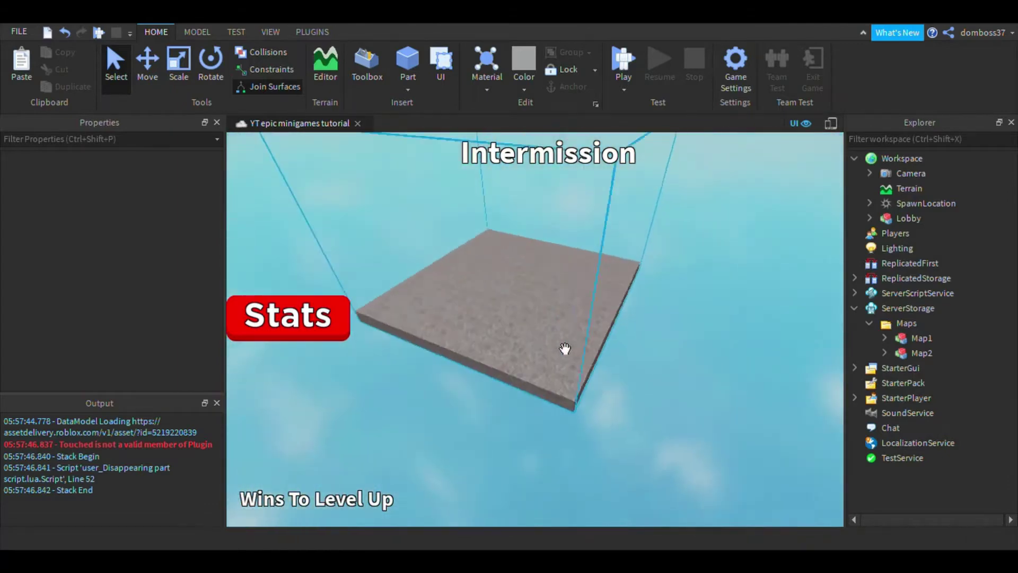
# Move the Map2 model from the Maps folder in ServerStorage into Workspace.
pyautogui.press('s')
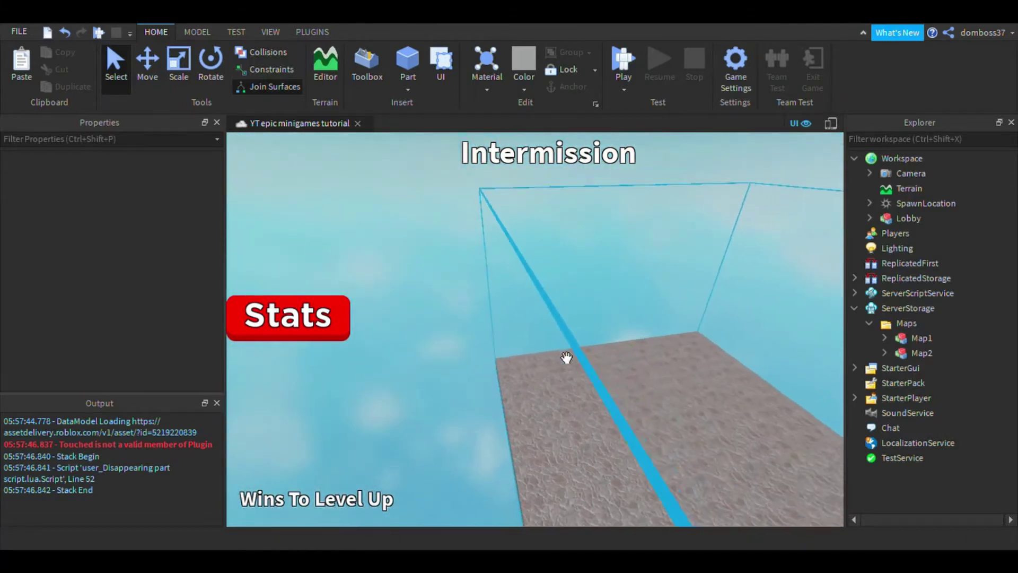
pyautogui.press('d')
pyautogui.press('s')
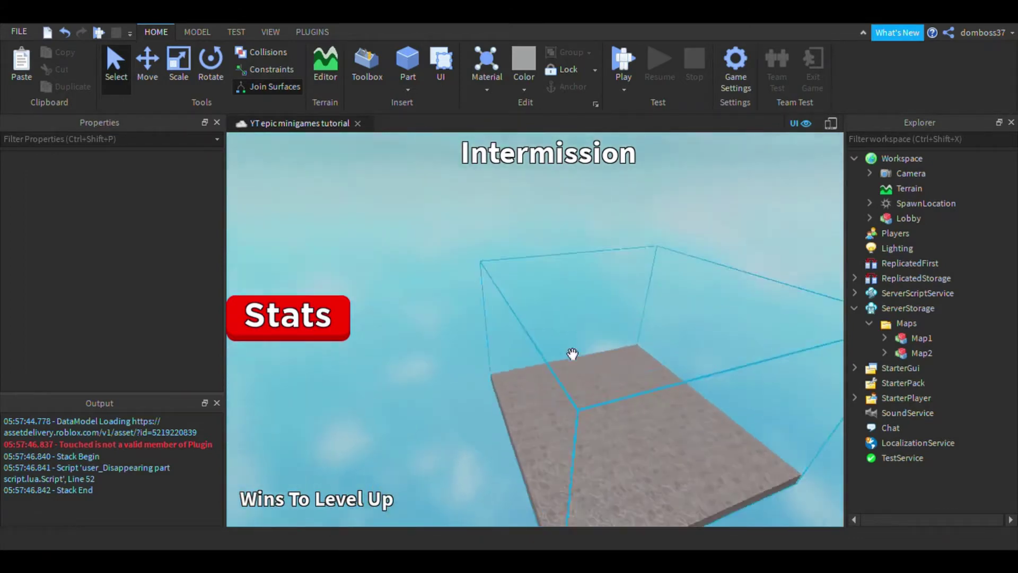
pyautogui.press('s')
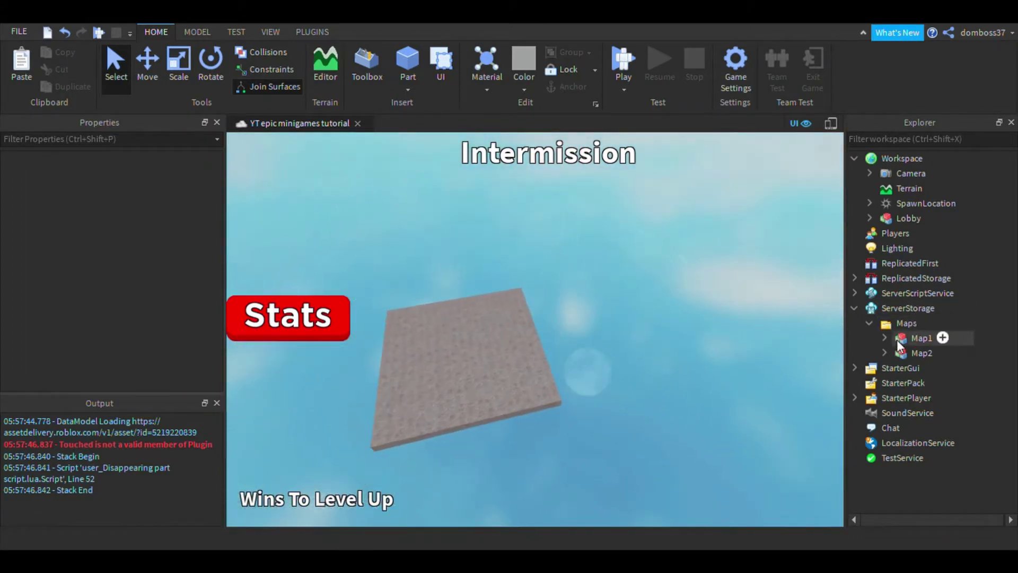
pyautogui.press('a')
pyautogui.moveTo(810, 366); pyautogui.dragTo(790, 345, button='right')
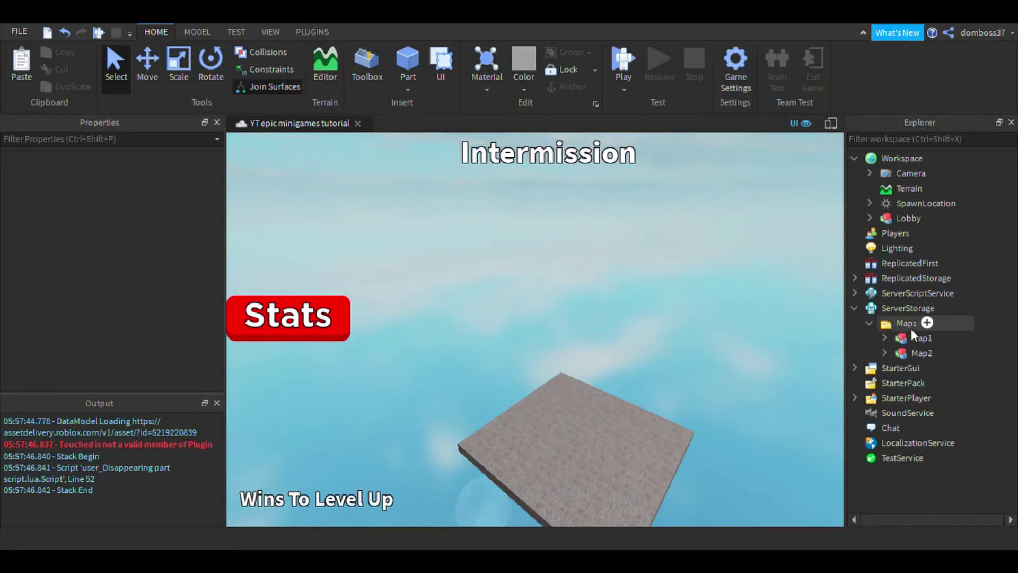
pyautogui.moveTo(908, 351); pyautogui.dragTo(916, 159)
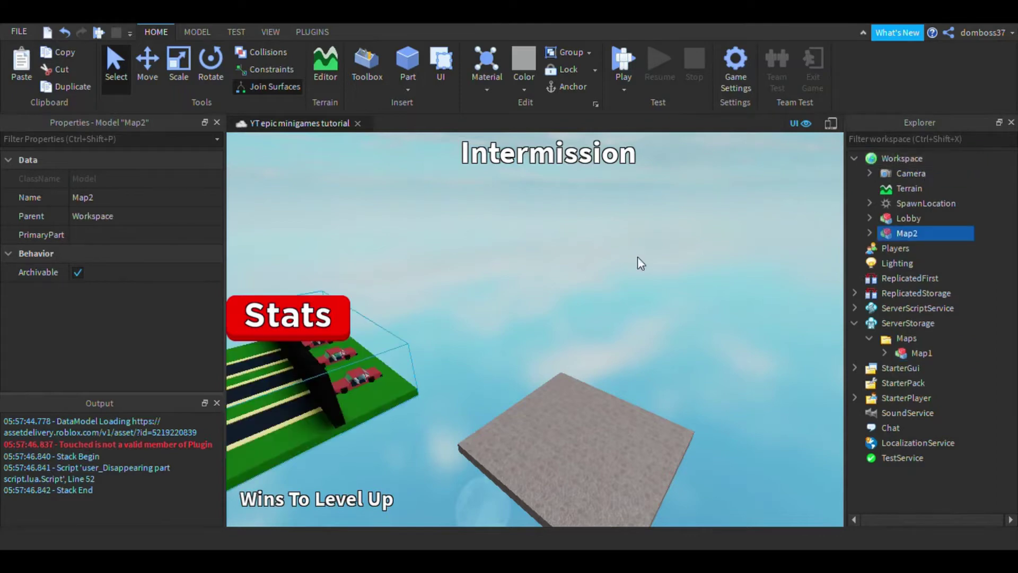
# Examine the layout of Map2, including its roads, black walls and parked cars.
pyautogui.scroll(10, 637, 257)
pyautogui.scroll(-10, 663, 360)
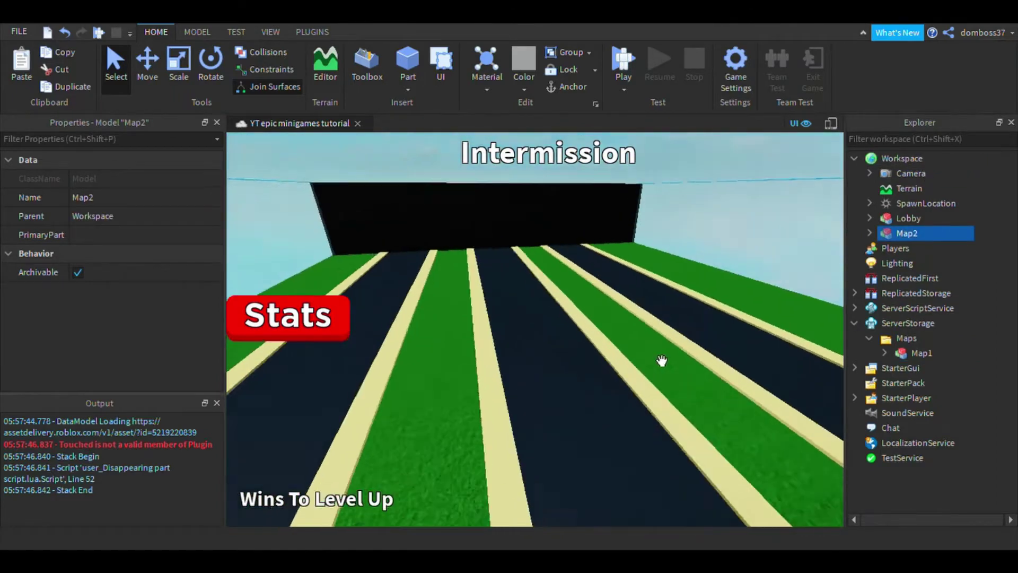
pyautogui.scroll(8, 663, 360)
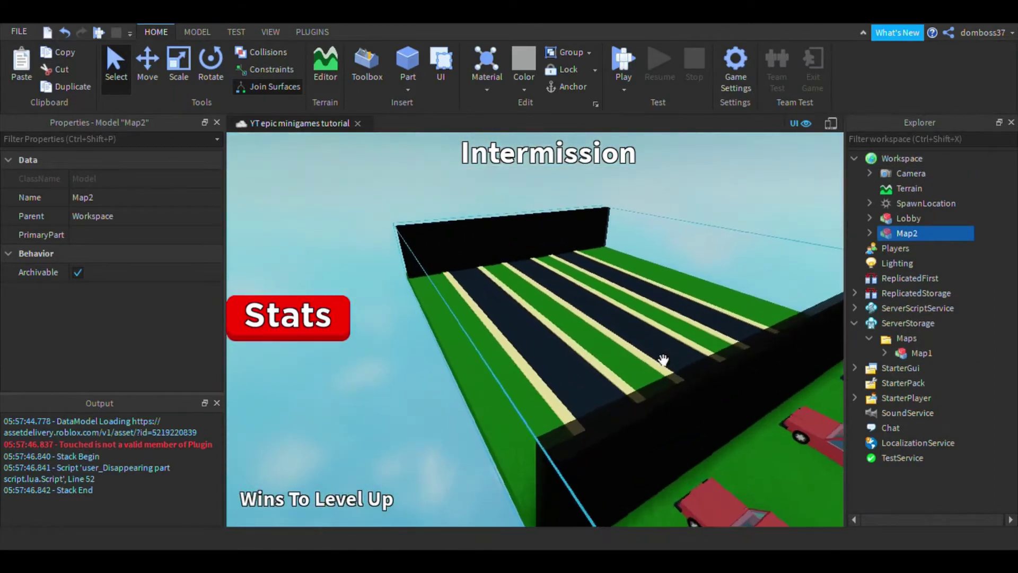
pyautogui.moveTo(663, 360); pyautogui.dragTo(606, 357, button='right')
pyautogui.scroll(-5, 585, 356)
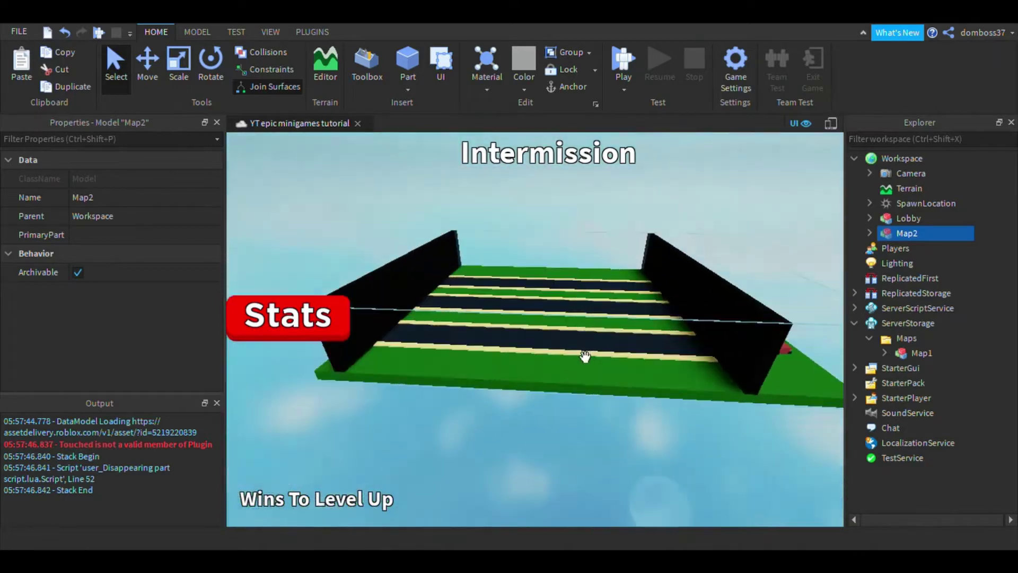
pyautogui.press('d')
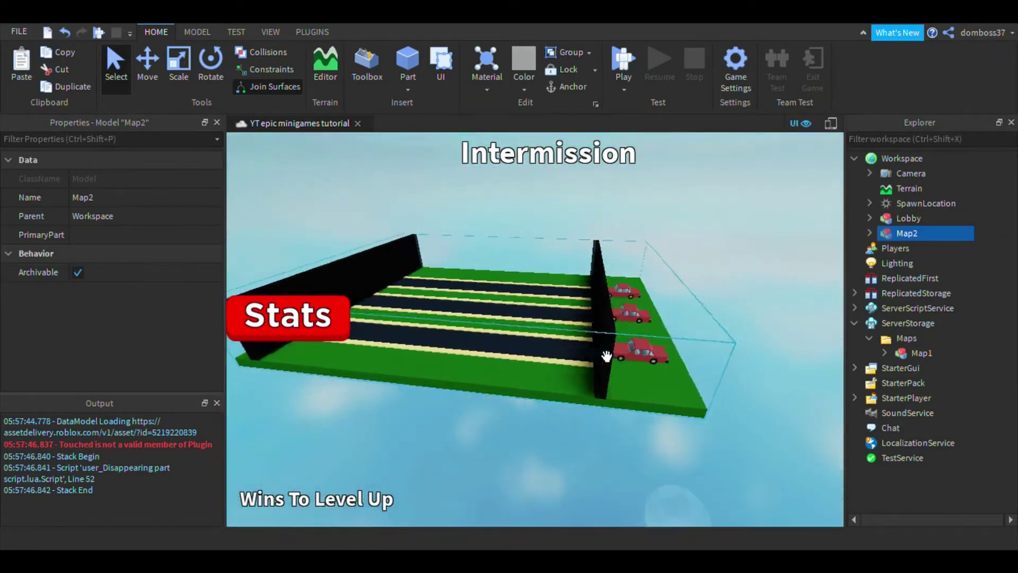
# Expand Map2's contents and view the properties of its Name string value.
pyautogui.click(869, 233)
pyautogui.press('f')
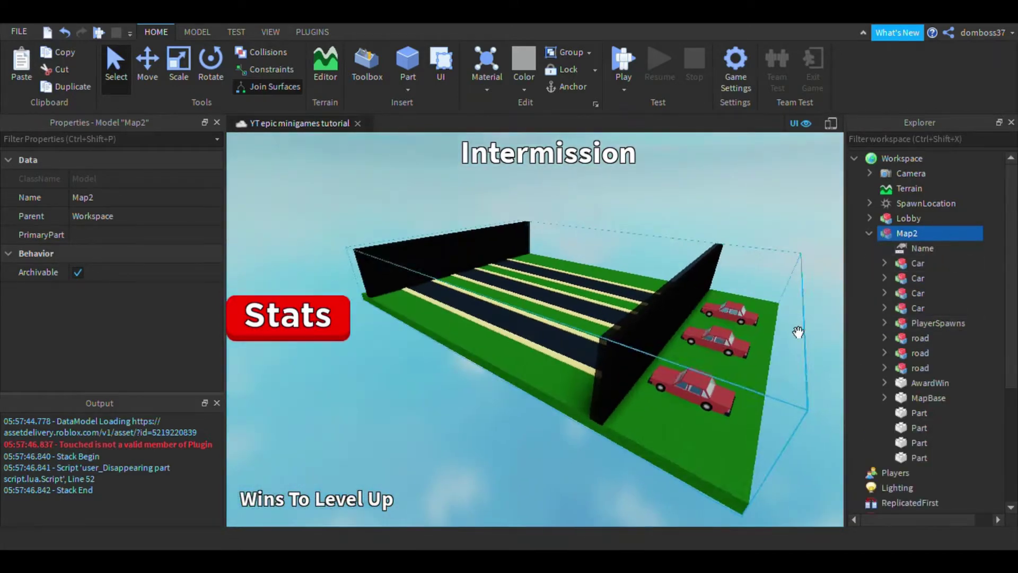
pyautogui.click(922, 249)
pyautogui.press('f')
pyautogui.moveTo(738, 288); pyautogui.dragTo(784, 307, button='right')
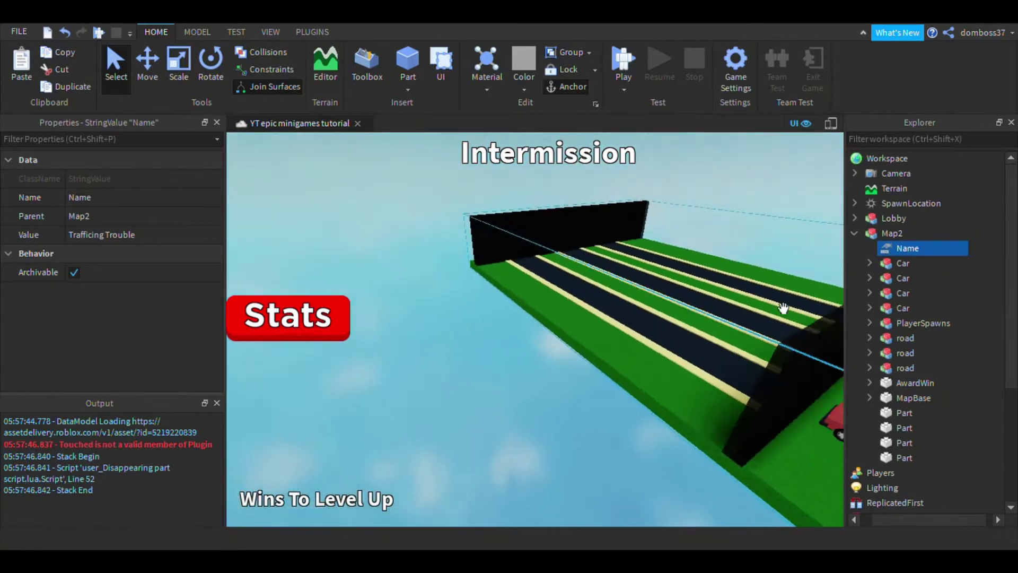
# Select all four Car models inside Map2.
pyautogui.scroll(2, 784, 307)
pyautogui.moveTo(394, 263); pyautogui.dragTo(404, 284, button='right')
pyautogui.press('d')
pyautogui.press('a')
pyautogui.click(888, 267)
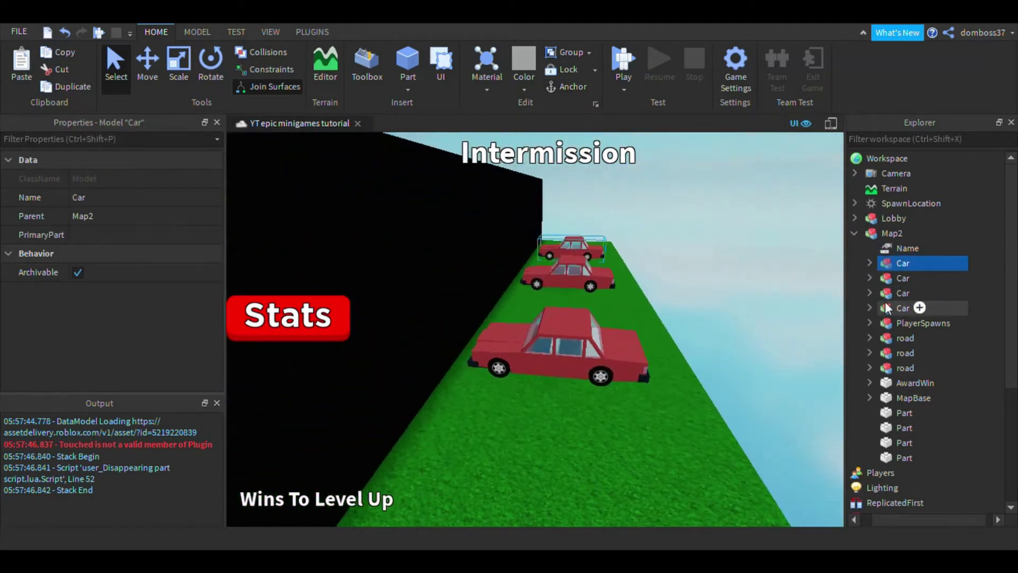
pyautogui.keyDown('shift'); pyautogui.click(901, 308); pyautogui.keyUp('shift')
# Examine the selected cars behind the black wall from several angles.
pyautogui.moveTo(659, 319); pyautogui.dragTo(615, 279, button='right')
pyautogui.press('w')
pyautogui.press('a')
pyautogui.press('s')
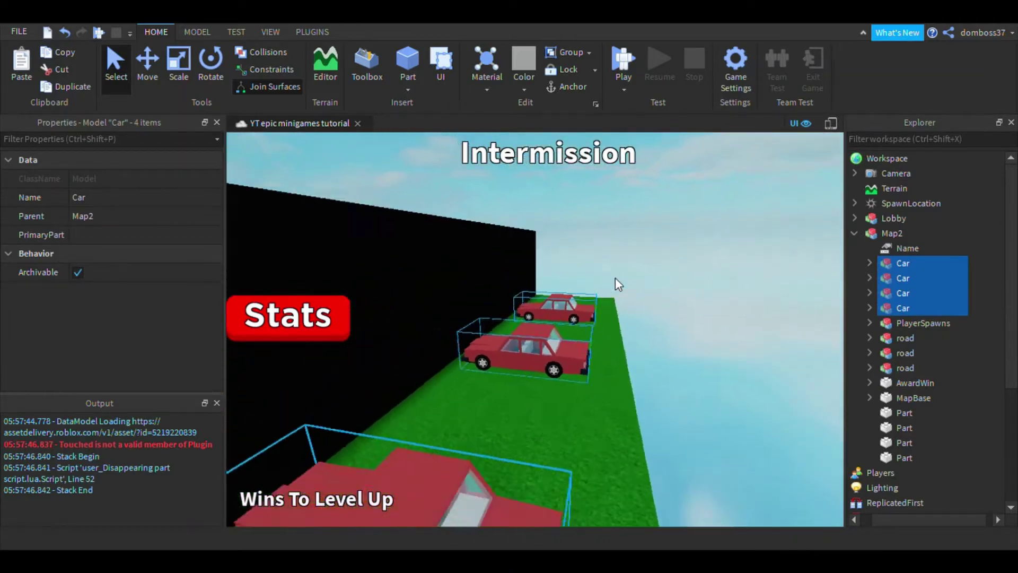
pyautogui.press('s')
pyautogui.press('a')
pyautogui.press('w')
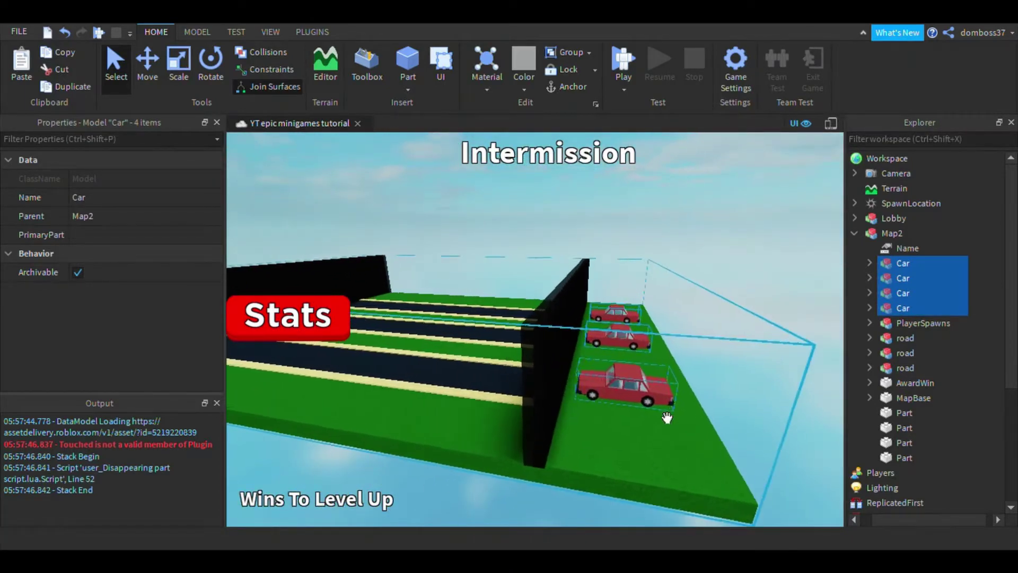
pyautogui.press('d')
pyautogui.press('w')
pyautogui.press('d')
pyautogui.press('a')
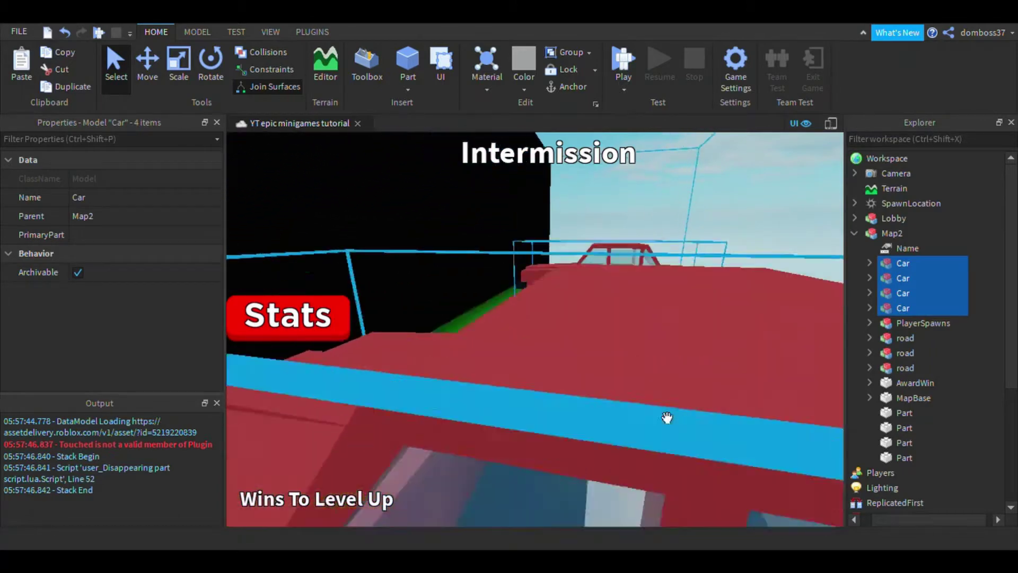
pyautogui.press('s')
pyautogui.press('s')
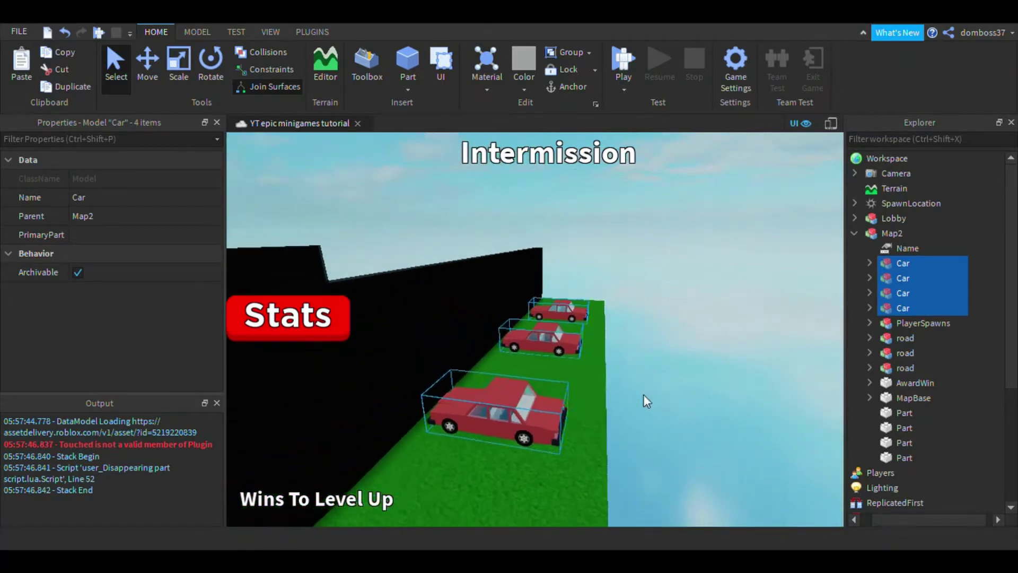
pyautogui.press('s')
pyautogui.press('w')
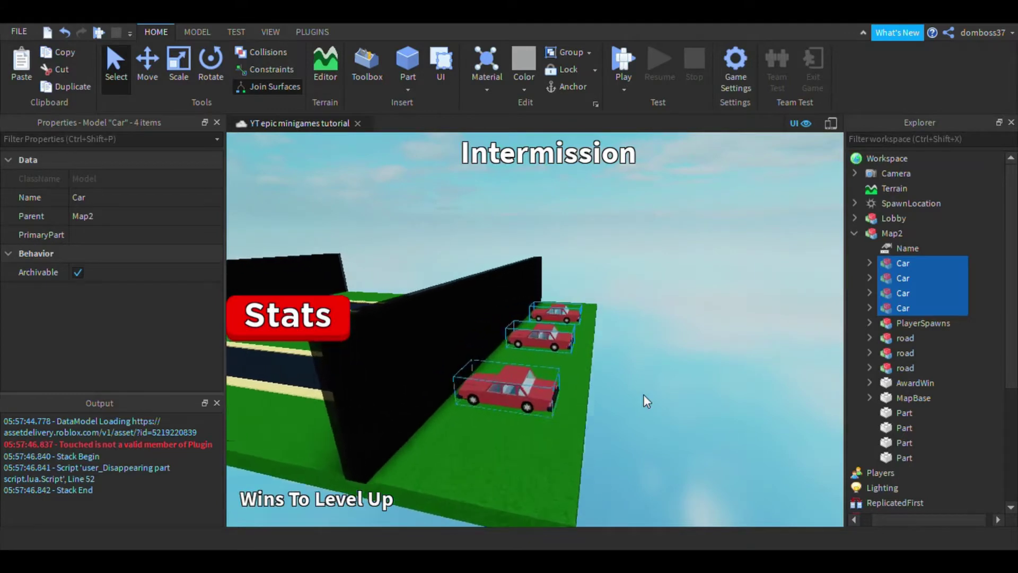
pyautogui.press('d')
pyautogui.press('s')
pyautogui.moveTo(682, 374); pyautogui.dragTo(684, 371, button='right')
pyautogui.press('a')
pyautogui.press('w')
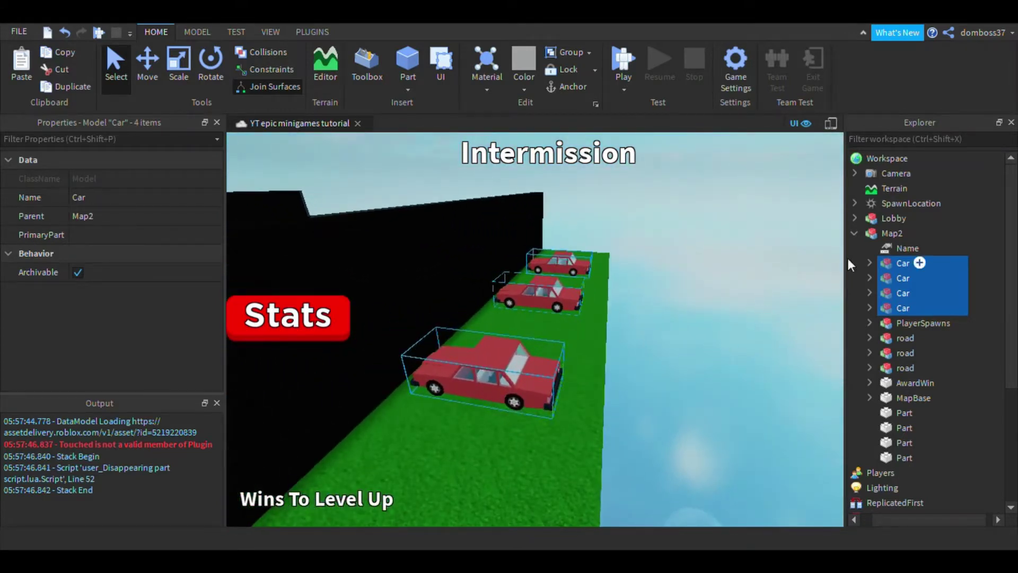
# Open the Move script inside the first Car model and select its entire code.
pyautogui.click(869, 263)
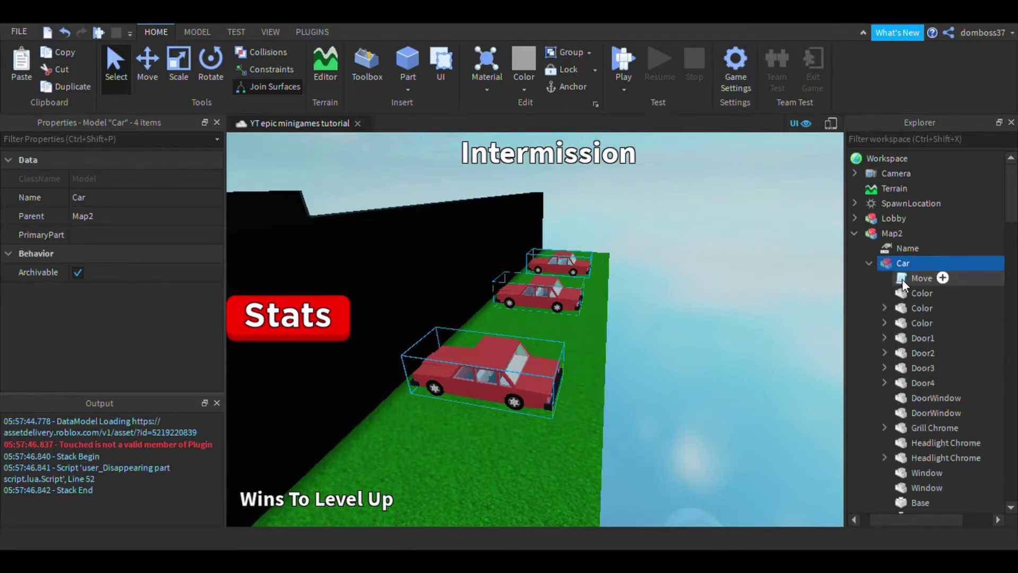
pyautogui.doubleClick(901, 279)
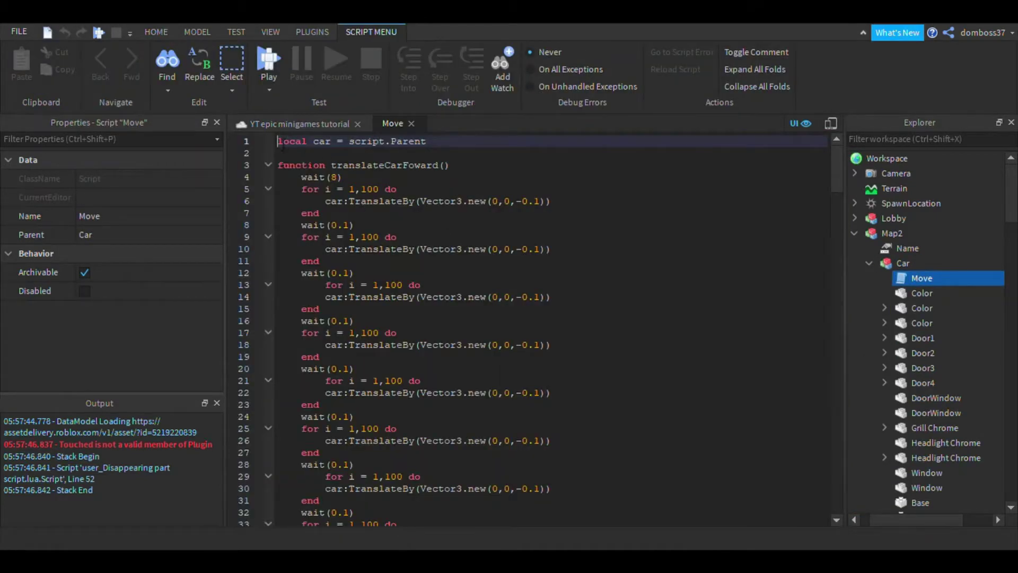
pyautogui.moveTo(280, 142); pyautogui.dragTo(445, 329)
pyautogui.moveTo(445, 163); pyautogui.dragTo(490, 149)
pyautogui.click(492, 149)
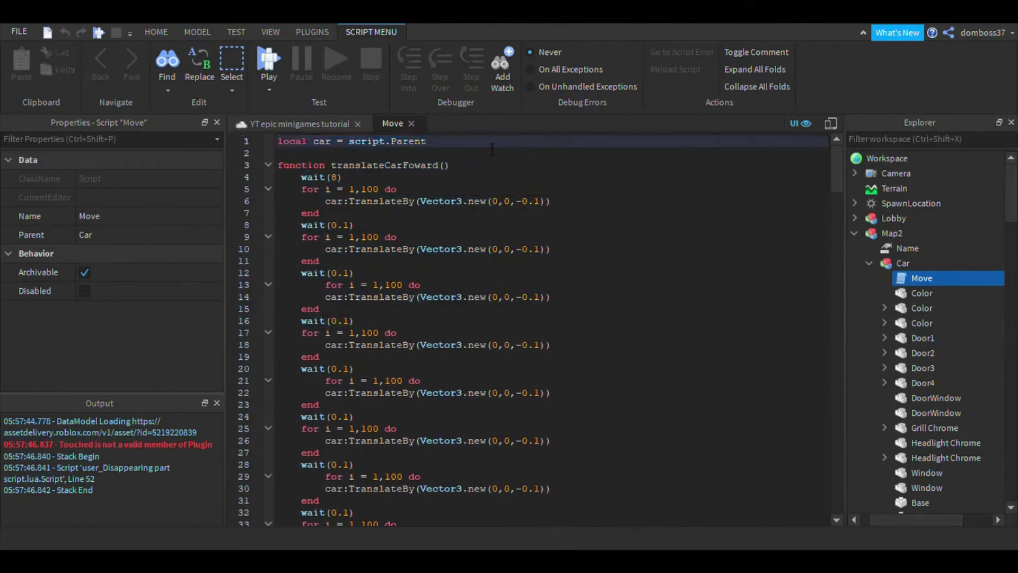
pyautogui.moveTo(284, 147); pyautogui.dragTo(412, 204)
pyautogui.moveTo(354, 78); pyautogui.dragTo(371, 536)
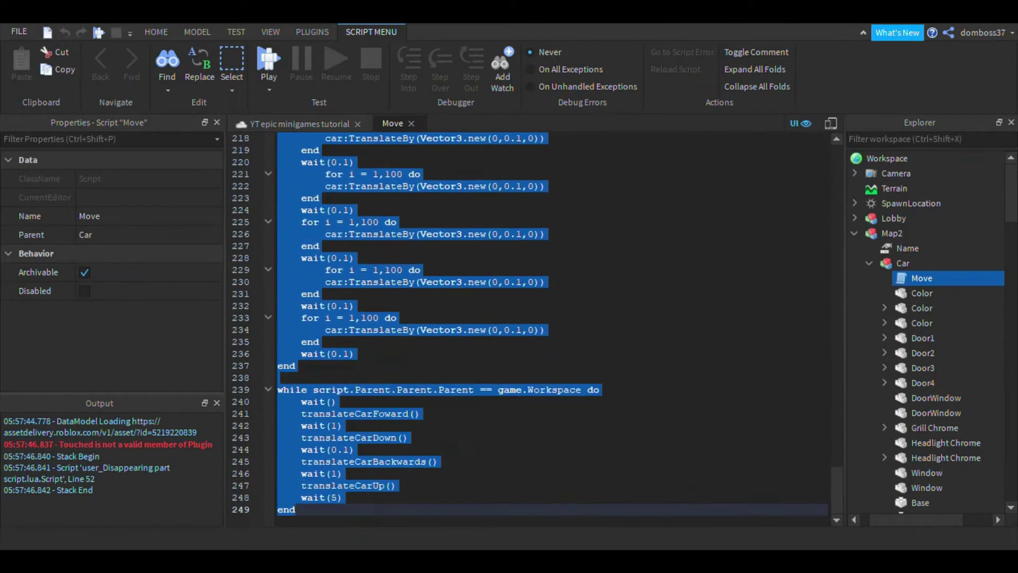
# Look back through the car translation functions in the Move script and close the script.
pyautogui.scroll(15, 358, 399)
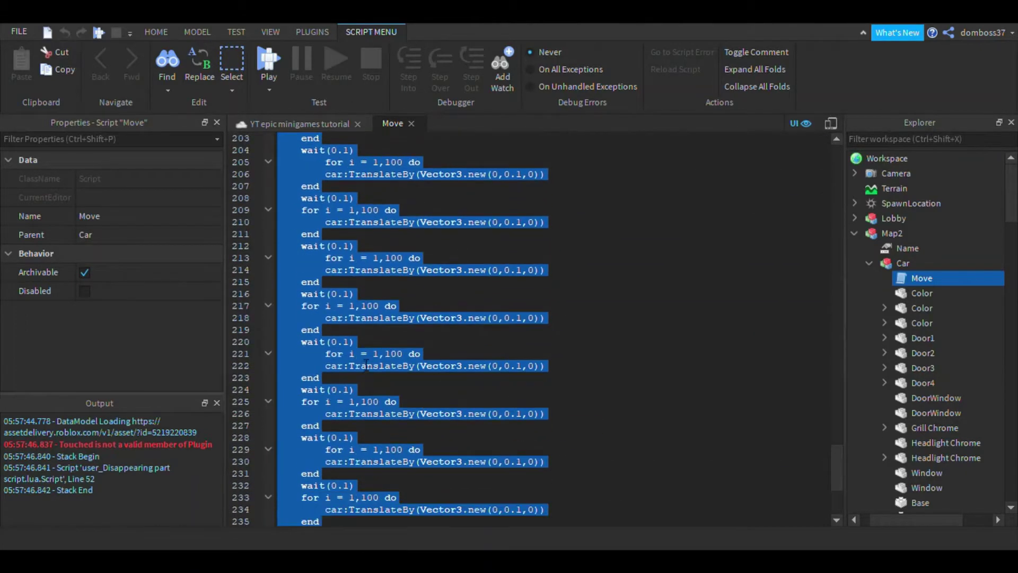
pyautogui.scroll(20, 630, 242)
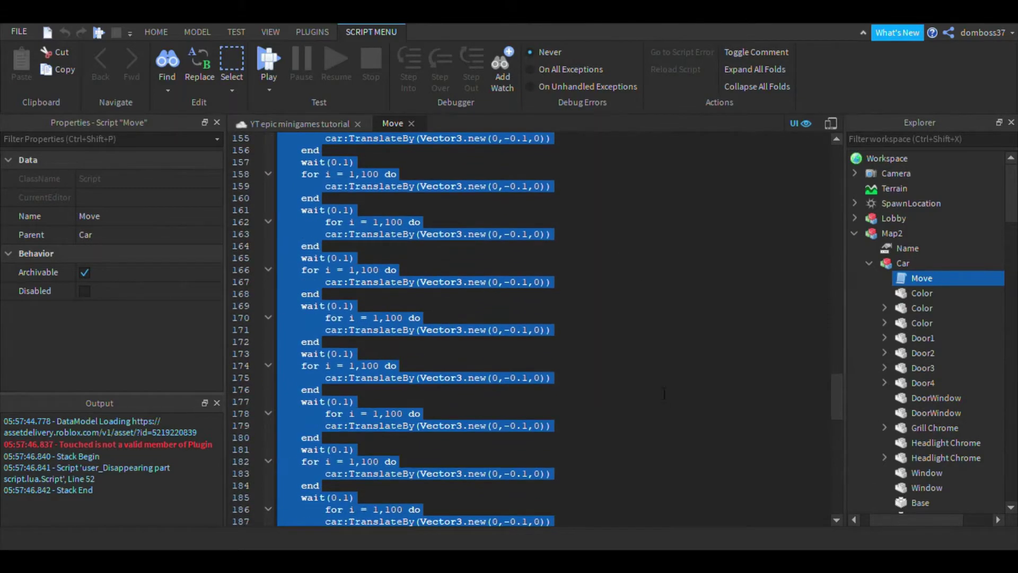
pyautogui.scroll(5, 428, 146)
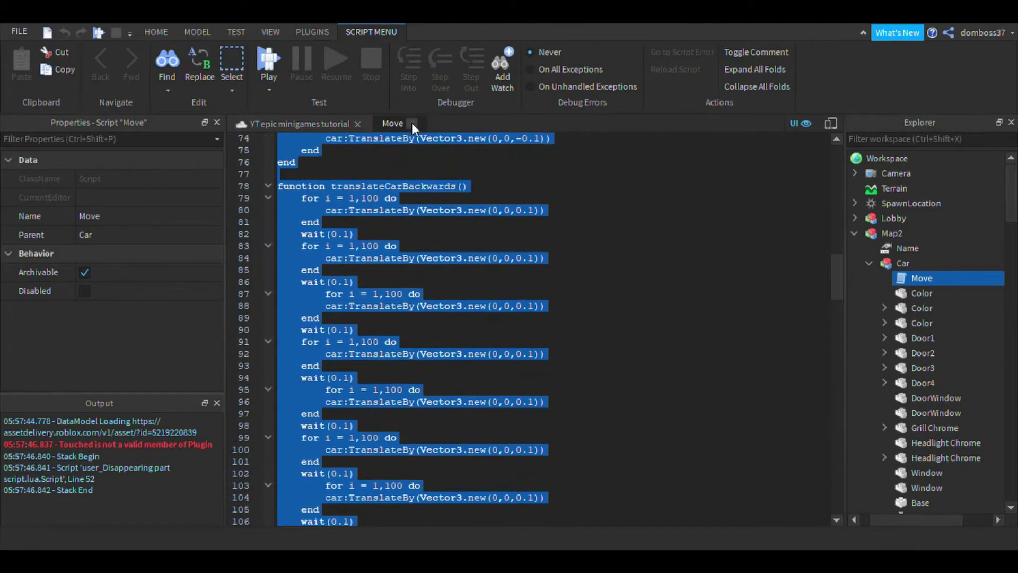
pyautogui.click(411, 123)
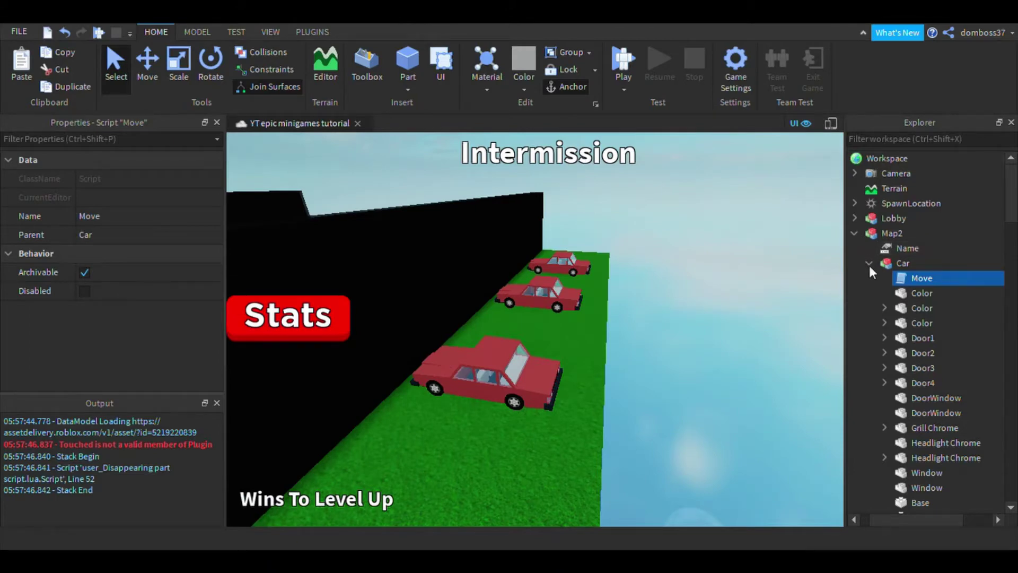
# Find the HitBox part among the first Car's parts and focus the view on it.
pyautogui.scroll(-10, 972, 359)
pyautogui.scroll(-5, 970, 360)
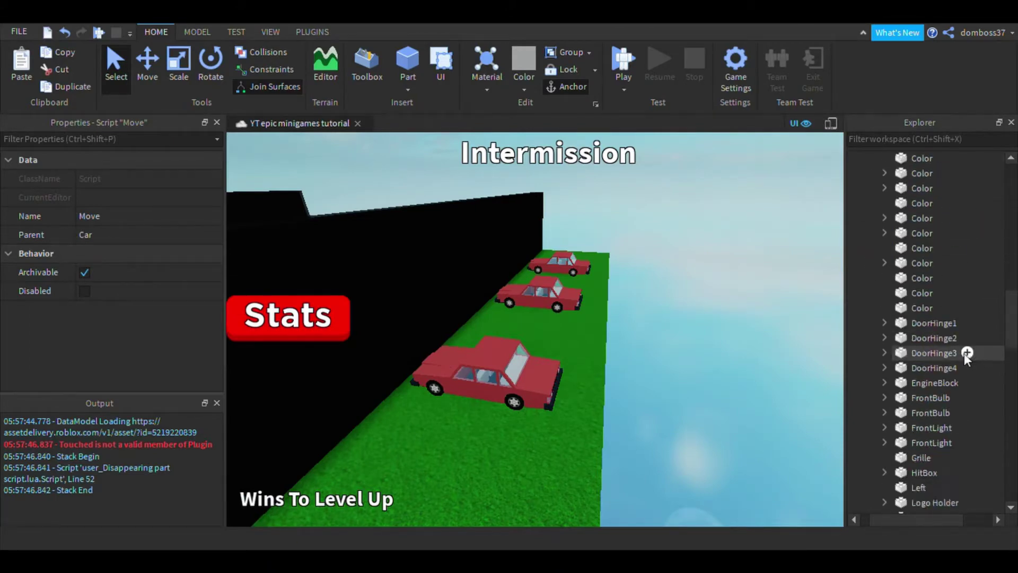
pyautogui.scroll(-12, 956, 302)
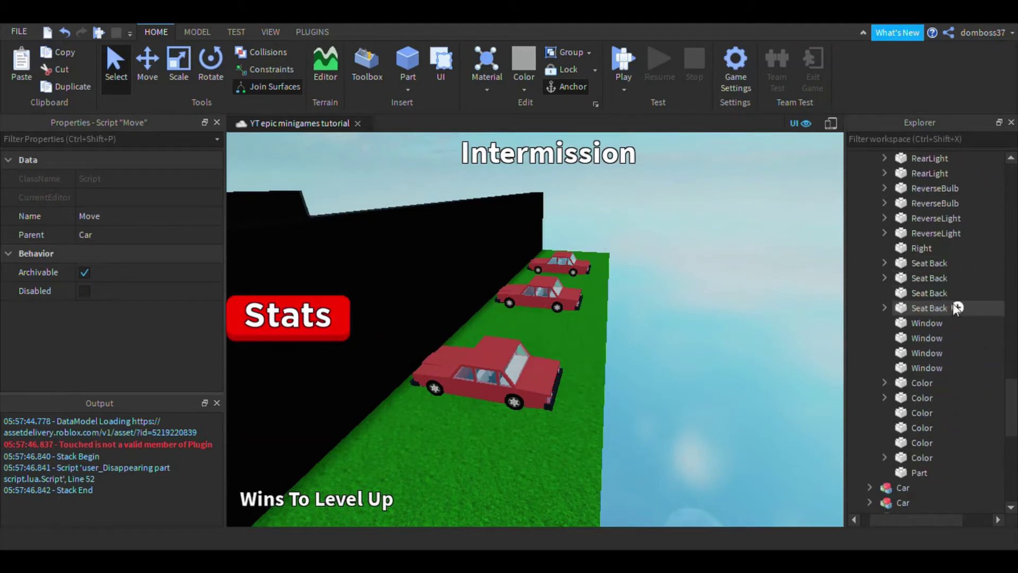
pyautogui.scroll(4, 939, 270)
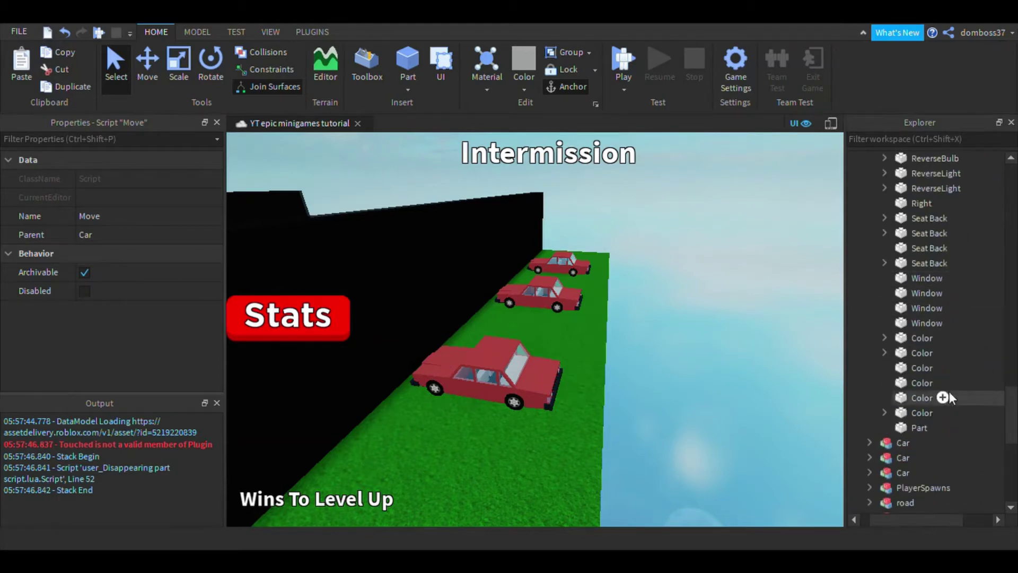
pyautogui.click(912, 424)
pyautogui.scroll(3, 906, 387)
pyautogui.scroll(4, 901, 339)
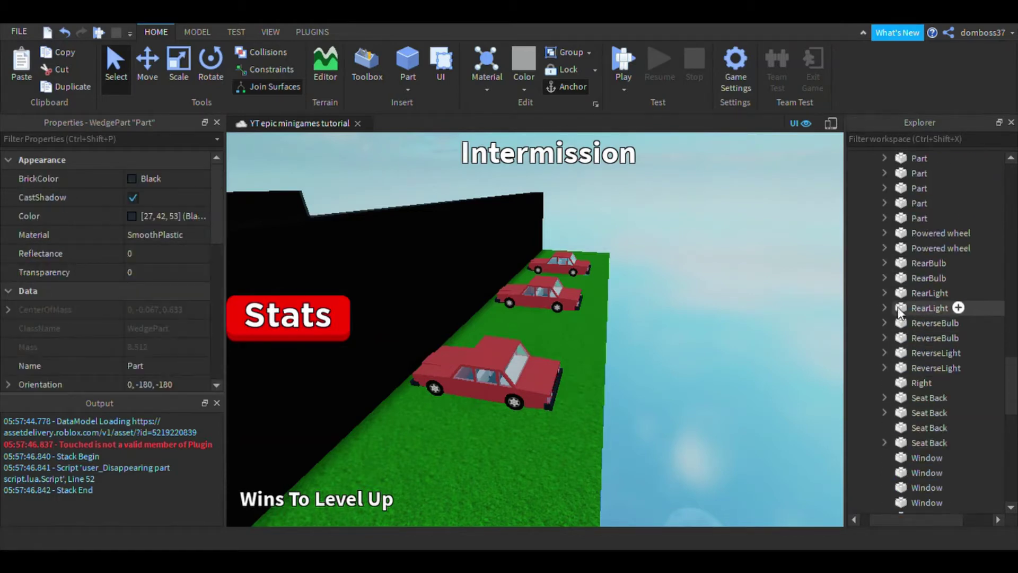
pyautogui.scroll(1, 908, 278)
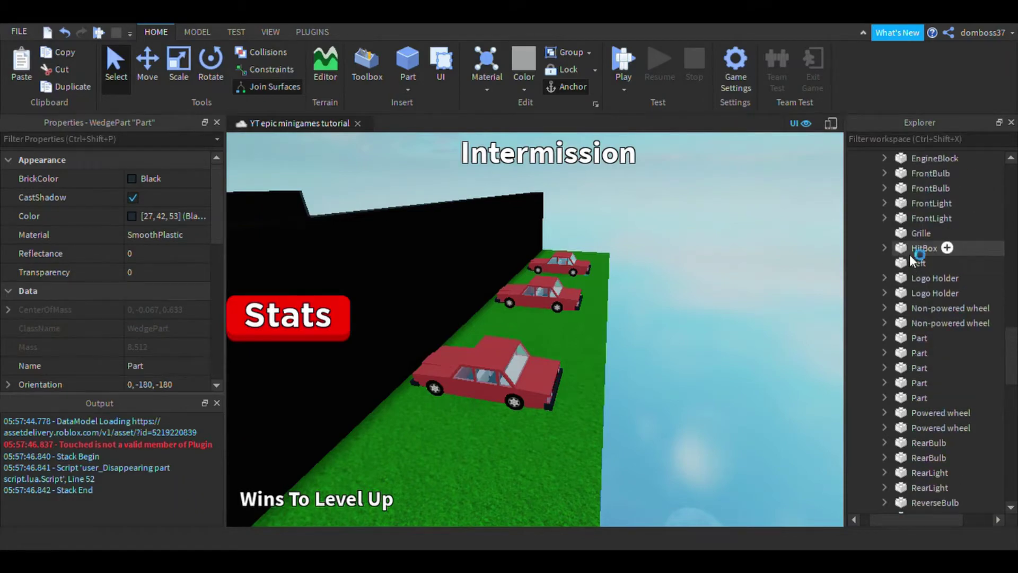
pyautogui.click(914, 248)
pyautogui.press('f')
pyautogui.scroll(10, 756, 290)
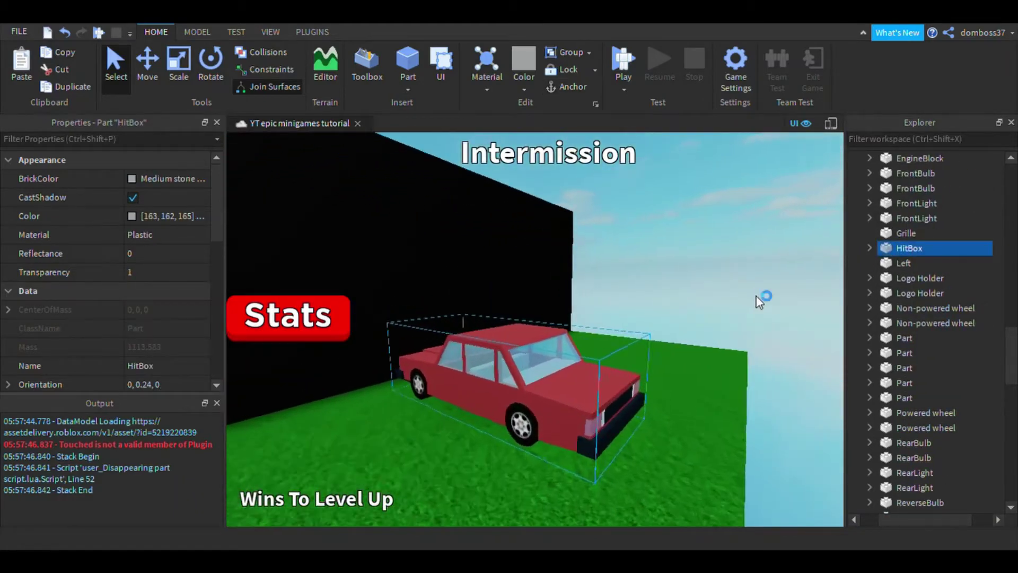
# Check the HitBox part's Behavior properties and its bounds around the car, and view the properties of its Weld.
pyautogui.scroll(-5, 779, 313)
pyautogui.scroll(-10, 113, 256)
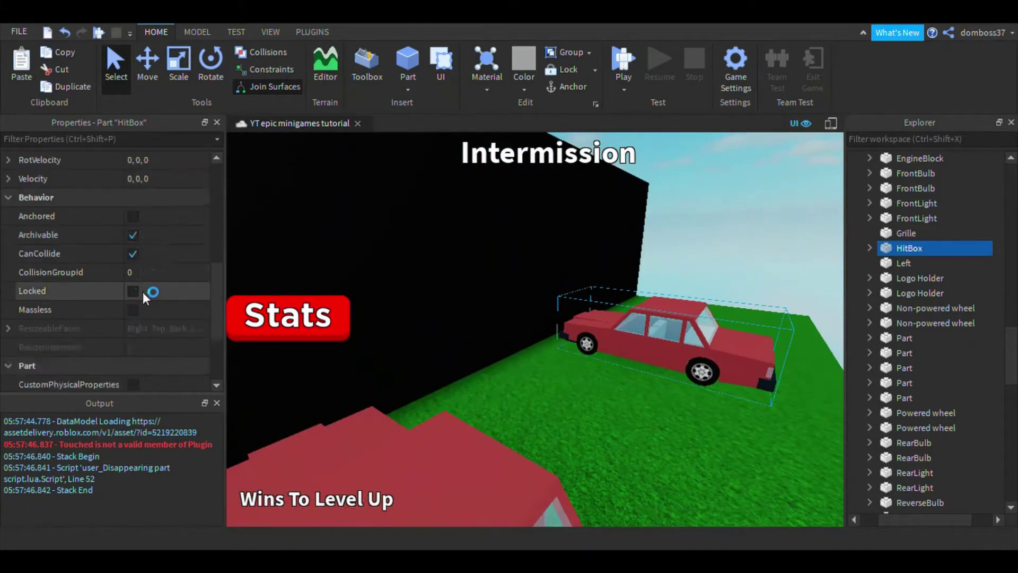
pyautogui.scroll(3, 152, 274)
pyautogui.moveTo(580, 356); pyautogui.dragTo(686, 329, button='right')
pyautogui.scroll(5, 622, 357)
pyautogui.scroll(-3, 622, 357)
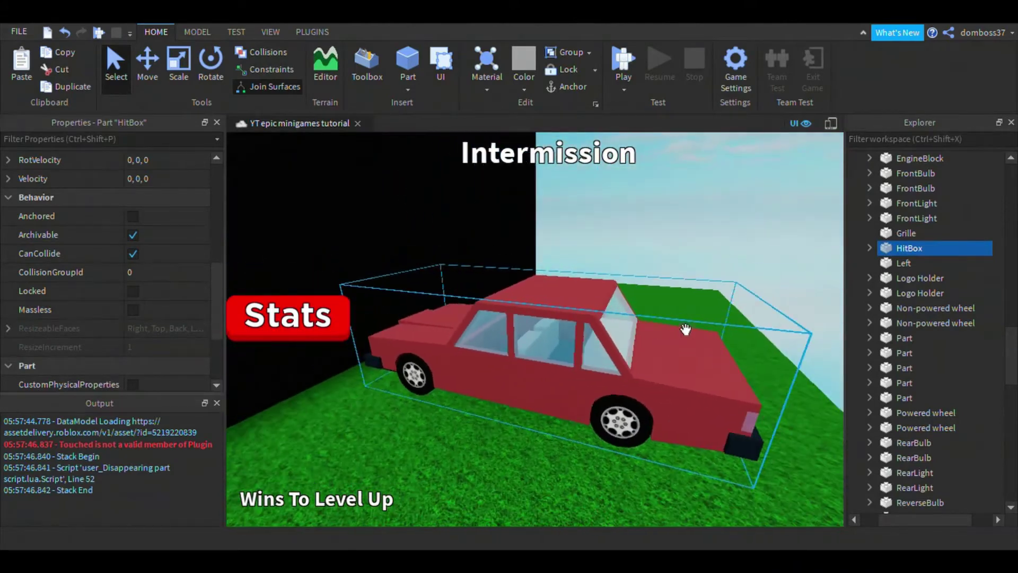
pyautogui.click(869, 247)
pyautogui.click(912, 270)
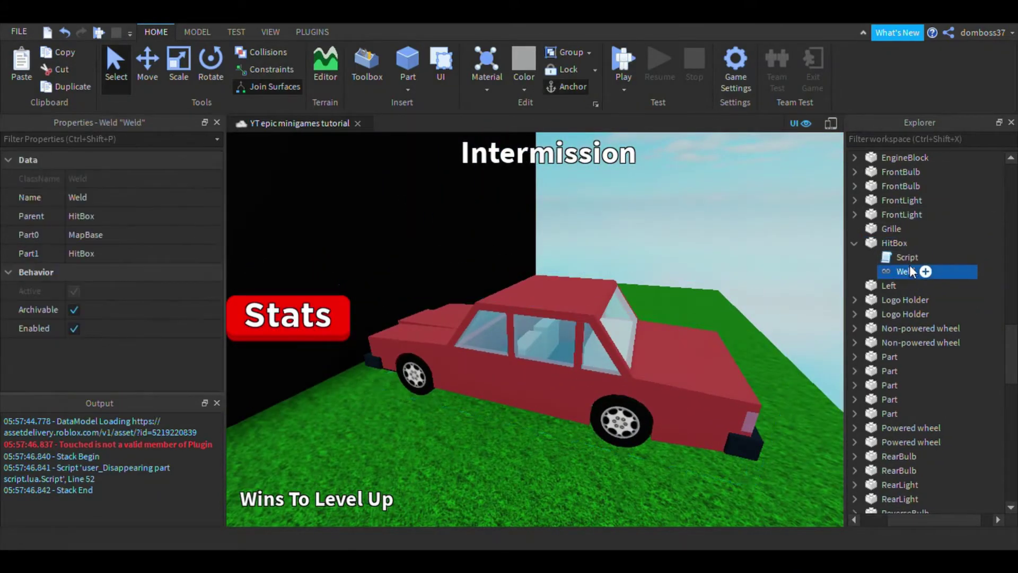
# Open the Script inside HitBox, select its whole Touched function for review, and close the script.
pyautogui.moveTo(635, 320); pyautogui.dragTo(614, 301, button='right')
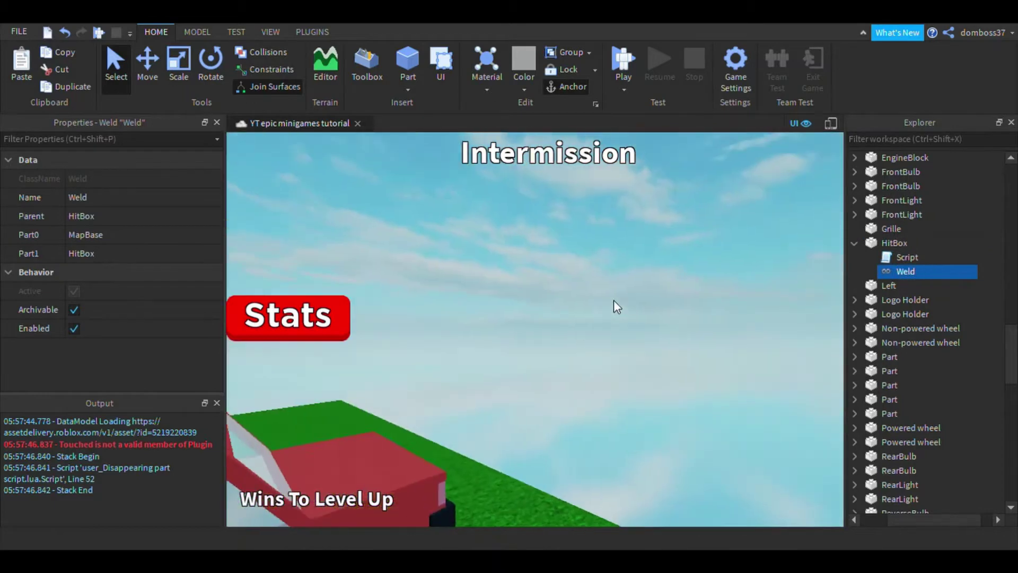
pyautogui.doubleClick(904, 257)
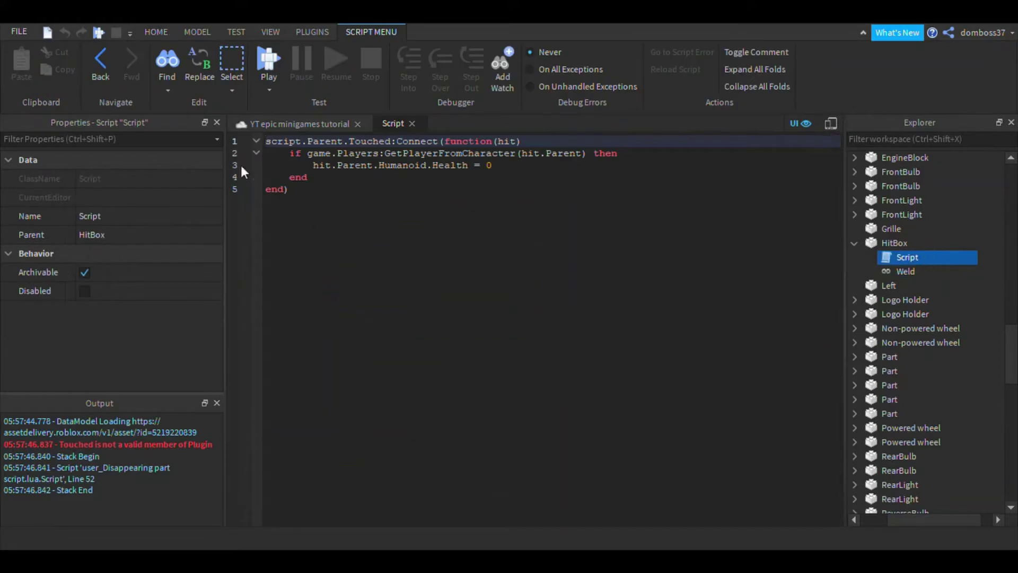
pyautogui.hotkey('ctrl', 'a')
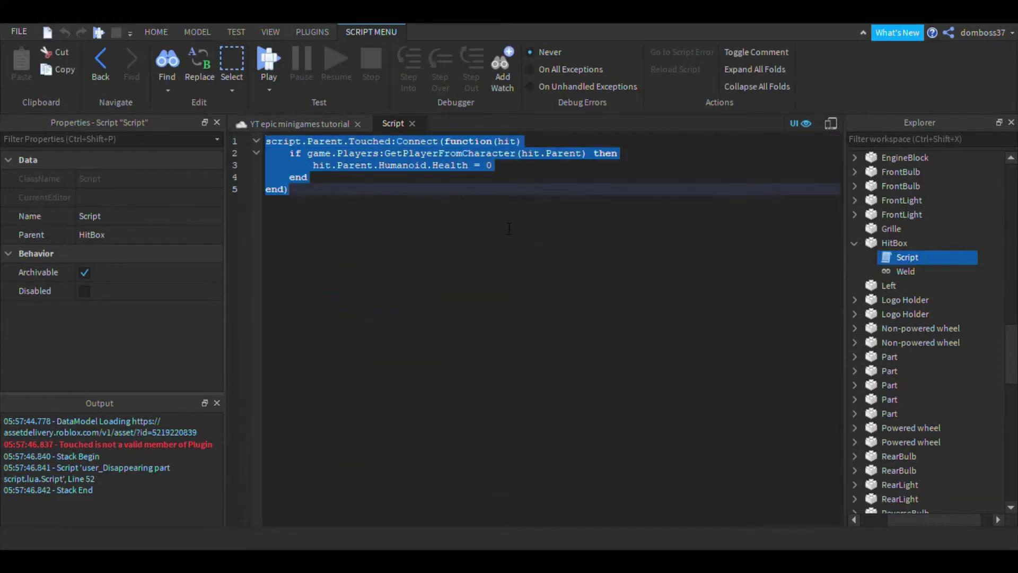
pyautogui.click(430, 169)
pyautogui.hotkey('ctrl', 'a')
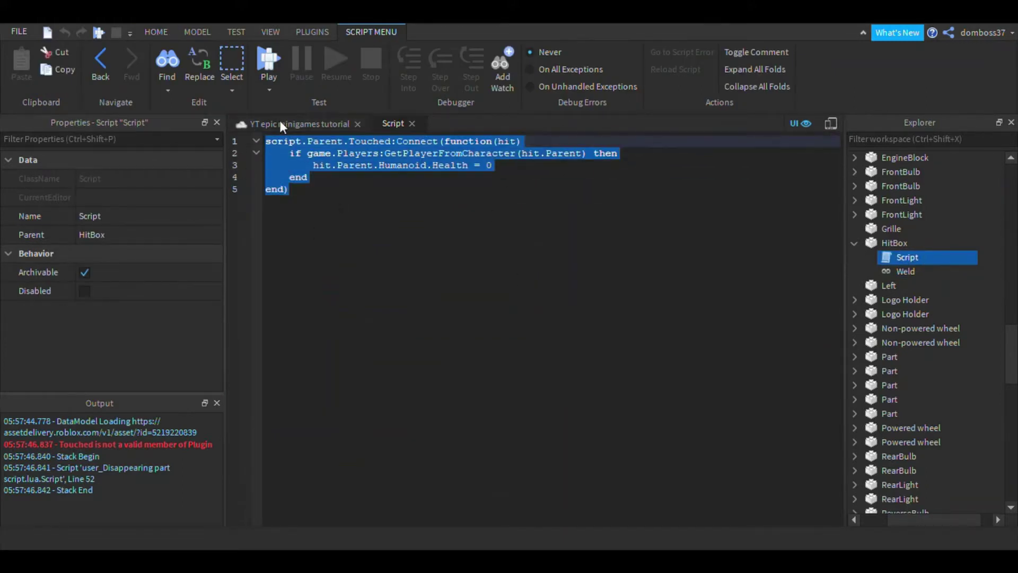
pyautogui.click(411, 123)
# Set Part0 of the HitBox's Weld to the HitBox part.
pyautogui.click(905, 271)
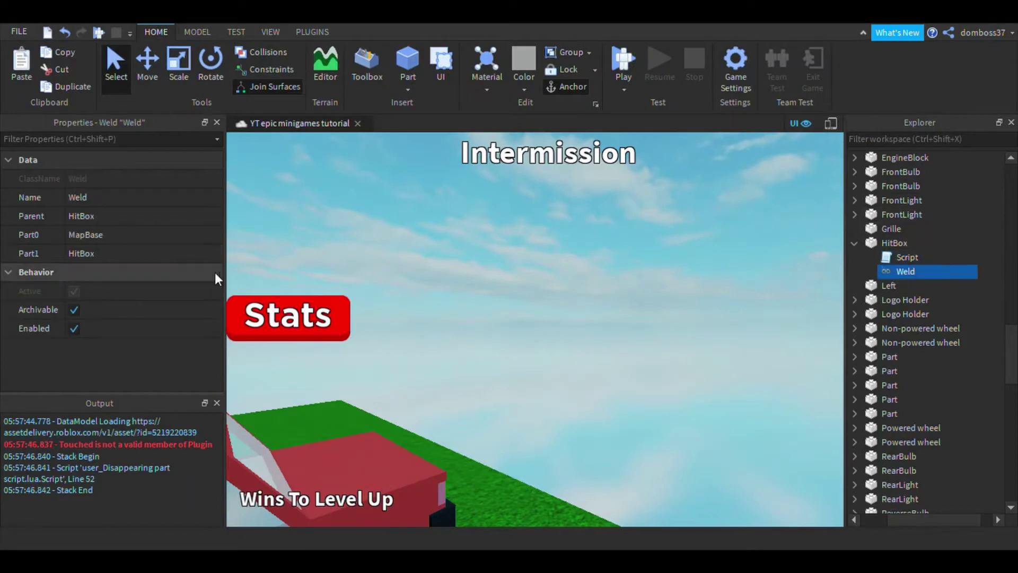
pyautogui.click(122, 235)
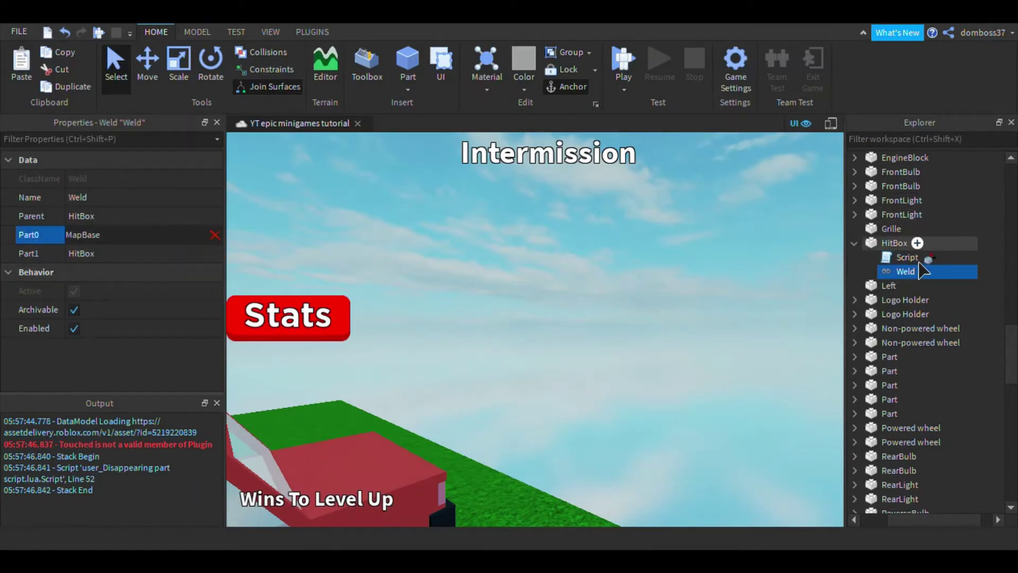
pyautogui.click(894, 242)
# Try to assign the first Car model of Map2 as Part1 of the HitBox's Weld.
pyautogui.click(189, 252)
pyautogui.scroll(10, 925, 283)
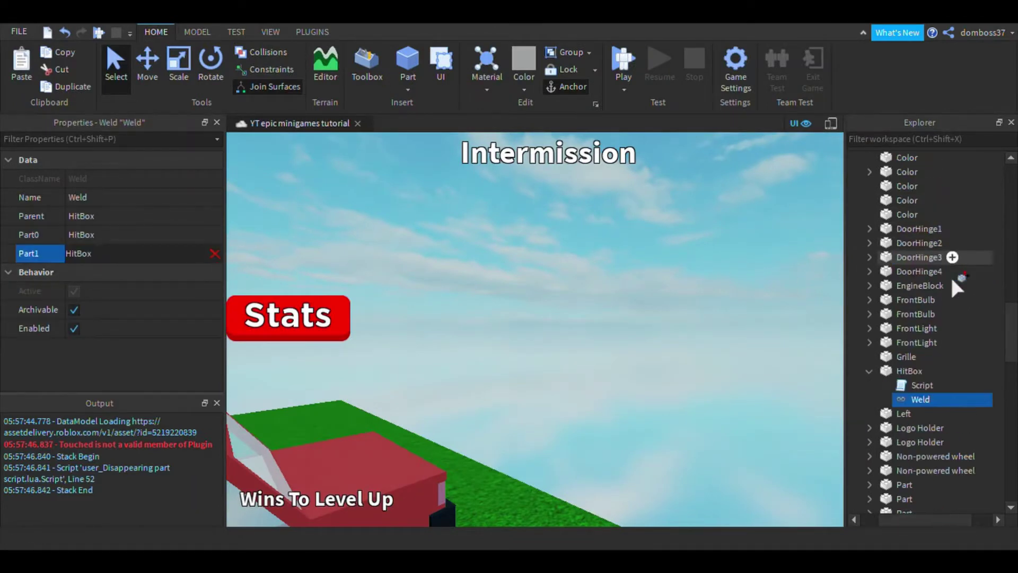
pyautogui.scroll(7, 919, 244)
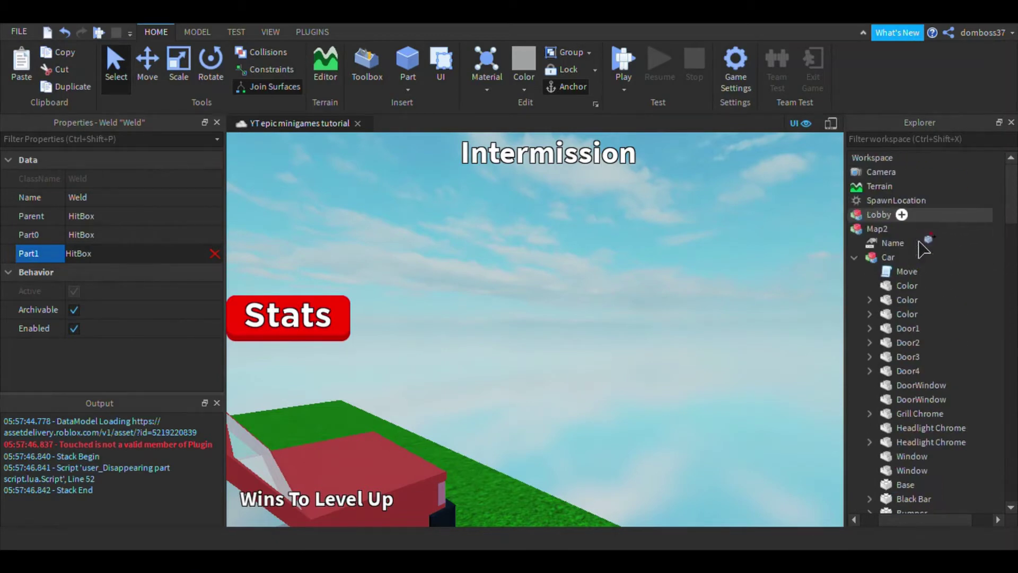
pyautogui.click(883, 257)
pyautogui.click(854, 258)
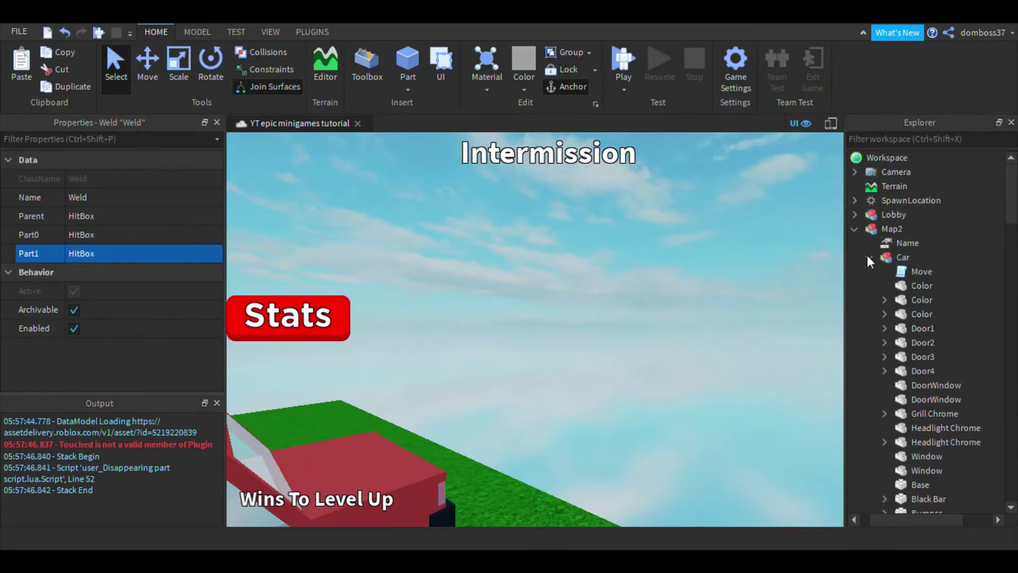
# Collapse Map2 and start a Play Here test that spawns the character on the map's grass.
pyautogui.moveTo(737, 279); pyautogui.dragTo(772, 278, button='right')
pyautogui.click(854, 229)
pyautogui.click(624, 90)
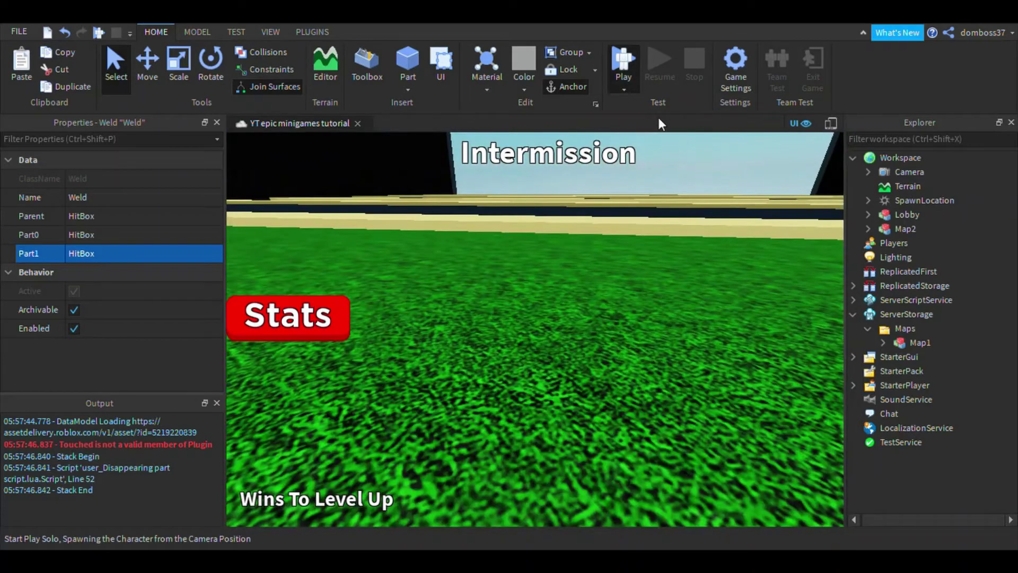
pyautogui.click(657, 117)
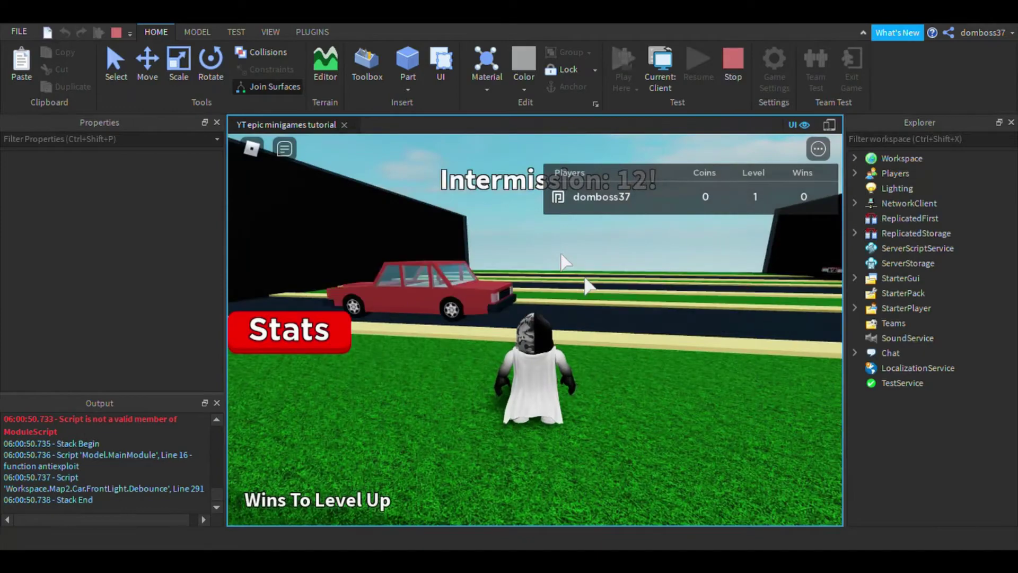
# Playtest Map2 by running the character across its roads, and look around from the lobby.
pyautogui.moveTo(561, 255); pyautogui.dragTo(558, 268, button='right')
pyautogui.scroll(-2, 558, 270)
pyautogui.press('w')
pyautogui.press('w')
pyautogui.press('shift')
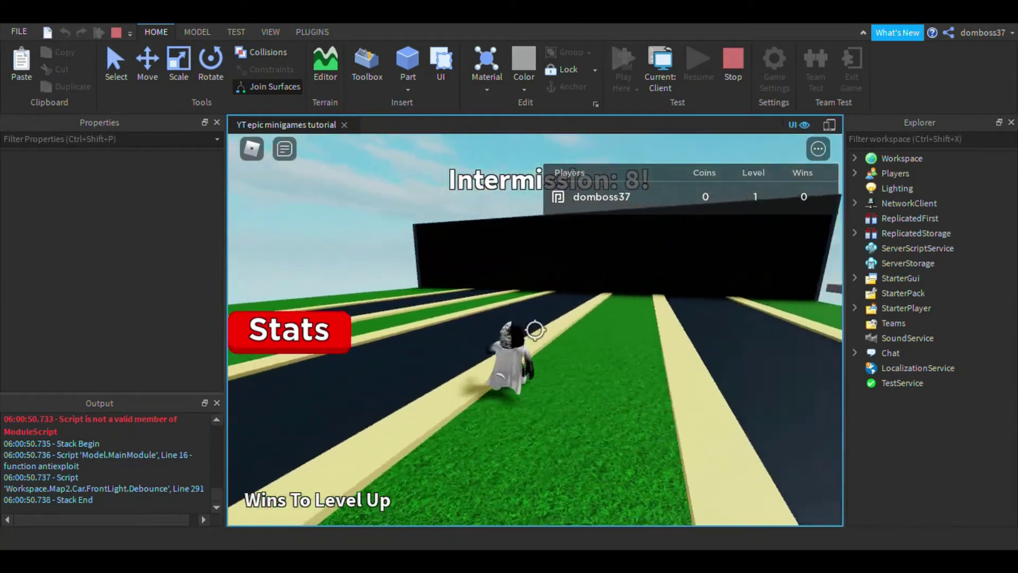
pyautogui.press('a')
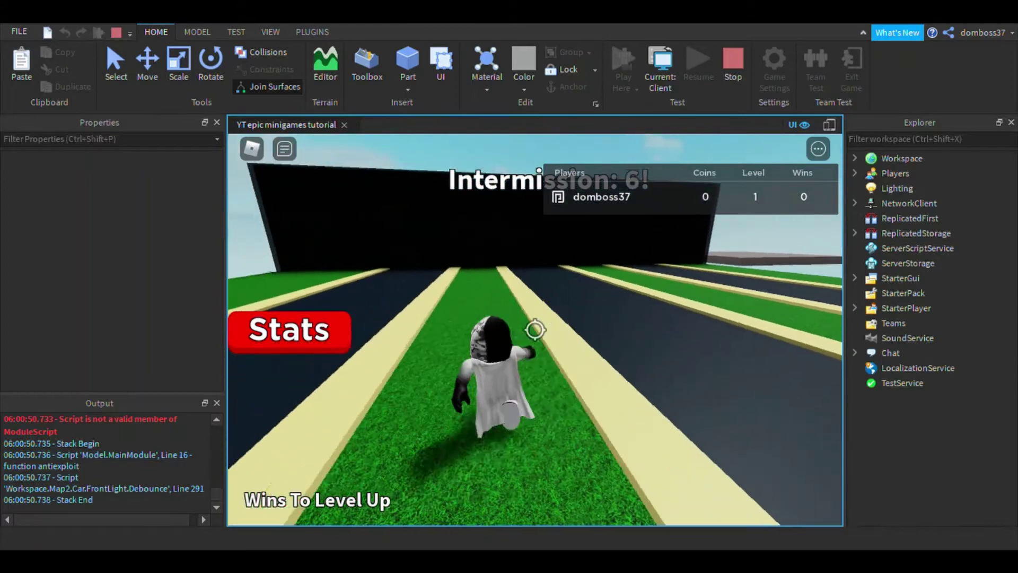
pyautogui.press('a')
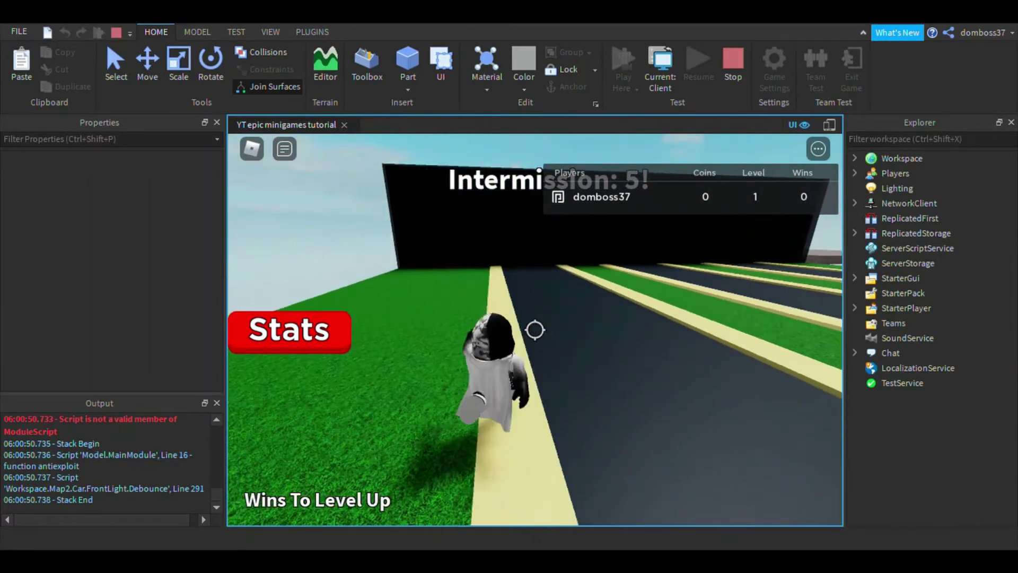
pyautogui.press('w')
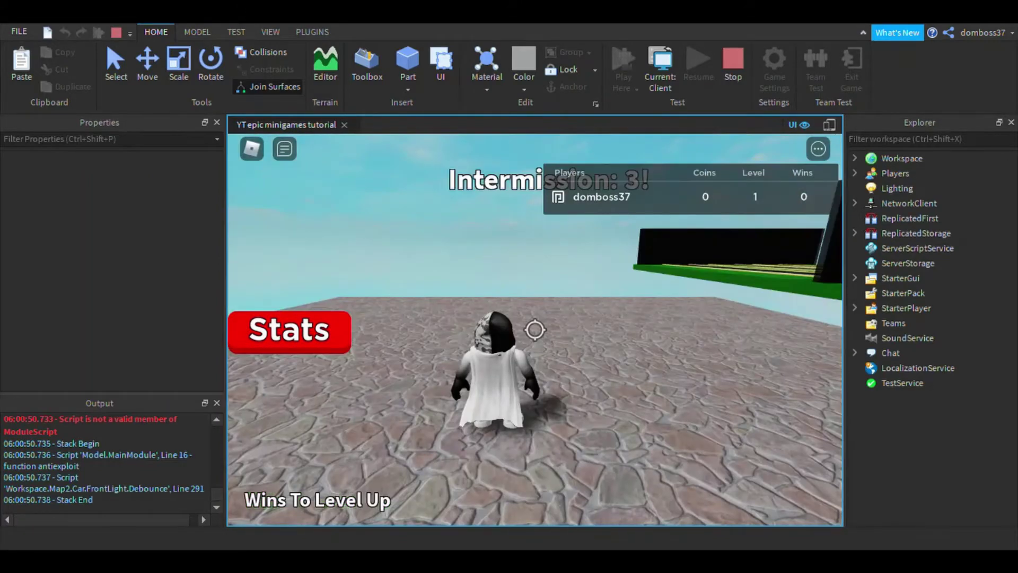
pyautogui.press('shift')
pyautogui.moveTo(649, 325); pyautogui.dragTo(635, 295, button='right')
pyautogui.press('a')
pyautogui.press('d')
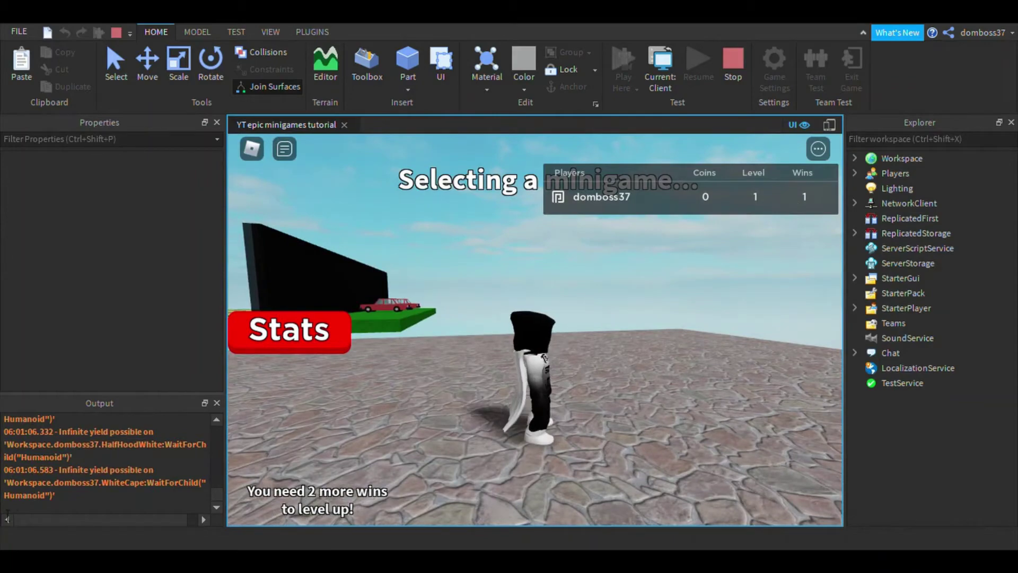
# Clear the output log and stop the playtest.
pyautogui.rightClick(127, 465)
pyautogui.click(157, 513)
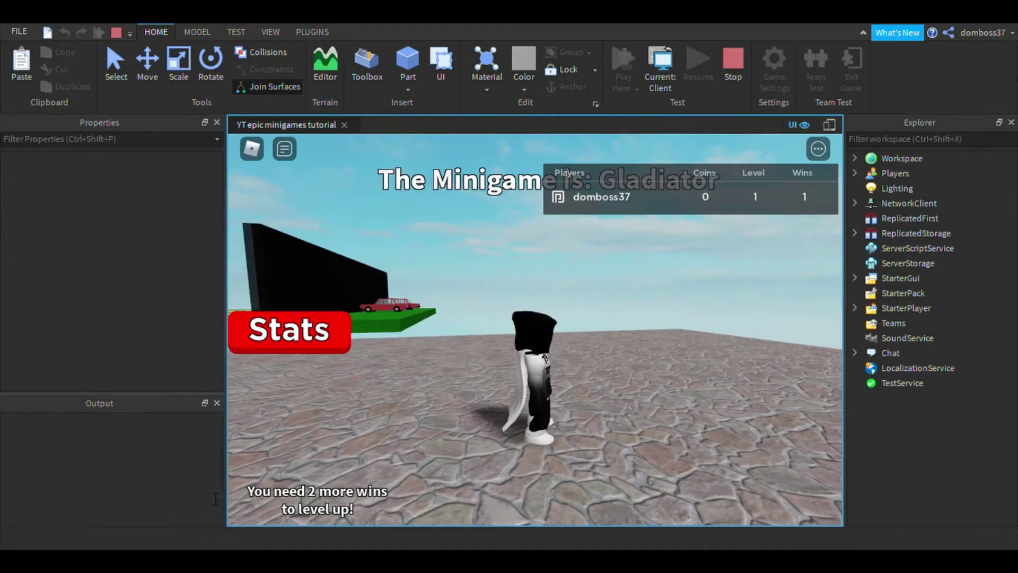
pyautogui.moveTo(520, 232); pyautogui.dragTo(521, 232, button='right')
pyautogui.click(741, 72)
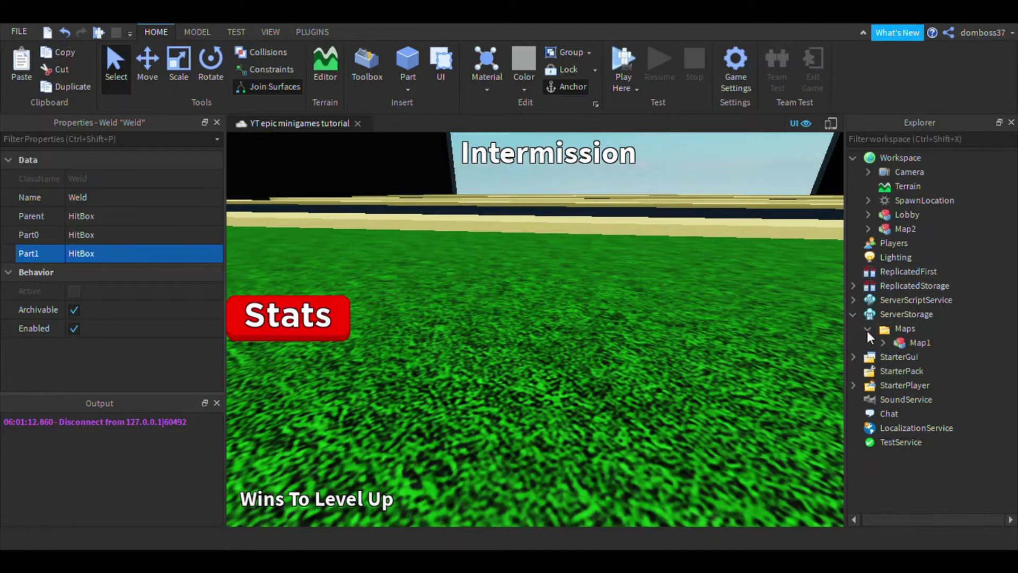
# Open the LocalScript under winsToLvlUp in StarterGui's LevelUpGui and point out the wait call in its while loop.
pyautogui.click(853, 314)
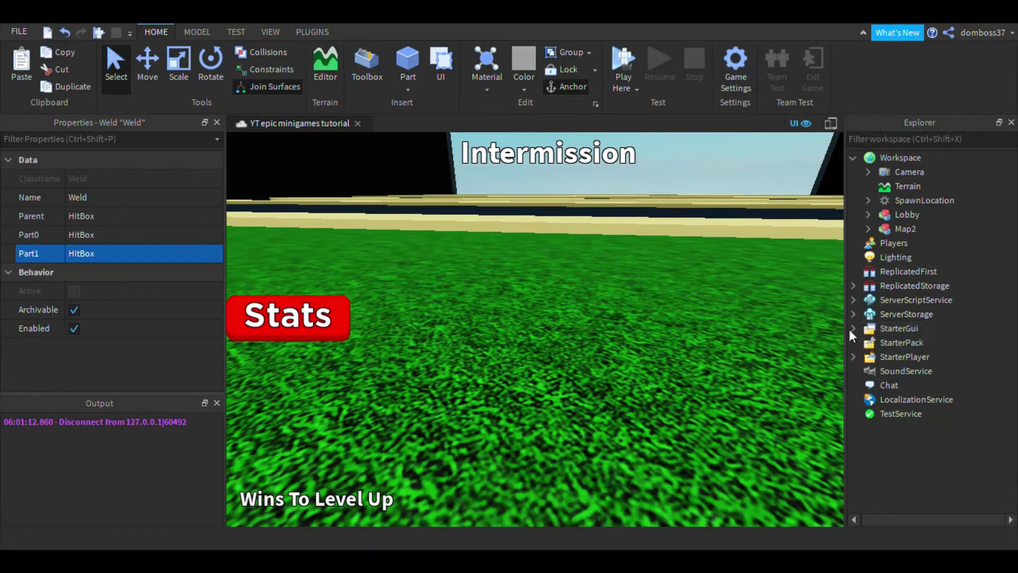
pyautogui.click(853, 328)
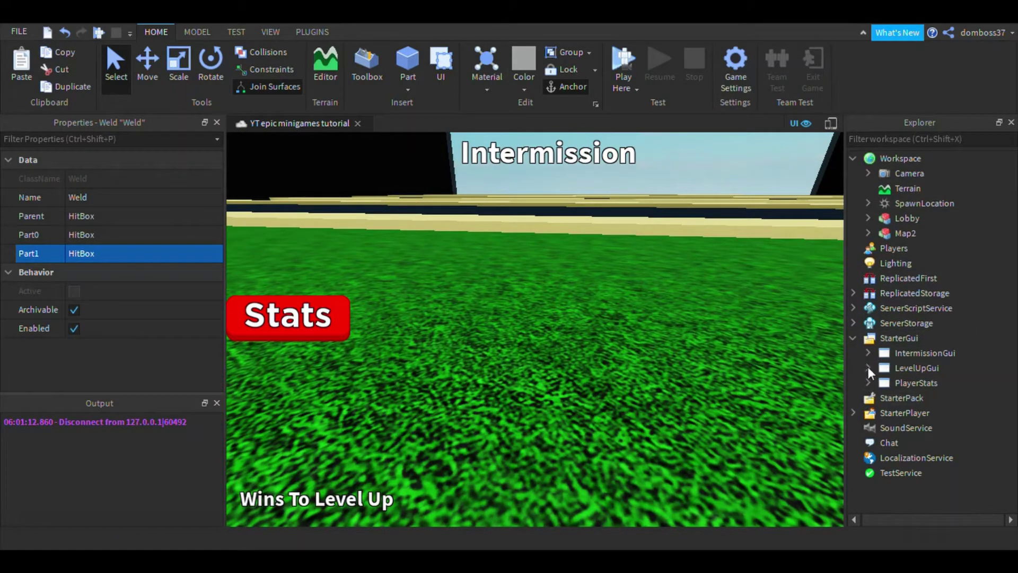
pyautogui.click(867, 368)
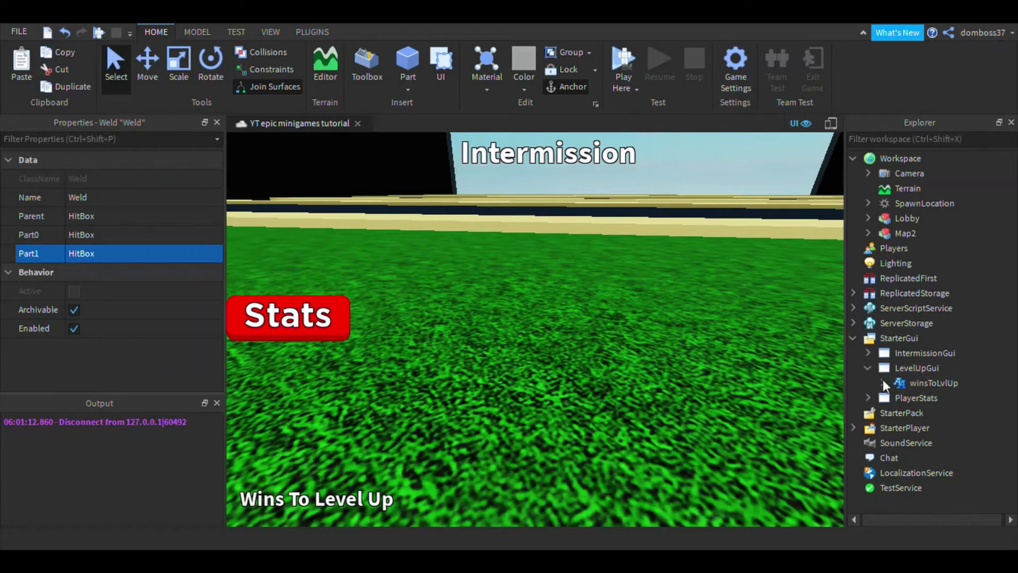
pyautogui.click(883, 381)
pyautogui.doubleClick(914, 399)
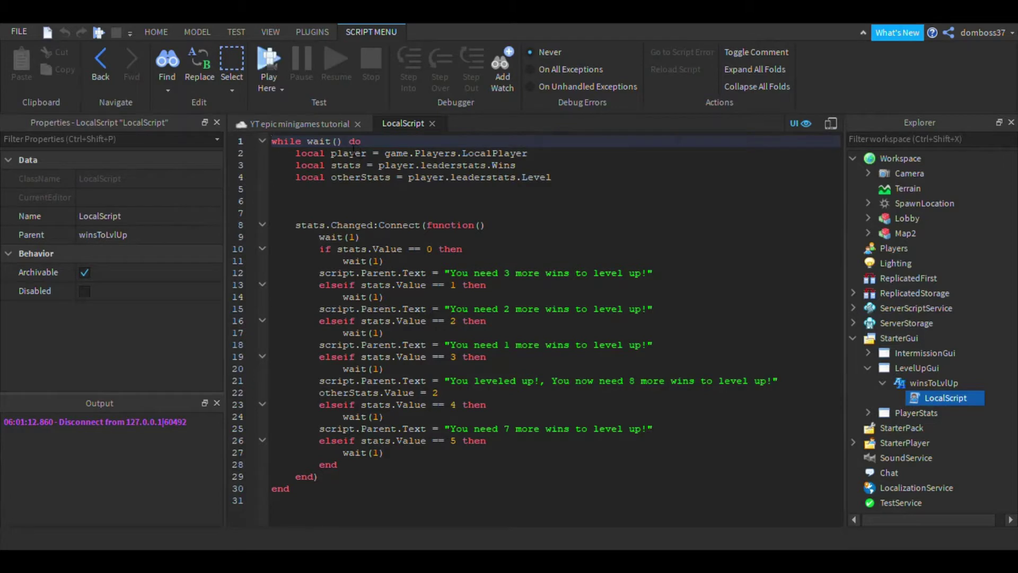
pyautogui.moveTo(343, 143); pyautogui.dragTo(310, 144)
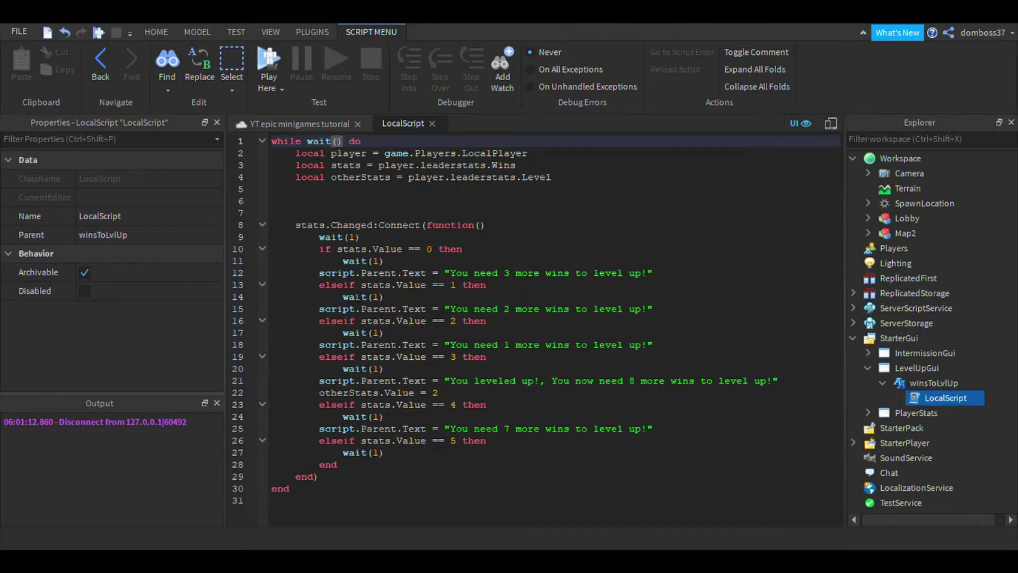
# Set the wait times inside the stats.Changed function to 0, from line 9 through line 24.
pyautogui.click(363, 238)
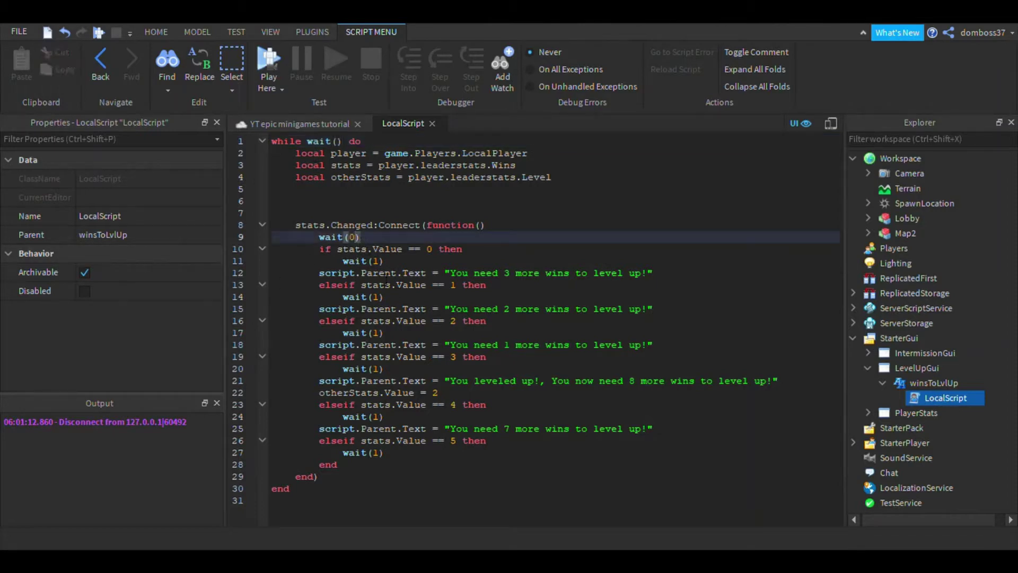
pyautogui.doubleClick(375, 261)
pyautogui.doubleClick(376, 297)
pyautogui.write('0')
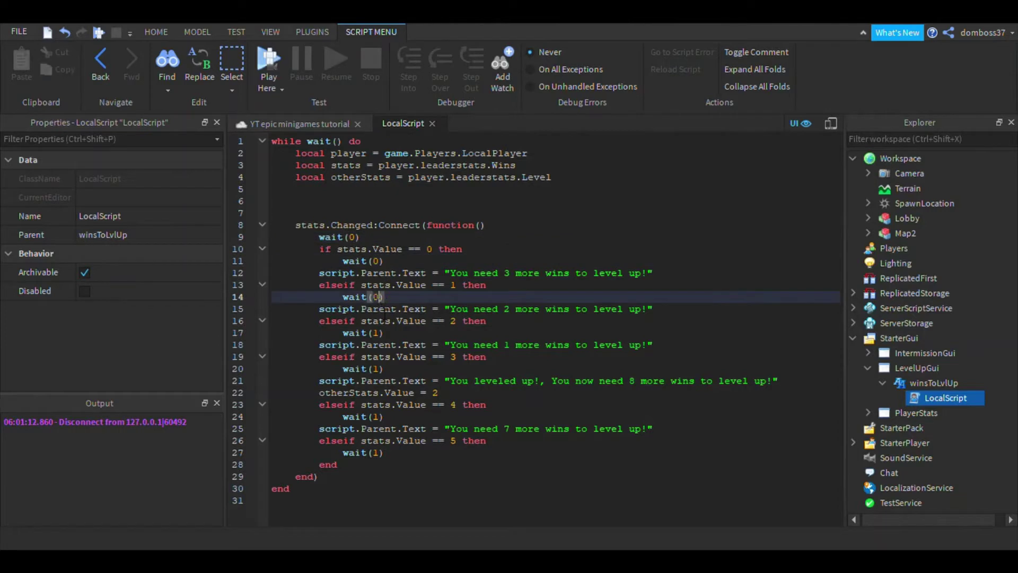
pyautogui.doubleClick(375, 333)
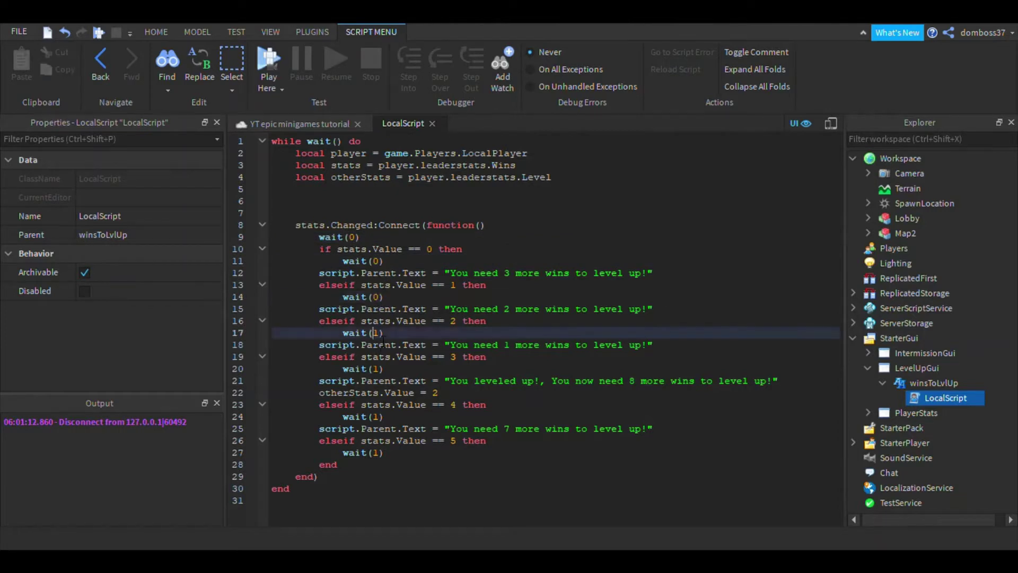
pyautogui.doubleClick(376, 369)
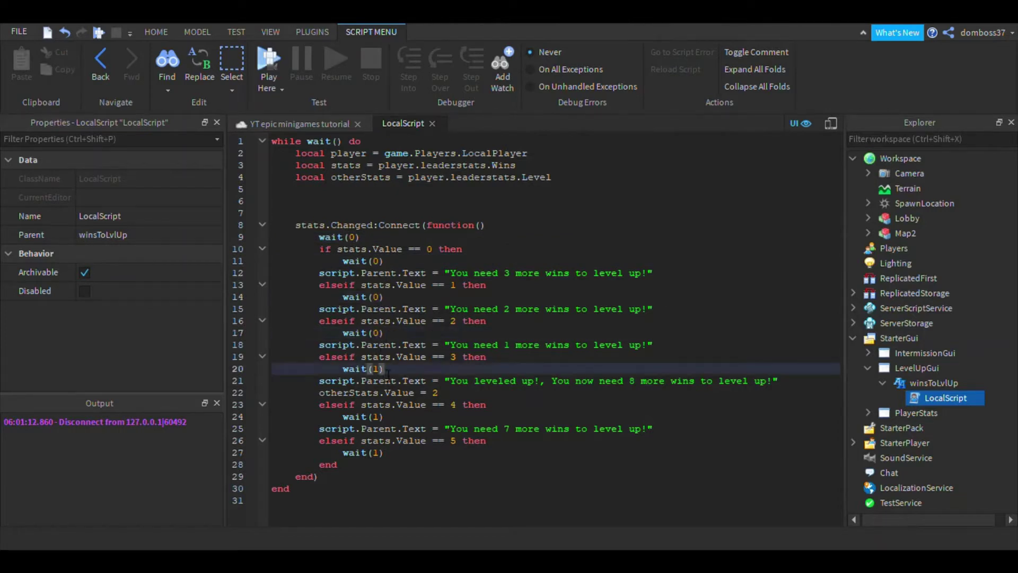
pyautogui.doubleClick(375, 417)
# Empty the parentheses of every wait call inside the stats.Changed function so each reads wait().
pyautogui.doubleClick(376, 452)
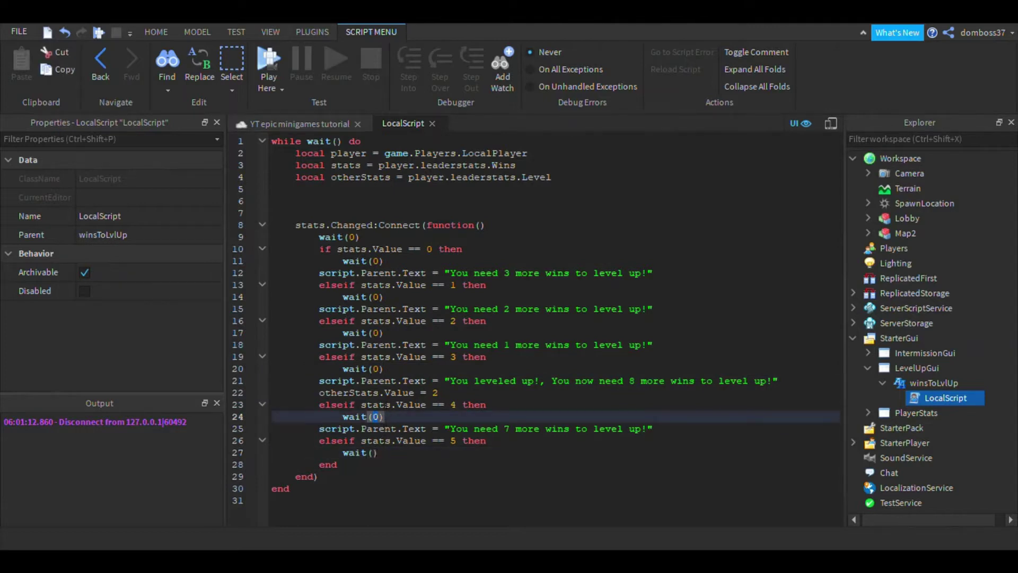
pyautogui.doubleClick(377, 369)
pyautogui.doubleClick(376, 333)
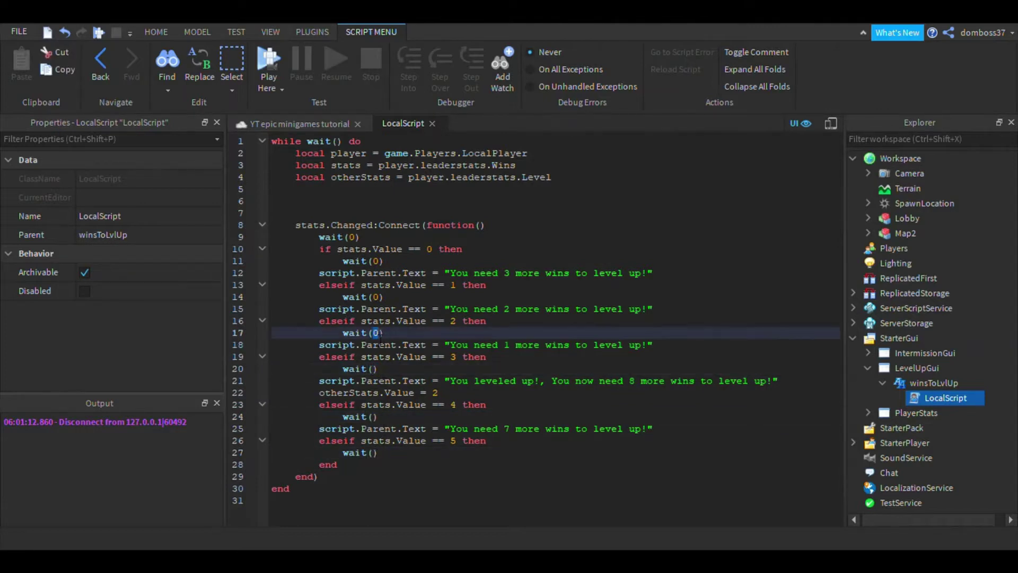
pyautogui.doubleClick(376, 297)
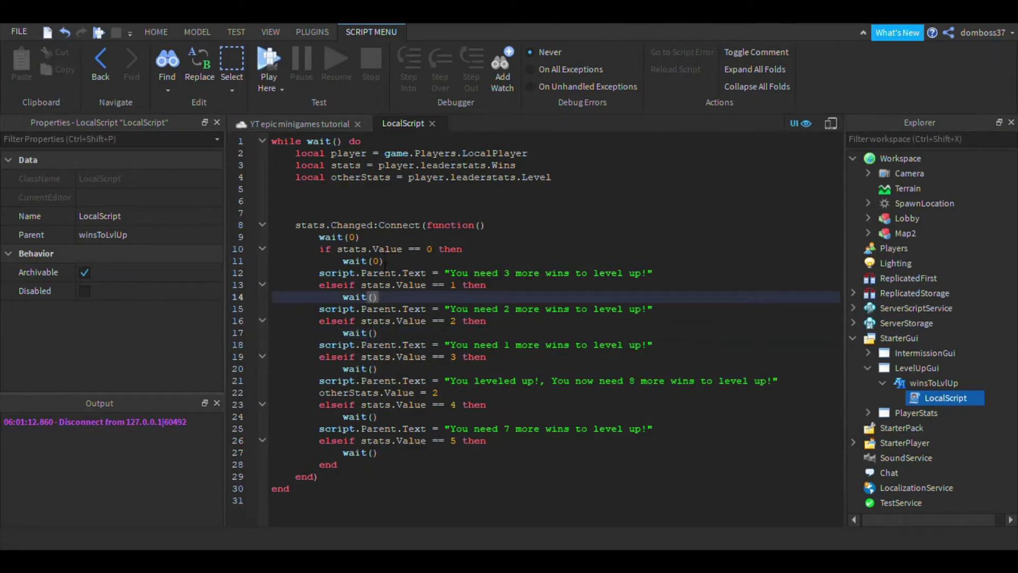
pyautogui.doubleClick(377, 261)
pyautogui.doubleClick(353, 238)
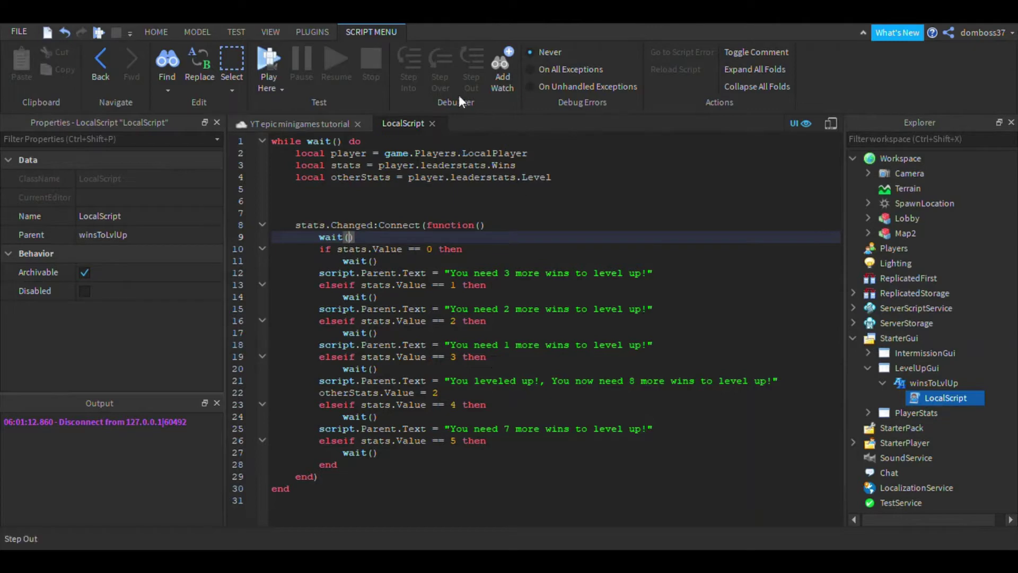
# Close the LocalScript and collapse winsToLvlUp, LevelUpGui and StarterGui.
pyautogui.click(429, 123)
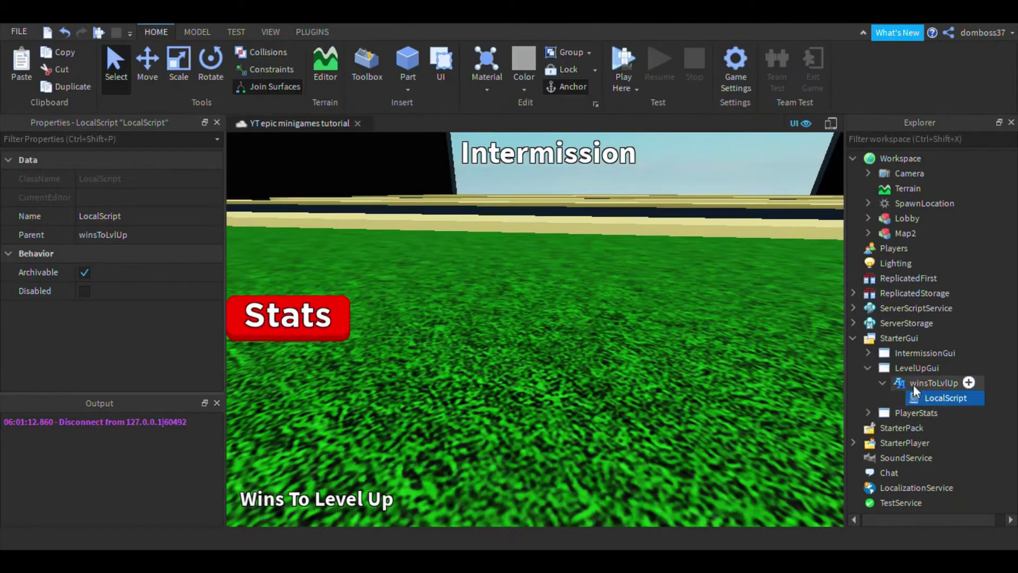
pyautogui.click(882, 383)
pyautogui.click(867, 368)
pyautogui.click(852, 338)
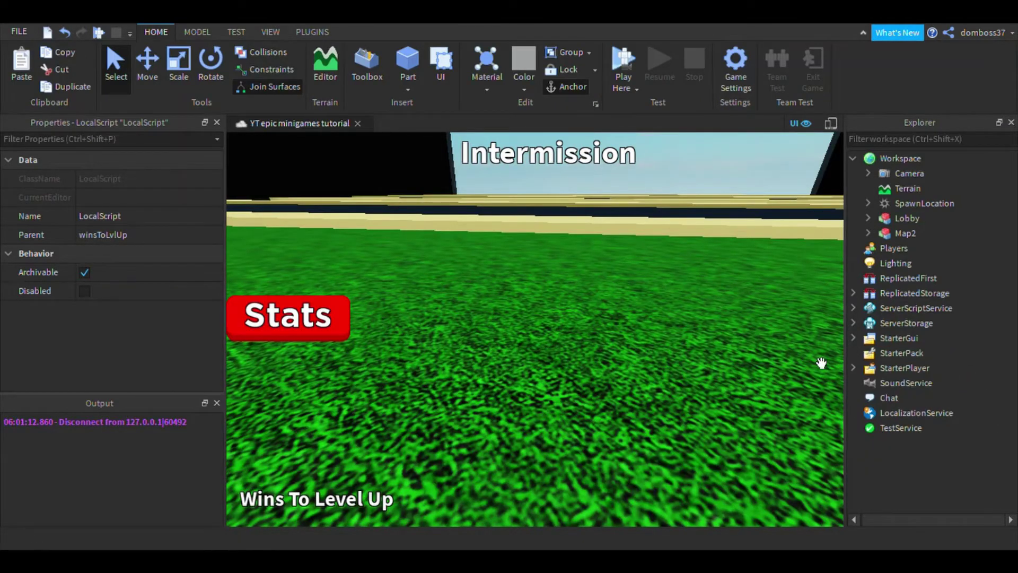
# Move Map2 into the Maps folder in ServerStorage and bring Map1 from that folder into the Workspace.
pyautogui.moveTo(822, 359); pyautogui.dragTo(742, 350, button='right')
pyautogui.scroll(-7, 789, 355)
pyautogui.click(739, 352)
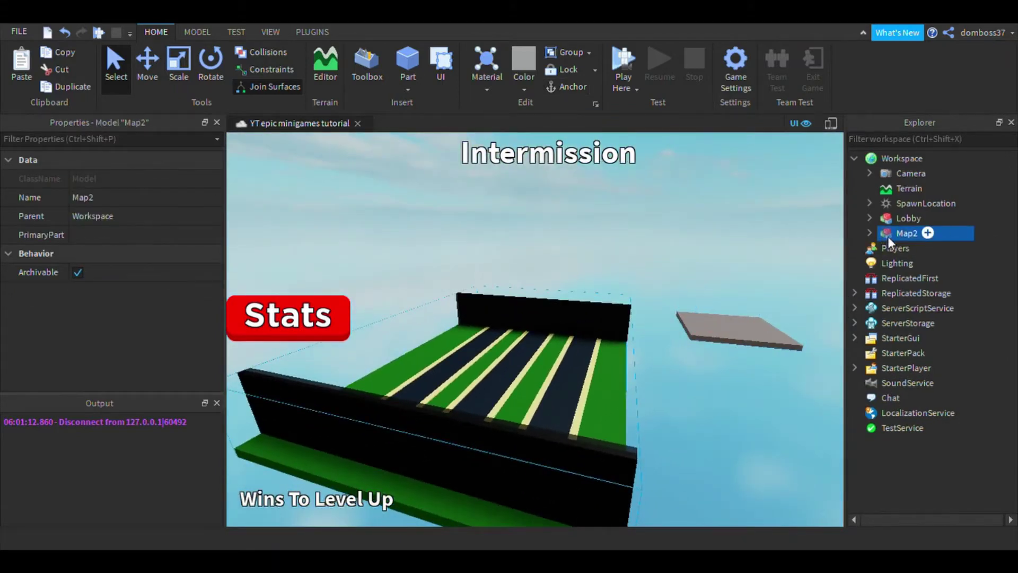
pyautogui.click(854, 324)
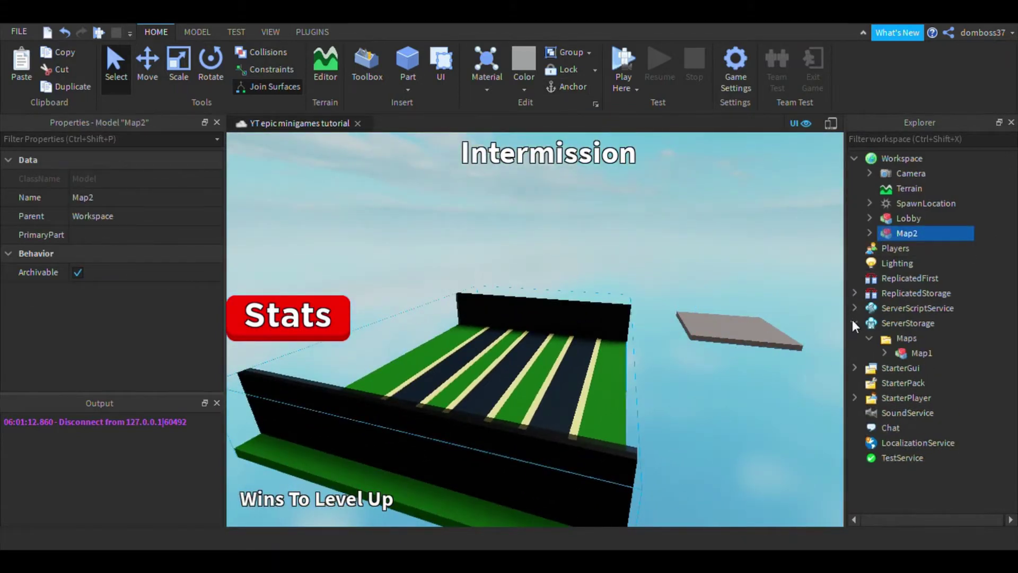
pyautogui.moveTo(899, 232); pyautogui.dragTo(899, 161)
pyautogui.moveTo(732, 302); pyautogui.dragTo(713, 264, button='right')
pyautogui.scroll(-2, 729, 312)
pyautogui.scroll(5, 730, 312)
# Set the value of the Name StringValue inside Map1 to Race Track.
pyautogui.click(870, 233)
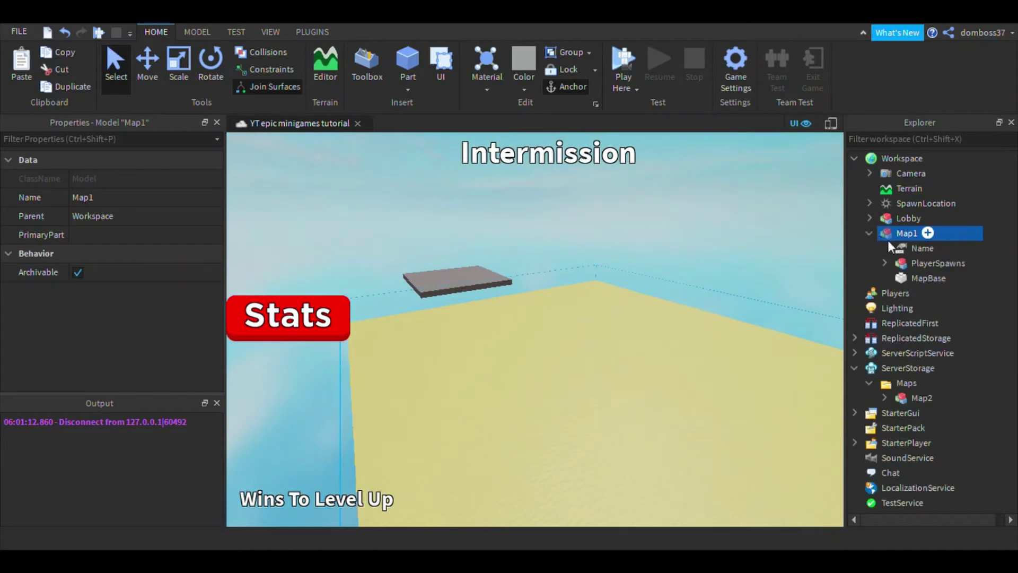
pyautogui.click(911, 249)
pyautogui.click(148, 235)
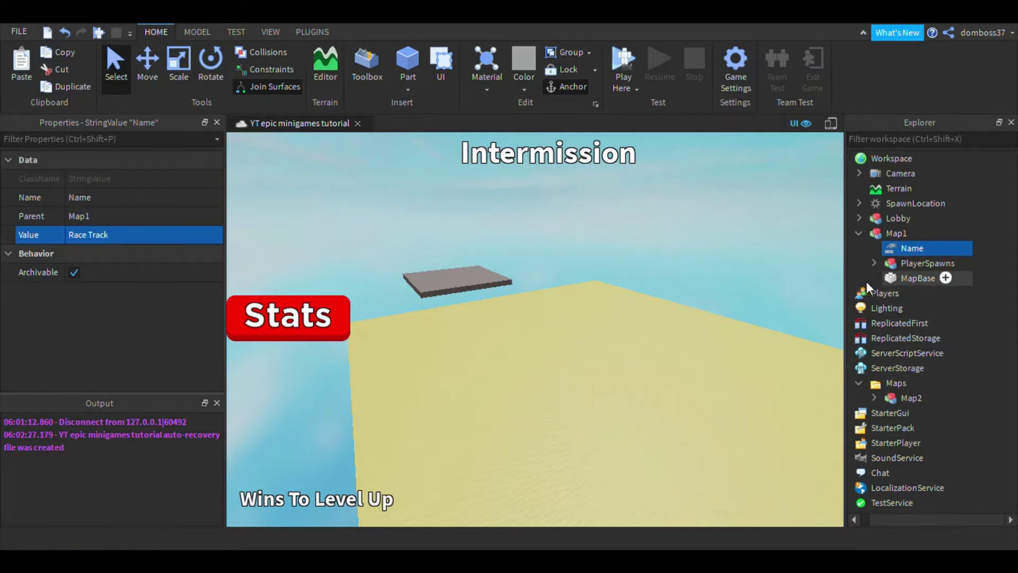
# Set the BrickColor of Map1's MapBase to Lime green.
pyautogui.click(896, 277)
pyautogui.press('f')
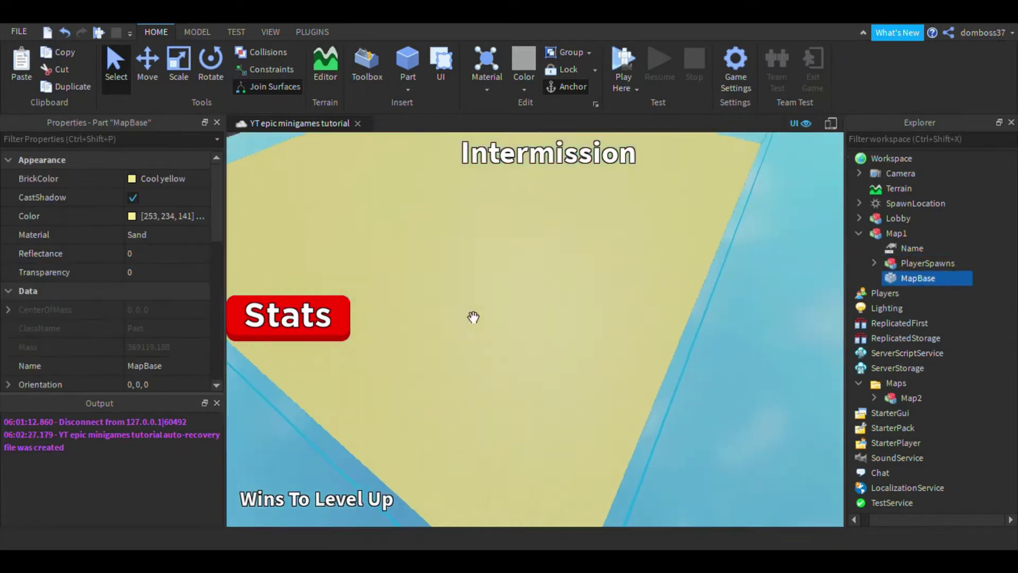
pyautogui.click(167, 177)
pyautogui.click(75, 256)
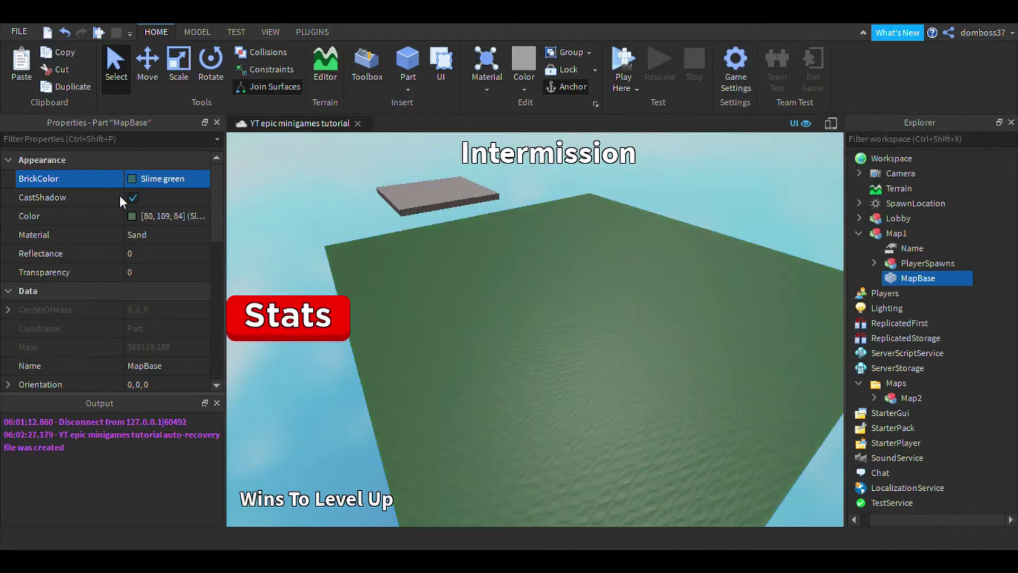
pyautogui.click(153, 180)
pyautogui.click(113, 272)
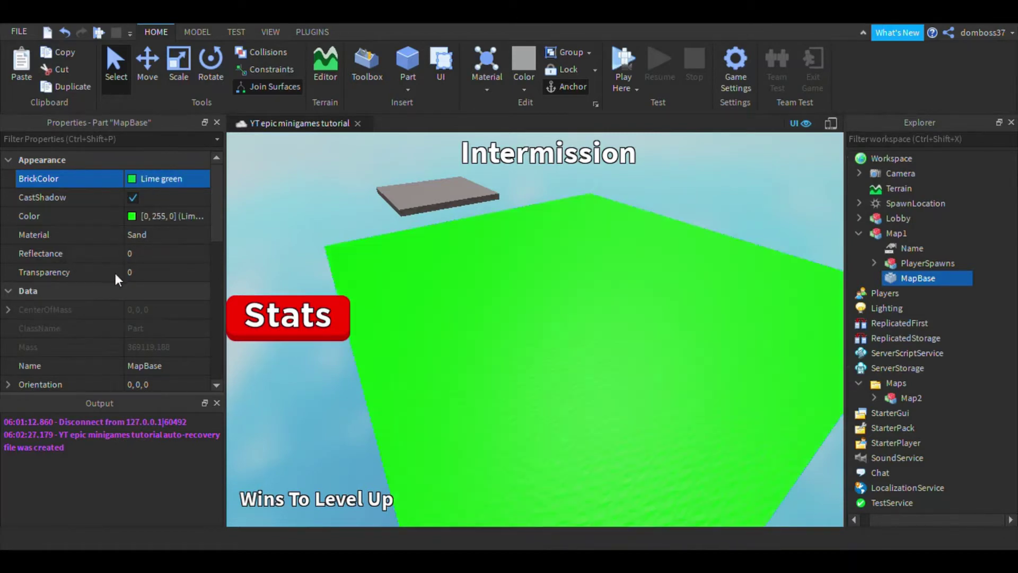
# Turn off CastShadow for MapBase and darken its Color to 0, 167, 0.
pyautogui.click(163, 199)
pyautogui.click(169, 216)
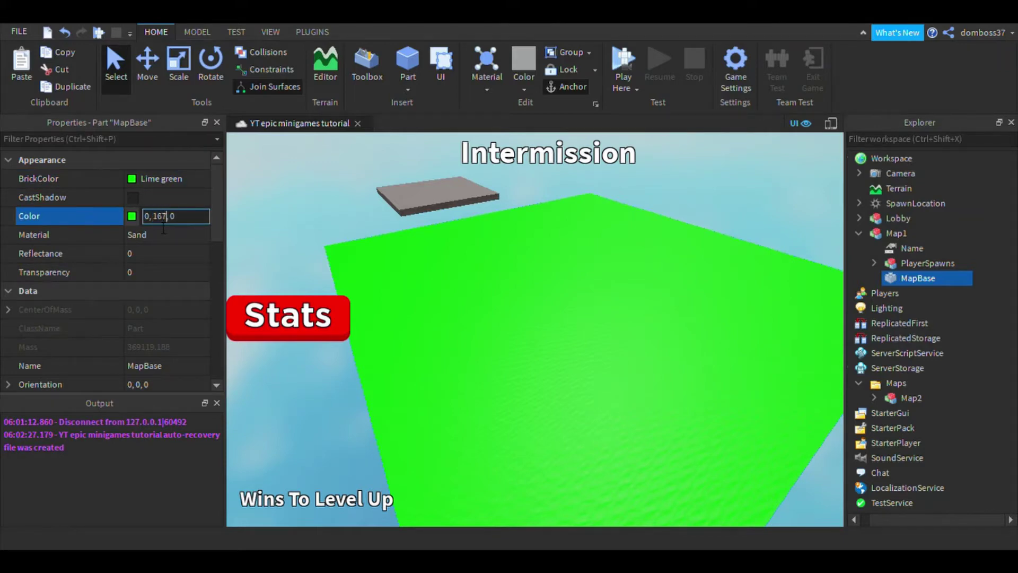
pyautogui.press('Return')
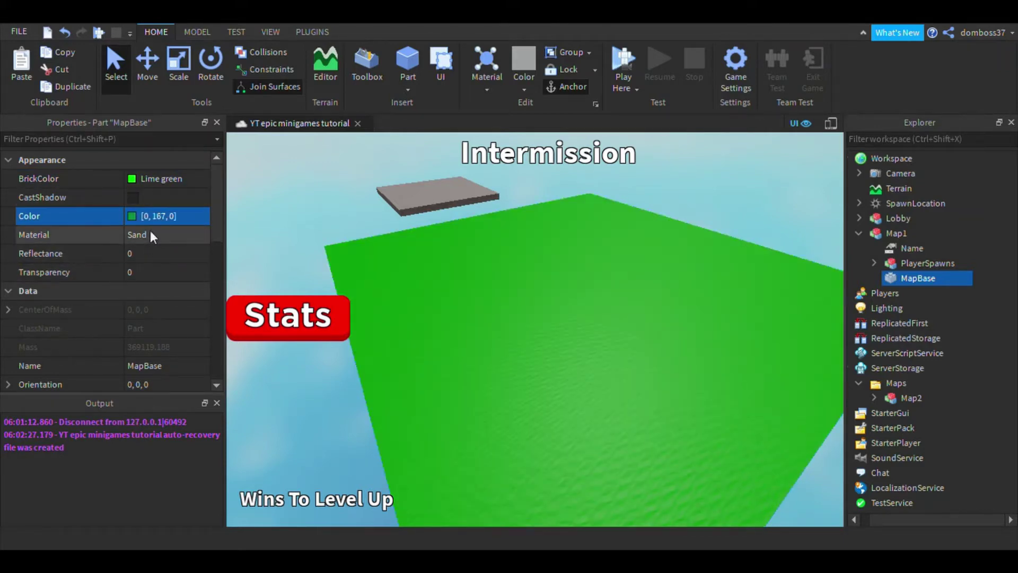
# Change the material of MapBase to Grass.
pyautogui.click(151, 234)
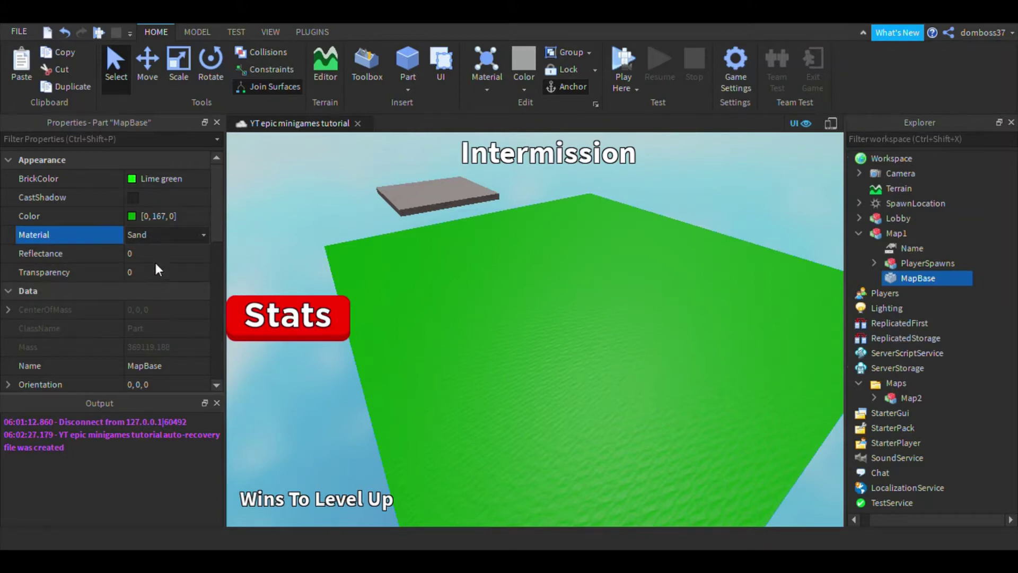
pyautogui.click(151, 326)
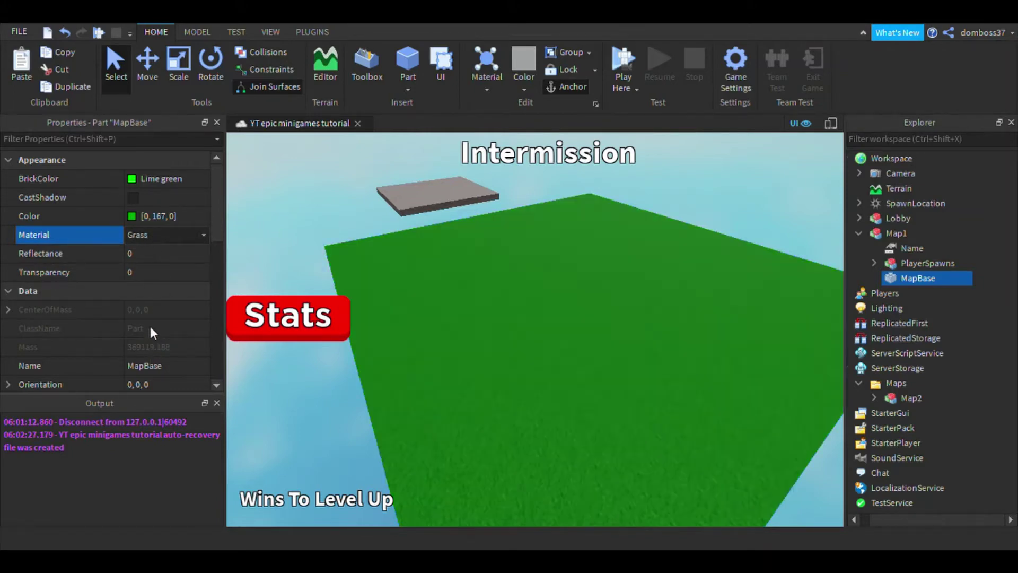
pyautogui.moveTo(818, 330); pyautogui.dragTo(700, 393, button='right')
pyautogui.click(788, 302)
pyautogui.click(686, 403)
pyautogui.click(918, 280)
pyautogui.moveTo(470, 375); pyautogui.dragTo(459, 371, button='right')
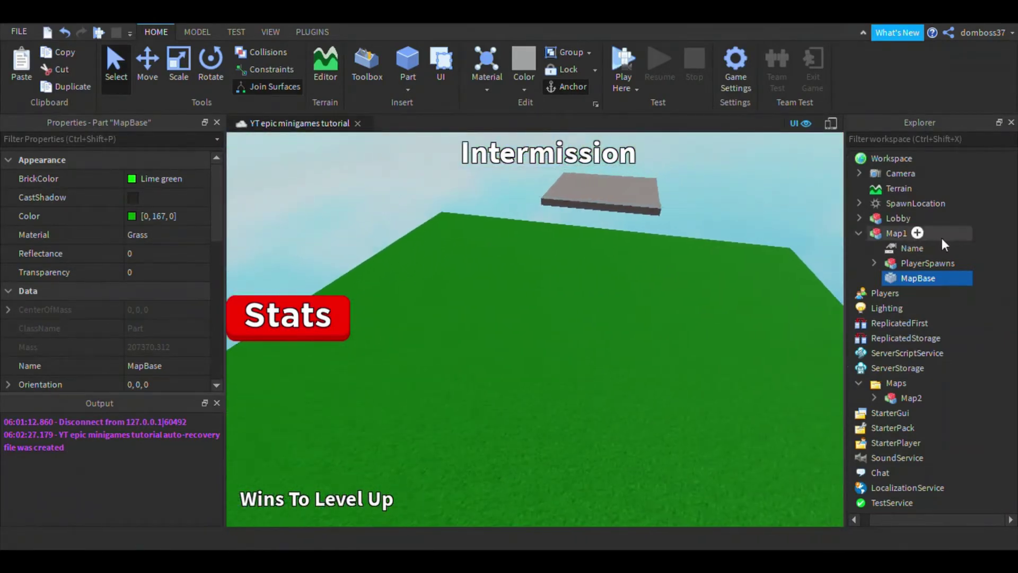
# Look through the spawn parts in Map1's PlayerSpawns model and collapse it again.
pyautogui.click(874, 263)
pyautogui.click(911, 262)
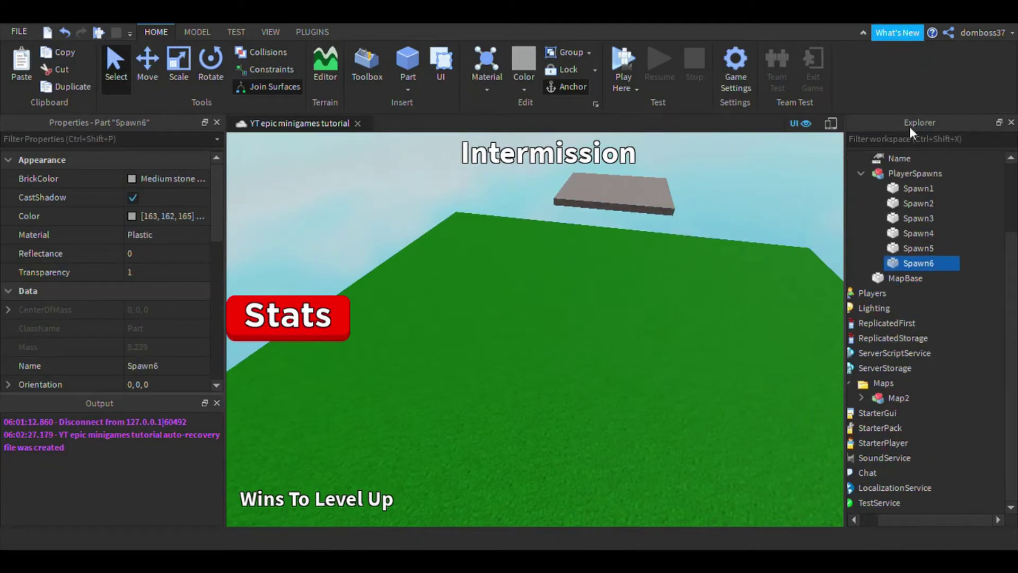
pyautogui.click(856, 173)
pyautogui.click(895, 259)
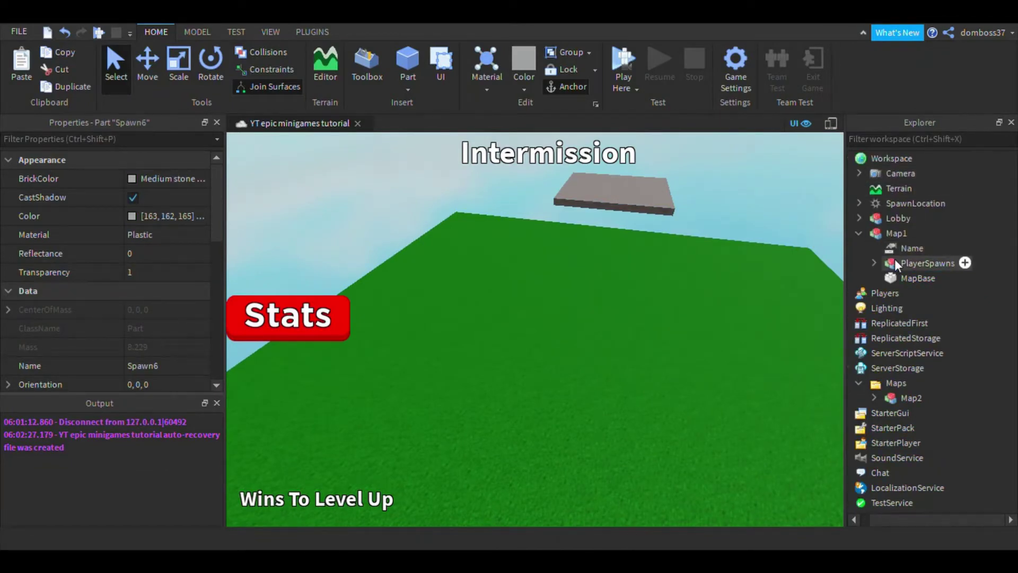
# Enlarge the Map1 model with the Scale tool and deselect it.
pyautogui.moveTo(745, 302); pyautogui.dragTo(745, 302, button='right')
pyautogui.scroll(-4, 745, 302)
pyautogui.click(674, 336)
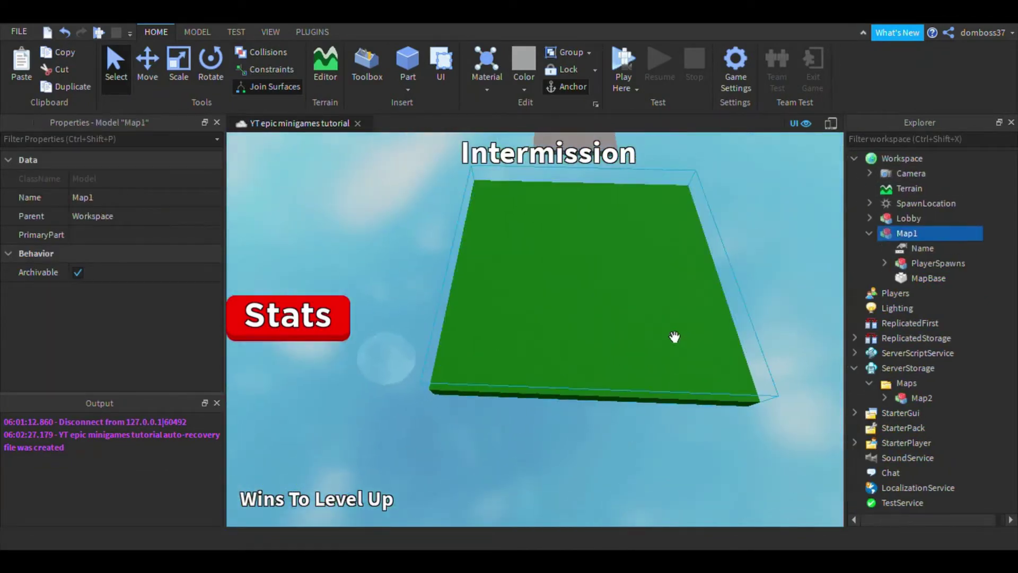
pyautogui.click(178, 69)
pyautogui.moveTo(551, 324); pyautogui.dragTo(552, 324, button='right')
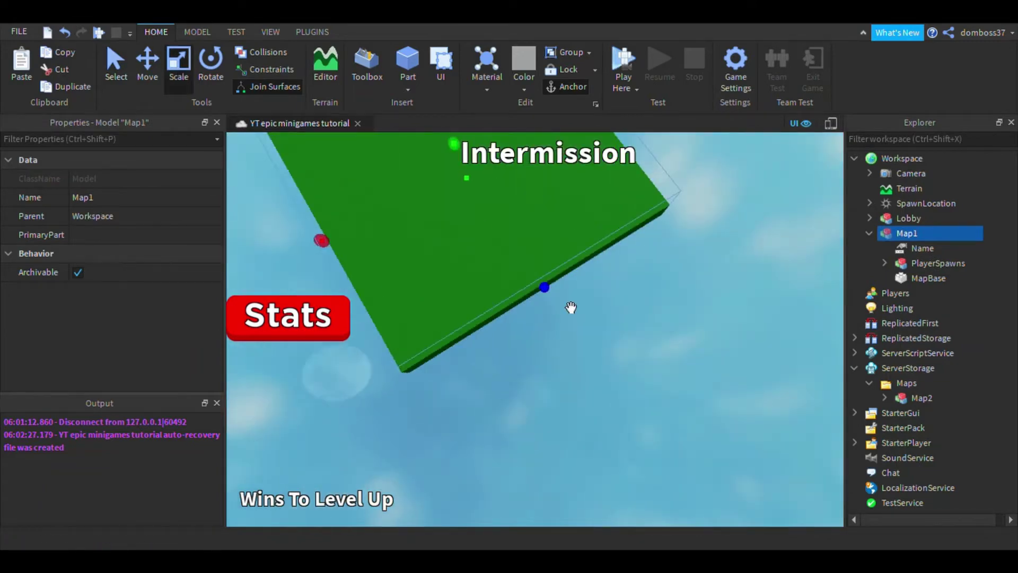
pyautogui.moveTo(569, 310); pyautogui.dragTo(628, 380)
pyautogui.moveTo(631, 375)
pyautogui.mouseDown(button='right')
pyautogui.moveTo(608, 351)
pyautogui.moveTo(632, 374)
pyautogui.mouseUp(button='right')
pyautogui.click(609, 351)
pyautogui.press('w')
pyautogui.press('s')
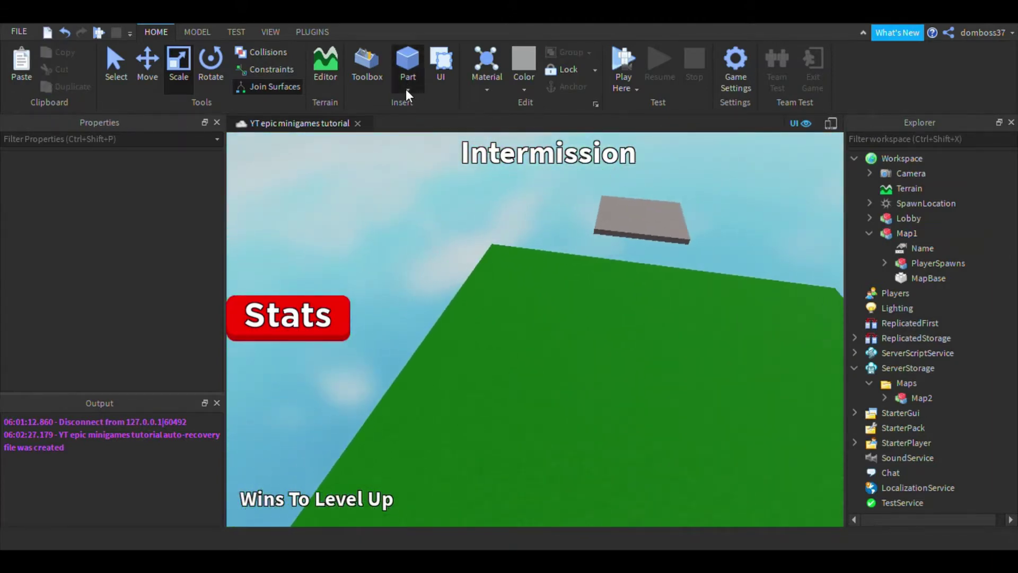
# Insert a cylinder part on Map1's grass base.
pyautogui.click(407, 63)
pyautogui.scroll(5, 527, 284)
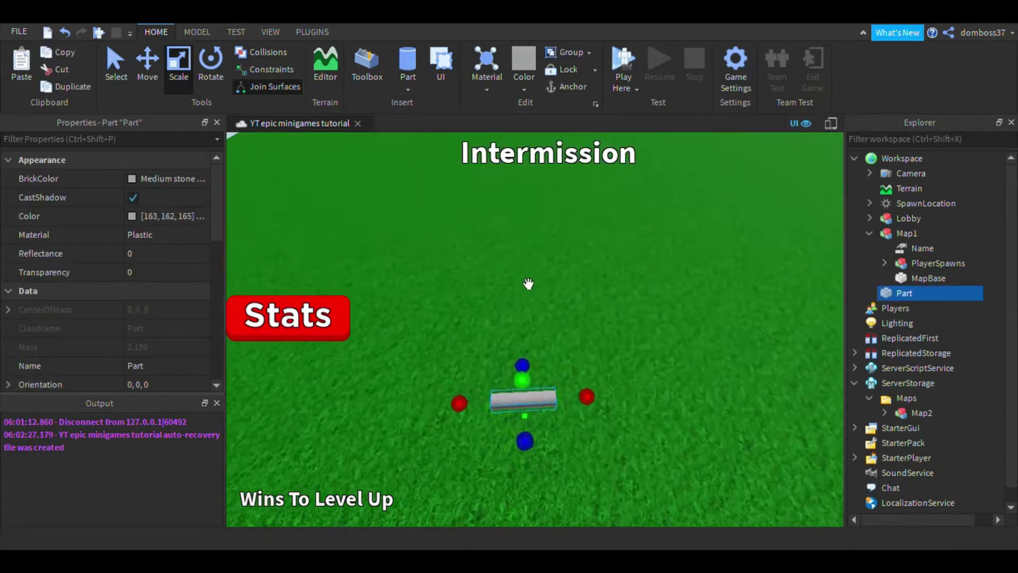
pyautogui.moveTo(528, 284); pyautogui.dragTo(538, 300, button='right')
pyautogui.moveTo(464, 228)
pyautogui.mouseDown(button='right')
pyautogui.moveTo(438, 199)
pyautogui.moveTo(460, 221)
pyautogui.mouseUp(button='right')
pyautogui.scroll(-2, 460, 221)
pyautogui.scroll(3, 636, 347)
pyautogui.moveTo(636, 348); pyautogui.dragTo(636, 345, button='right')
pyautogui.press('a')
pyautogui.press('s')
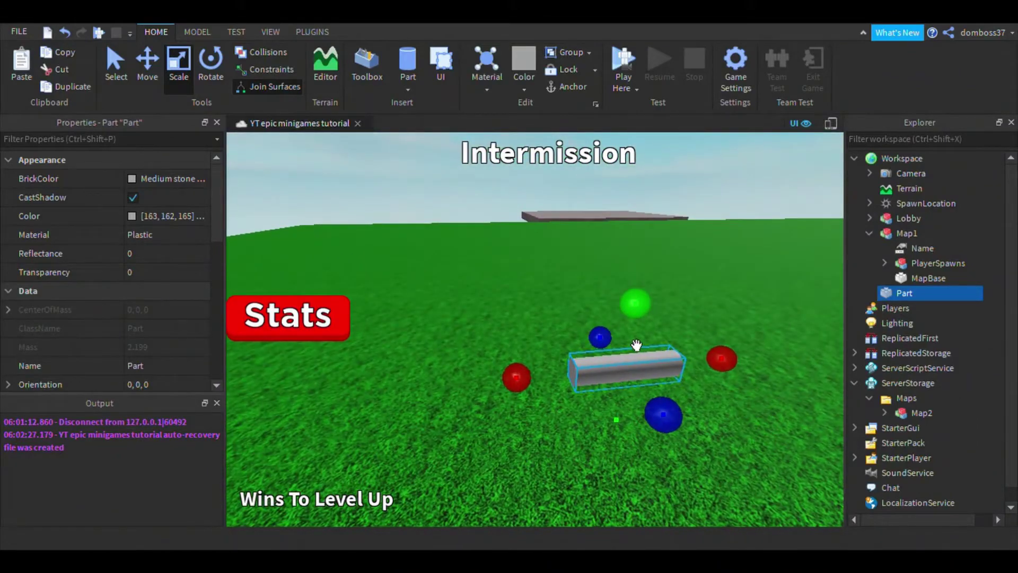
# Stand the cylinder upright at orientation 0, -90, -90 and move it farther across the grass base.
pyautogui.hotkey('ctrl', 't')
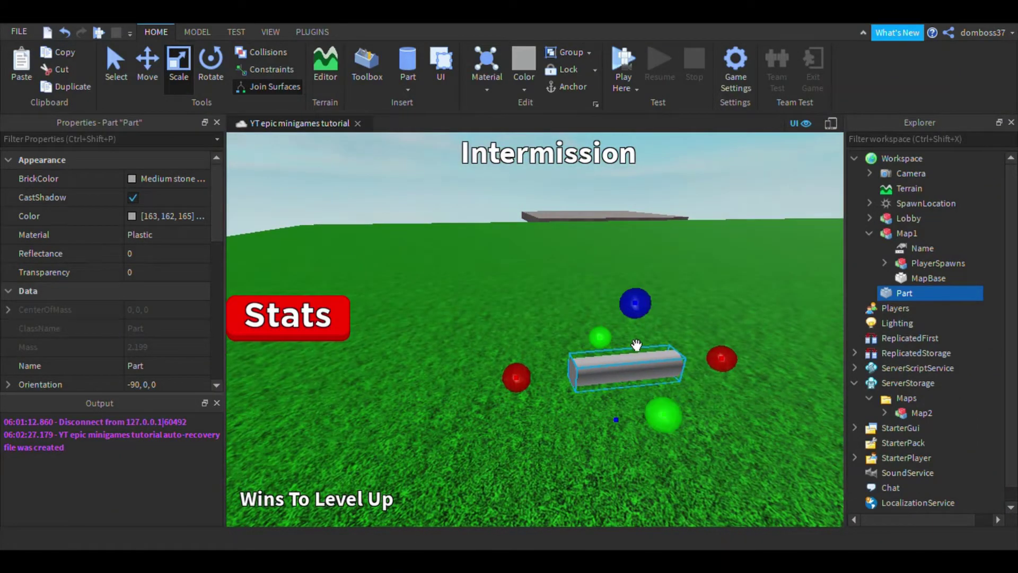
pyautogui.click(198, 58)
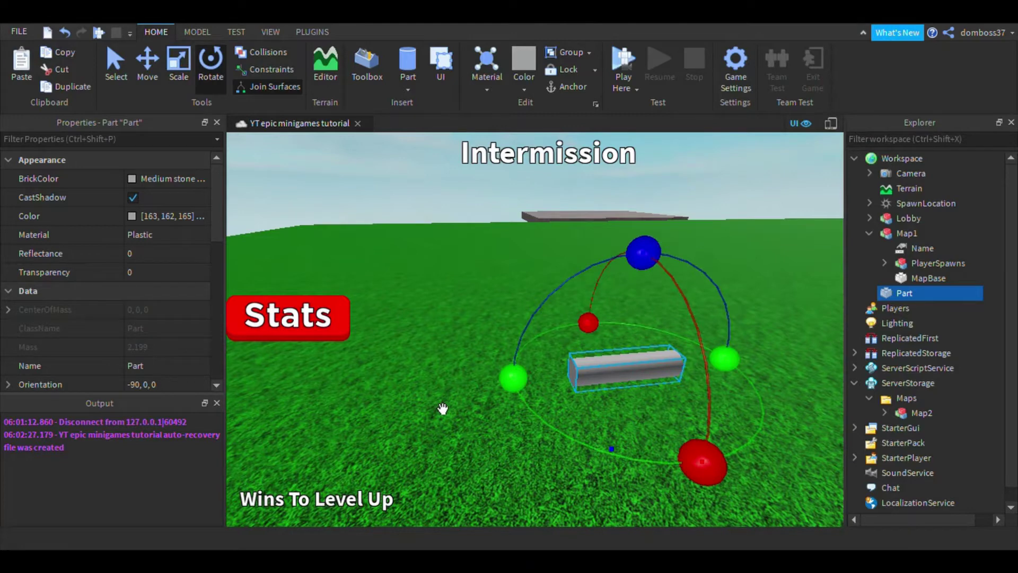
pyautogui.hotkey('ctrl', 'r')
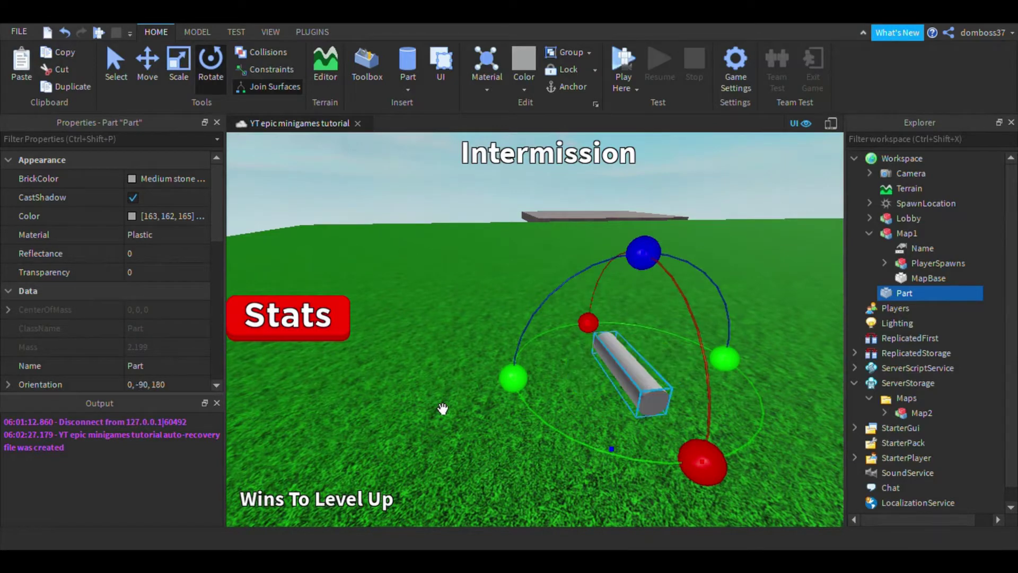
pyautogui.hotkey('ctrl', 't')
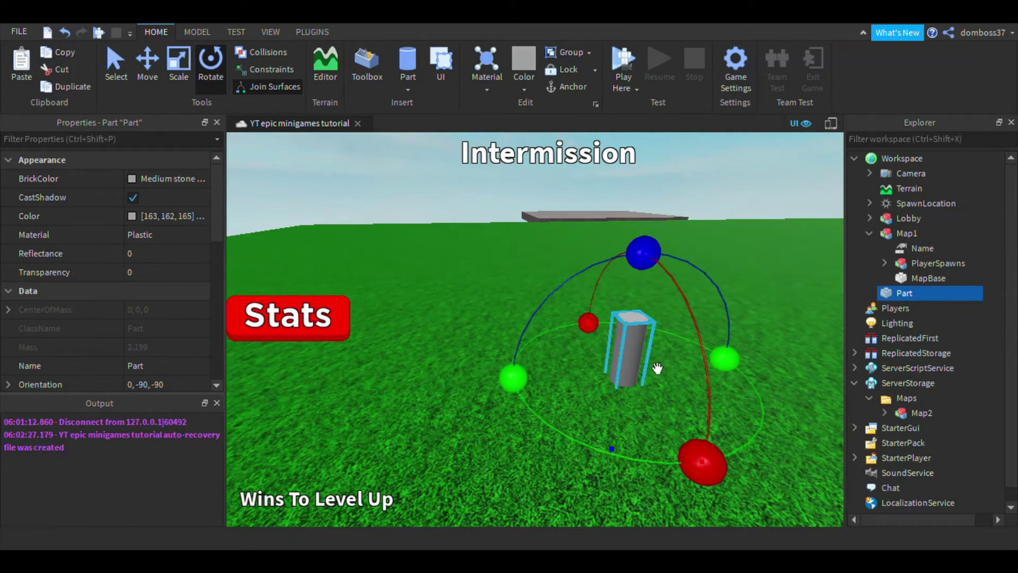
pyautogui.press('s')
pyautogui.moveTo(656, 366); pyautogui.dragTo(554, 300)
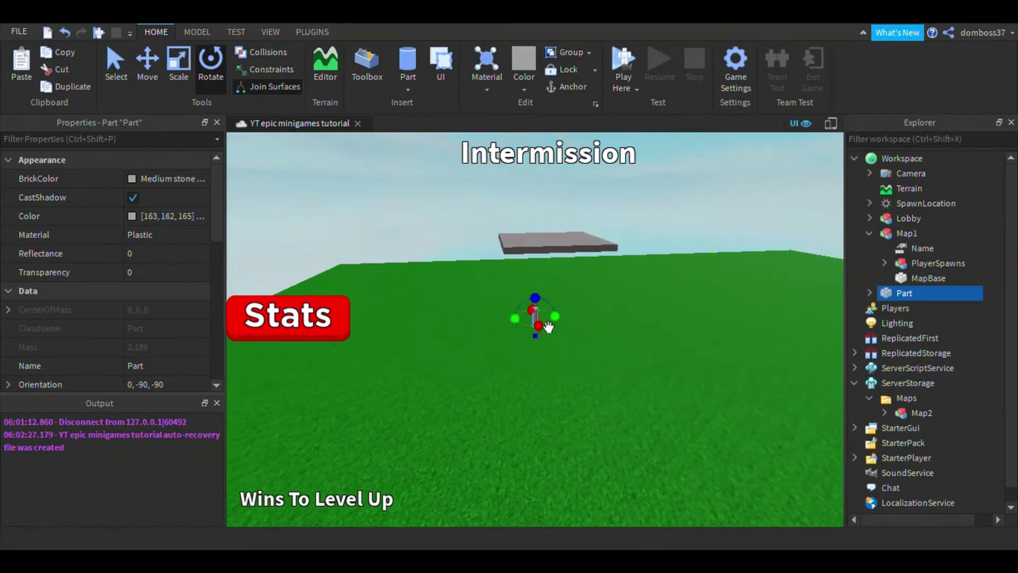
# Scale the upright cylinder down in height so it forms a thin disc on the grass.
pyautogui.click(151, 65)
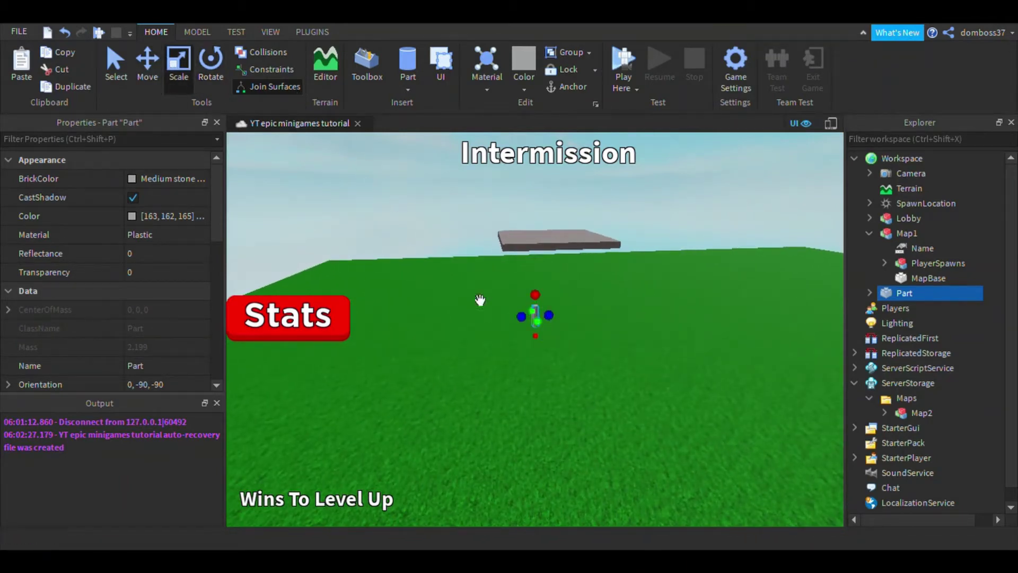
pyautogui.press('f')
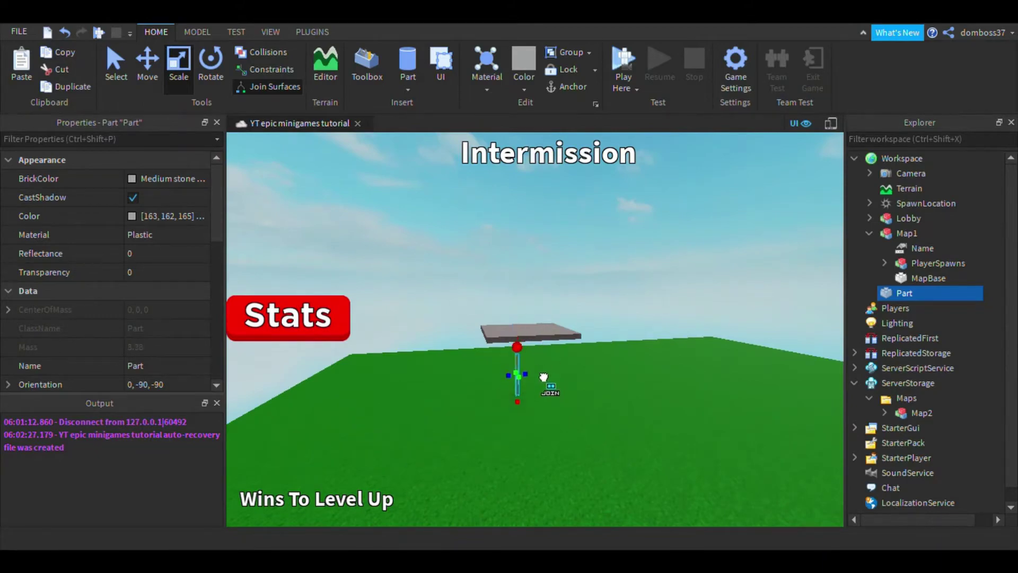
pyautogui.scroll(10, 546, 384)
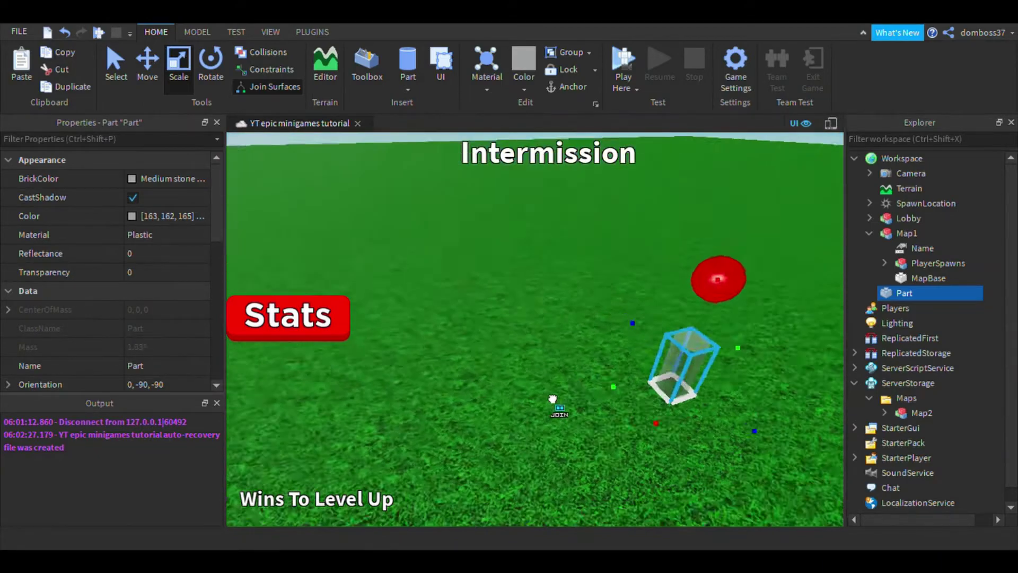
pyautogui.moveTo(552, 398); pyautogui.dragTo(652, 470)
pyautogui.scroll(-5, 644, 461)
pyautogui.moveTo(639, 455); pyautogui.dragTo(624, 411, button='right')
pyautogui.scroll(-5, 631, 407)
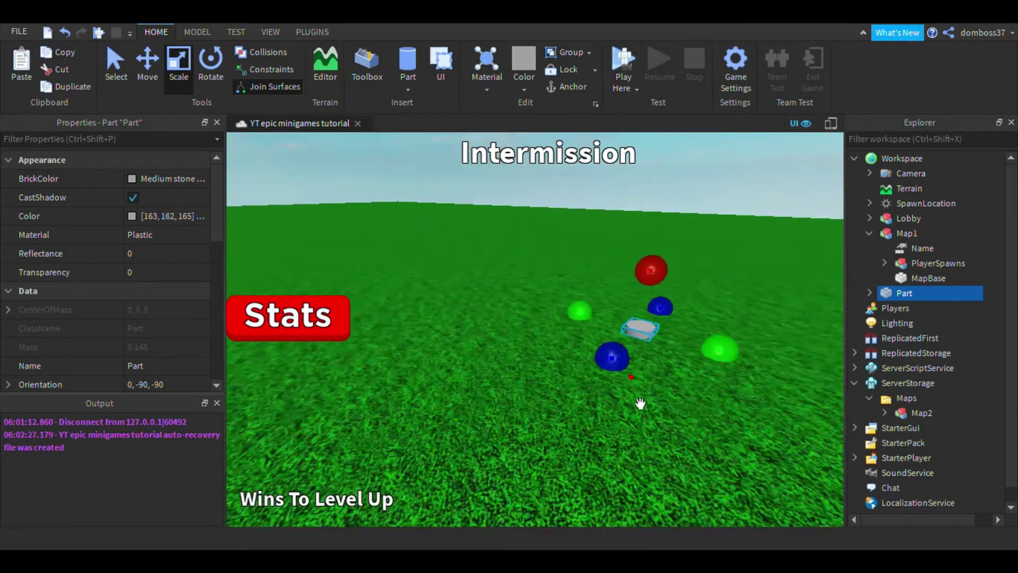
# Widen the disc until it covers most of the grass base, and centre it on the base.
pyautogui.moveTo(611, 358); pyautogui.dragTo(427, 440)
pyautogui.scroll(-2, 427, 440)
pyautogui.scroll(-2, 642, 367)
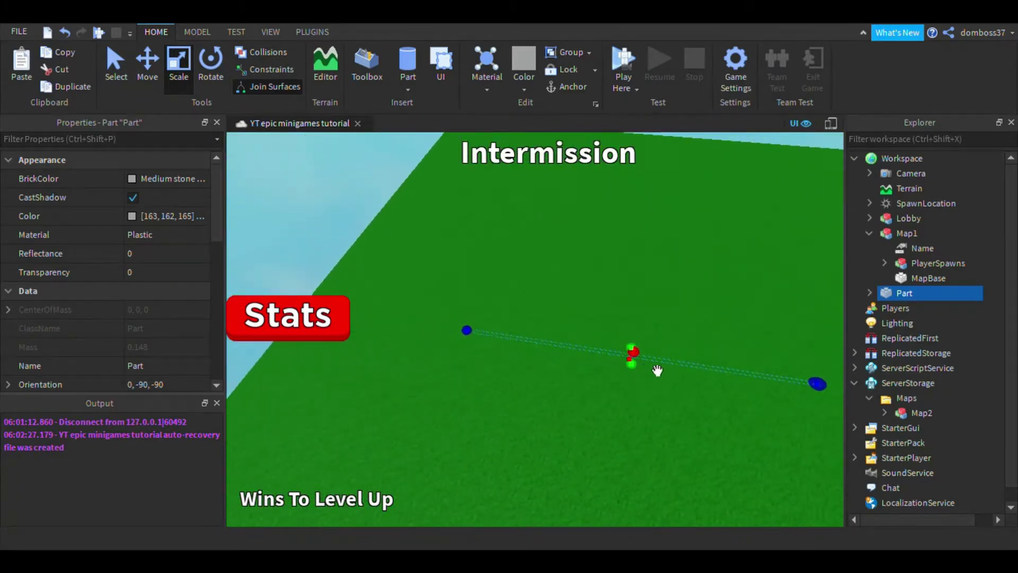
pyautogui.moveTo(655, 362); pyautogui.dragTo(623, 377, button='right')
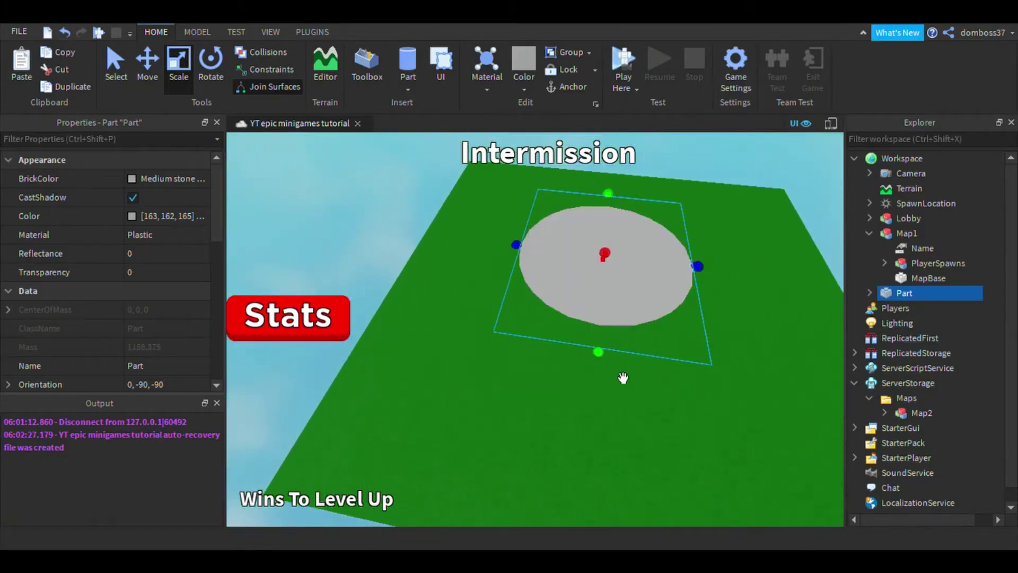
pyautogui.scroll(-4, 625, 408)
pyautogui.moveTo(624, 375); pyautogui.dragTo(607, 509)
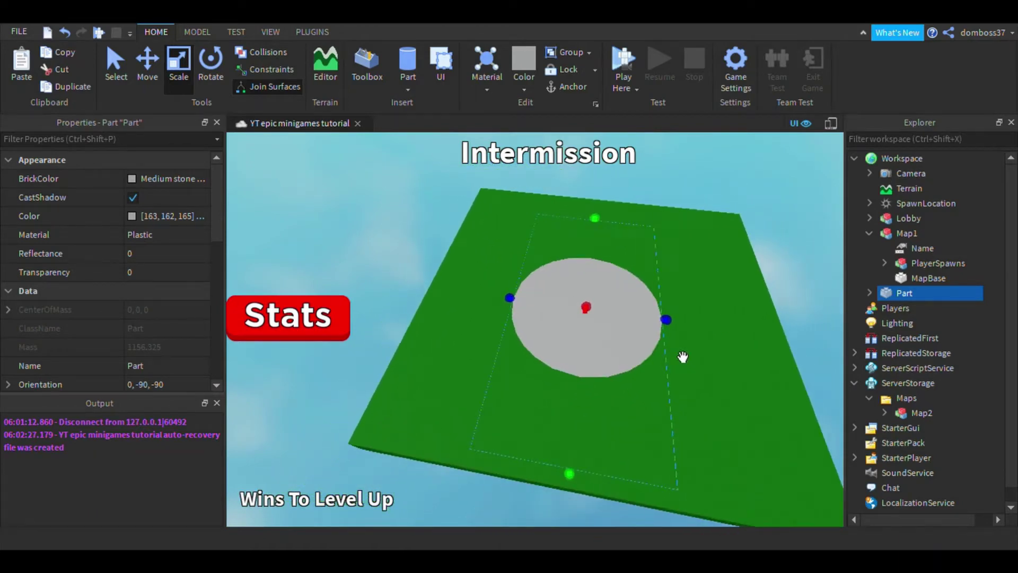
pyautogui.moveTo(681, 346); pyautogui.dragTo(749, 365)
pyautogui.scroll(-3, 729, 357)
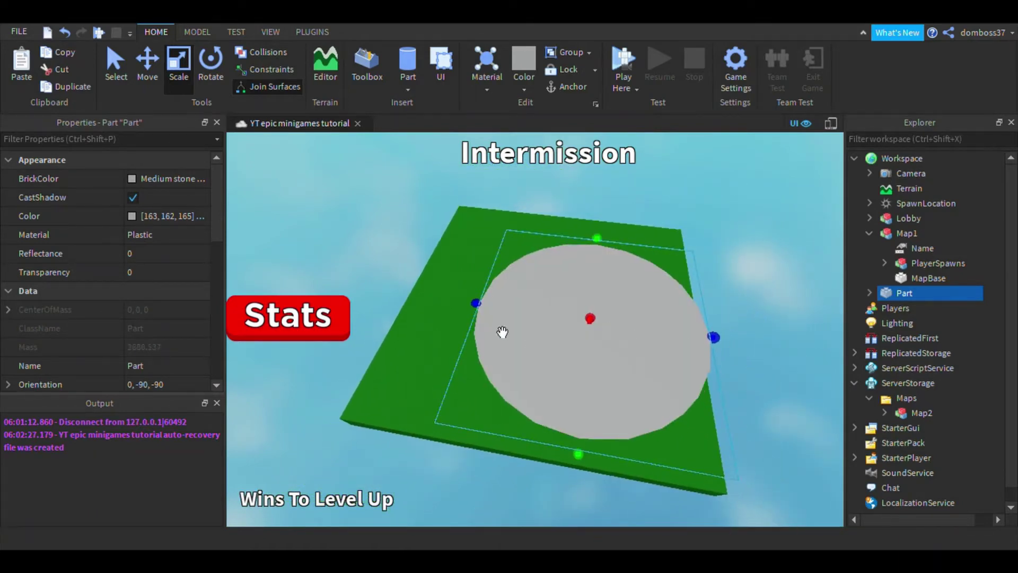
pyautogui.moveTo(503, 332); pyautogui.dragTo(462, 330)
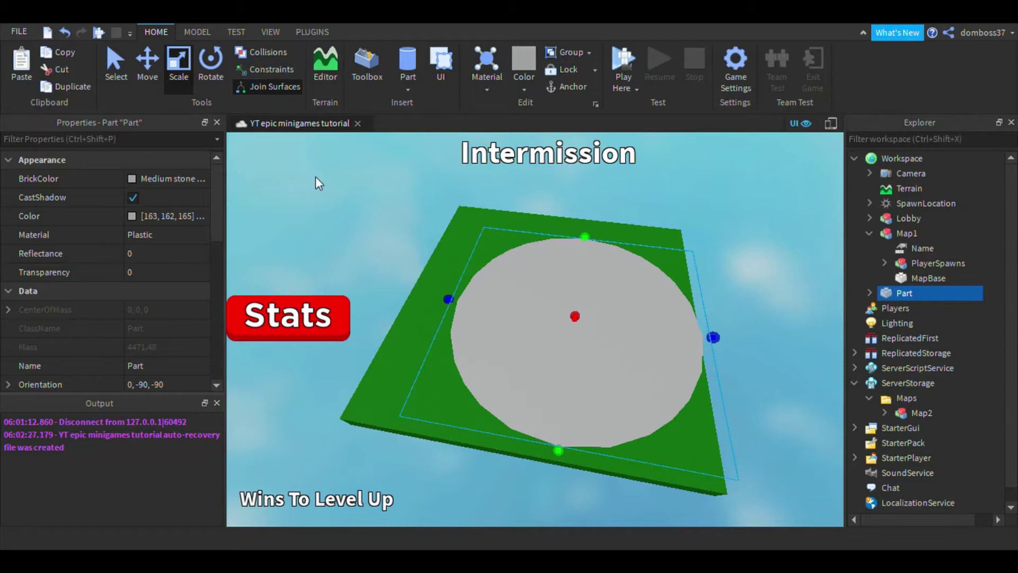
pyautogui.click(147, 66)
pyautogui.moveTo(734, 352)
pyautogui.mouseDown()
pyautogui.moveTo(742, 365)
pyautogui.moveTo(730, 366)
pyautogui.mouseUp()
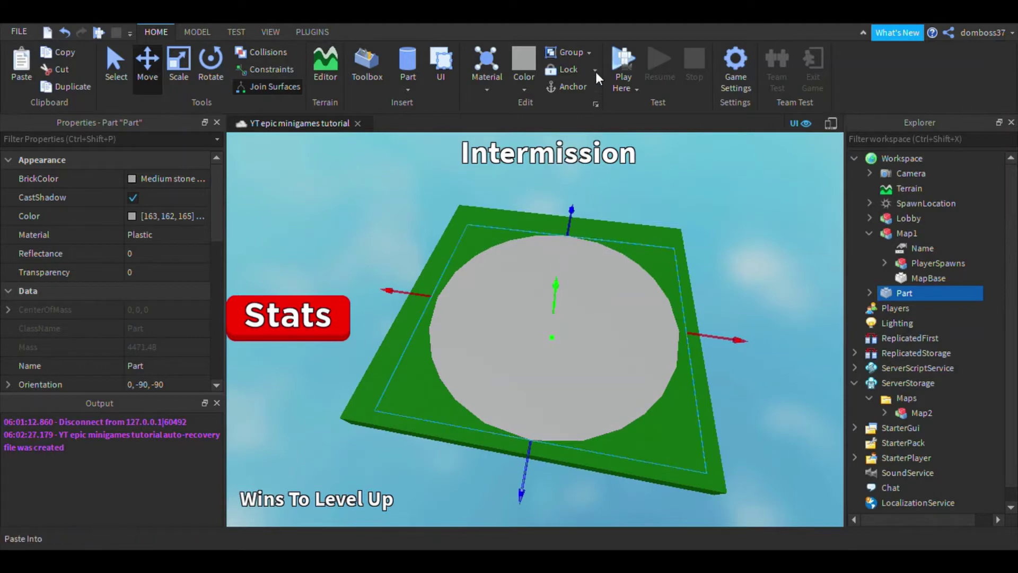
# Duplicate the large disc and set the copy's BrickColor to Bright blue.
pyautogui.hotkey('ctrl', 'd')
pyautogui.click(176, 177)
pyautogui.write('Really blue')
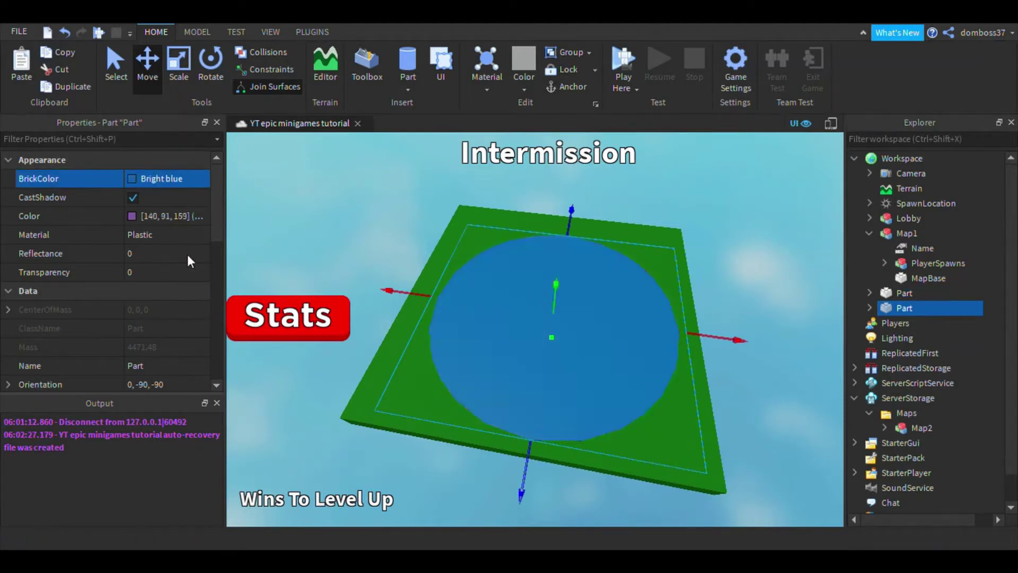
# Set the copied disc's BrickColor to Really blue and scale it up in height so it stands above the grey disc.
pyautogui.click(181, 79)
pyautogui.click(182, 79)
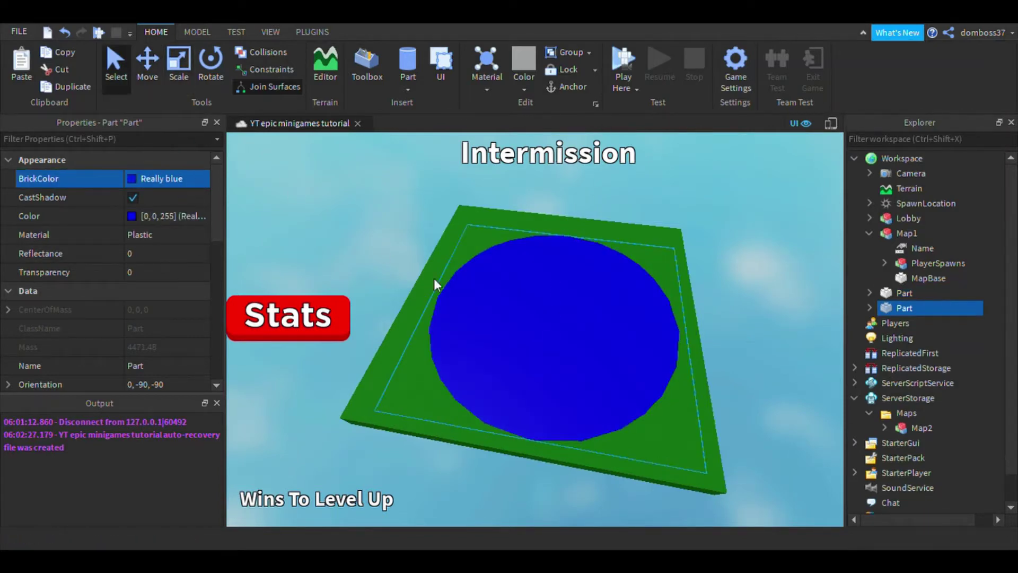
pyautogui.click(178, 68)
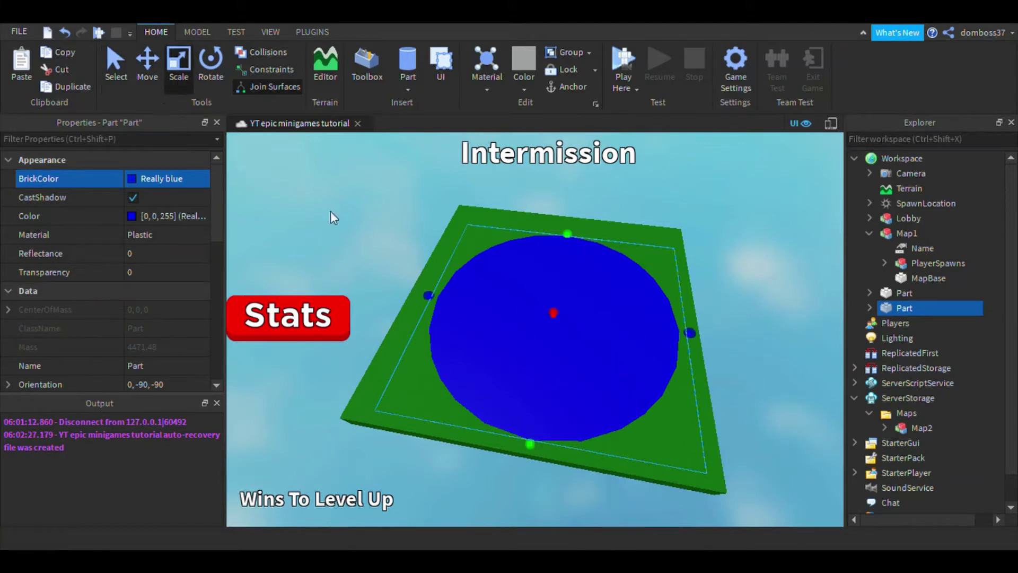
pyautogui.moveTo(577, 339); pyautogui.dragTo(582, 329)
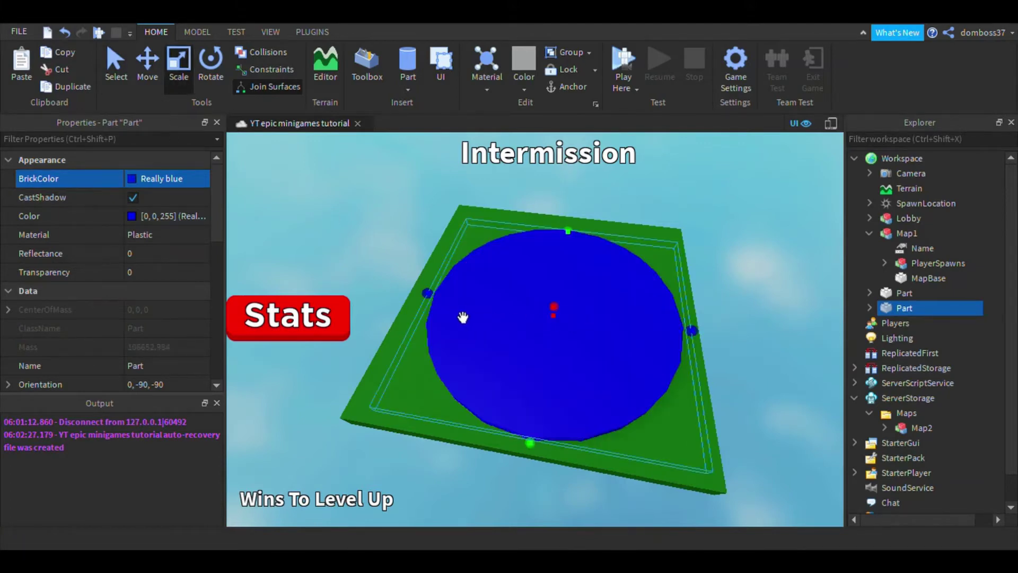
# Scale down the blue disc's diameter so the grey disc shows around its edge.
pyautogui.moveTo(450, 318); pyautogui.dragTo(459, 322)
pyautogui.moveTo(460, 323); pyautogui.dragTo(480, 323, button='right')
pyautogui.press('w')
pyautogui.press('d')
pyautogui.moveTo(616, 279); pyautogui.dragTo(603, 279)
pyautogui.scroll(8, 627, 296)
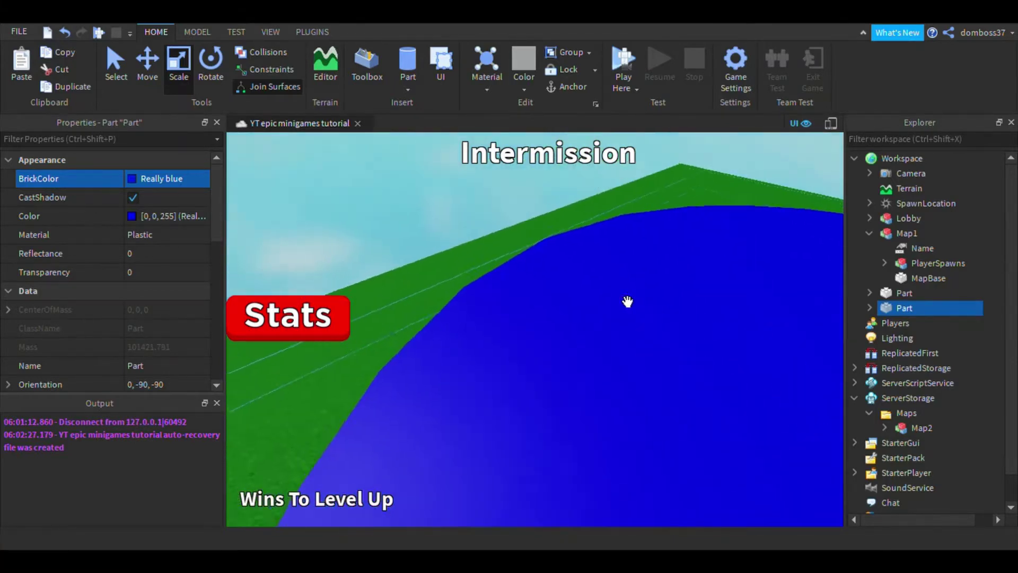
pyautogui.moveTo(627, 301); pyautogui.dragTo(627, 301, button='right')
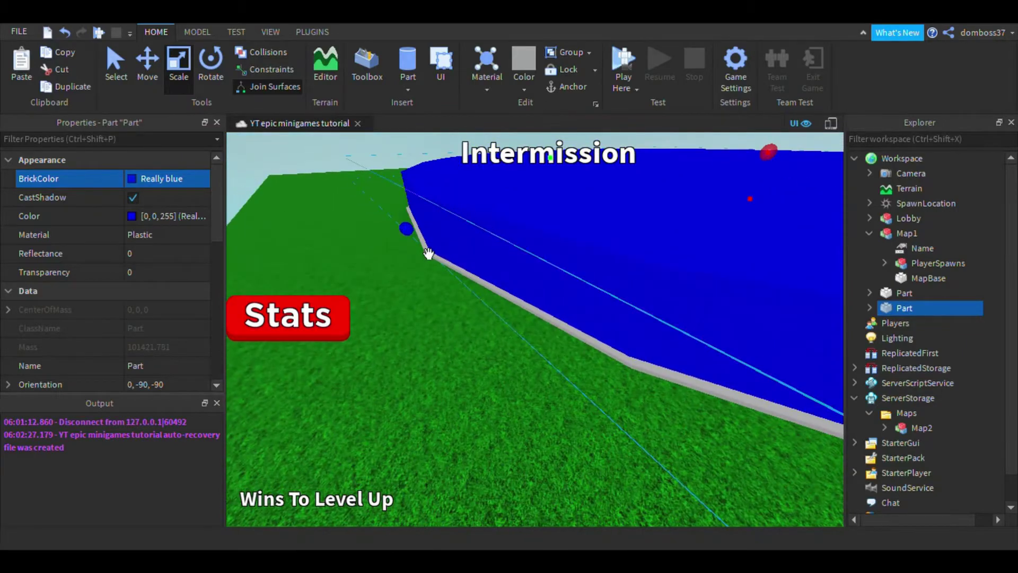
pyautogui.moveTo(428, 254); pyautogui.dragTo(435, 277, button='right')
pyautogui.moveTo(427, 272); pyautogui.dragTo(445, 244)
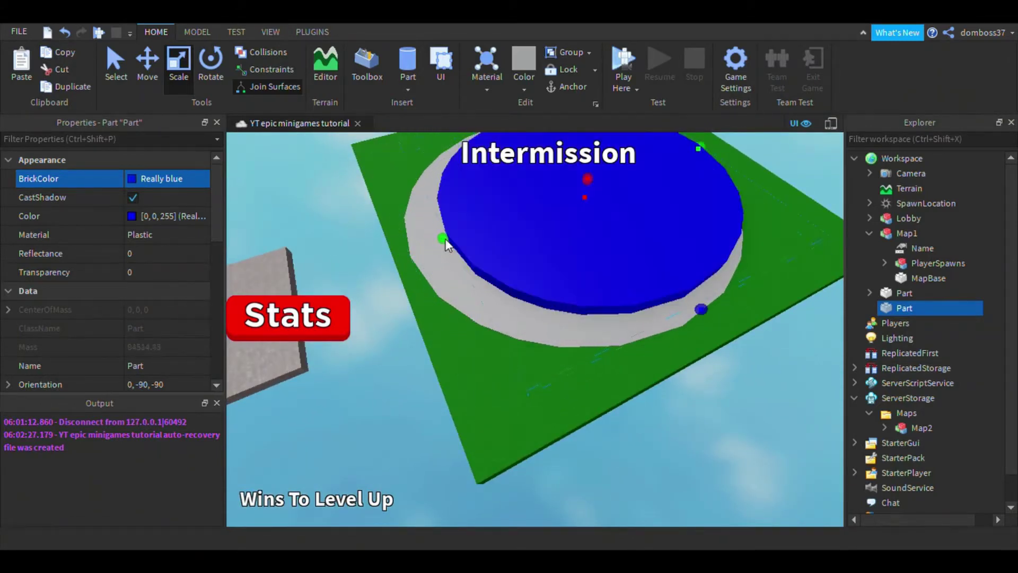
# Narrow the blue disc further to leave a track-wide grey rim, and shift it toward the centre of the grey disc.
pyautogui.click(148, 74)
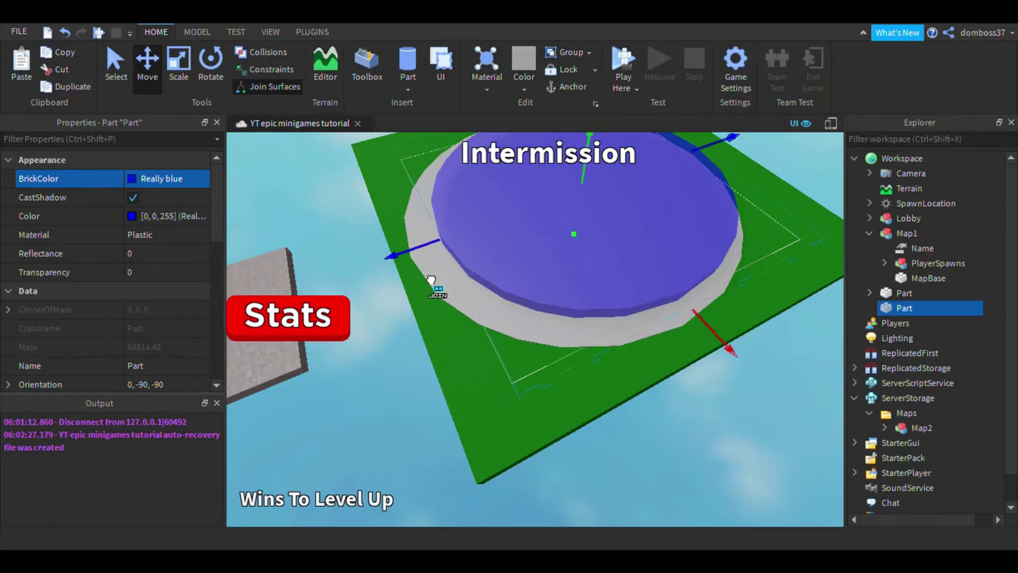
pyautogui.moveTo(583, 265); pyautogui.dragTo(562, 258, button='right')
pyautogui.press('s')
pyautogui.click(174, 78)
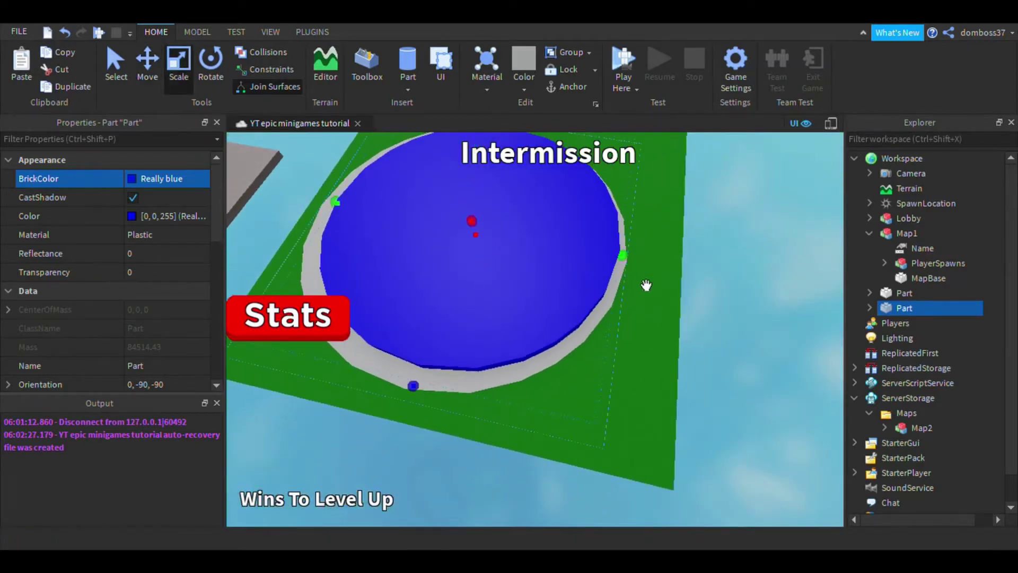
pyautogui.moveTo(646, 285); pyautogui.dragTo(602, 282)
pyautogui.moveTo(602, 281); pyautogui.dragTo(604, 280, button='right')
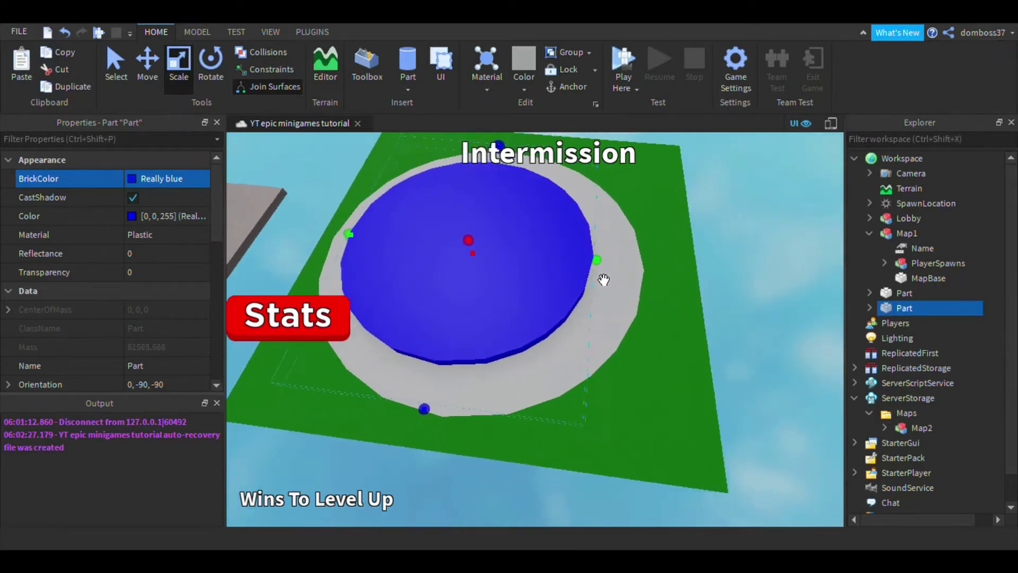
pyautogui.press('a')
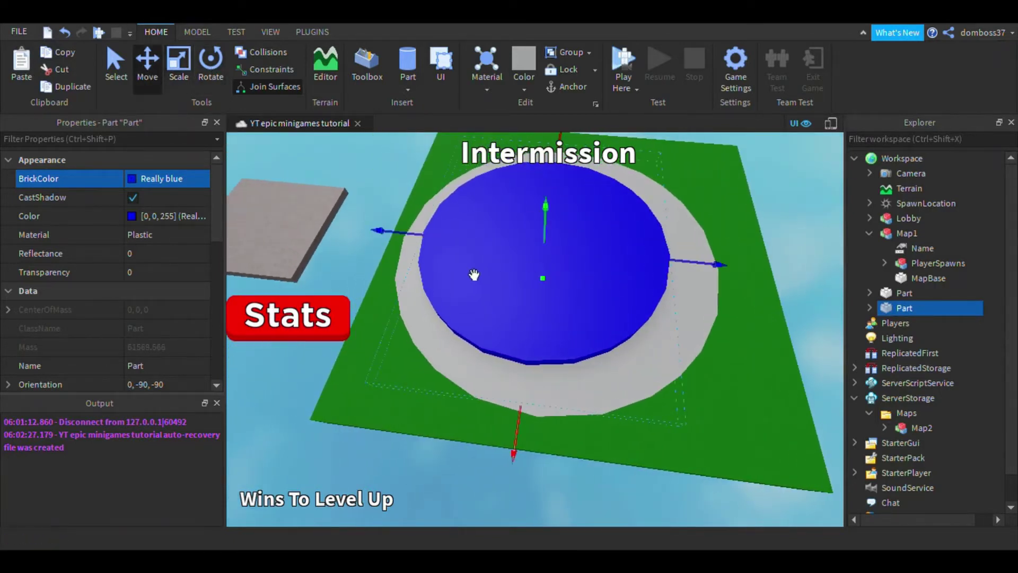
pyautogui.moveTo(444, 256); pyautogui.dragTo(456, 264)
pyautogui.moveTo(457, 264); pyautogui.dragTo(395, 307, button='right')
pyautogui.press('s')
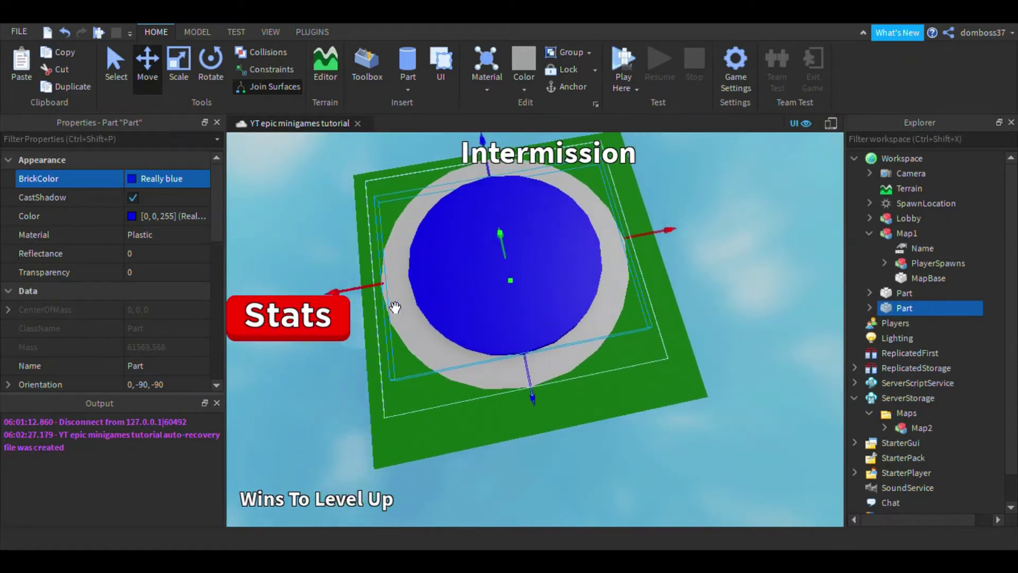
# Scale the blue disc up in height so it cuts fully through the grey disc.
pyautogui.click(179, 71)
pyautogui.scroll(4, 677, 338)
pyautogui.moveTo(659, 329); pyautogui.dragTo(545, 291, button='right')
pyautogui.moveTo(529, 281); pyautogui.dragTo(547, 348)
pyautogui.press('d')
pyautogui.moveTo(556, 344); pyautogui.dragTo(534, 374, button='right')
pyautogui.press('w')
pyautogui.press('s')
pyautogui.press('w')
pyautogui.click(522, 381)
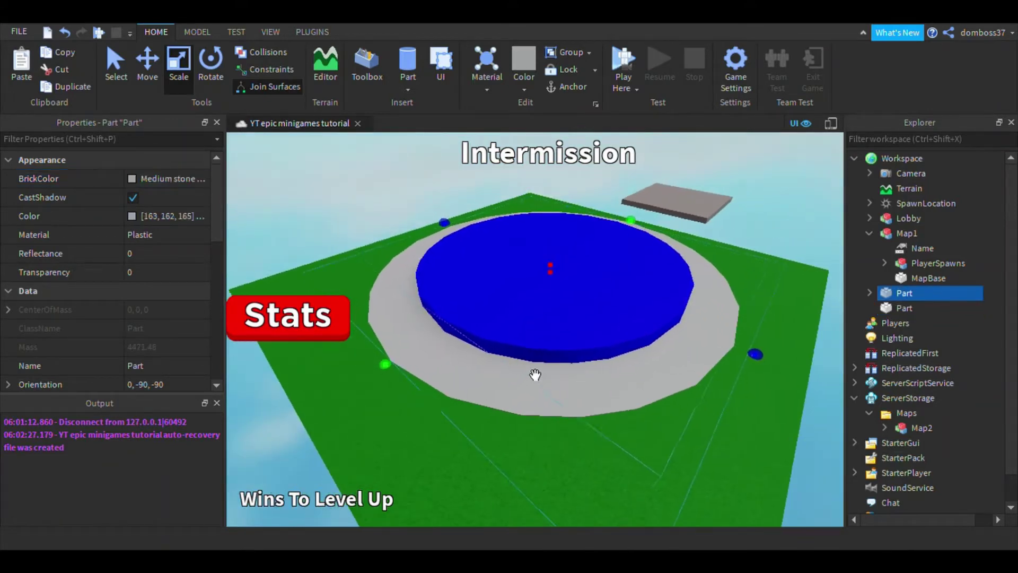
pyautogui.moveTo(650, 383)
pyautogui.mouseDown(button='right')
pyautogui.moveTo(634, 359)
pyautogui.moveTo(663, 376)
pyautogui.mouseUp(button='right')
pyautogui.click(634, 358)
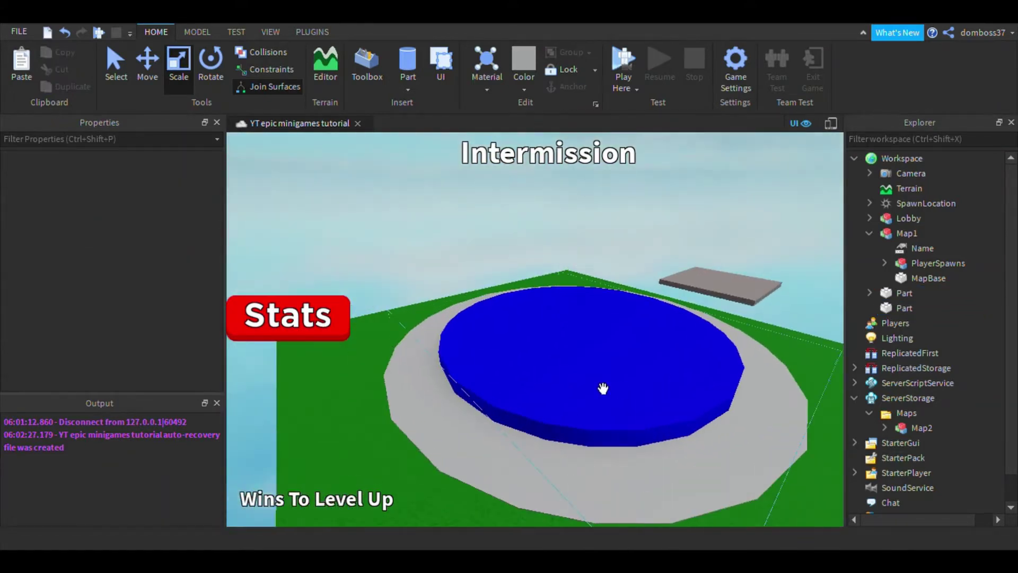
# Negate the blue disc and union it with the grey disc to cut out a ring-shaped track.
pyautogui.click(629, 391)
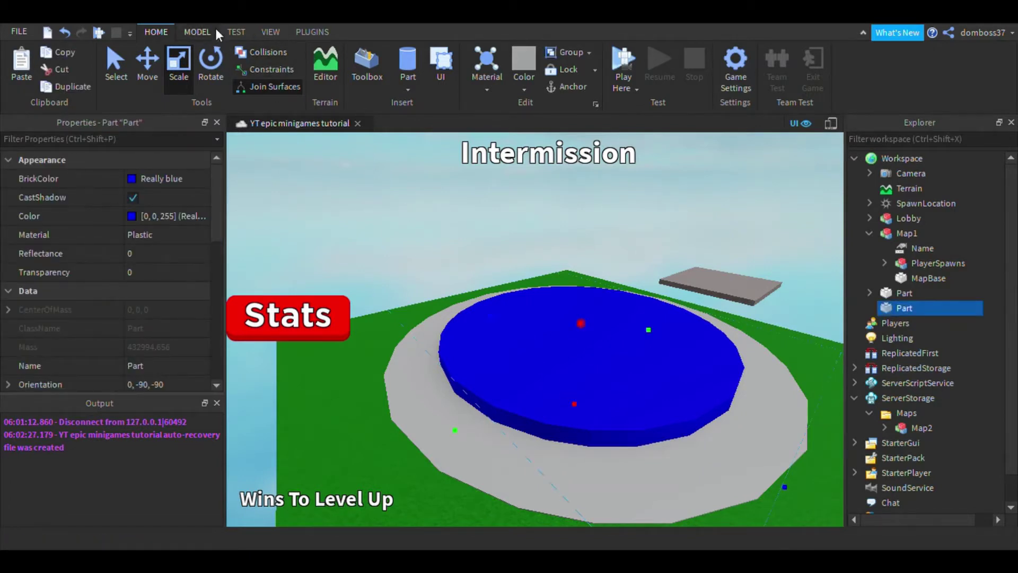
pyautogui.click(197, 32)
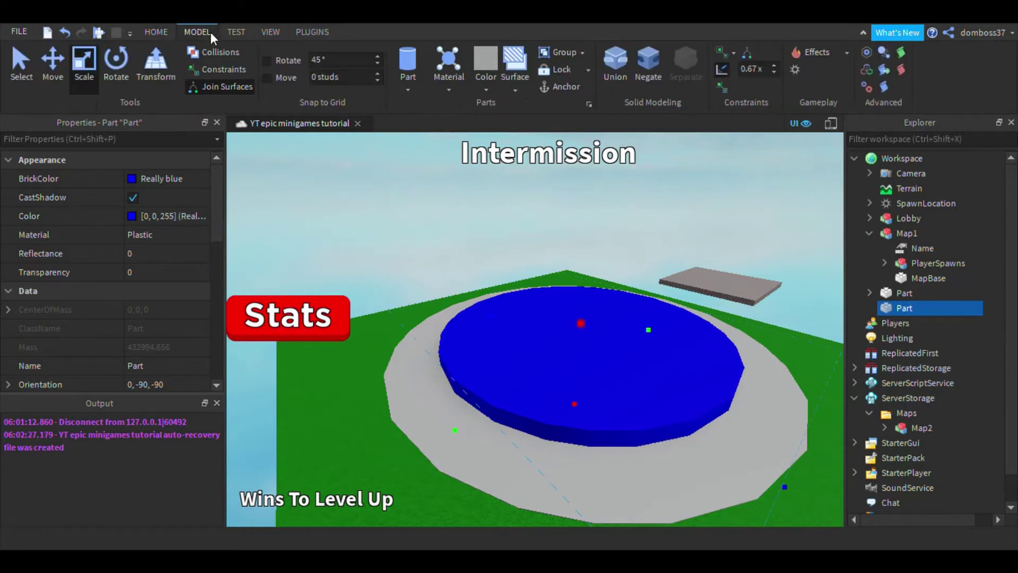
pyautogui.click(657, 70)
pyautogui.moveTo(629, 158); pyautogui.dragTo(613, 241, button='right')
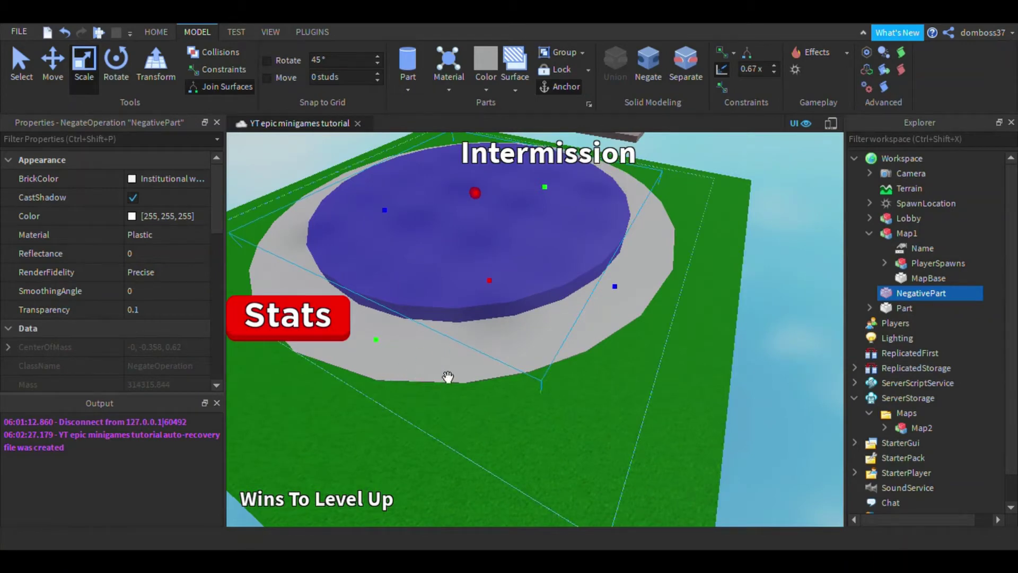
pyautogui.keyDown('shift'); pyautogui.click(448, 377); pyautogui.keyUp('shift')
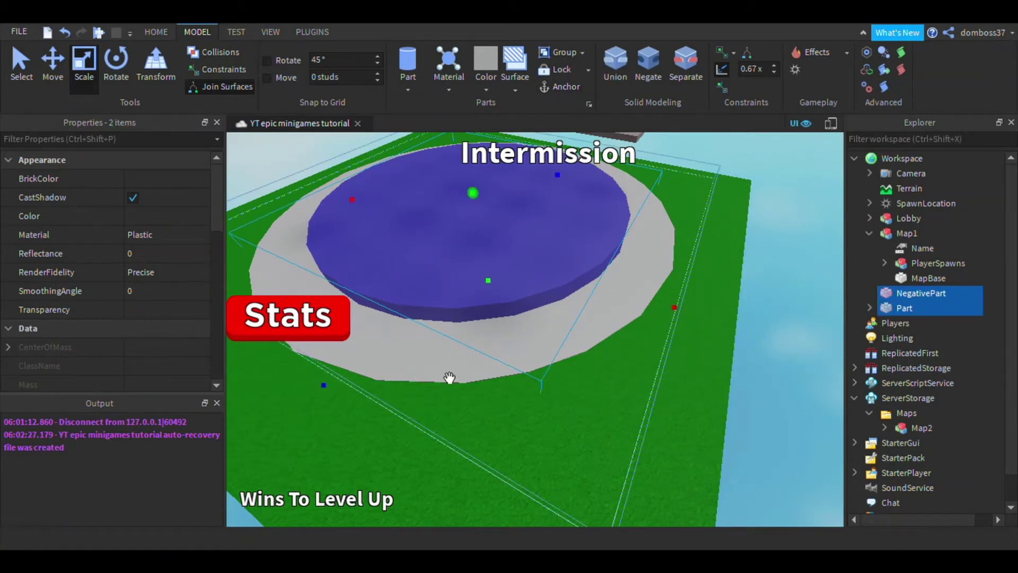
pyautogui.click(616, 61)
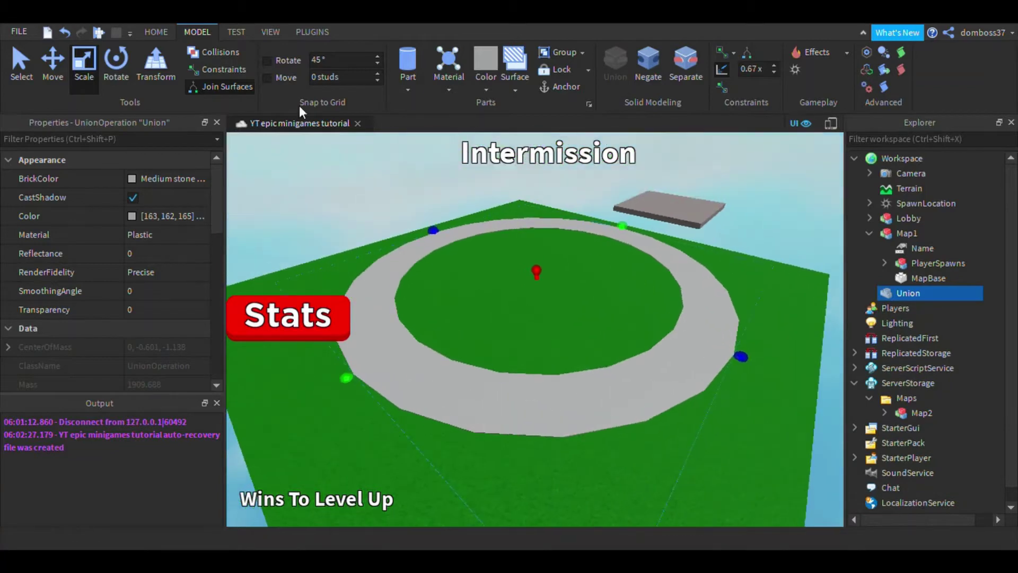
# Enlarge the ring so it nearly fills the grass base.
pyautogui.click(157, 33)
pyautogui.press('w')
pyautogui.moveTo(421, 380); pyautogui.dragTo(421, 379, button='right')
pyautogui.press('s')
pyautogui.press('a')
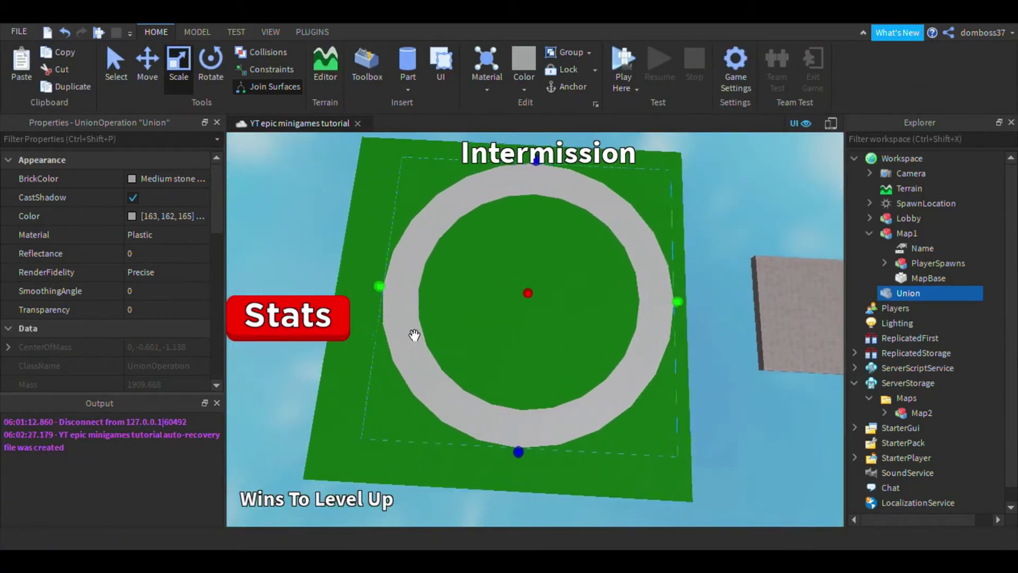
pyautogui.keyDown('shift'); pyautogui.moveTo(404, 286); pyautogui.dragTo(366, 284); pyautogui.keyUp('shift')
pyautogui.press('s')
pyautogui.moveTo(483, 302); pyautogui.dragTo(483, 302, button='right')
pyautogui.press('s')
pyautogui.press('a')
pyautogui.click(150, 66)
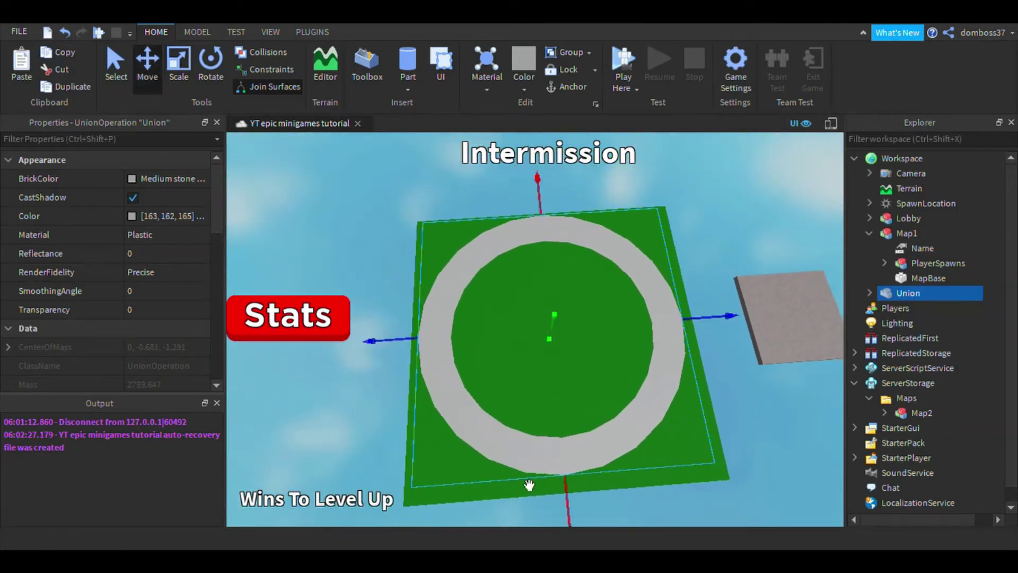
# Set the ring's BrickColor to Black.
pyautogui.moveTo(592, 451); pyautogui.dragTo(593, 450, button='right')
pyautogui.scroll(5, 613, 450)
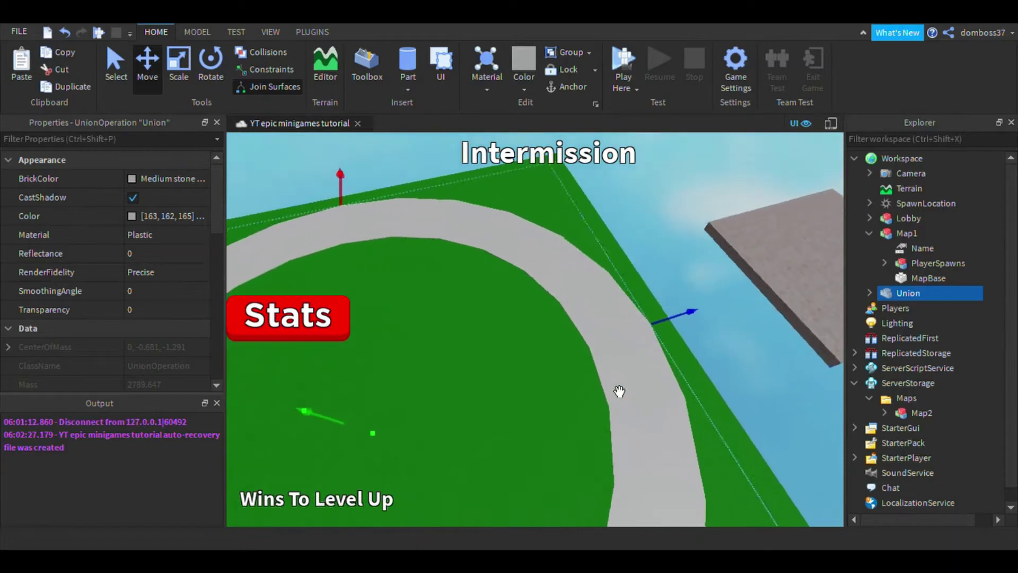
pyautogui.press('w')
pyautogui.press('a')
pyautogui.click(175, 179)
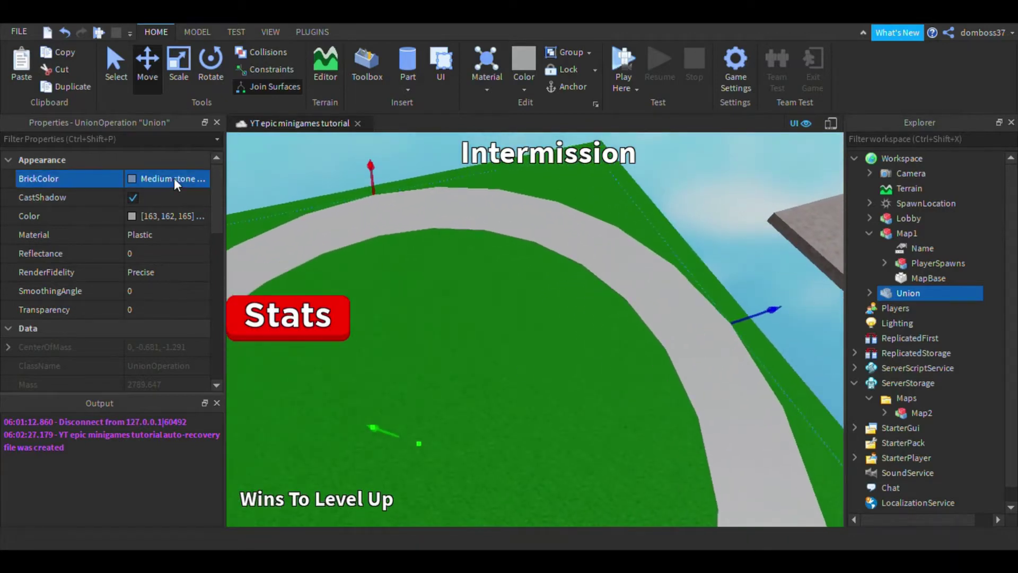
pyautogui.click(166, 215)
pyautogui.click(145, 220)
pyautogui.click(135, 223)
pyautogui.scroll(-3, 144, 256)
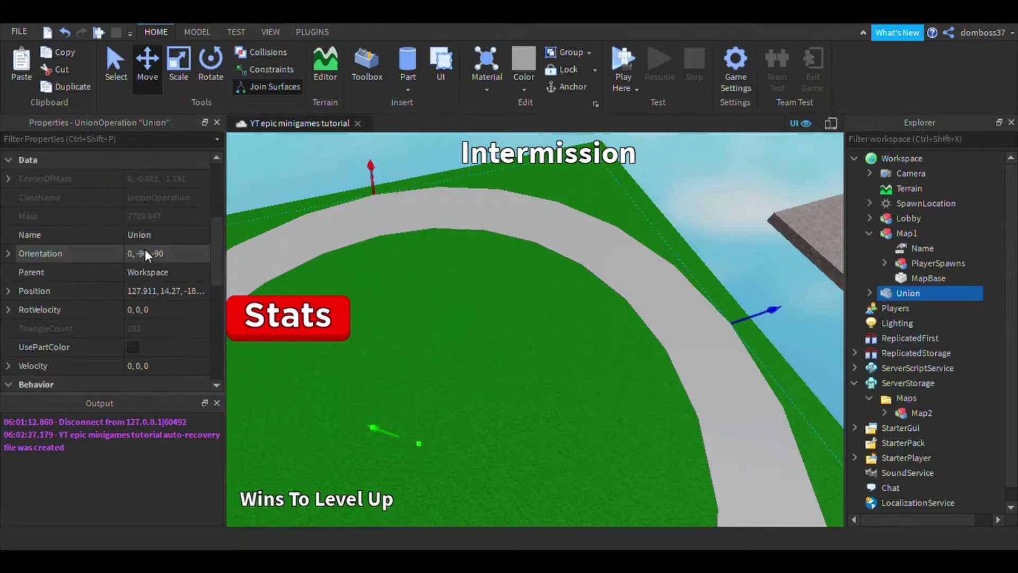
# Enable UsePartColor on the ring union so it takes on its own BrickColor, and inspect the track surface.
pyautogui.moveTo(687, 306); pyautogui.dragTo(705, 307, button='right')
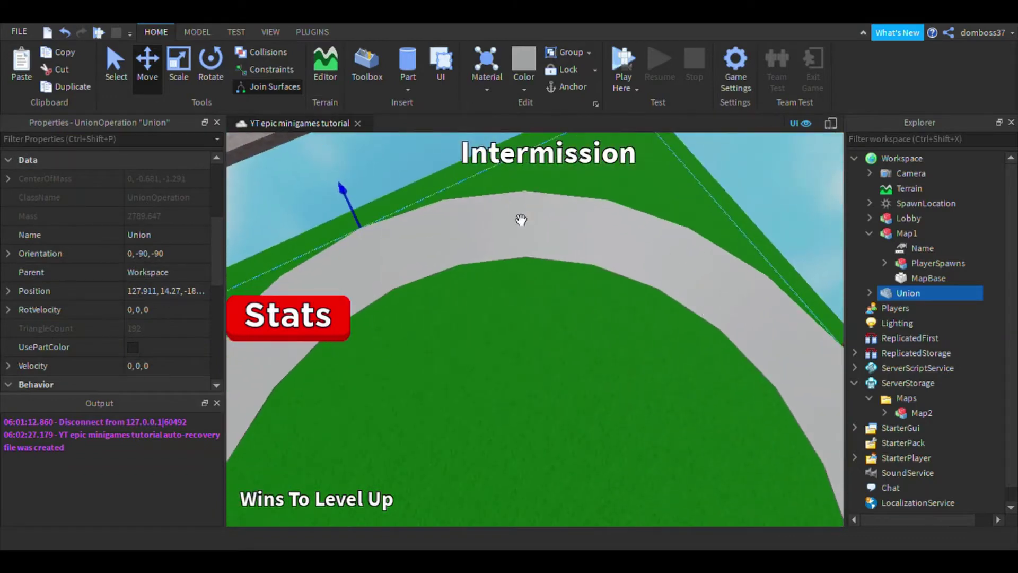
pyautogui.moveTo(521, 219); pyautogui.dragTo(522, 220, button='right')
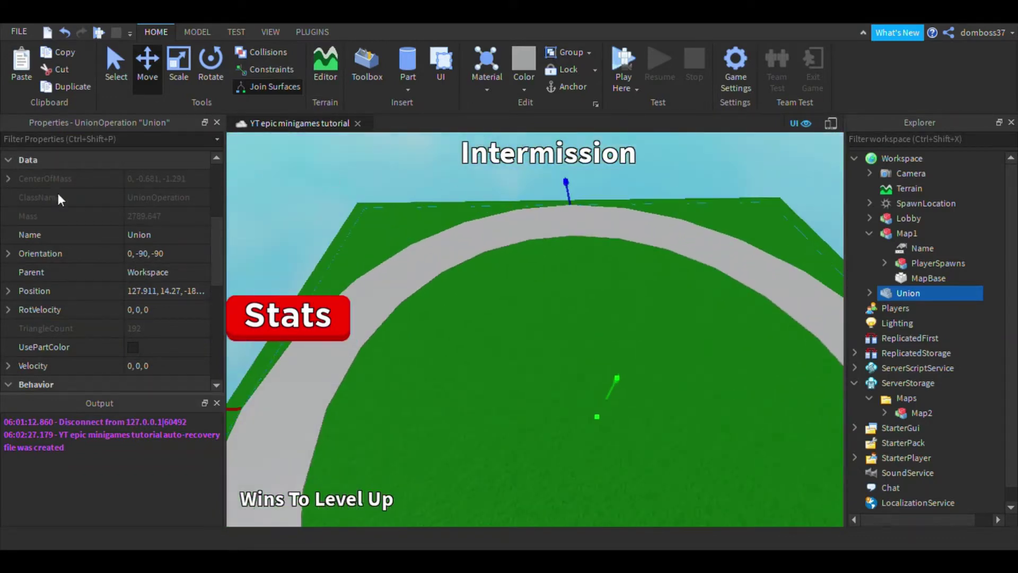
pyautogui.scroll(3, 58, 198)
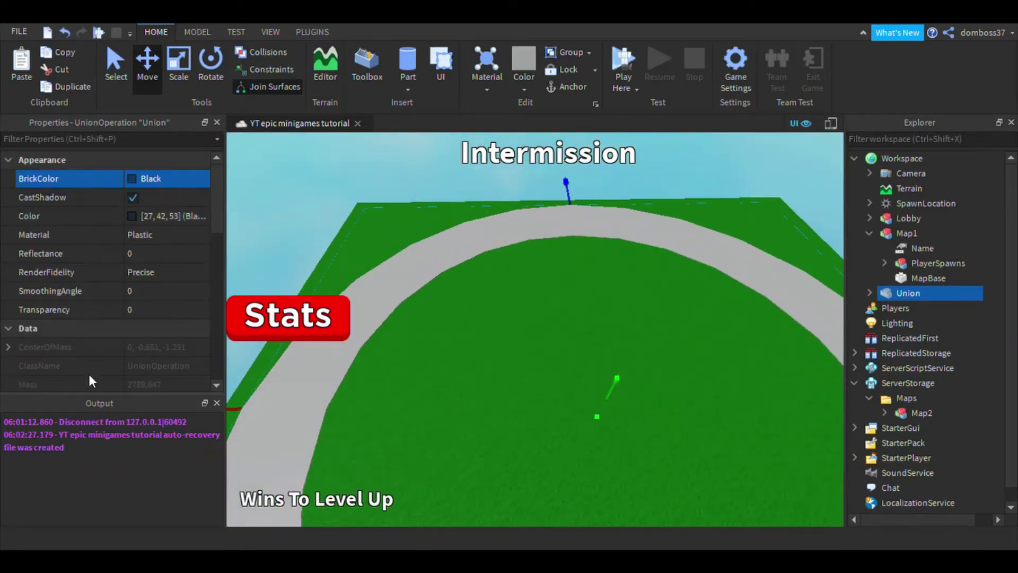
pyautogui.scroll(-3, 93, 292)
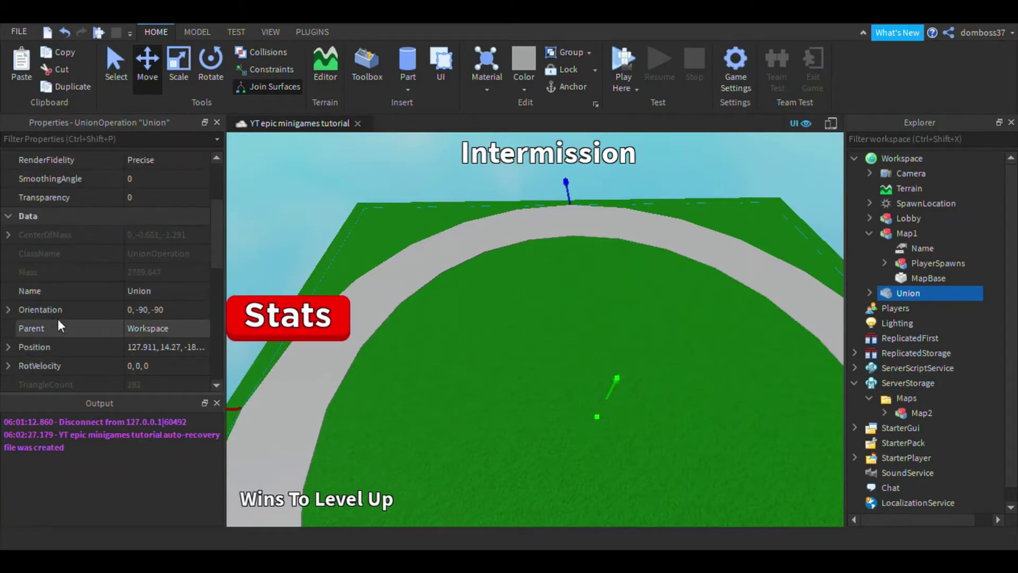
pyautogui.scroll(-3, 31, 194)
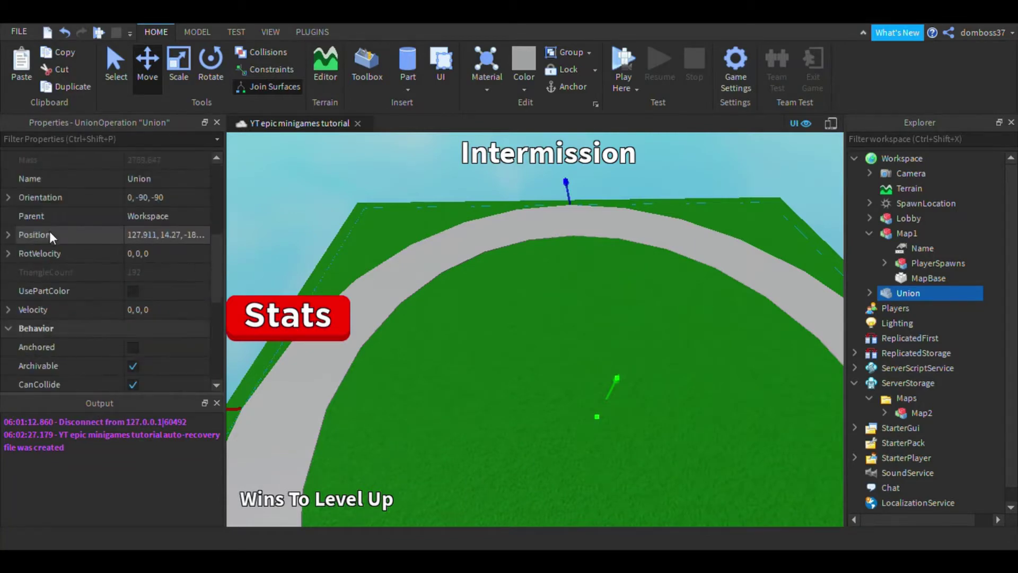
pyautogui.click(133, 290)
pyautogui.moveTo(311, 304); pyautogui.dragTo(418, 309, button='right')
pyautogui.scroll(-2, 419, 309)
pyautogui.scroll(2, 418, 310)
pyautogui.scroll(-3, 418, 309)
pyautogui.scroll(4, 419, 307)
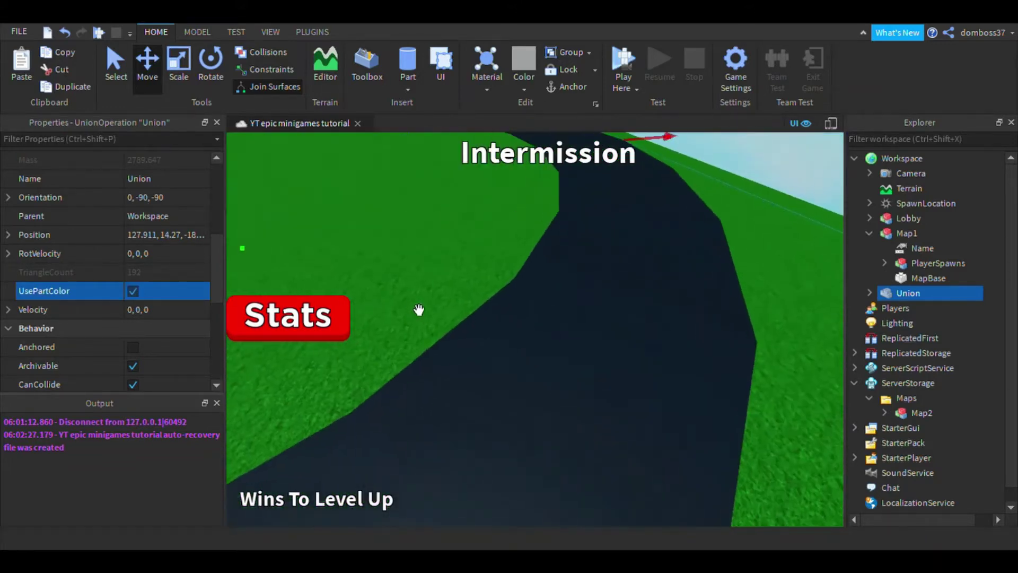
pyautogui.scroll(-2, 418, 309)
pyautogui.scroll(-3, 832, 273)
# Delete Spawn4, Spawn5 and Spawn6 from Map1's PlayerSpawns.
pyautogui.click(884, 263)
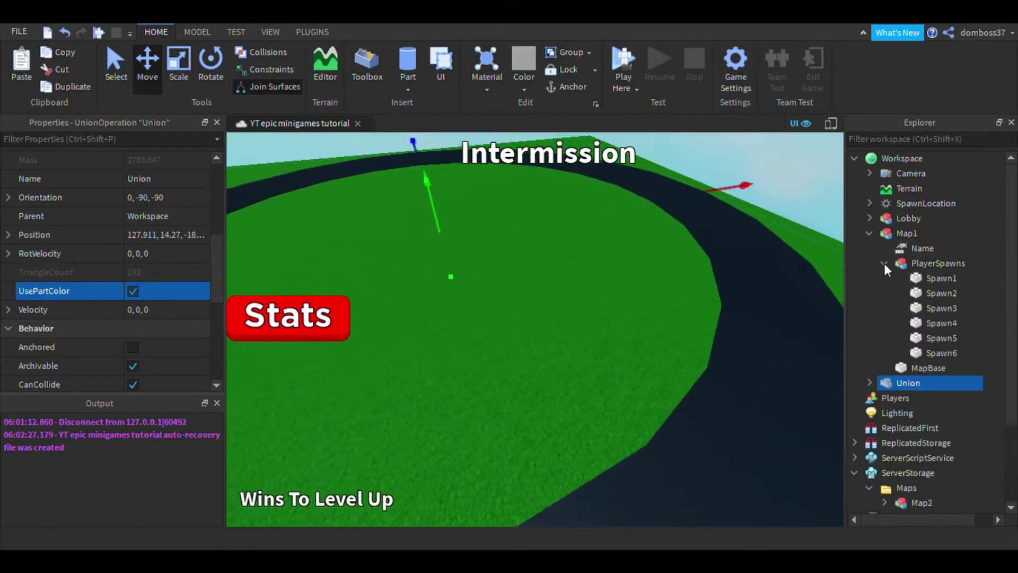
pyautogui.click(925, 278)
pyautogui.click(910, 322)
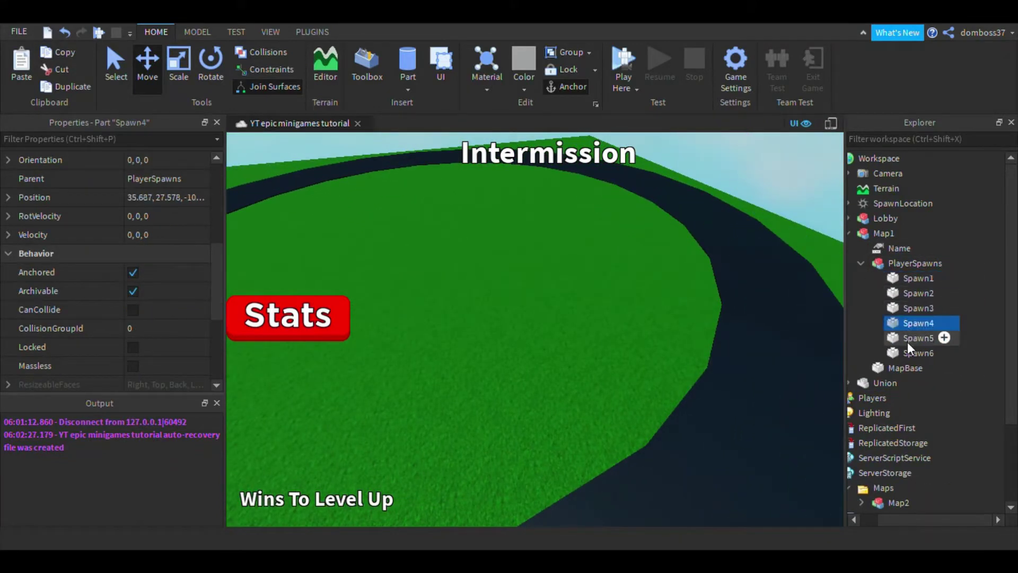
pyautogui.keyDown('shift'); pyautogui.click(907, 352); pyautogui.keyUp('shift')
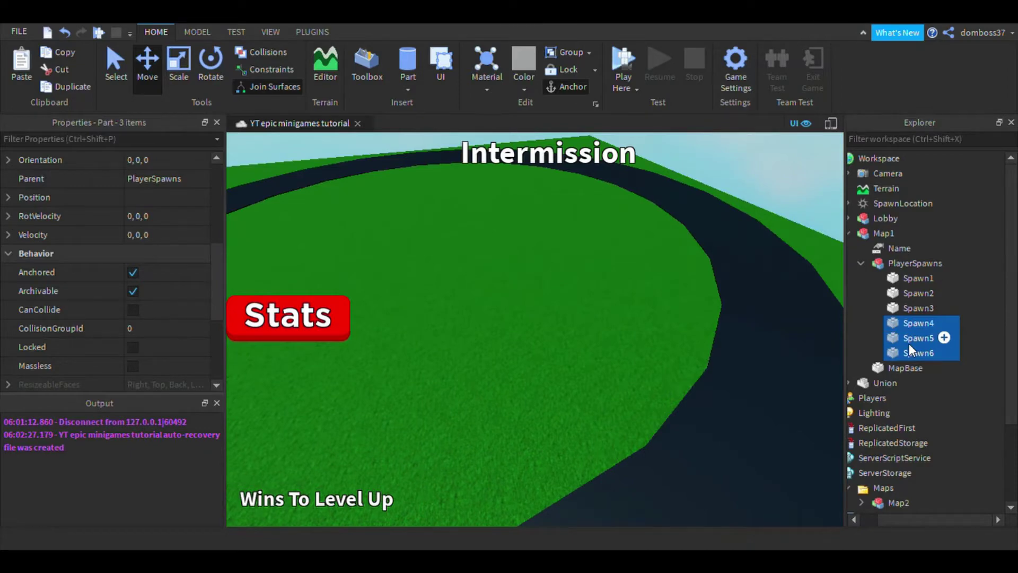
pyautogui.press('Delete')
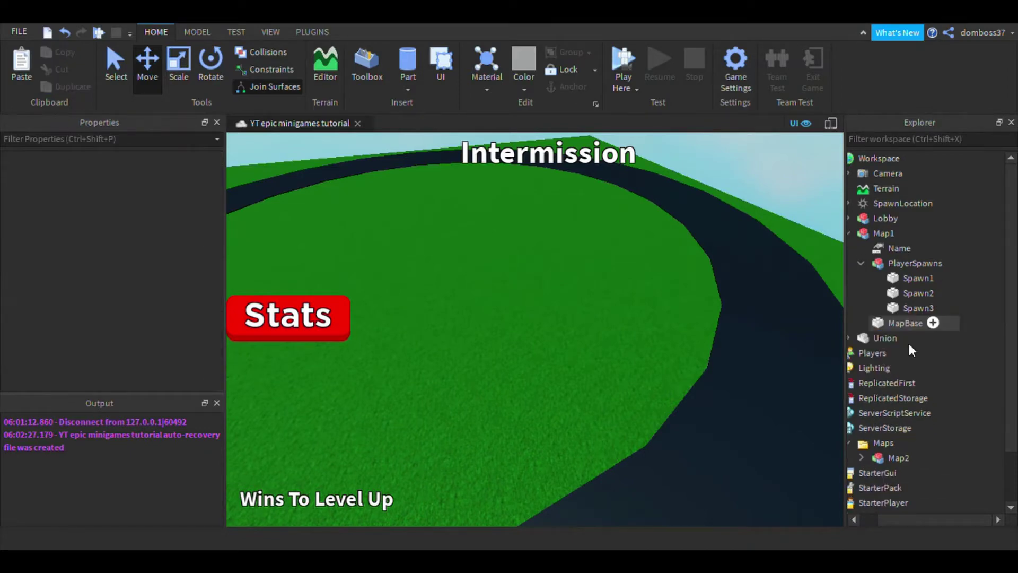
# Move Map1's Spawn1, Spawn2 and Spawn3 together so that the outermost ones sit over the black track.
pyautogui.click(905, 278)
pyautogui.keyDown('shift'); pyautogui.click(912, 309); pyautogui.keyUp('shift')
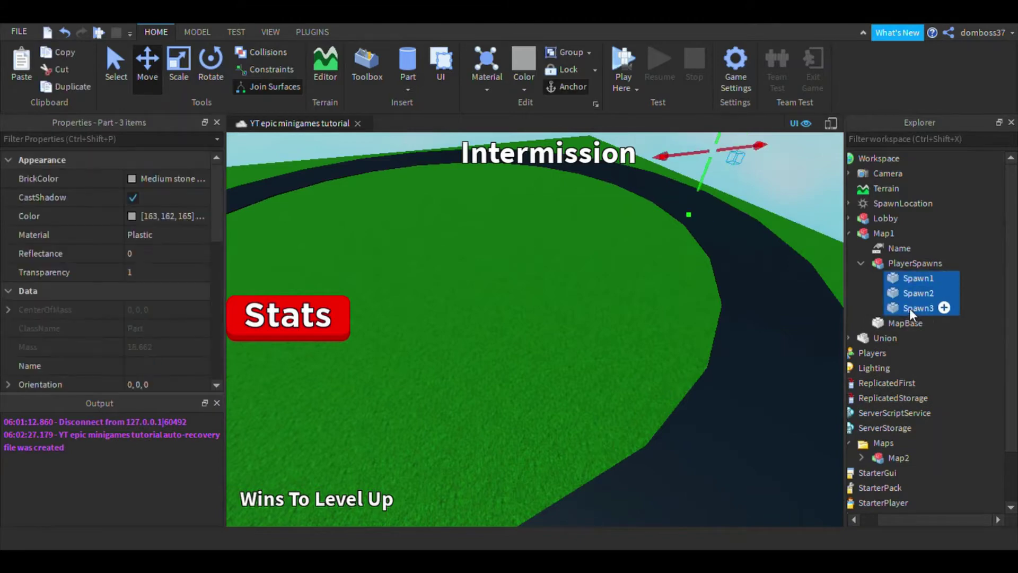
pyautogui.scroll(5, 641, 231)
pyautogui.moveTo(645, 238); pyautogui.dragTo(458, 346)
pyautogui.scroll(-4, 458, 345)
pyautogui.moveTo(457, 346); pyautogui.dragTo(517, 363, button='right')
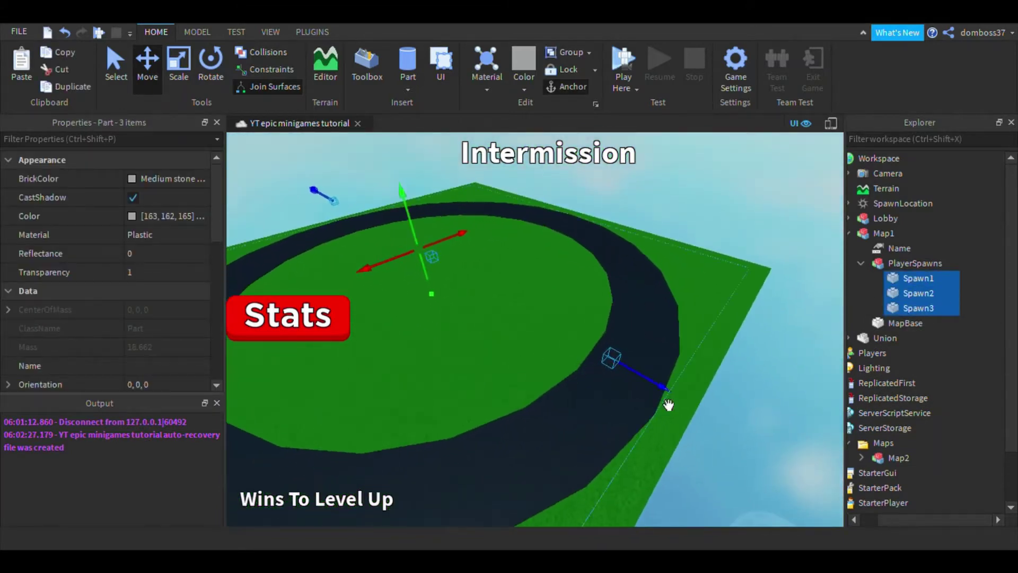
pyautogui.moveTo(669, 405); pyautogui.dragTo(679, 409)
pyautogui.moveTo(582, 329); pyautogui.dragTo(662, 307, button='right')
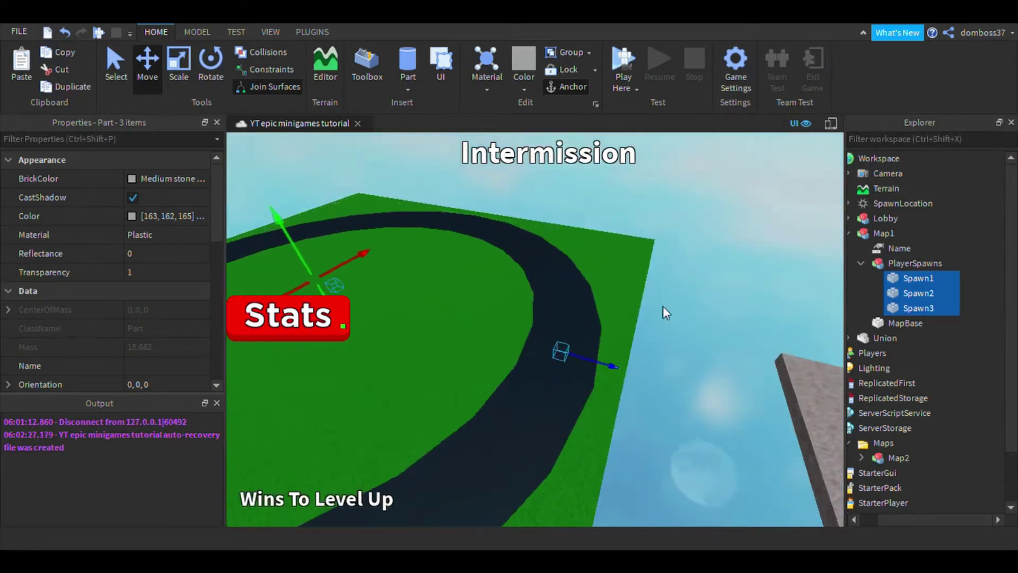
# Compare where Map1's three player spawns sit and delete Spawn3.
pyautogui.click(911, 276)
pyautogui.keyDown('ctrl'); pyautogui.click(909, 292); pyautogui.keyUp('ctrl')
pyautogui.moveTo(412, 319); pyautogui.dragTo(651, 446)
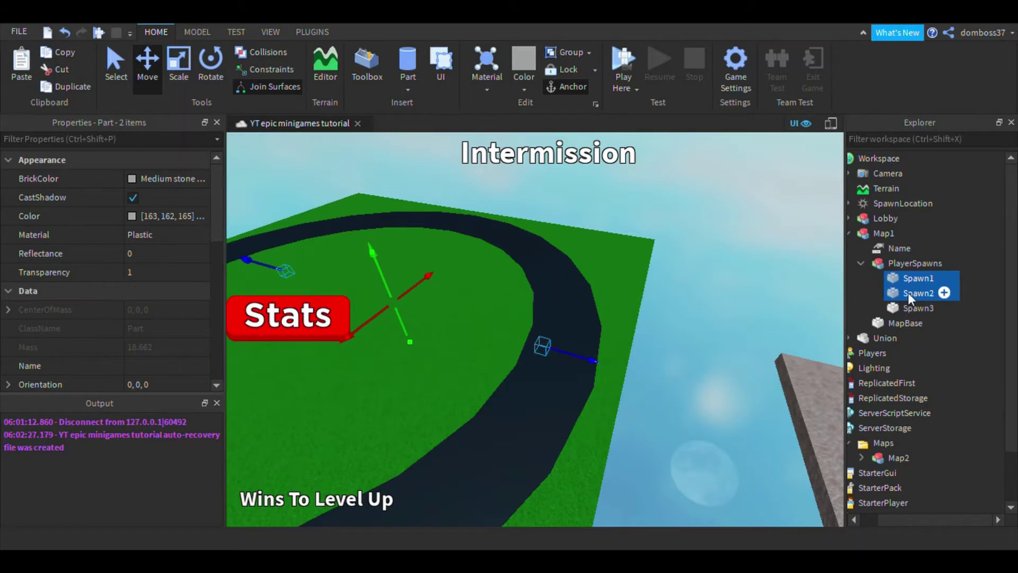
pyautogui.click(908, 292)
pyautogui.keyDown('ctrl'); pyautogui.click(911, 303); pyautogui.keyUp('ctrl')
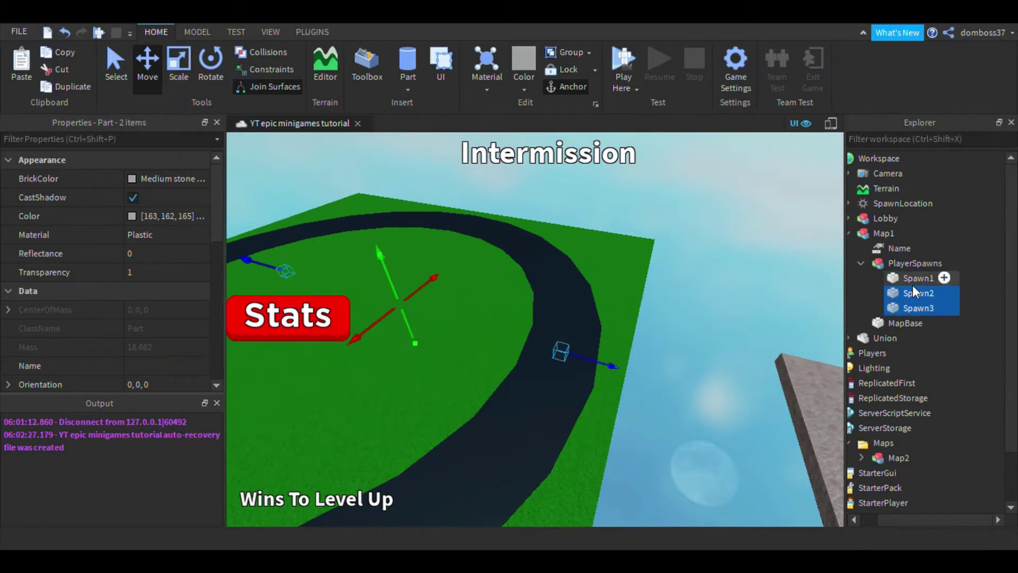
pyautogui.click(914, 306)
pyautogui.click(914, 306)
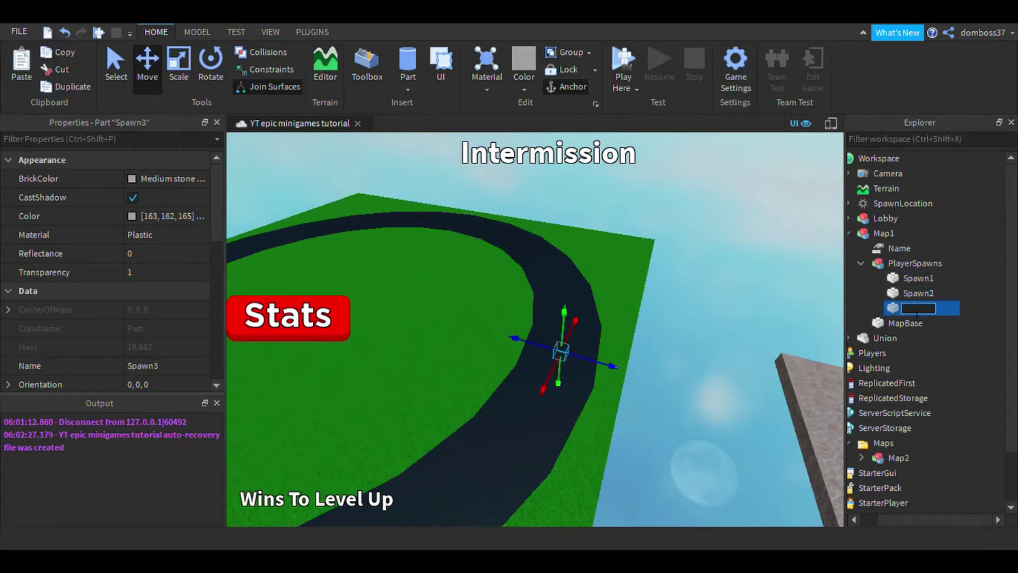
pyautogui.click(901, 297)
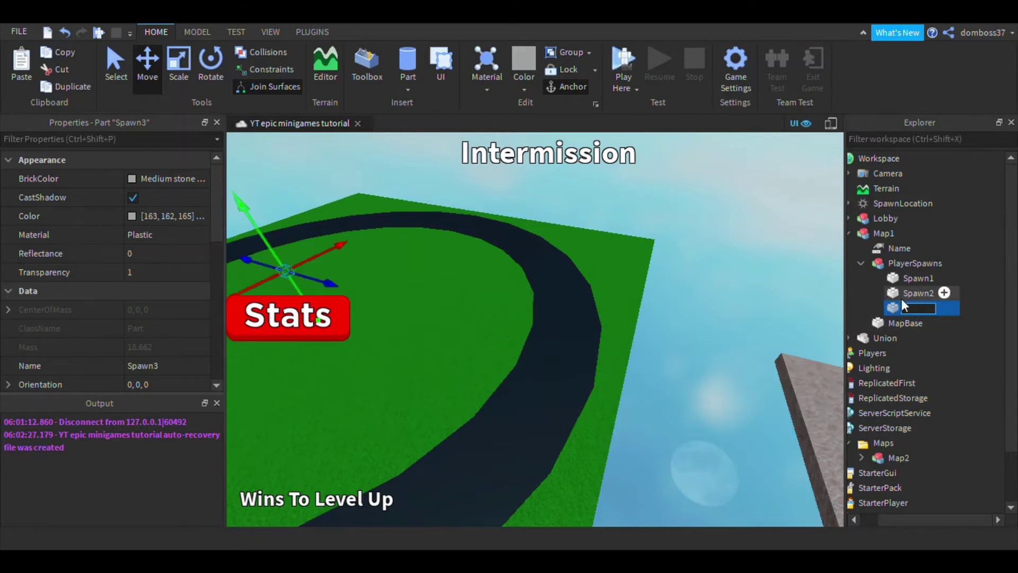
pyautogui.click(896, 301)
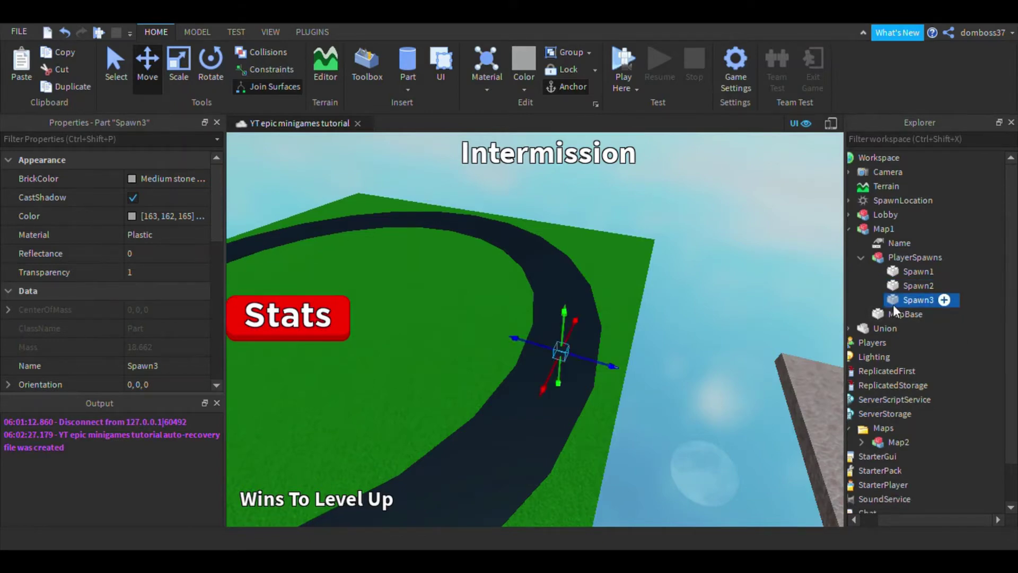
pyautogui.press('Delete')
# Shift Spawn1 and Spawn2 together toward the track's outer edge and check Spawn1's placement.
pyautogui.click(914, 278)
pyautogui.keyDown('shift'); pyautogui.click(907, 292); pyautogui.keyUp('shift')
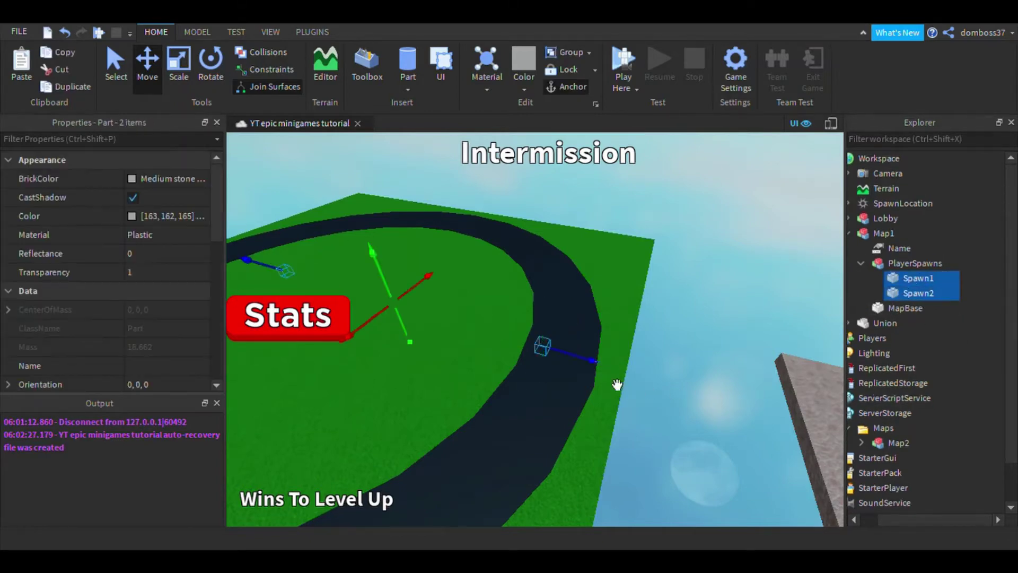
pyautogui.moveTo(605, 382); pyautogui.dragTo(634, 399)
pyautogui.click(914, 292)
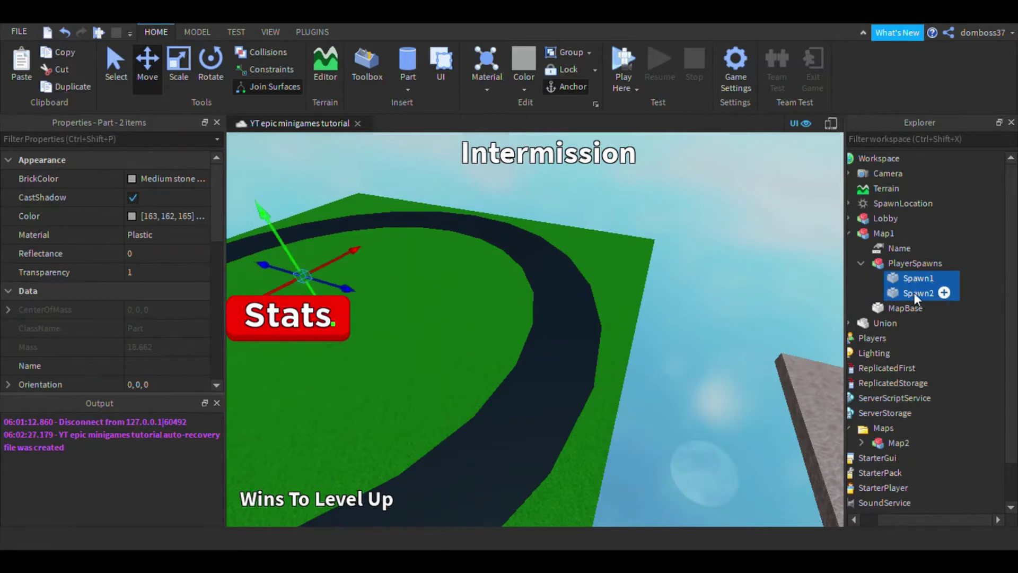
pyautogui.click(906, 280)
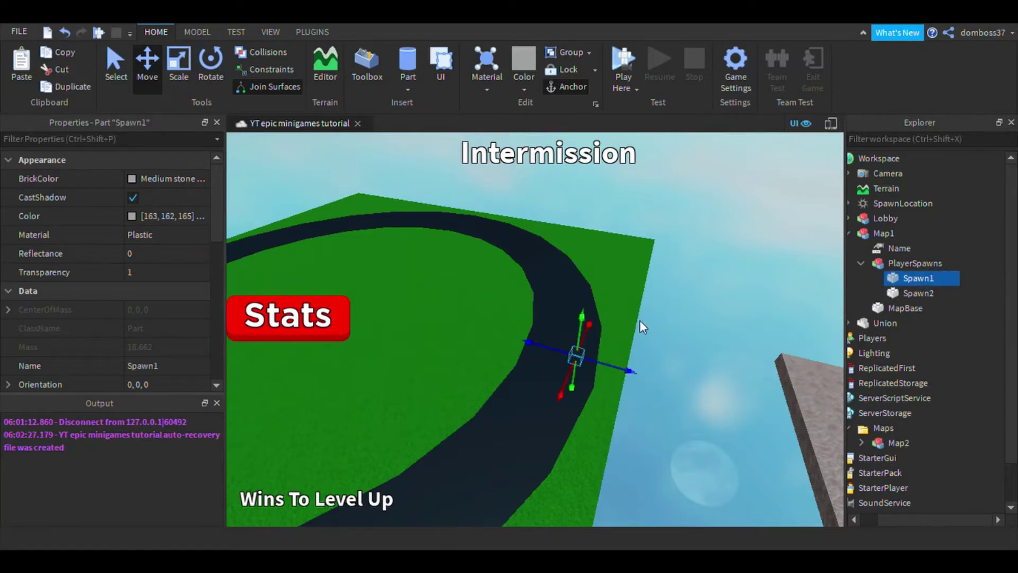
# Move Spawn2 across the infield toward the track's inner edge, on the side where Spawn1 is.
pyautogui.click(899, 293)
pyautogui.moveTo(367, 308); pyautogui.dragTo(604, 419)
pyautogui.press('w')
pyautogui.moveTo(602, 406); pyautogui.dragTo(384, 275, button='right')
pyautogui.press('d')
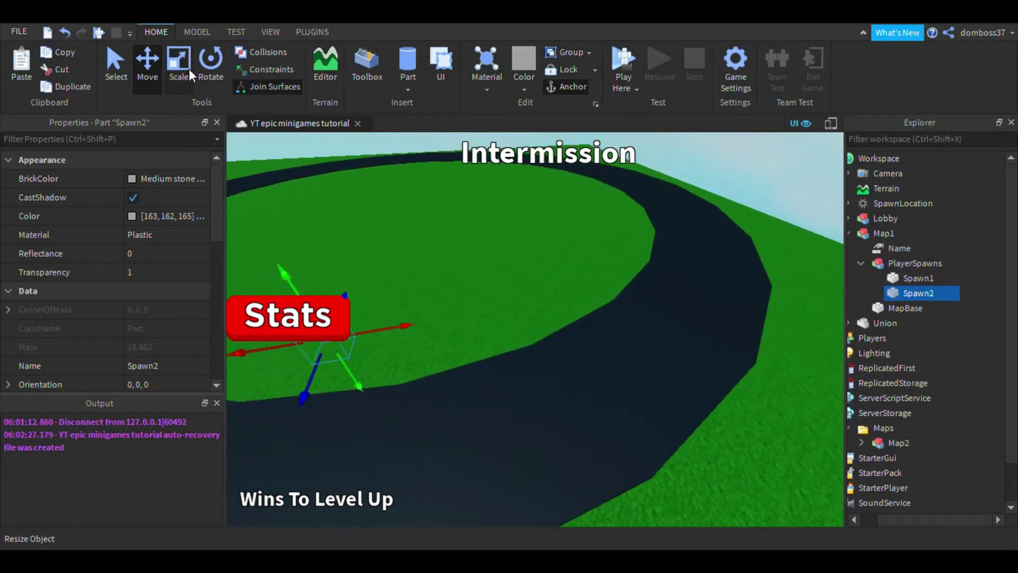
# Insert a new block part and position it on the track surface near Spawn2.
pyautogui.click(411, 81)
pyautogui.moveTo(519, 307); pyautogui.dragTo(541, 284, button='right')
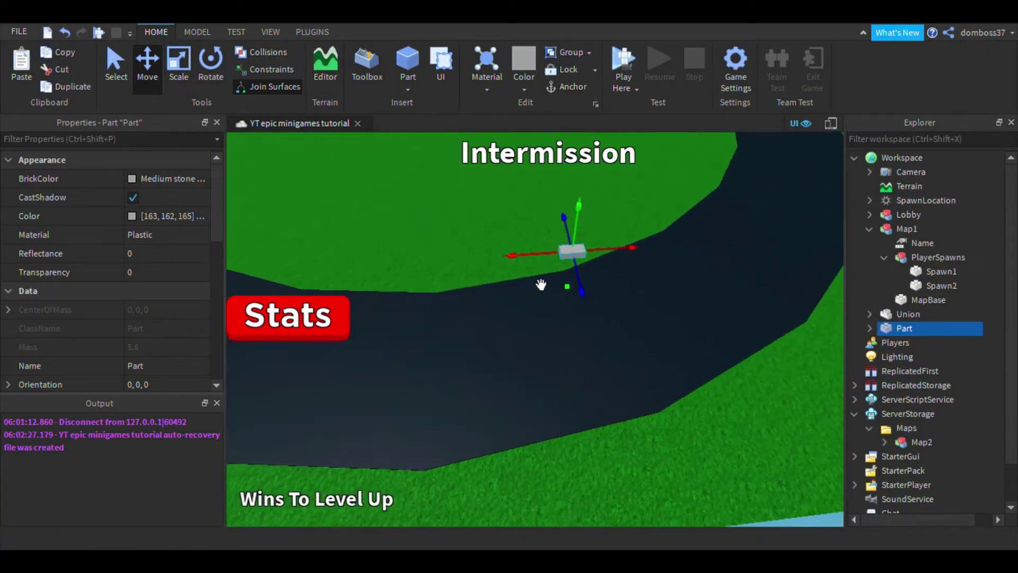
pyautogui.moveTo(601, 280); pyautogui.dragTo(501, 392)
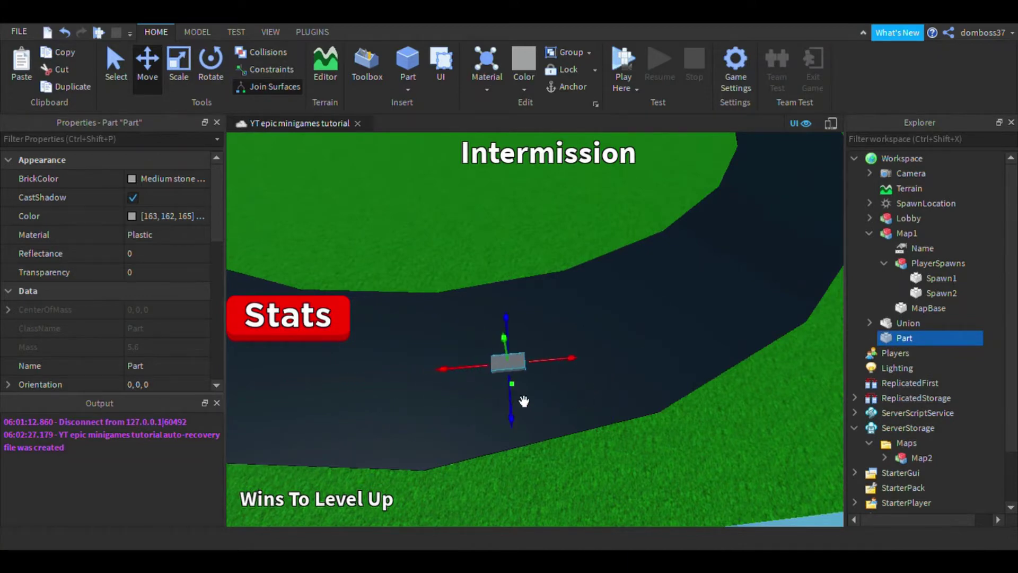
pyautogui.click(921, 291)
pyautogui.keyDown('shift'); pyautogui.click(922, 281); pyautogui.keyUp('shift')
pyautogui.click(924, 291)
pyautogui.keyDown('shift'); pyautogui.click(926, 281); pyautogui.keyUp('shift')
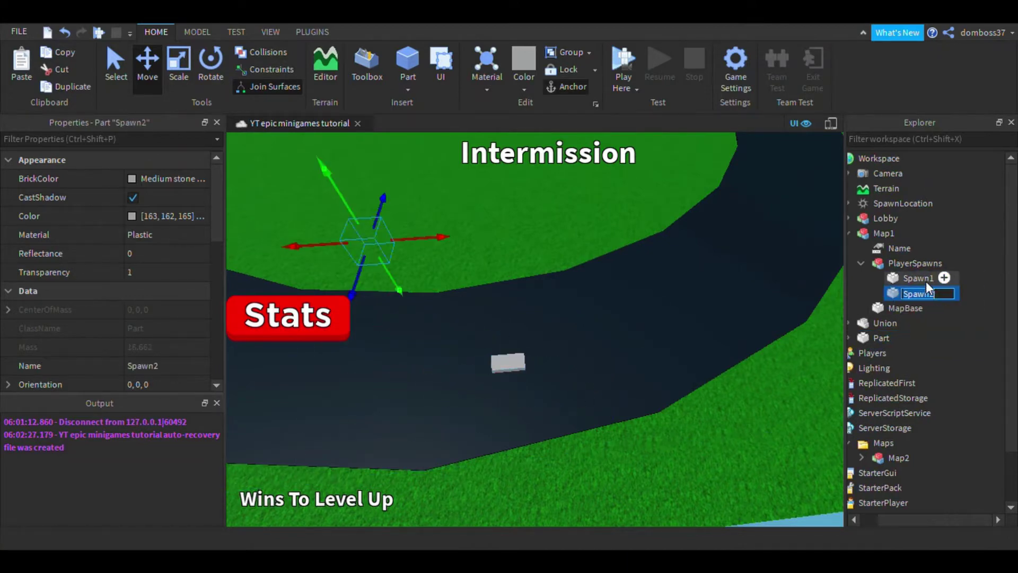
pyautogui.click(874, 336)
pyautogui.moveTo(571, 358); pyautogui.dragTo(518, 366)
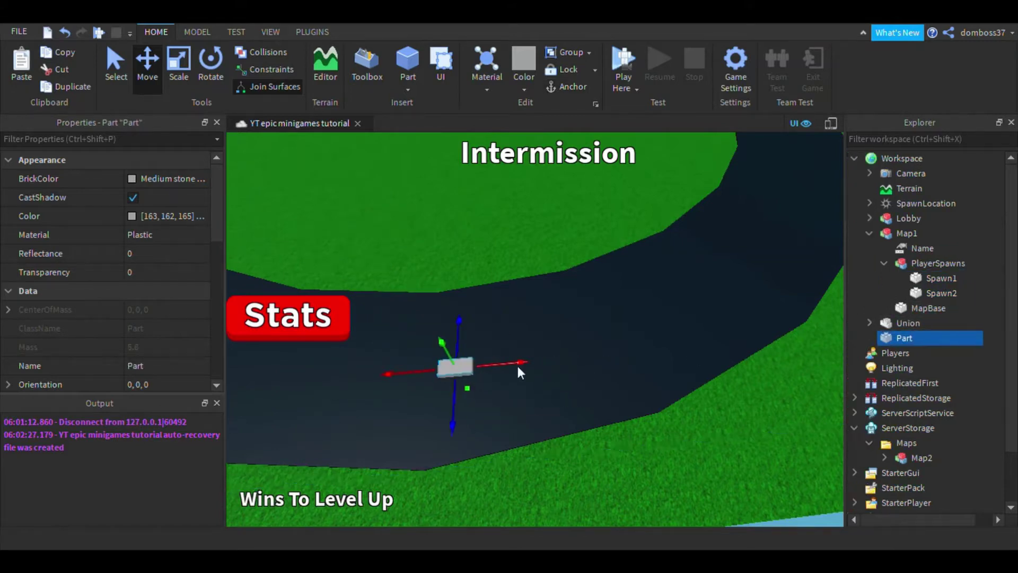
# Scale the new part into a long narrow bar crossing the track and the grass infield.
pyautogui.click(178, 64)
pyautogui.moveTo(526, 162); pyautogui.dragTo(603, 334, button='right')
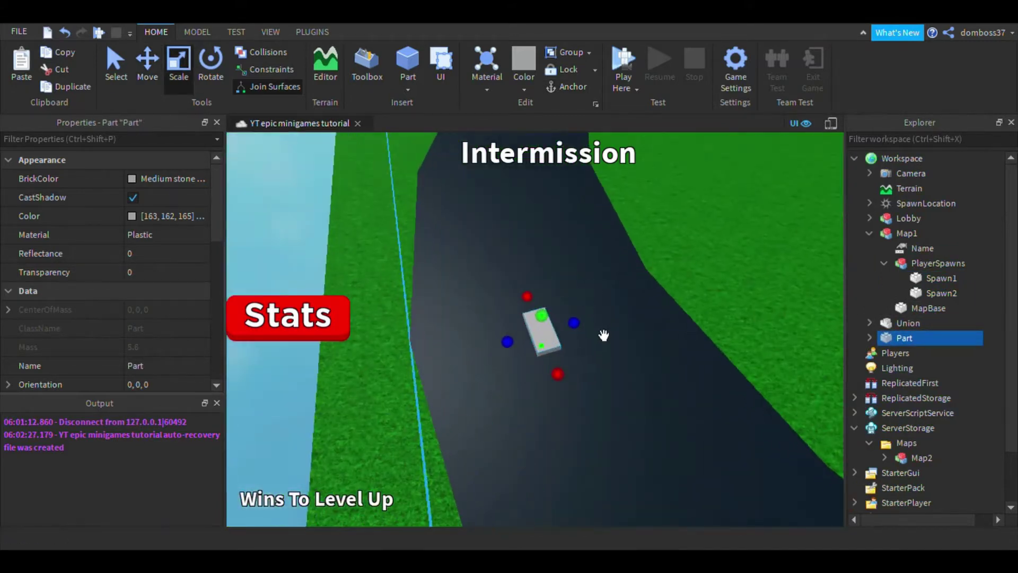
pyautogui.moveTo(600, 348)
pyautogui.mouseDown()
pyautogui.moveTo(719, 343)
pyautogui.moveTo(607, 350)
pyautogui.moveTo(615, 347)
pyautogui.mouseUp()
pyautogui.press('s')
pyautogui.press('d')
pyautogui.press('a')
pyautogui.moveTo(457, 358); pyautogui.dragTo(402, 403)
pyautogui.moveTo(402, 403); pyautogui.dragTo(642, 337, button='right')
pyautogui.moveTo(642, 337); pyautogui.dragTo(592, 354, button='middle')
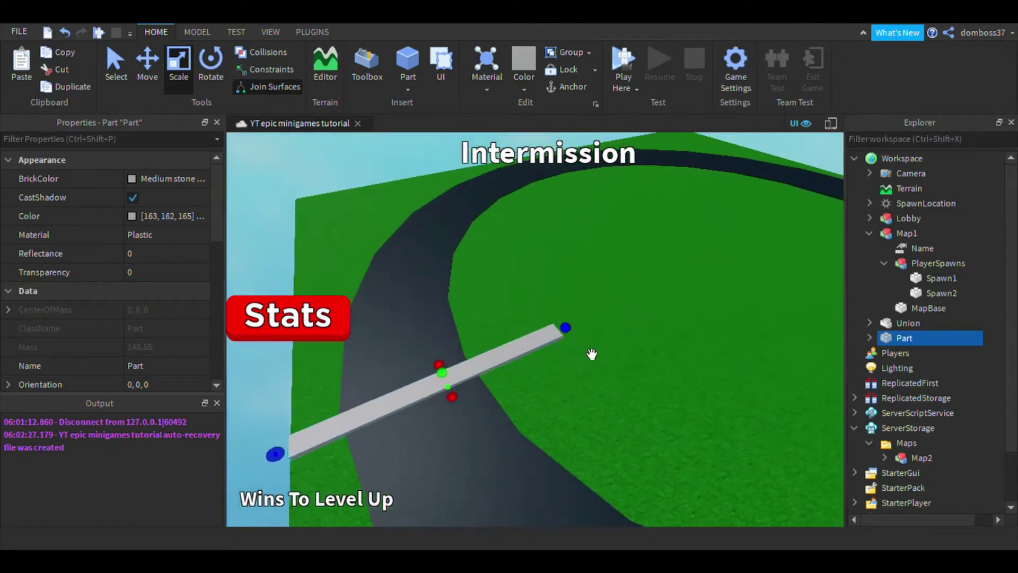
pyautogui.press('s')
pyautogui.moveTo(592, 354); pyautogui.dragTo(772, 340)
pyautogui.press('d')
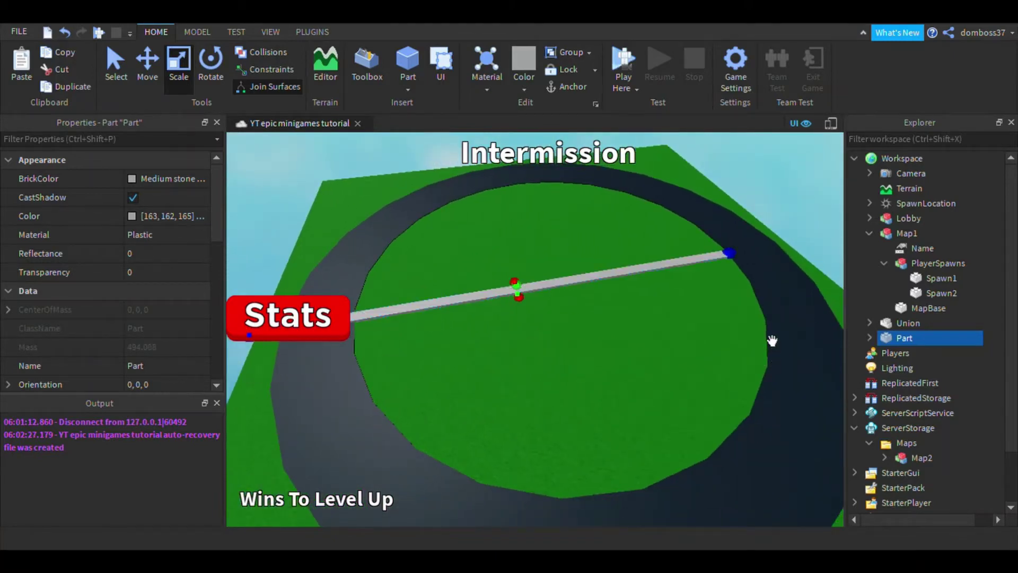
# Scale the bar further into a tall, thick block filling the infield inside the track.
pyautogui.moveTo(543, 307); pyautogui.dragTo(548, 262)
pyautogui.press('s')
pyautogui.press('d')
pyautogui.press('w')
pyautogui.moveTo(672, 268); pyautogui.dragTo(651, 306, button='right')
pyautogui.moveTo(646, 305); pyautogui.dragTo(657, 317)
pyautogui.press('a')
pyautogui.press('s')
# Set the infield block's Transparency to 1 and turn on Anchored.
pyautogui.click(169, 272)
pyautogui.click(170, 271)
pyautogui.scroll(-5, 146, 298)
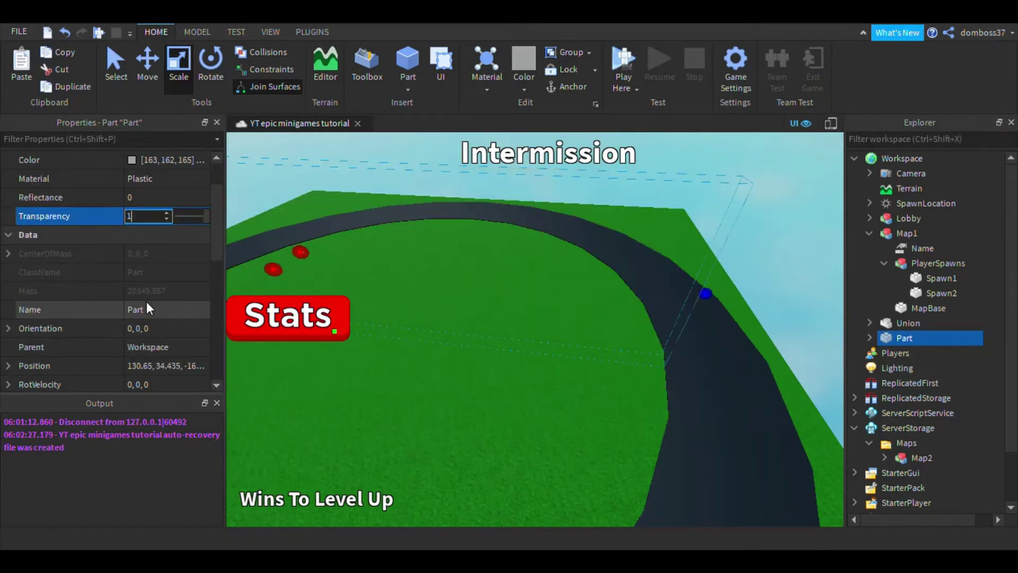
pyautogui.click(133, 215)
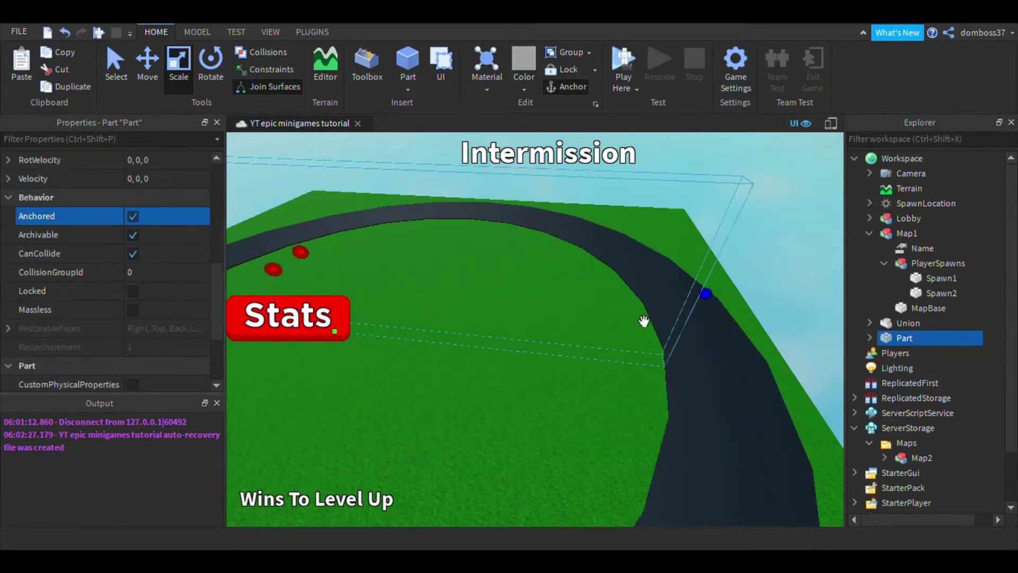
# Rename the invisible infield part as Seperator.
pyautogui.moveTo(643, 320); pyautogui.dragTo(620, 302, button='right')
pyautogui.doubleClick(921, 338)
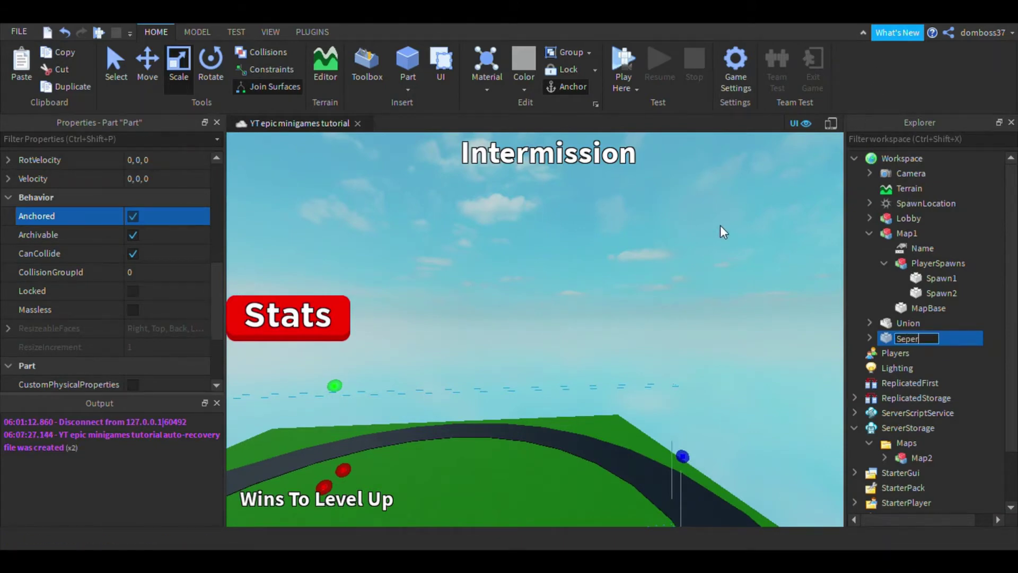
pyautogui.write('Seperator')
pyautogui.press('Return')
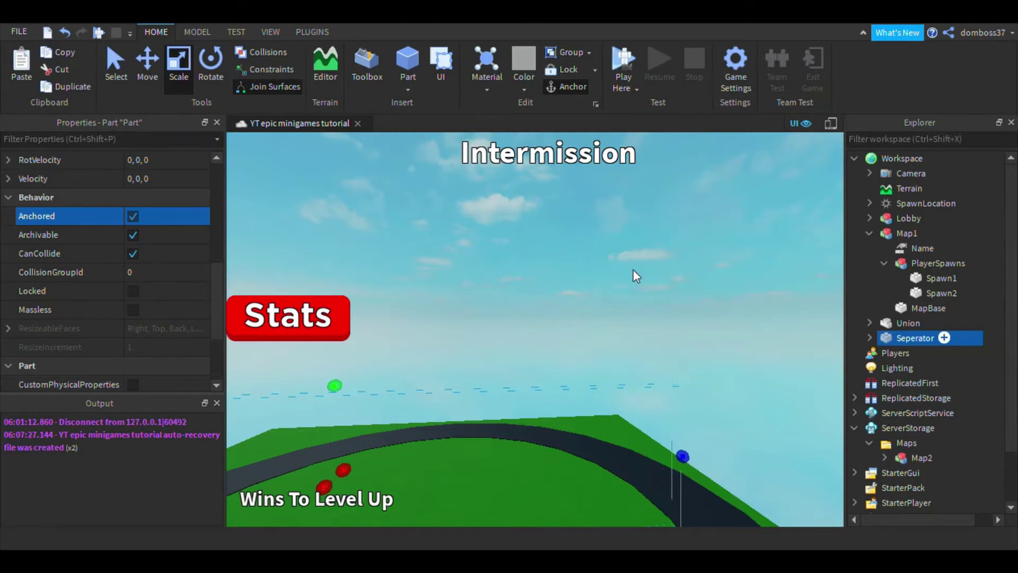
# Insert the Car model from the Toolbox and place it on the black track.
pyautogui.moveTo(598, 255); pyautogui.dragTo(516, 220, button='right')
pyautogui.click(600, 254)
pyautogui.press('w')
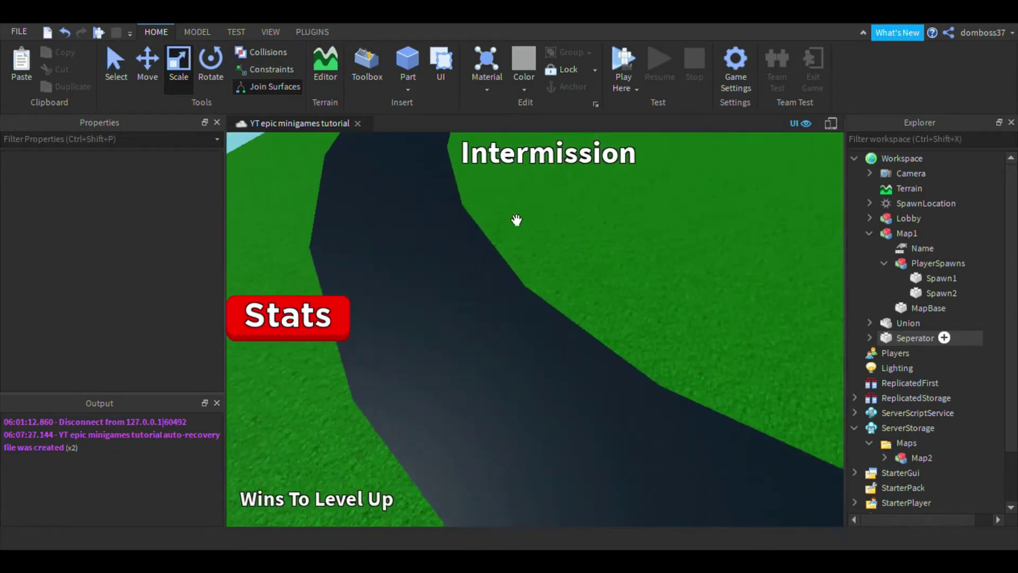
pyautogui.click(377, 65)
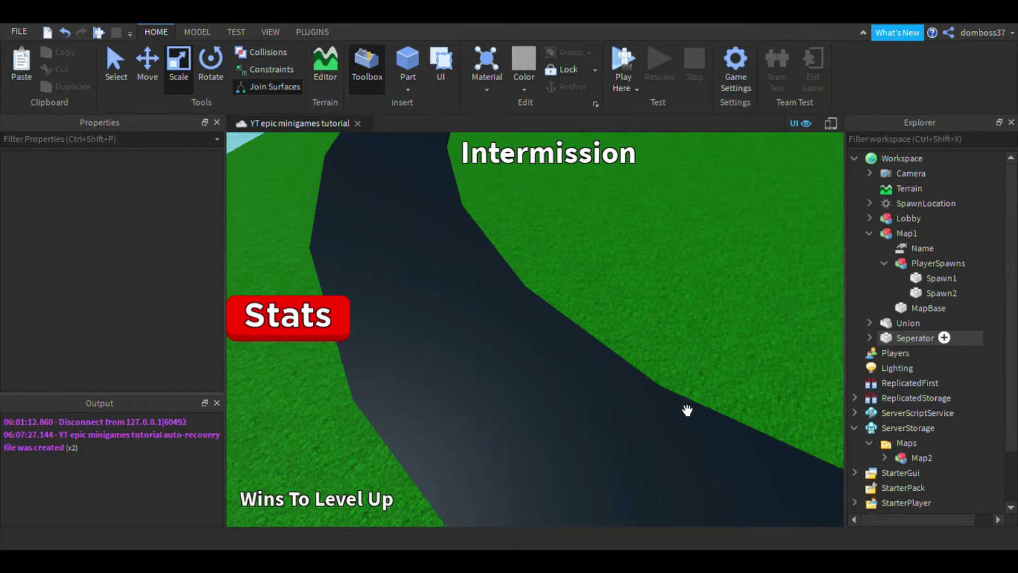
pyautogui.click(662, 412)
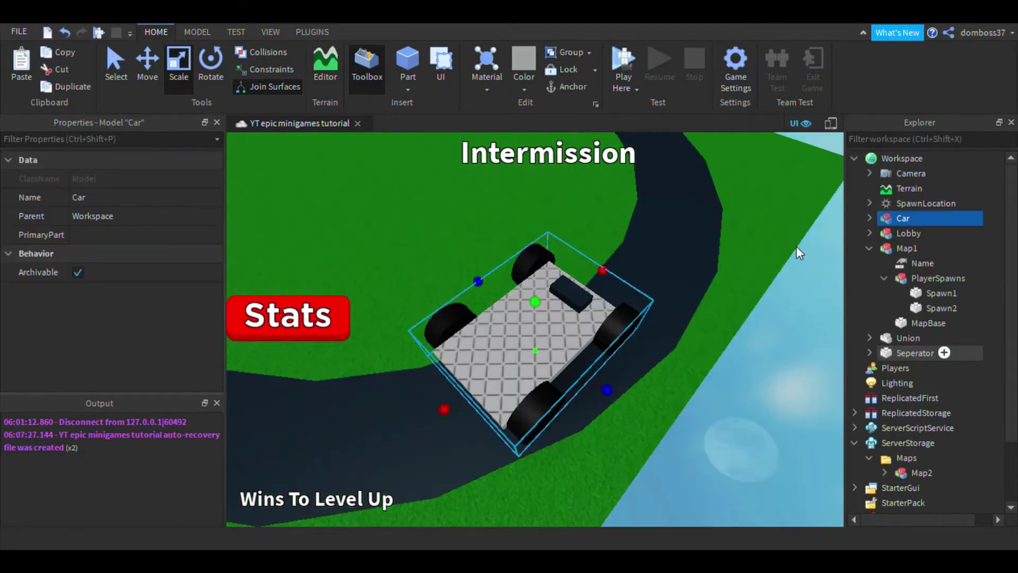
pyautogui.moveTo(551, 377)
pyautogui.mouseDown()
pyautogui.moveTo(609, 320)
pyautogui.moveTo(557, 392)
pyautogui.moveTo(540, 393)
pyautogui.mouseUp()
# Rotate the car to face along the track's direction and move it to the middle of the lane.
pyautogui.click(211, 63)
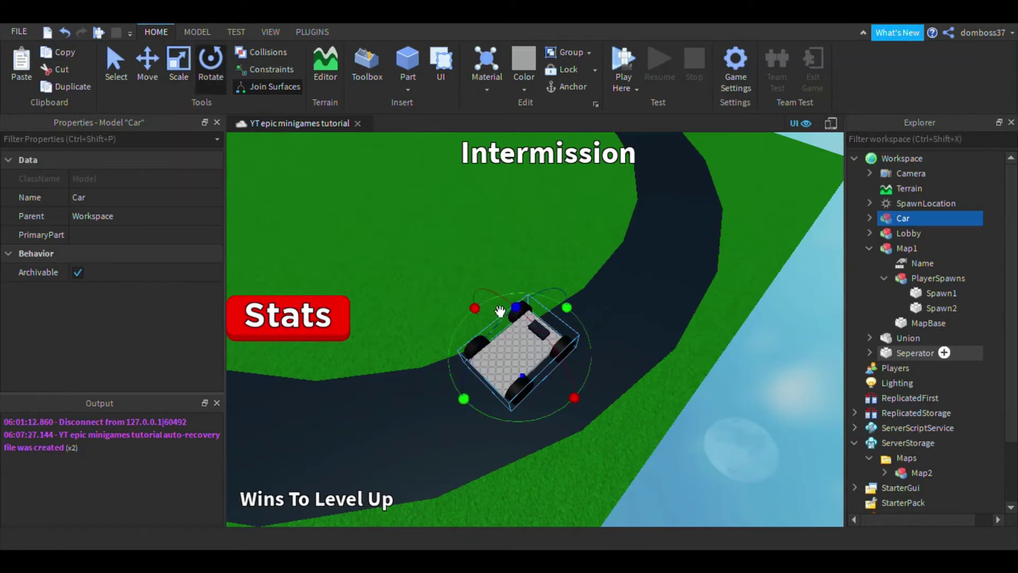
pyautogui.moveTo(566, 307); pyautogui.dragTo(446, 412)
pyautogui.moveTo(559, 373); pyautogui.dragTo(538, 431)
pyautogui.click(209, 71)
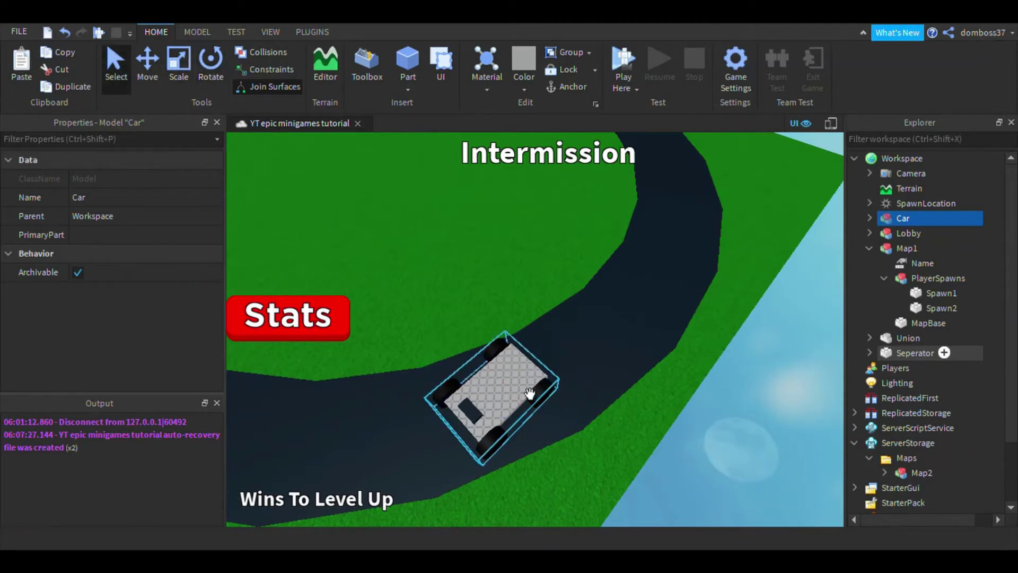
pyautogui.click(214, 72)
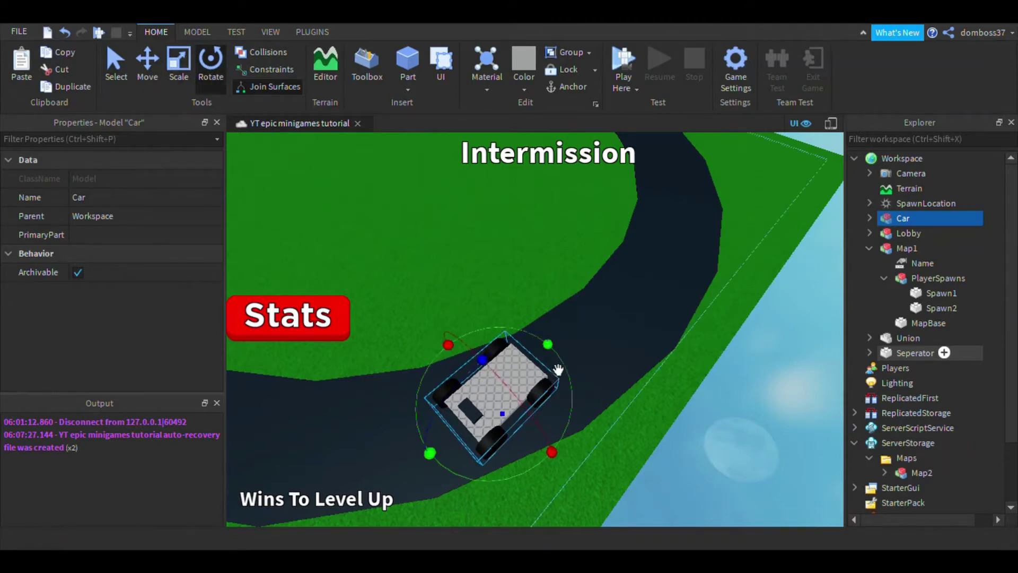
pyautogui.moveTo(557, 364); pyautogui.dragTo(599, 355)
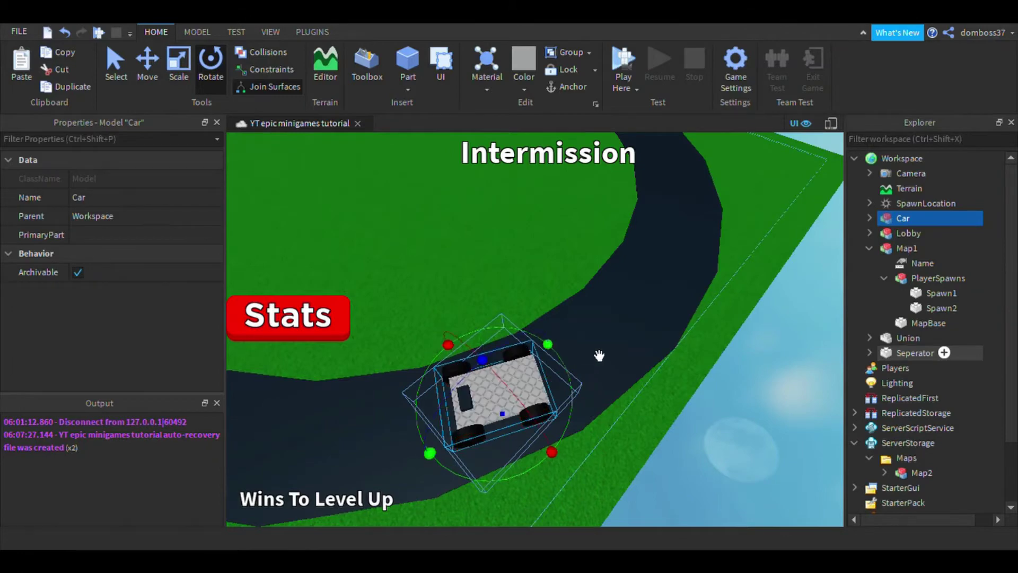
pyautogui.scroll(5, 600, 355)
pyautogui.scroll(-3, 629, 347)
# Locate Map1's spawns, then insert a new part beside the car and scale it into a square pad on the track.
pyautogui.click(937, 292)
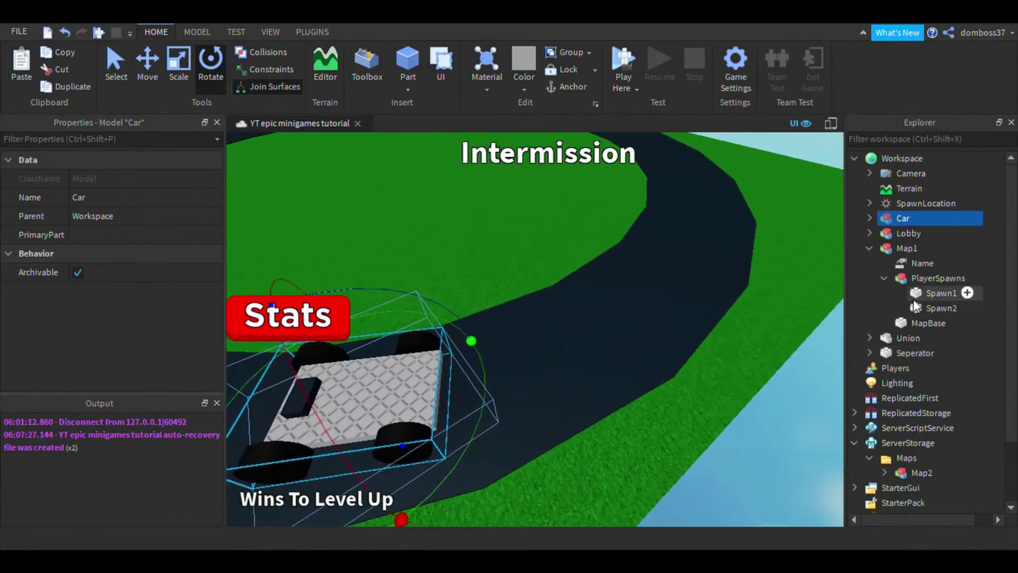
pyautogui.keyDown('shift'); pyautogui.click(920, 321); pyautogui.keyUp('shift')
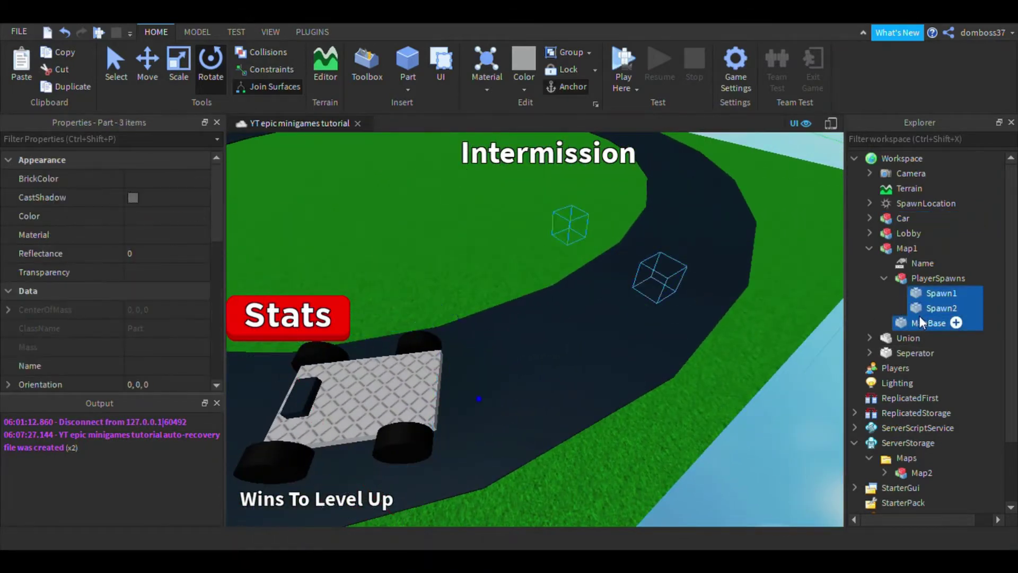
pyautogui.moveTo(753, 352); pyautogui.dragTo(737, 361, button='right')
pyautogui.press('w')
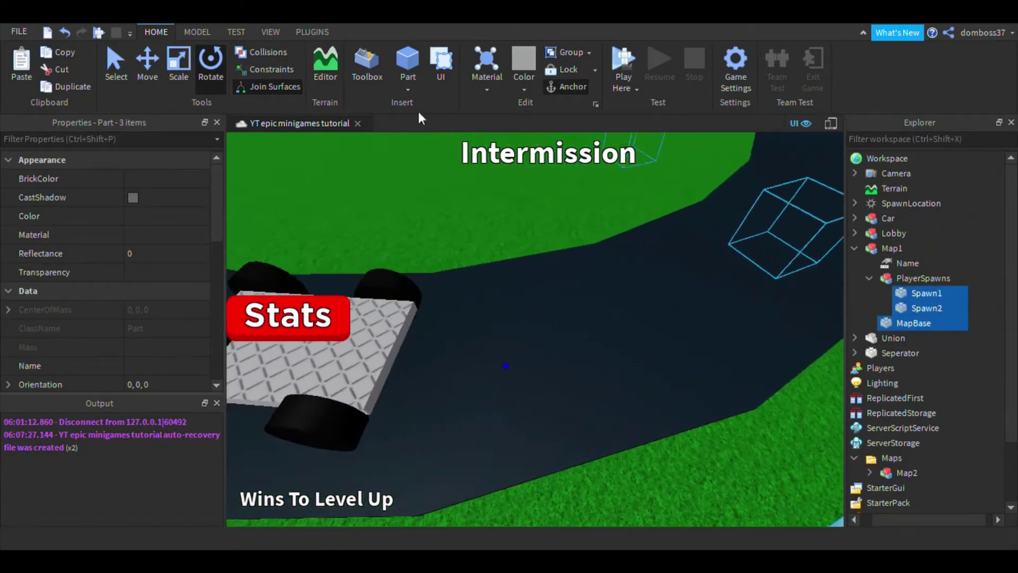
pyautogui.click(409, 62)
pyautogui.moveTo(560, 334); pyautogui.dragTo(575, 379)
pyautogui.click(183, 65)
pyautogui.moveTo(508, 338); pyautogui.dragTo(494, 343)
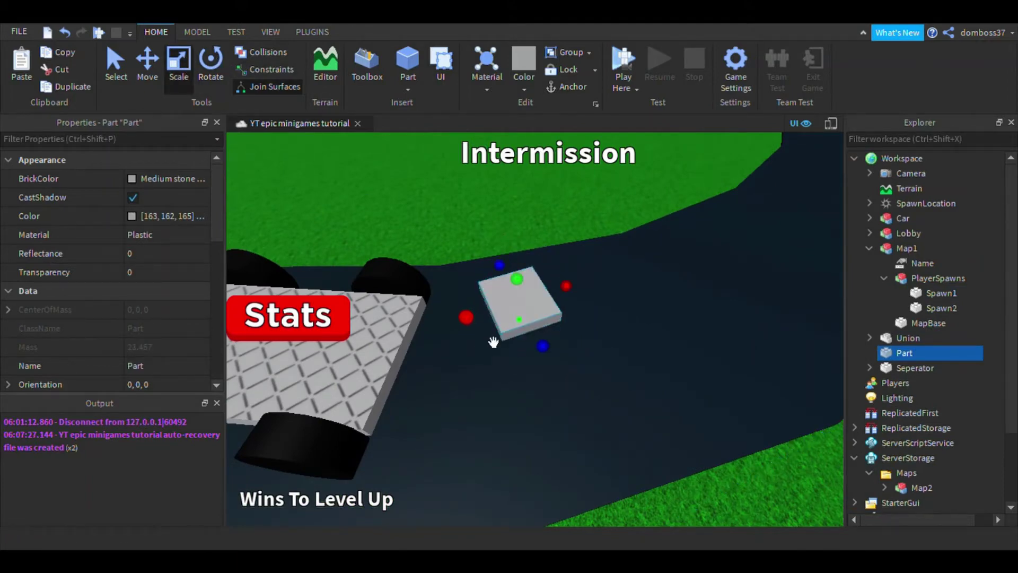
# Set the square pad's BrickColor to Lime green.
pyautogui.click(167, 179)
pyautogui.click(222, 217)
pyautogui.click(126, 266)
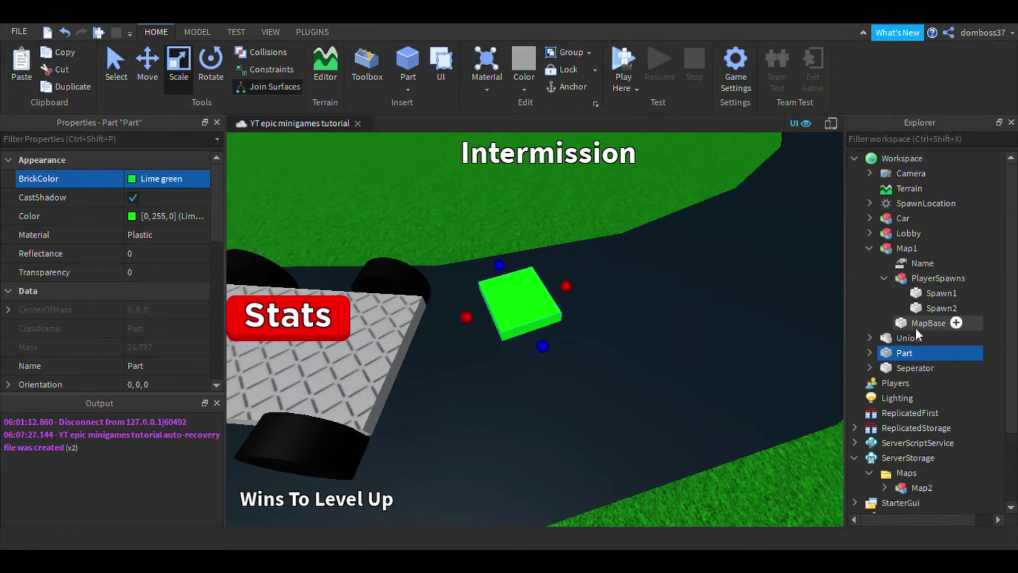
# Rename the green pad CarSpawner and move it together with the Car model into Map1.
pyautogui.click(166, 366)
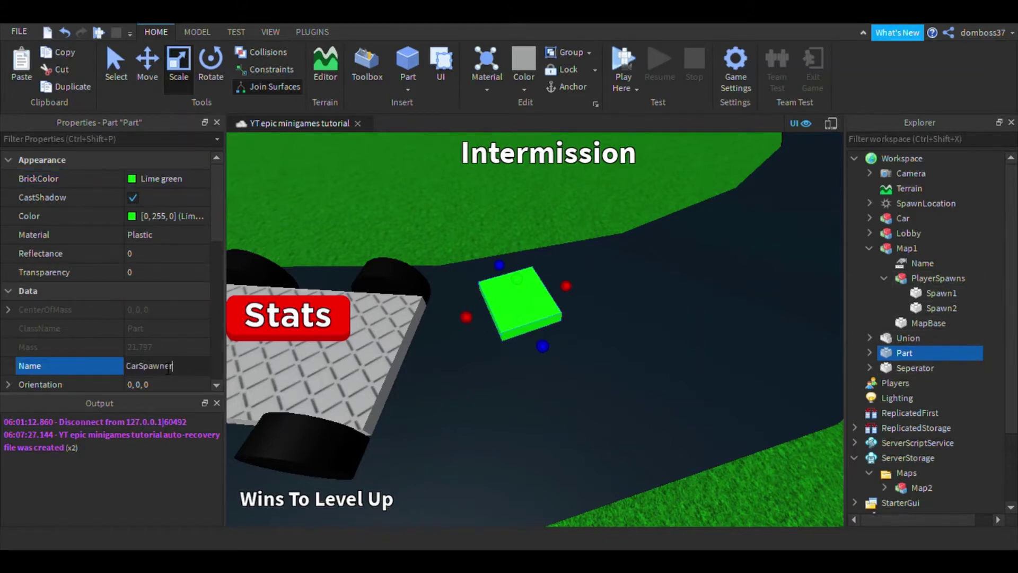
pyautogui.write('CarSpawner')
pyautogui.press('Return')
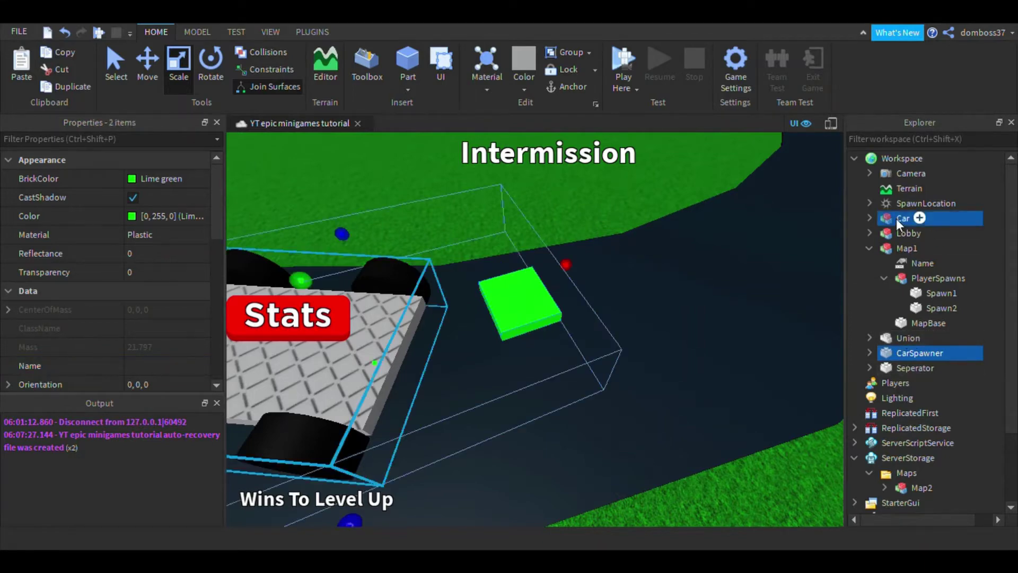
pyautogui.moveTo(900, 217); pyautogui.dragTo(916, 253)
pyautogui.click(883, 278)
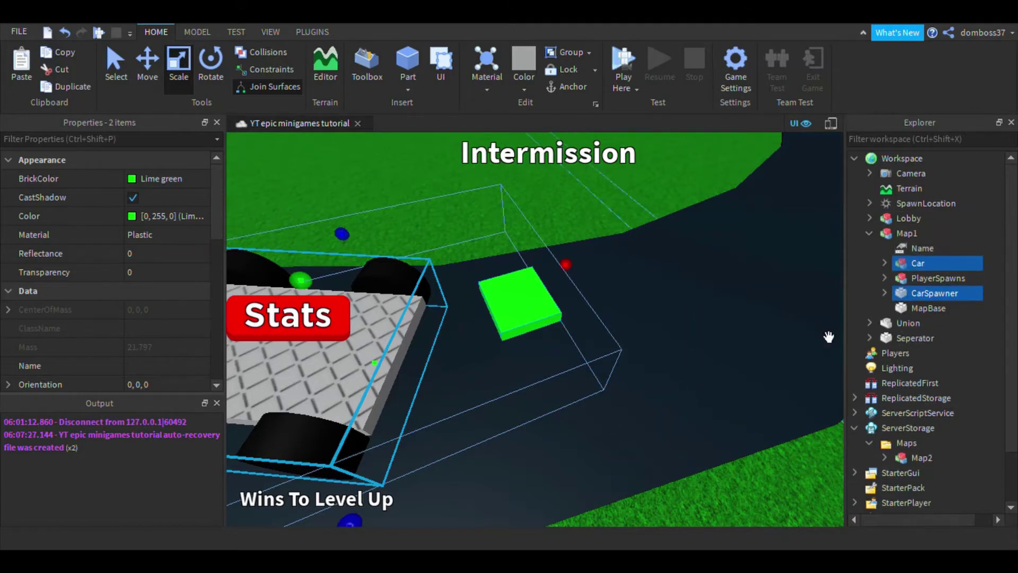
pyautogui.press('f')
# Add a script inside CarSpawner and clear its default code.
pyautogui.click(884, 292)
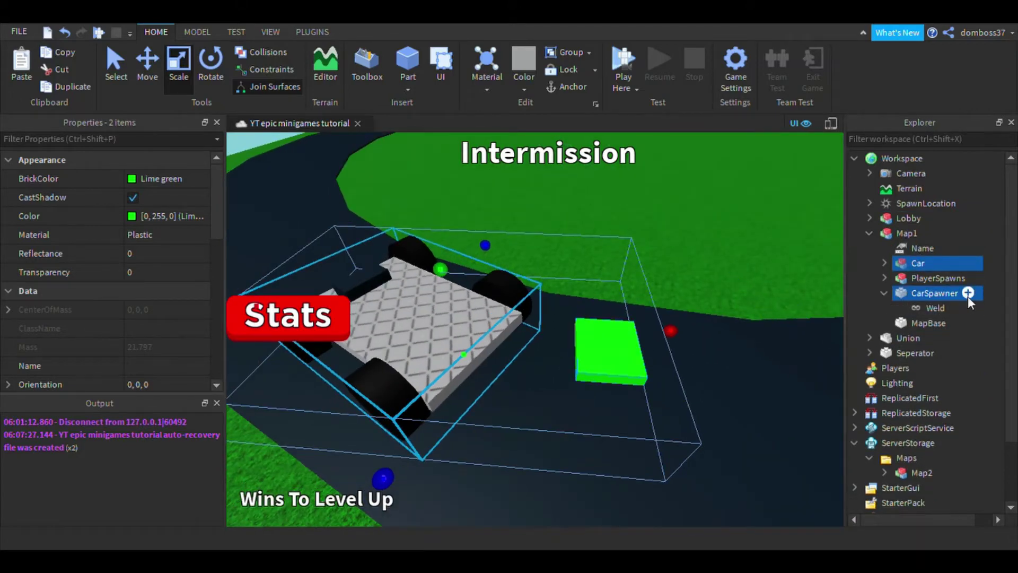
pyautogui.click(952, 296)
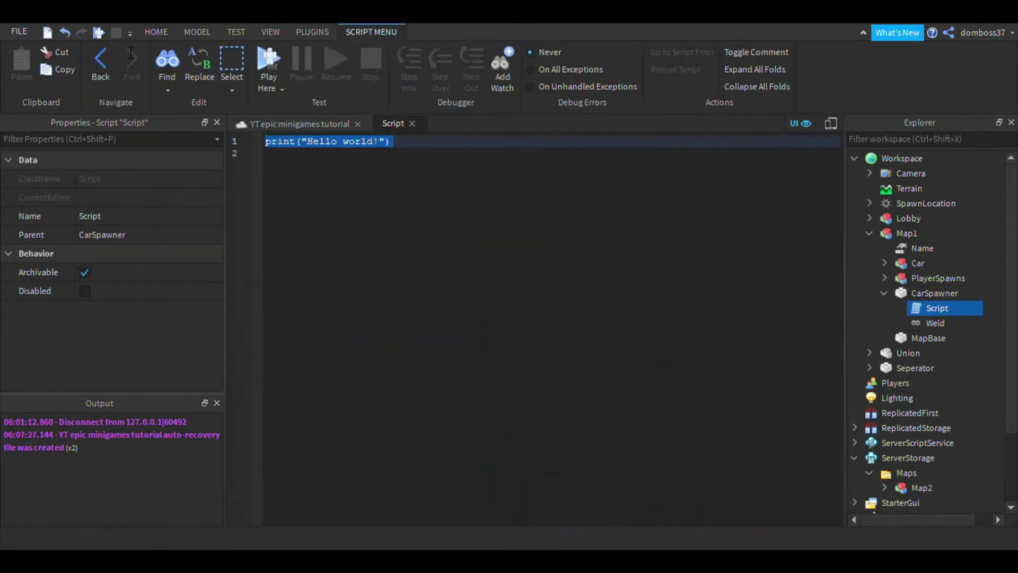
pyautogui.press('BackSpace')
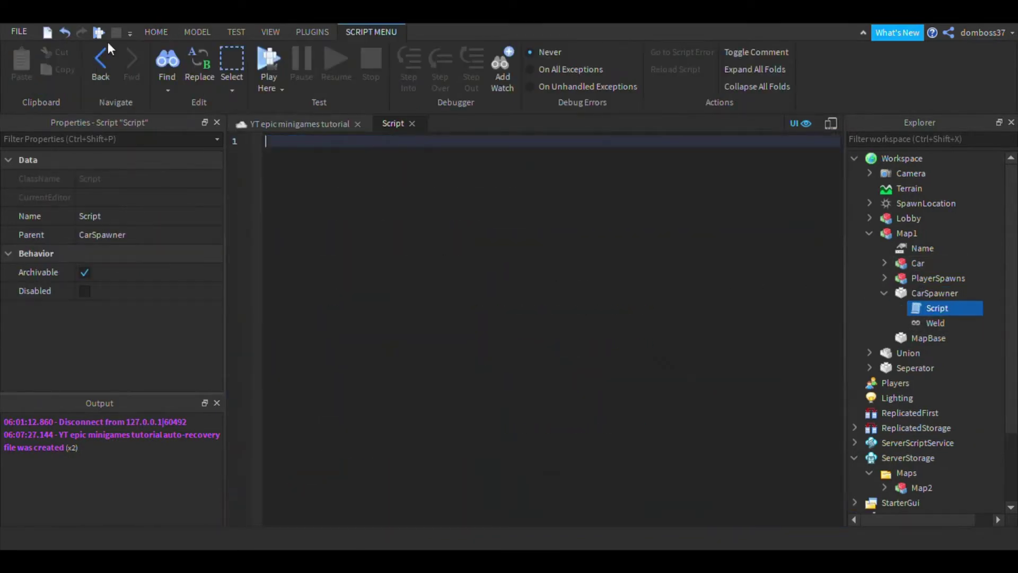
# Write a touch handler in the script: script.Parent.Touched:Connect(function(hit)), closed with end).
pyautogui.write('script.Parent.Transparency')
pyautogui.press('BackSpace')
pyautogui.press('BackSpace')
pyautogui.press('BackSpace')
pyautogui.press('BackSpace')
pyautogui.press('BackSpace')
pyautogui.press('BackSpace')
pyautogui.press('BackSpace')
pyautogui.press('BackSpace')
pyautogui.press('BackSpace')
pyautogui.press('BackSpace')
pyautogui.press('BackSpace')
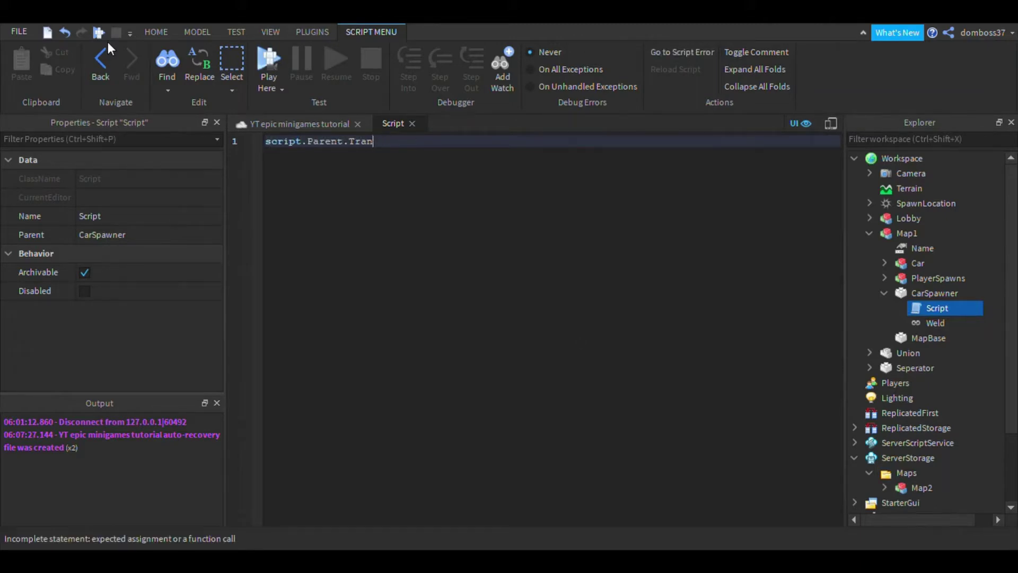
pyautogui.write('ouched:Connect()function(')
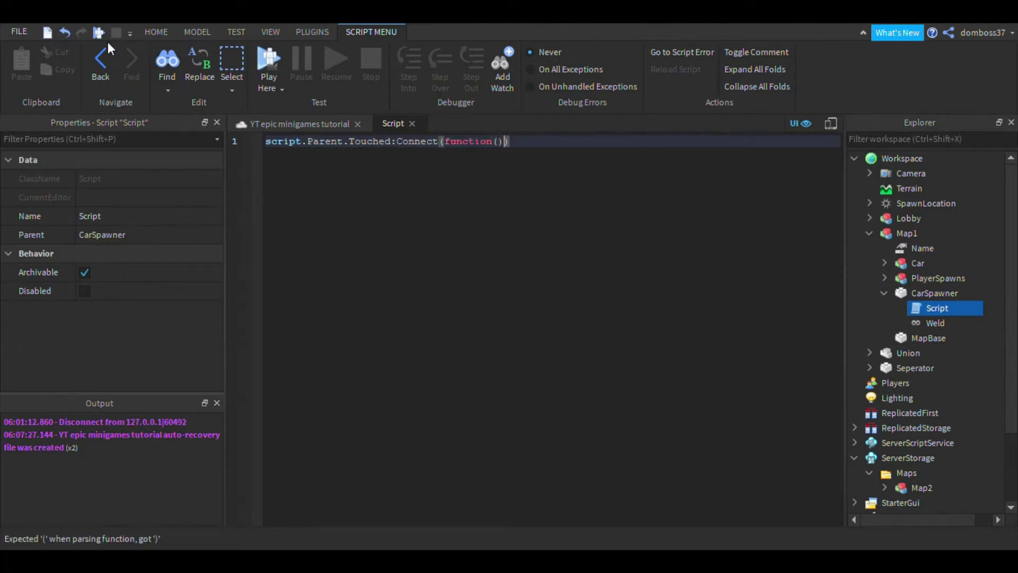
pyautogui.write('hit')
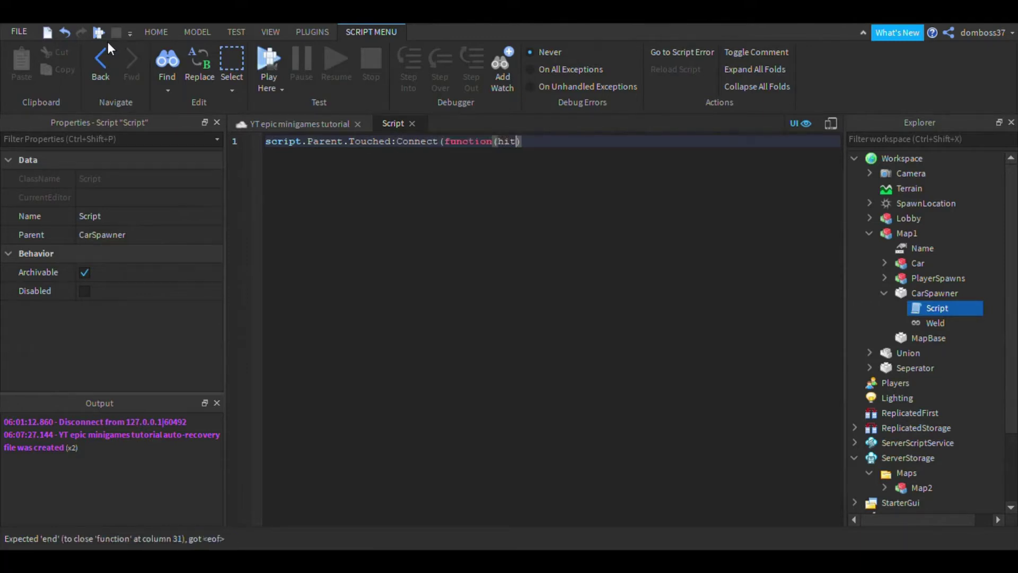
pyautogui.press('Return')
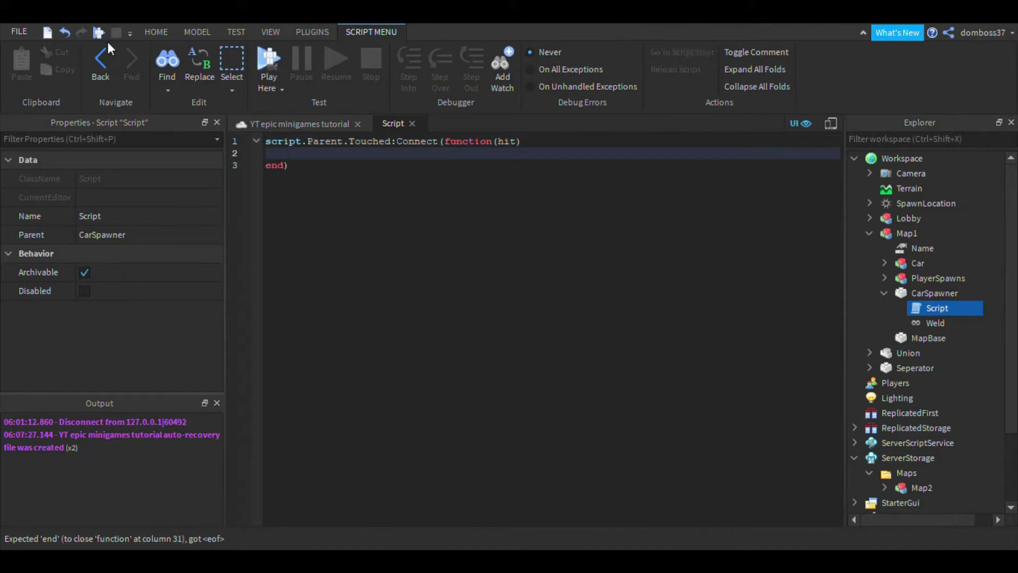
# Inside the handler, add an if block with the condition game.Players:GetPlayerFromCharacter(hit.Parent).
pyautogui.write('if game.Players.')
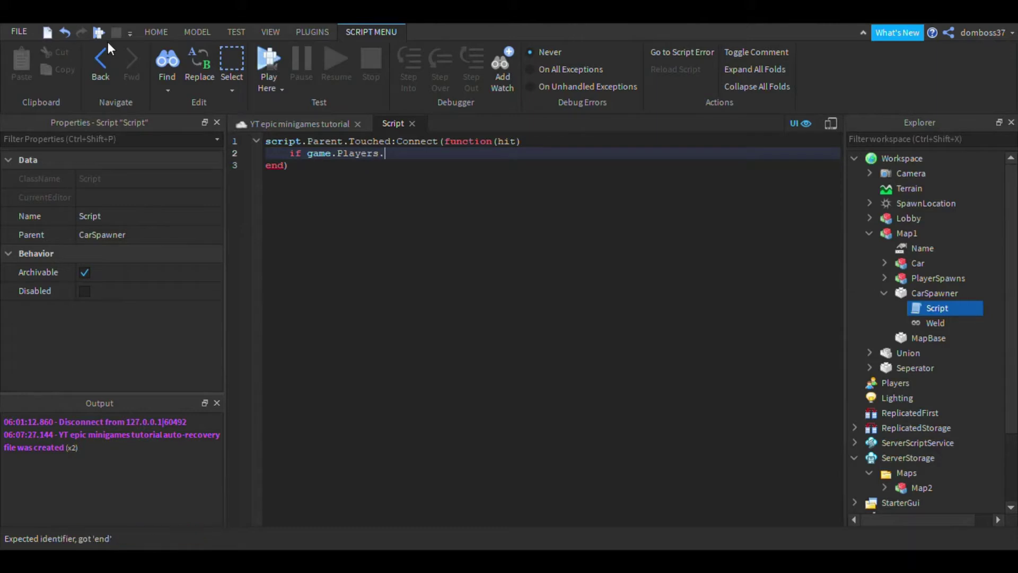
pyautogui.press('BackSpace')
pyautogui.write(':')
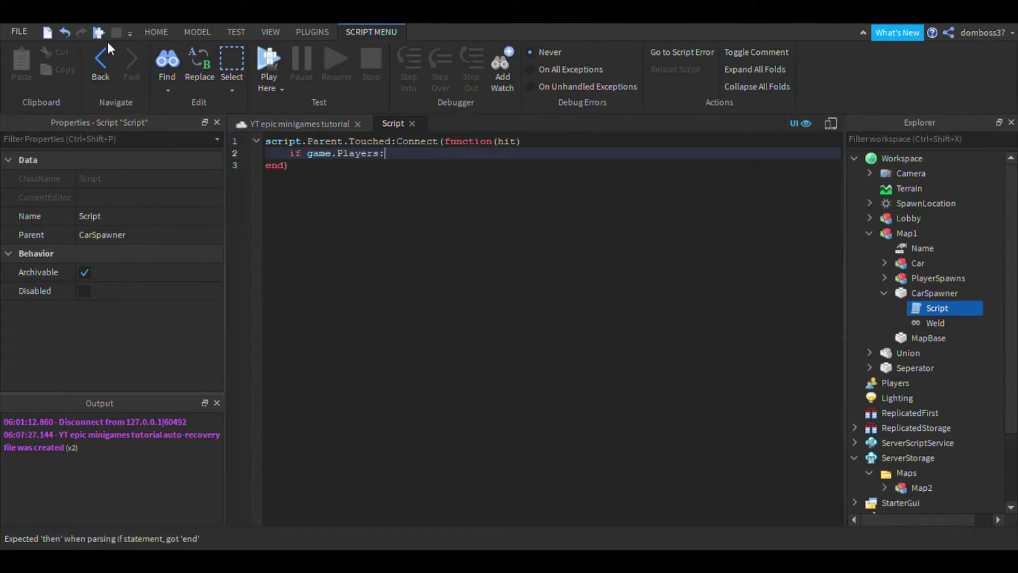
pyautogui.write('GetPlayerFromCharacter()')
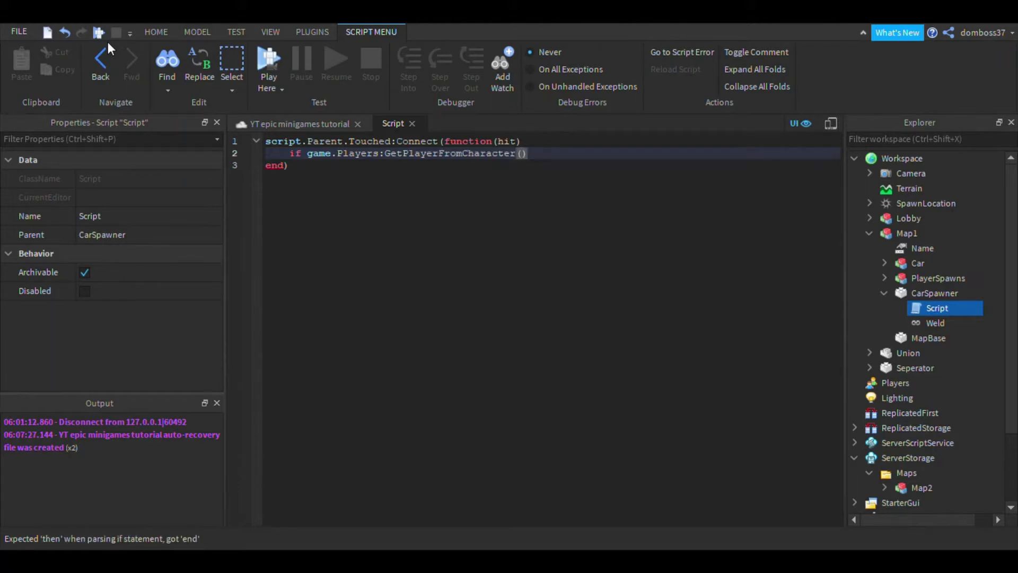
pyautogui.write('hit.Parent')
pyautogui.write('  then')
pyautogui.press('Return')
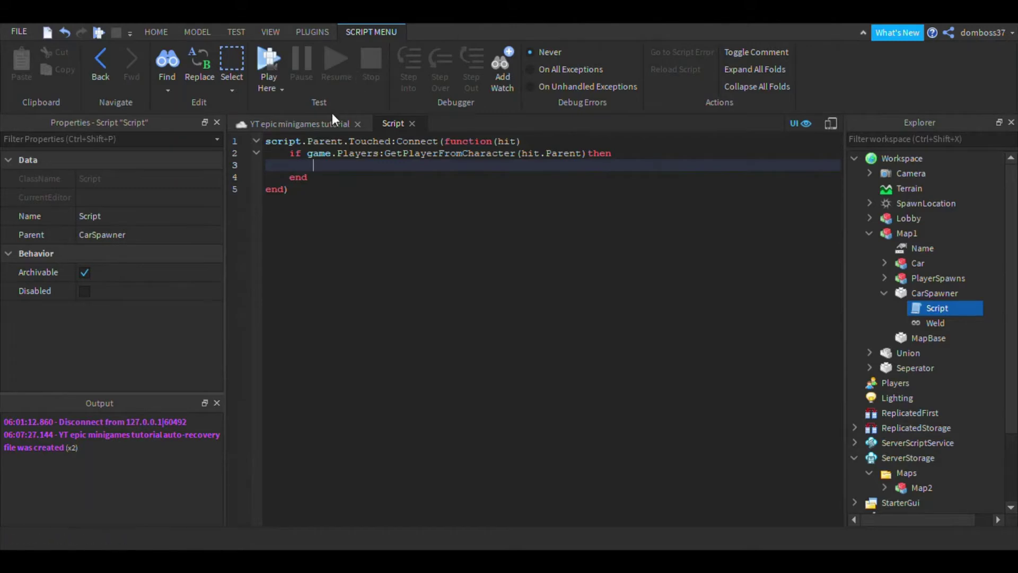
# Inside the if block, declare local clonedCar = script.Parent.Parent.Car and start the line clonedCar:Clone().Parent.
pyautogui.click(321, 123)
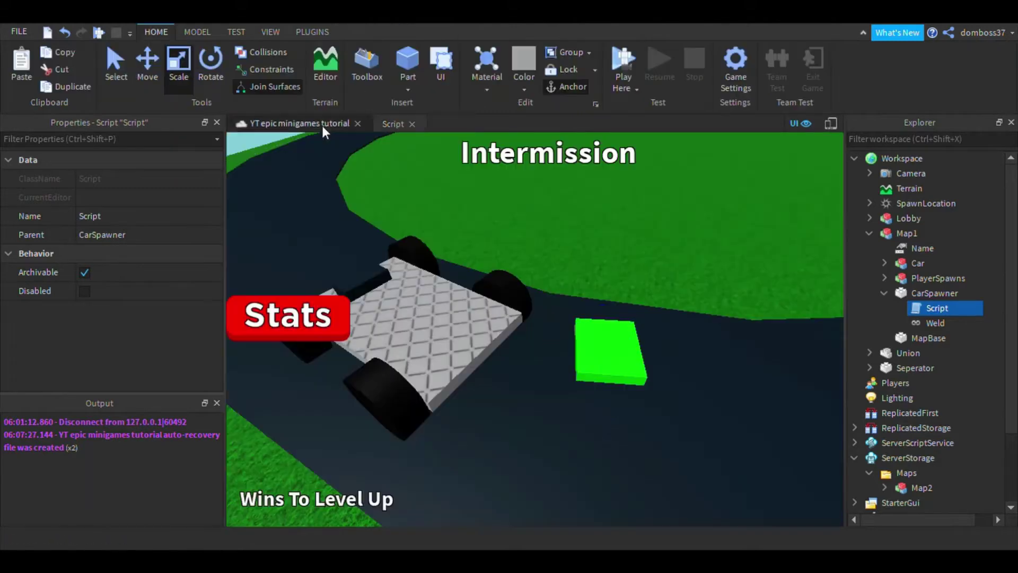
pyautogui.doubleClick(910, 307)
pyautogui.click(901, 263)
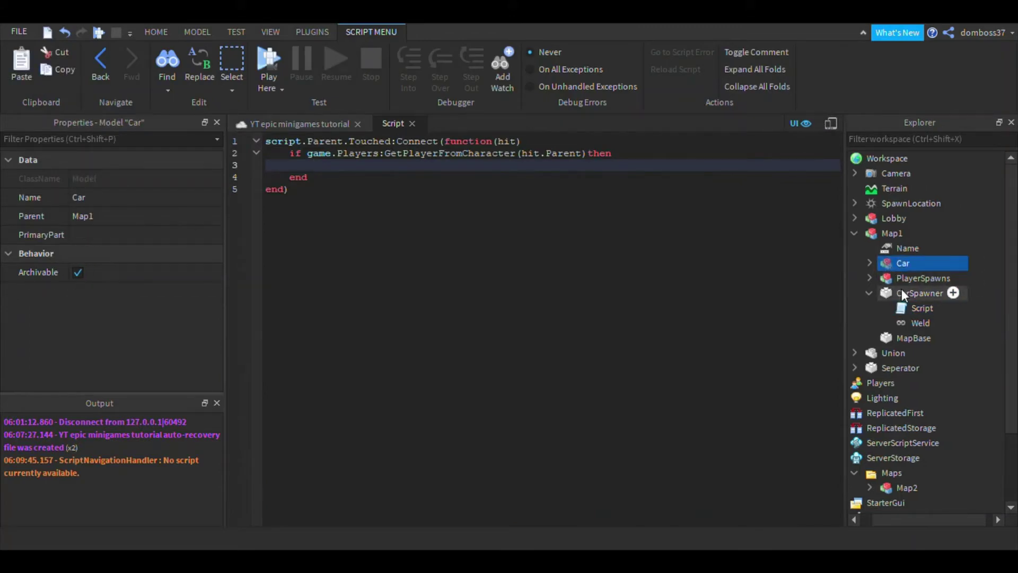
pyautogui.click(326, 170)
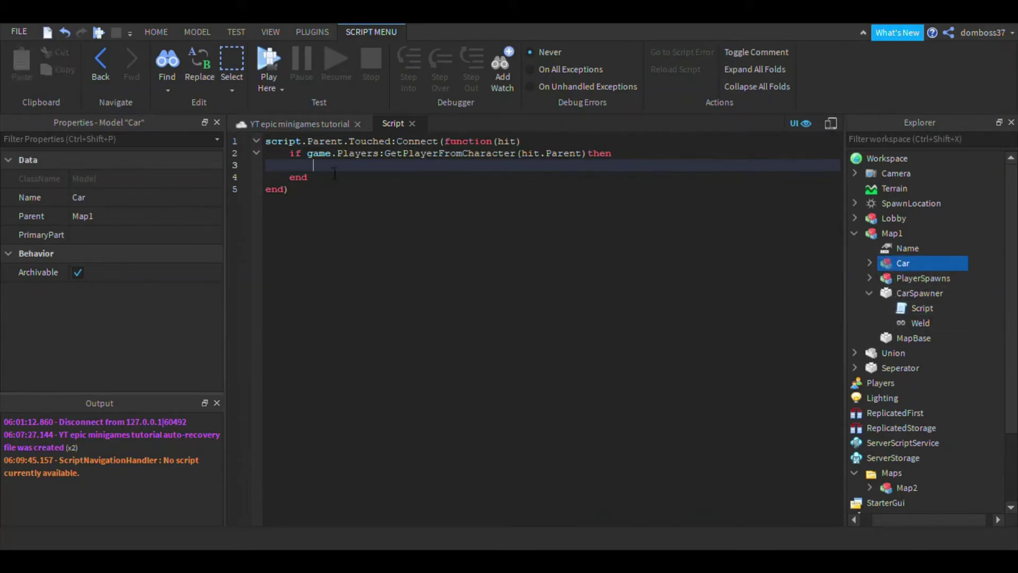
pyautogui.write('local clonedCar = script.')
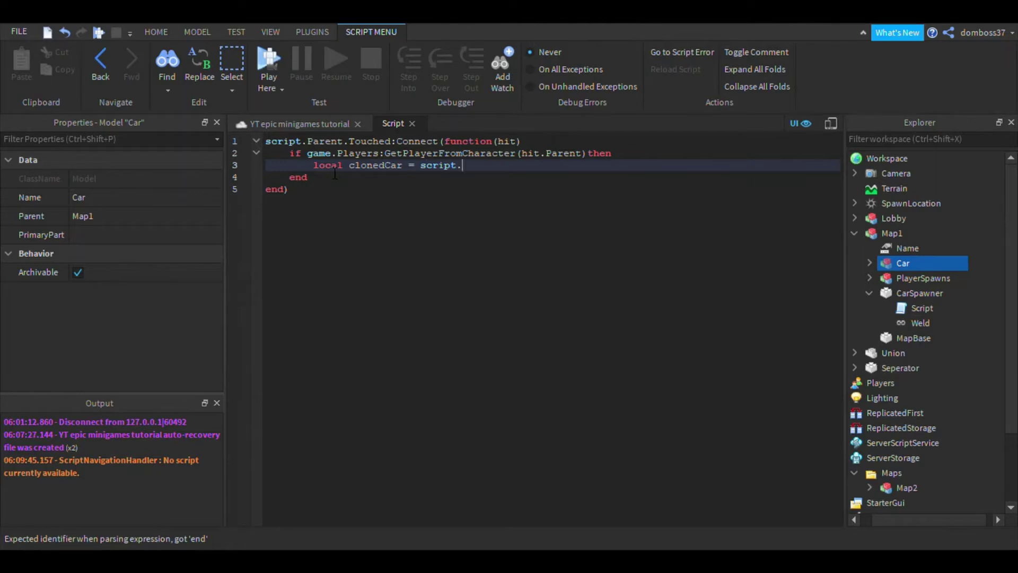
pyautogui.write('Parent.Parent.Car')
pyautogui.press('Return')
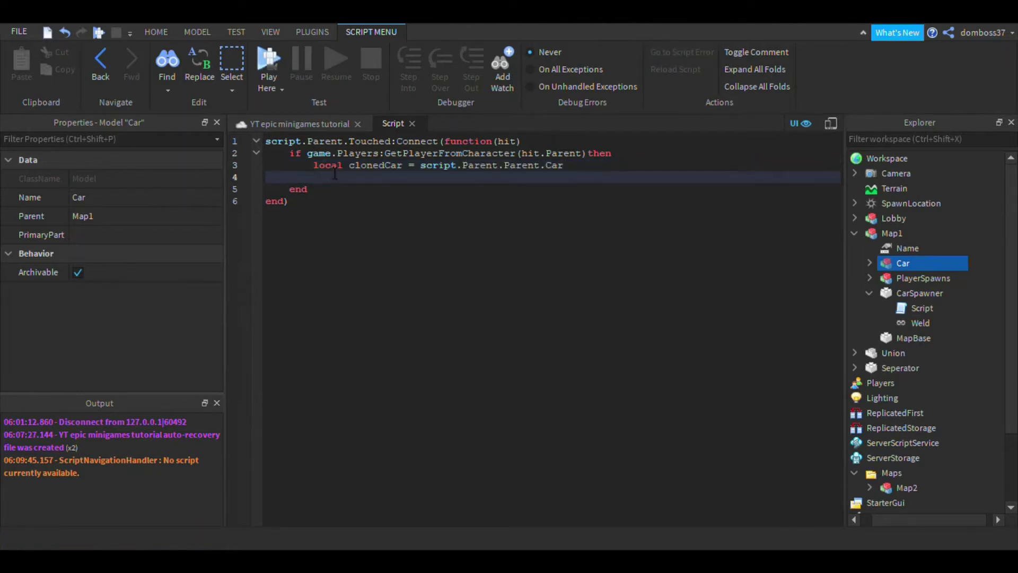
pyautogui.write('clonedCar:Clo')
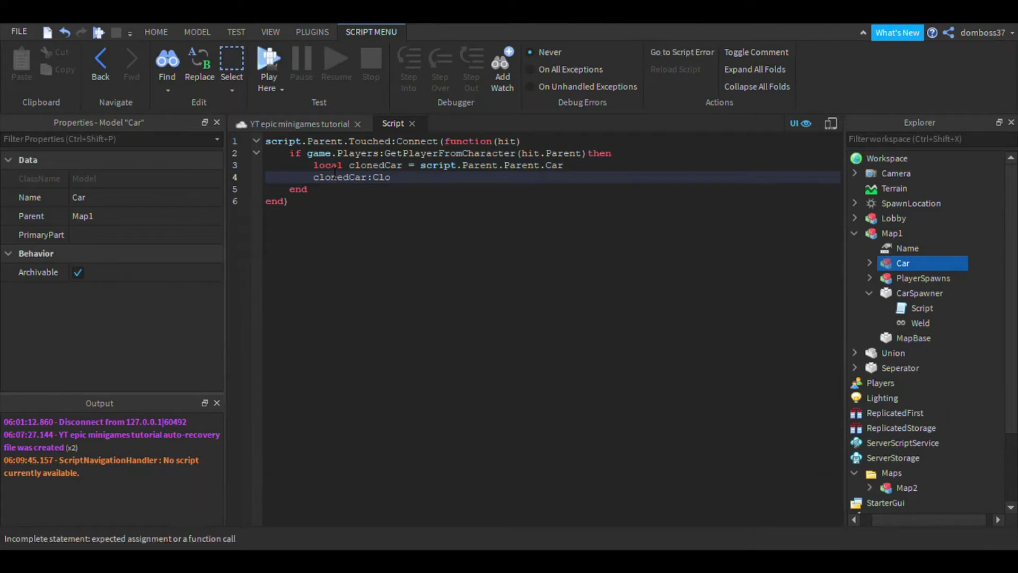
pyautogui.write('ne().Parent')
# Move the Car model into ReplicatedStorage and change the clonedCar reference to game.ReplicatedStorage.Car.
pyautogui.moveTo(901, 263); pyautogui.dragTo(886, 338)
pyautogui.scroll(-2, 928, 318)
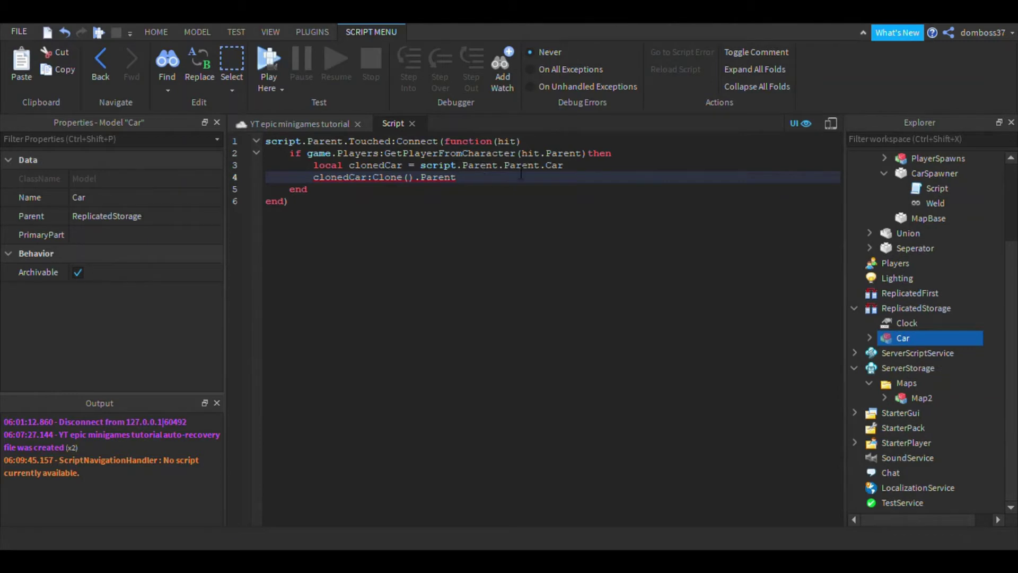
pyautogui.moveTo(545, 165); pyautogui.dragTo(421, 166)
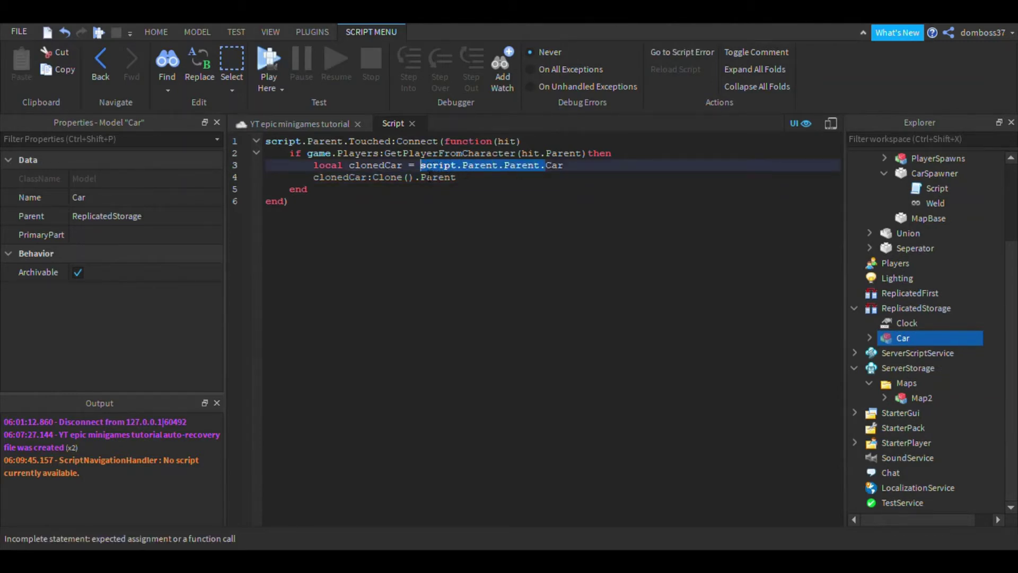
pyautogui.write('game.')
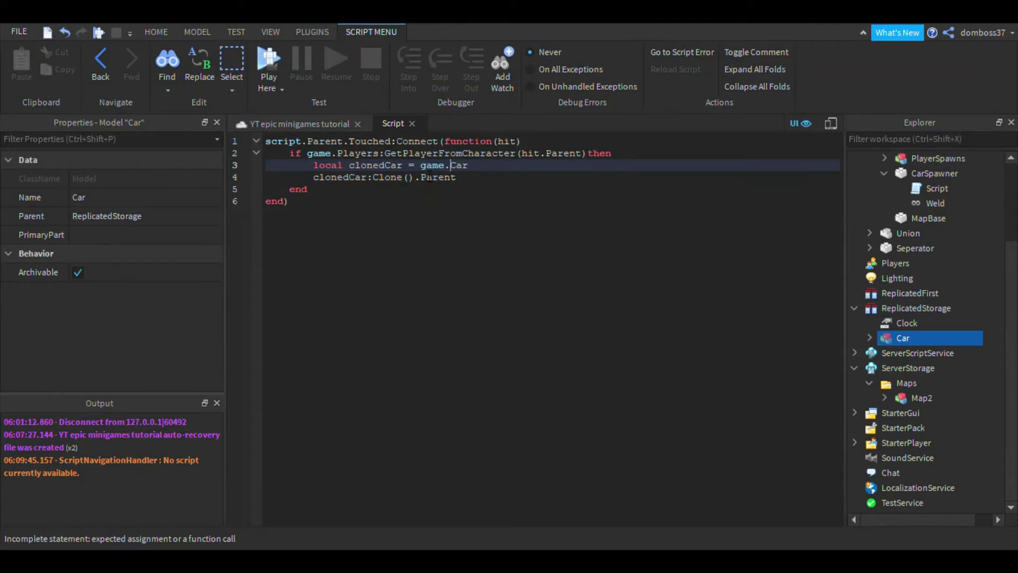
pyautogui.write('ReplicatedSt')
pyautogui.press('BackSpace')
pyautogui.press('BackSpace')
pyautogui.press('BackSpace')
pyautogui.press('BackSpace')
pyautogui.press('BackSpace')
pyautogui.press('BackSpace')
pyautogui.press('BackSpace')
pyautogui.click(533, 203)
pyautogui.write('.Car')
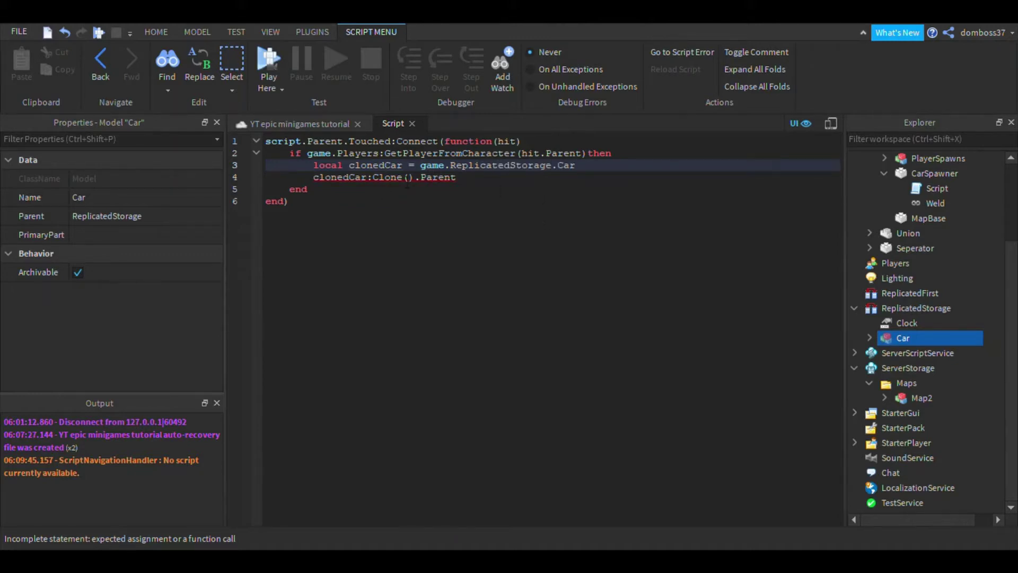
# Complete the clone line by assigning its parent to script.Parent.Parent.
pyautogui.click(477, 183)
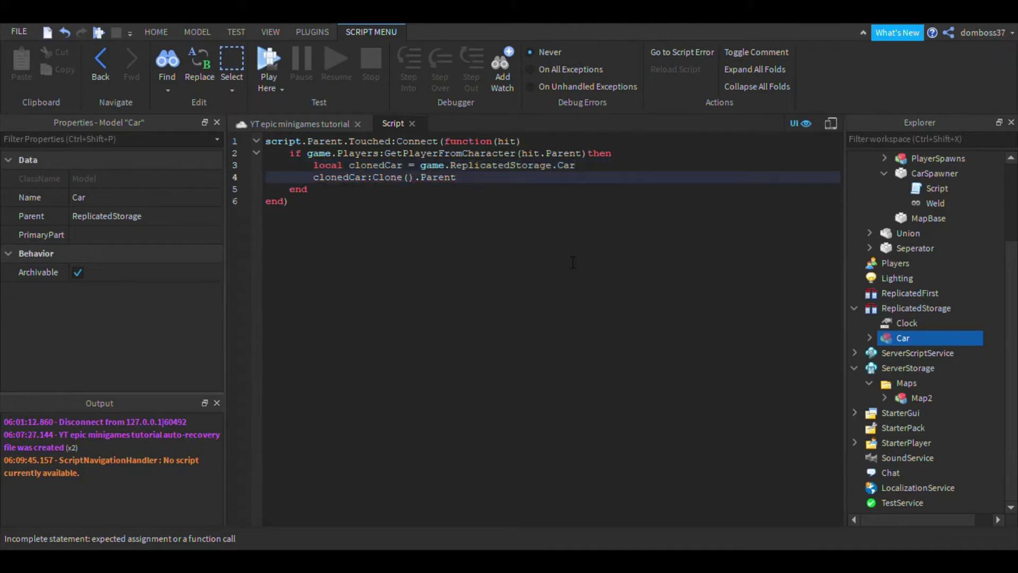
pyautogui.write('= script.Parent.Parent')
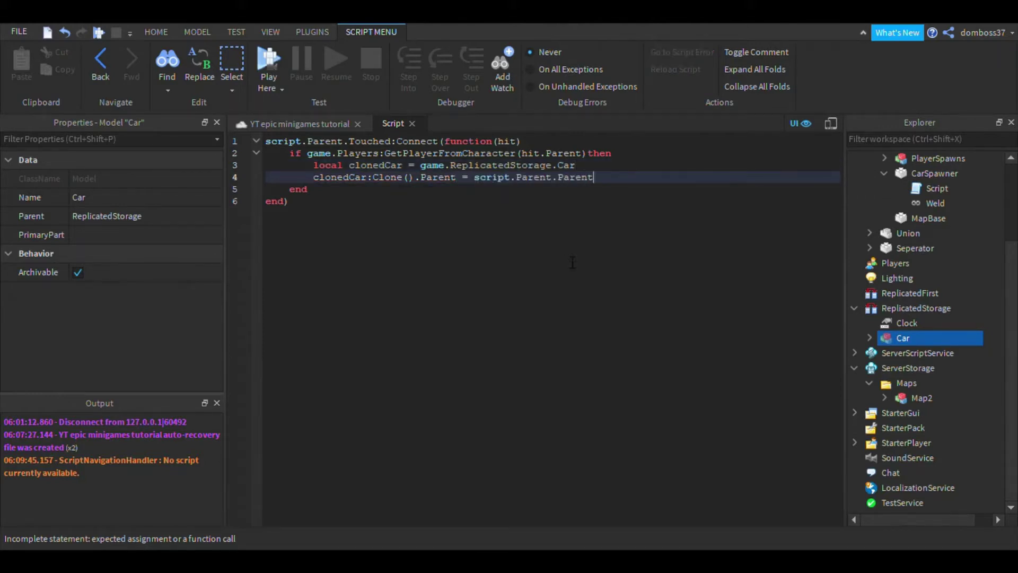
pyautogui.press('Return')
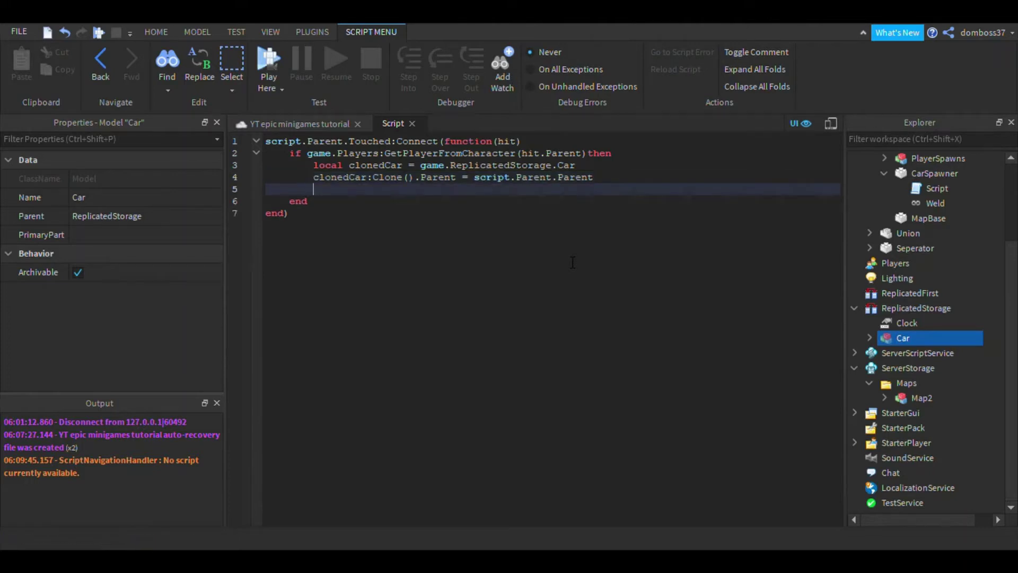
# Add a line turning the pad red: script.Parent.BrickColor = BrickColor.new("Really red").
pyautogui.write('script.Parent.B')
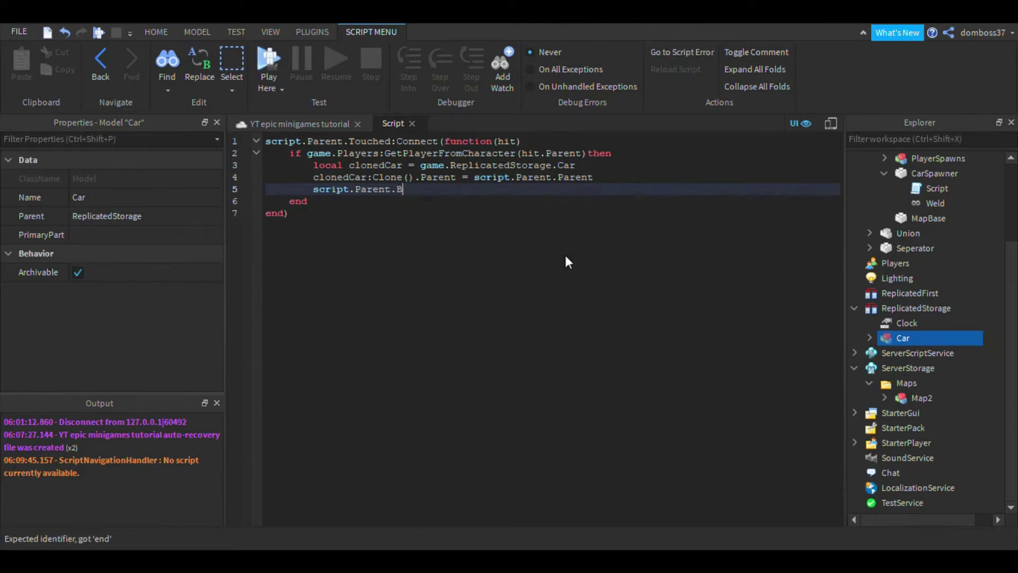
pyautogui.write('rickColor = Br')
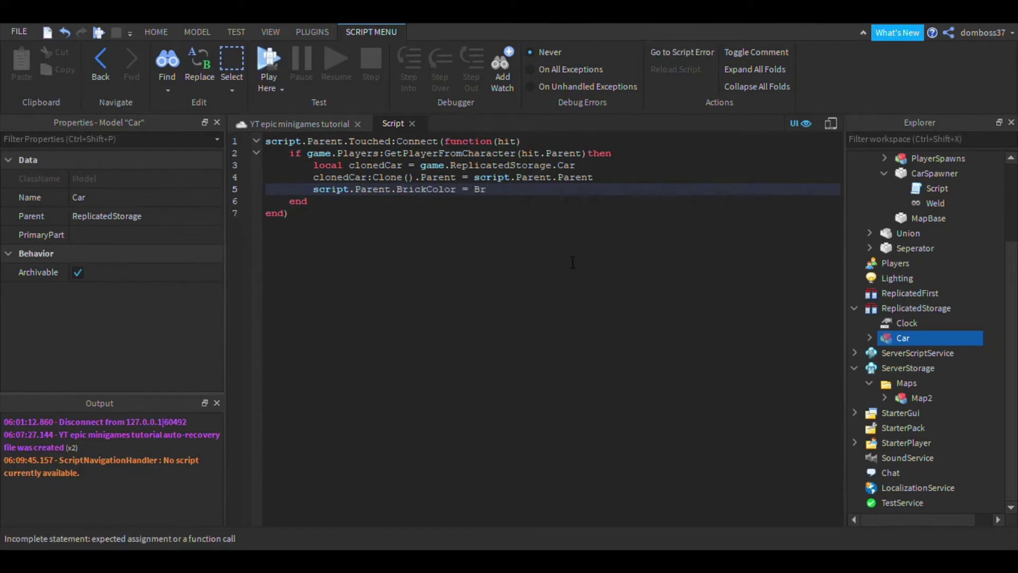
pyautogui.write('ickColor.new(')
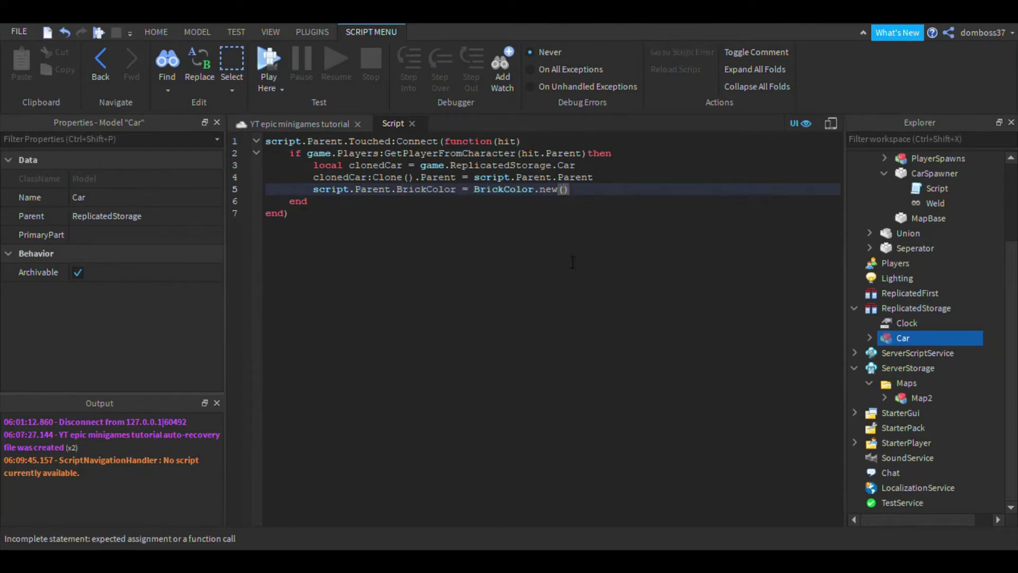
pyautogui.write('"Re')
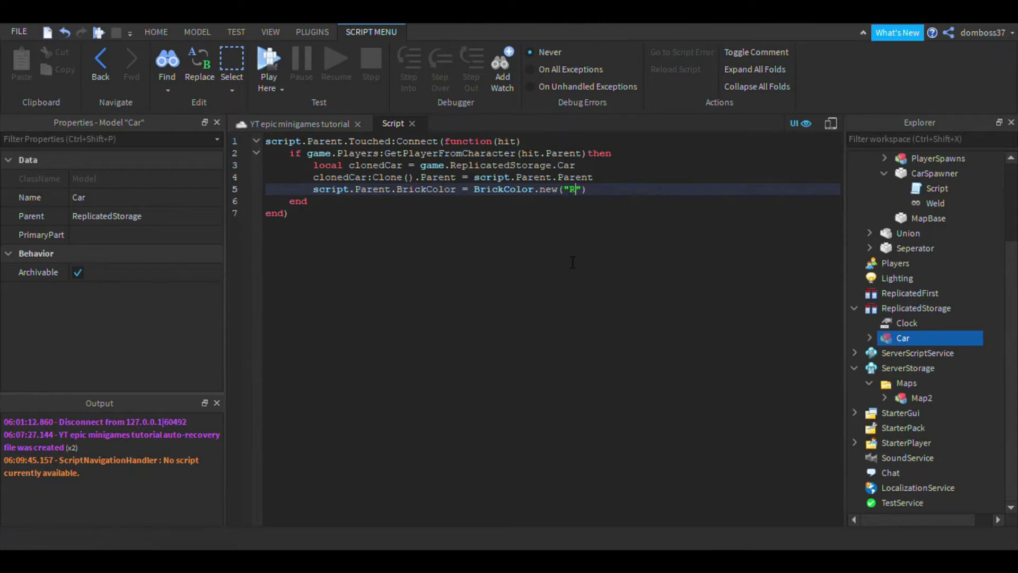
pyautogui.write('ally red')
pyautogui.press('End')
pyautogui.press('Return')
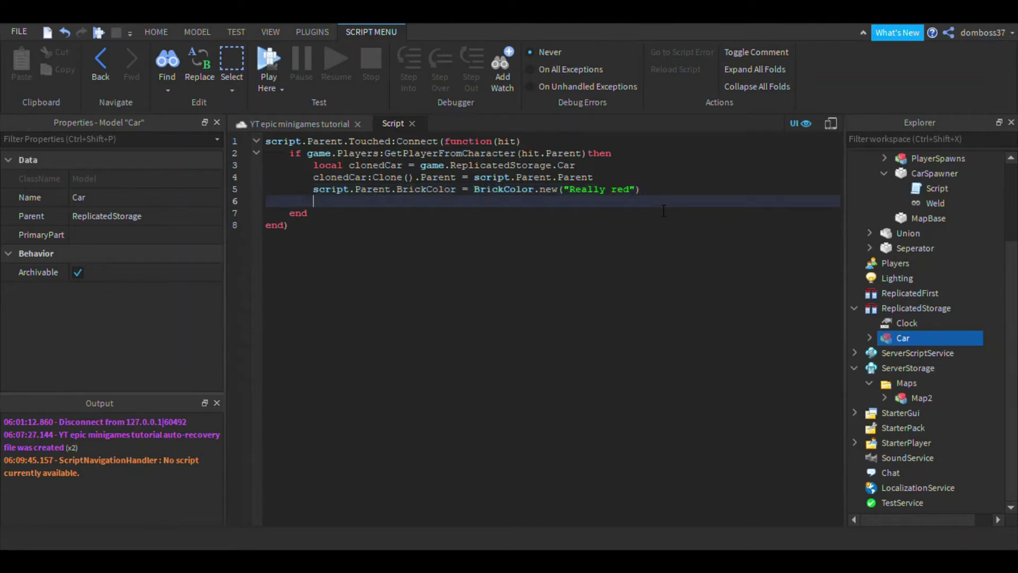
# Add the lines script.Disabled = true and wait(2) below the colour change.
pyautogui.write('script')
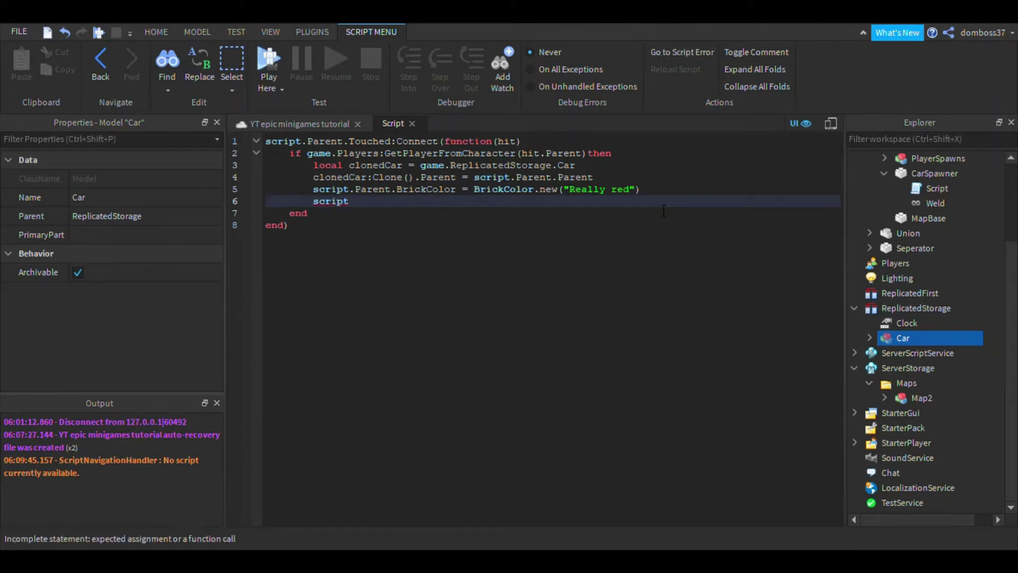
pyautogui.write('.Disabled = true')
pyautogui.press('Return')
pyautogui.write('wait()')
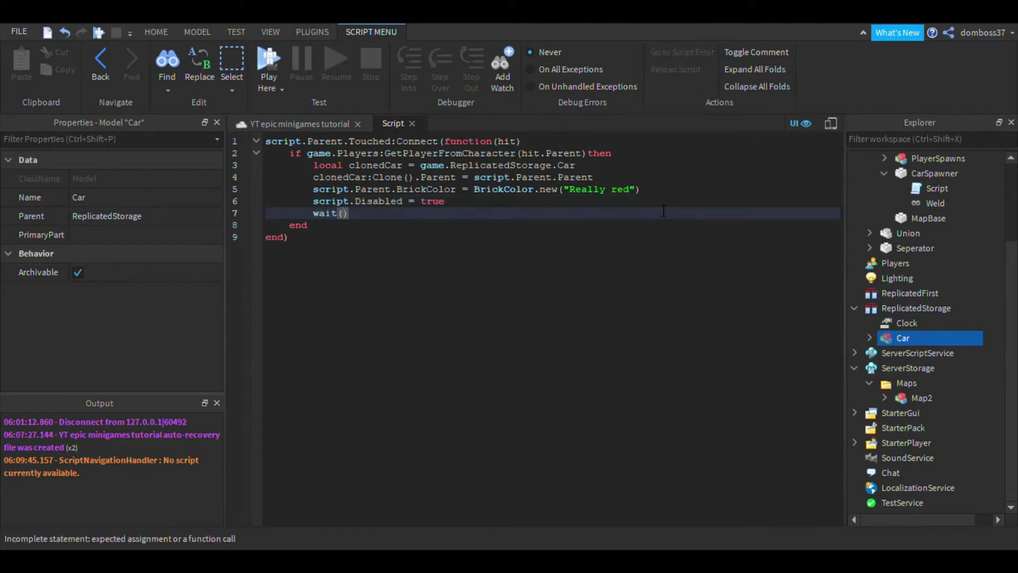
pyautogui.write('2)')
pyautogui.press('Return')
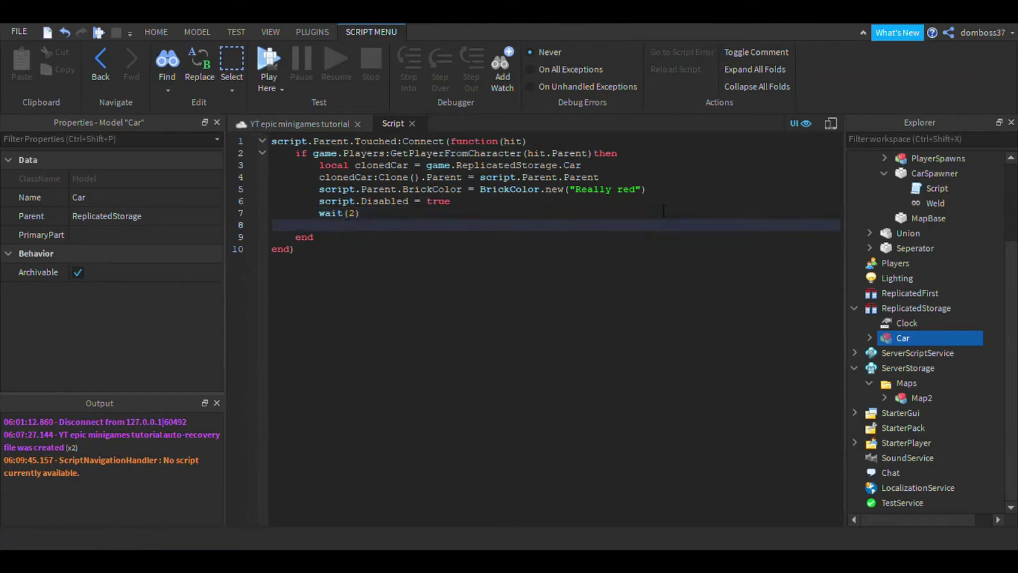
# Add the line script.Disabled = false below the wait(2) line.
pyautogui.write('script.Disabled')
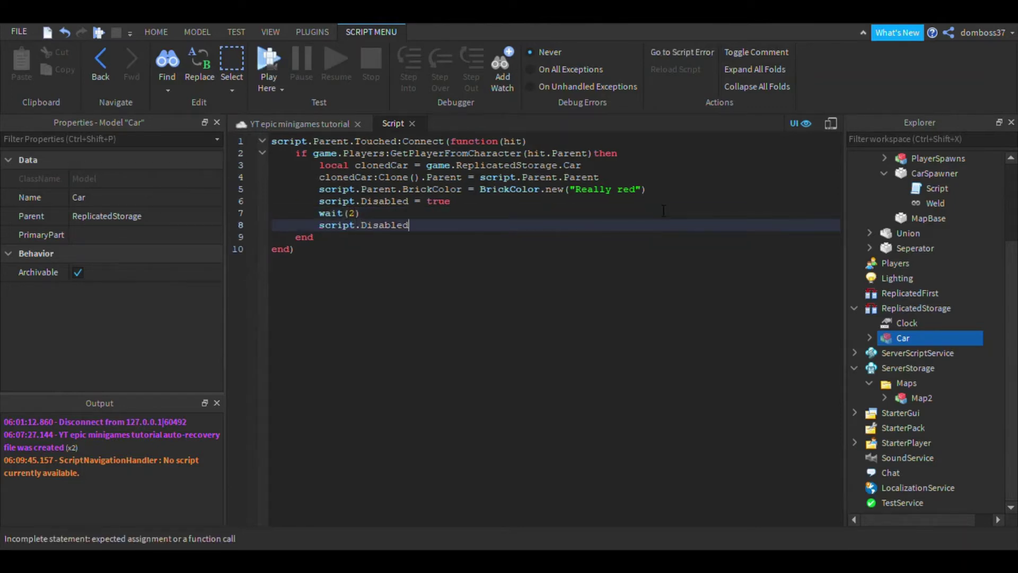
pyautogui.write(' = false')
pyautogui.press('Return')
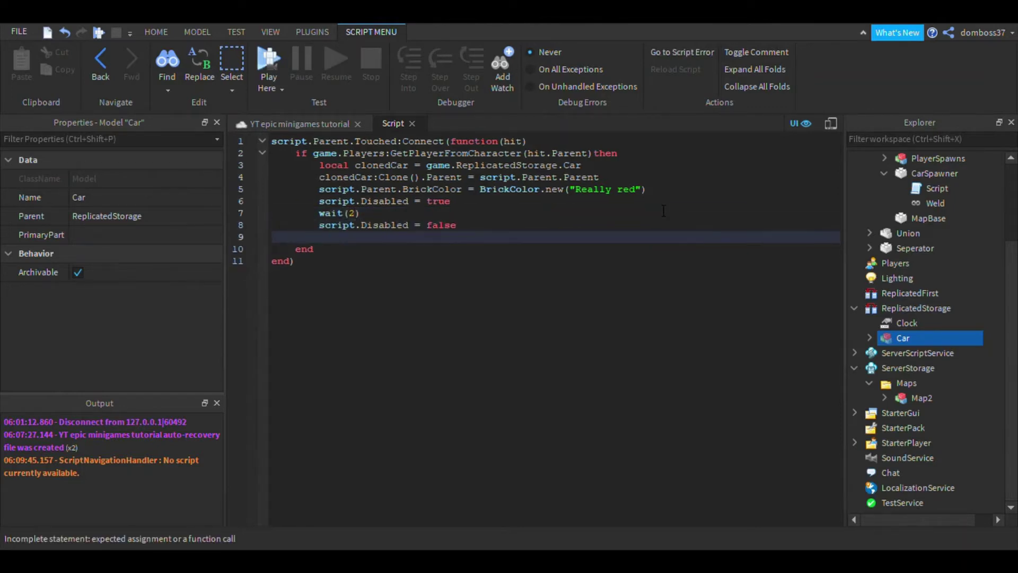
# Add the line script.Parent.BrickColor = BrickColor.new("Lime green") below it and close the script.
pyautogui.write('script.Parent.B')
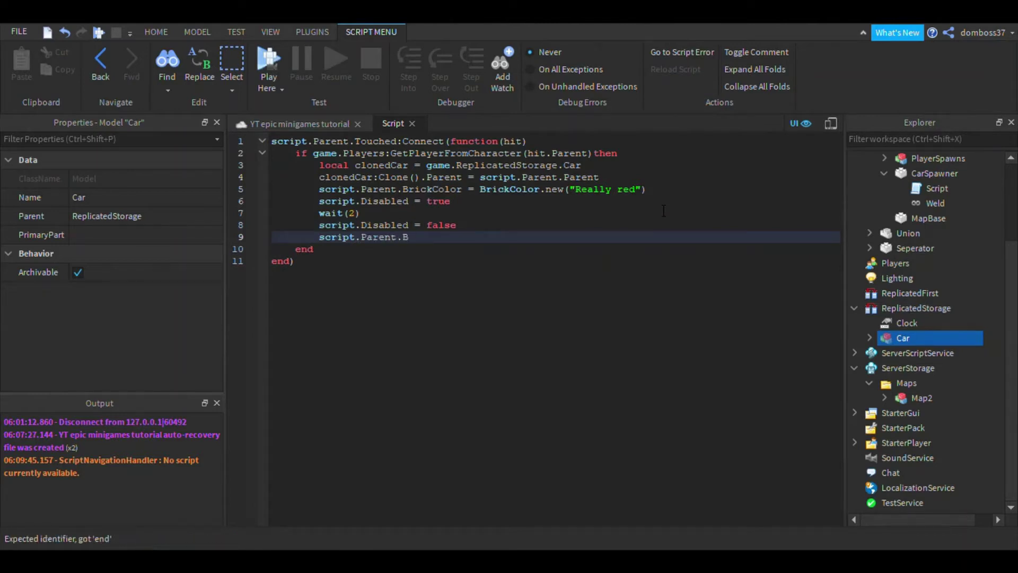
pyautogui.write('rickColor = BrickColor')
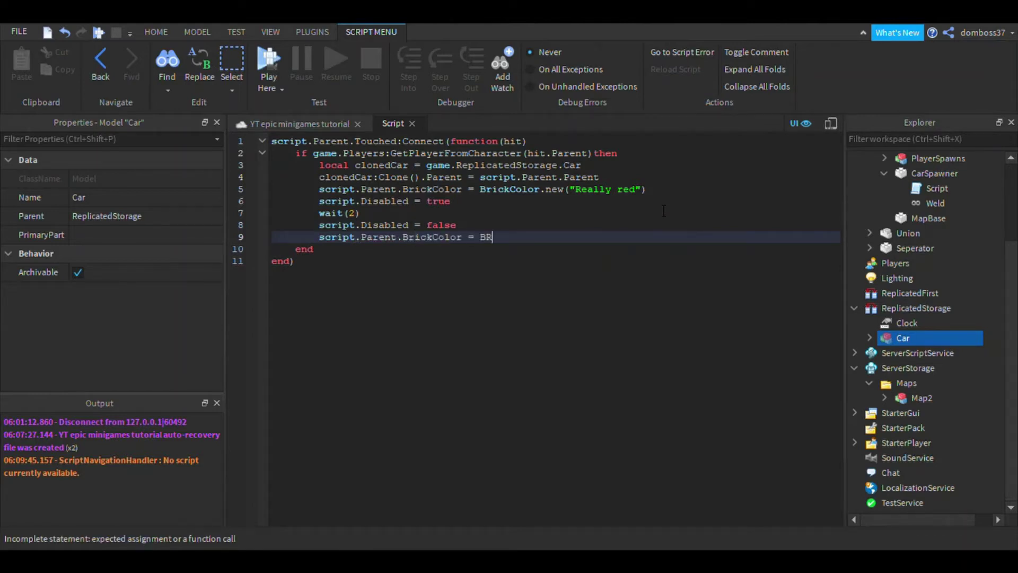
pyautogui.write('.new("L')
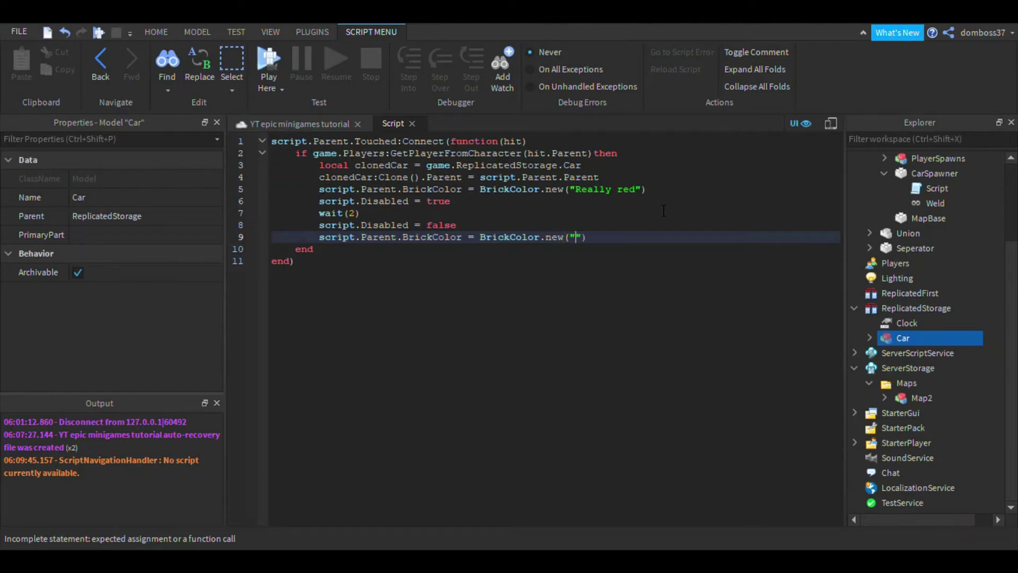
pyautogui.write('ime green"')
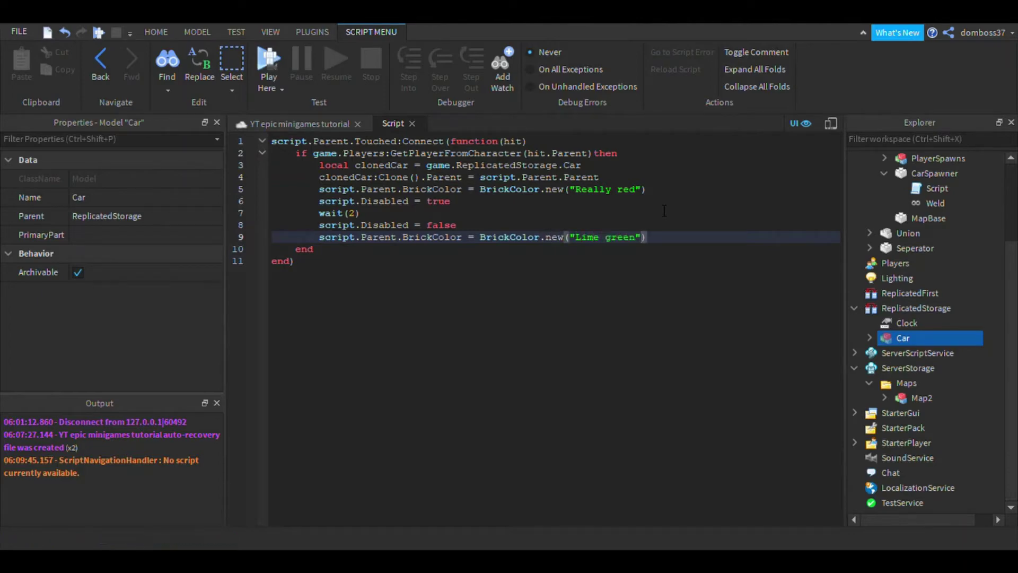
pyautogui.click(412, 124)
# Start a playtest, walk the character onto the green pad and board the spawned car.
pyautogui.moveTo(594, 340); pyautogui.dragTo(619, 306, button='right')
pyautogui.click(627, 62)
pyautogui.click(619, 85)
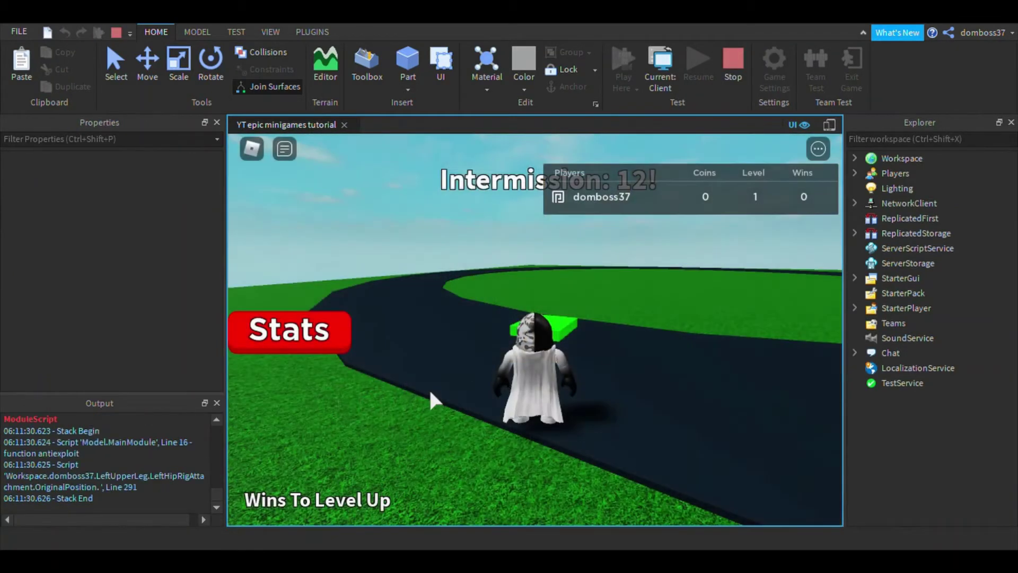
pyautogui.press('w')
pyautogui.moveTo(517, 426); pyautogui.dragTo(560, 389, button='right')
pyautogui.press('Tab')
pyautogui.press('space')
pyautogui.press('w')
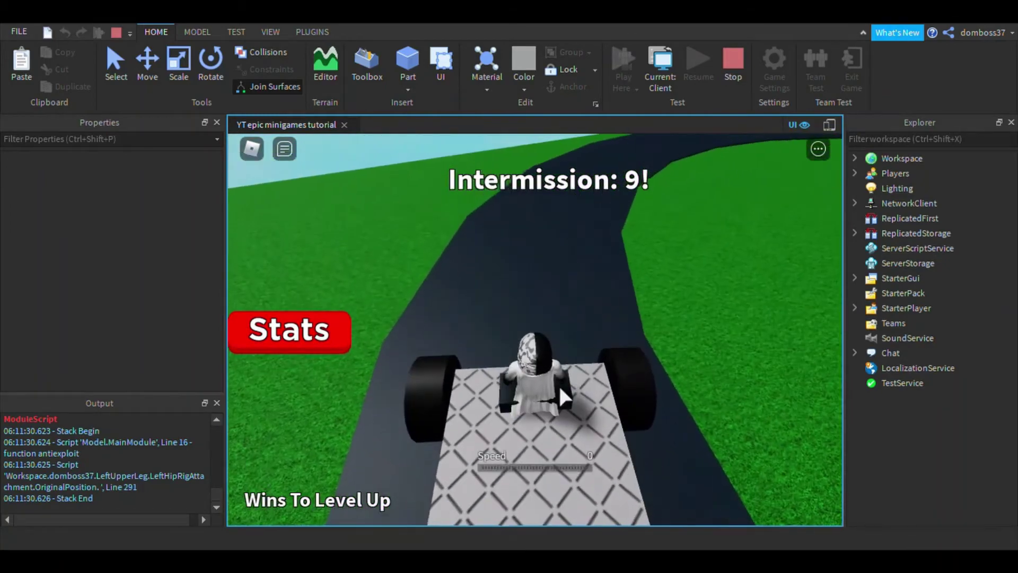
# Drive the car along the track, jump out of it and stop the playtest.
pyautogui.press('w')
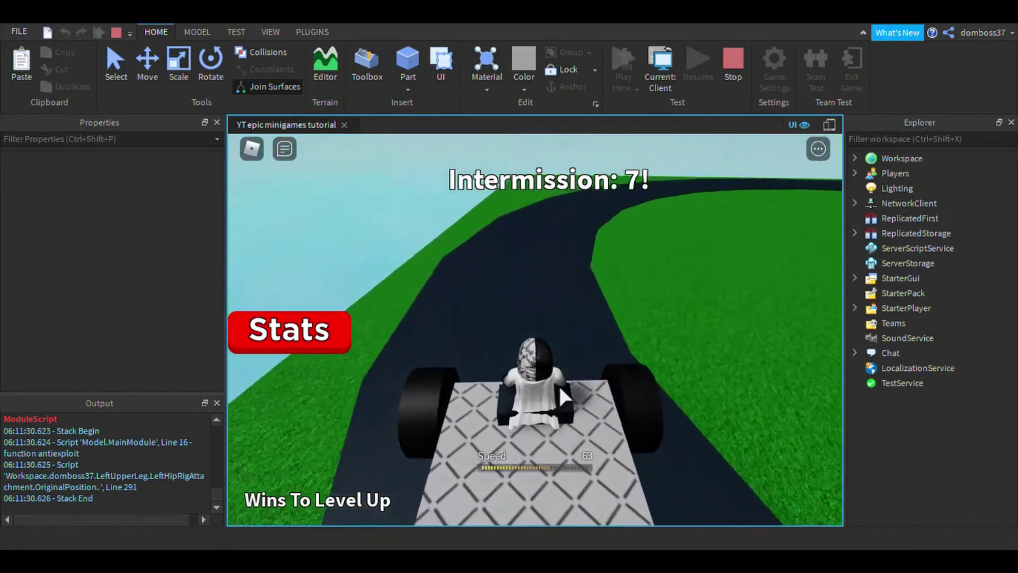
pyautogui.press('w')
pyautogui.press('a')
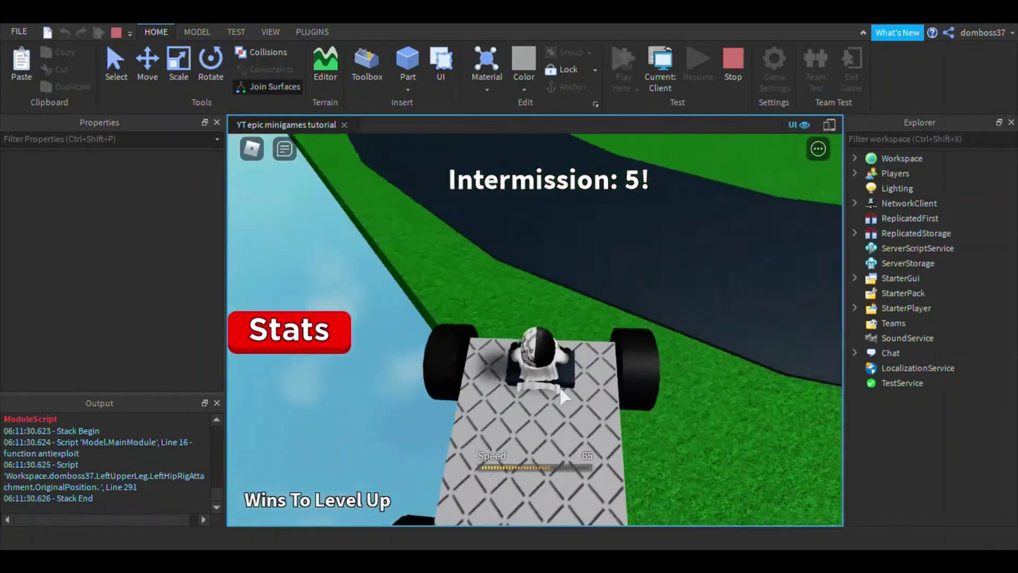
pyautogui.press('space')
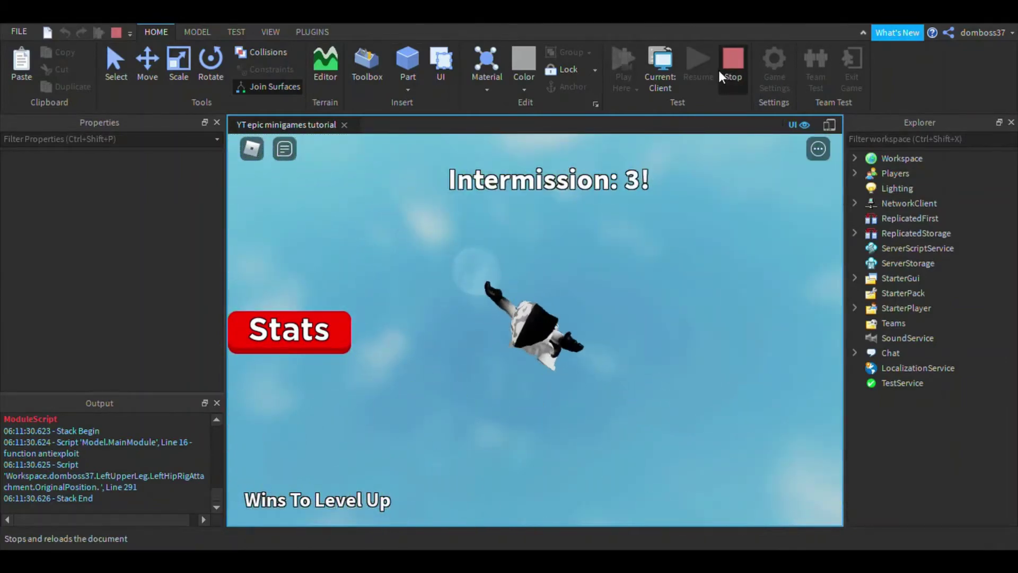
pyautogui.click(733, 80)
# Insert a block part and place it on the outer edge of the grass base beside the track.
pyautogui.scroll(5, 770, 479)
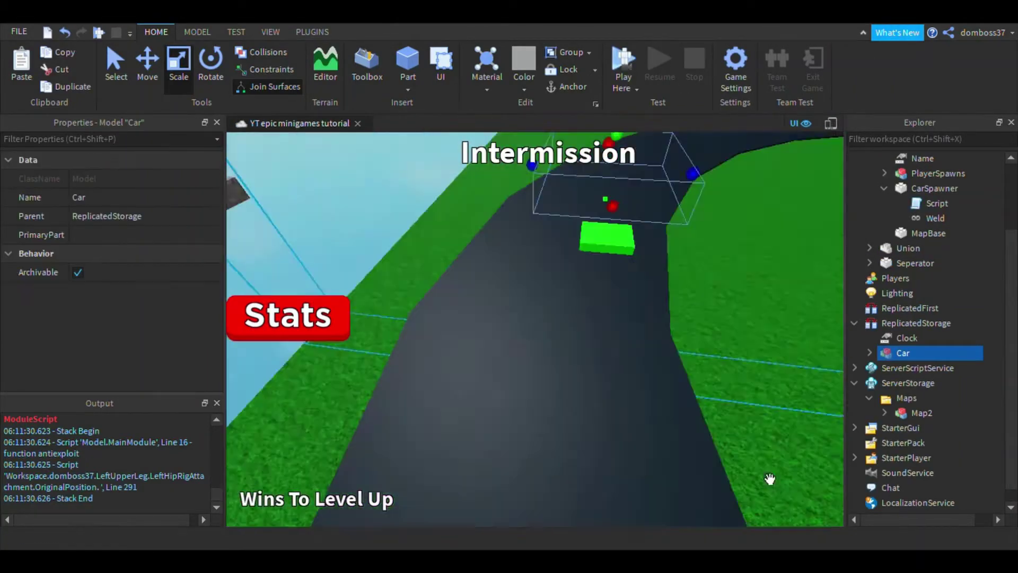
pyautogui.moveTo(770, 479); pyautogui.dragTo(770, 479, button='right')
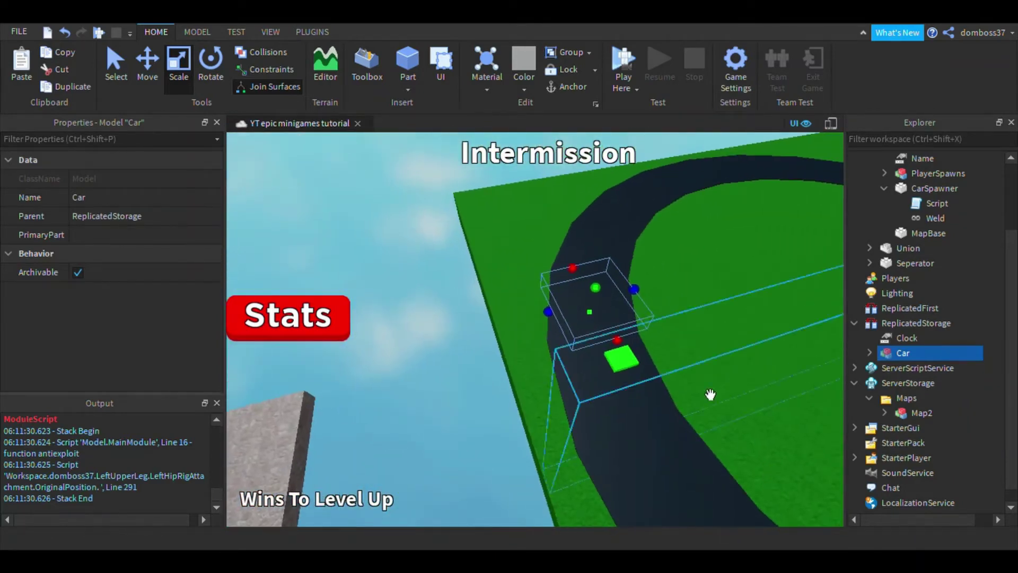
pyautogui.moveTo(646, 323); pyautogui.dragTo(647, 323, button='right')
pyautogui.press('w')
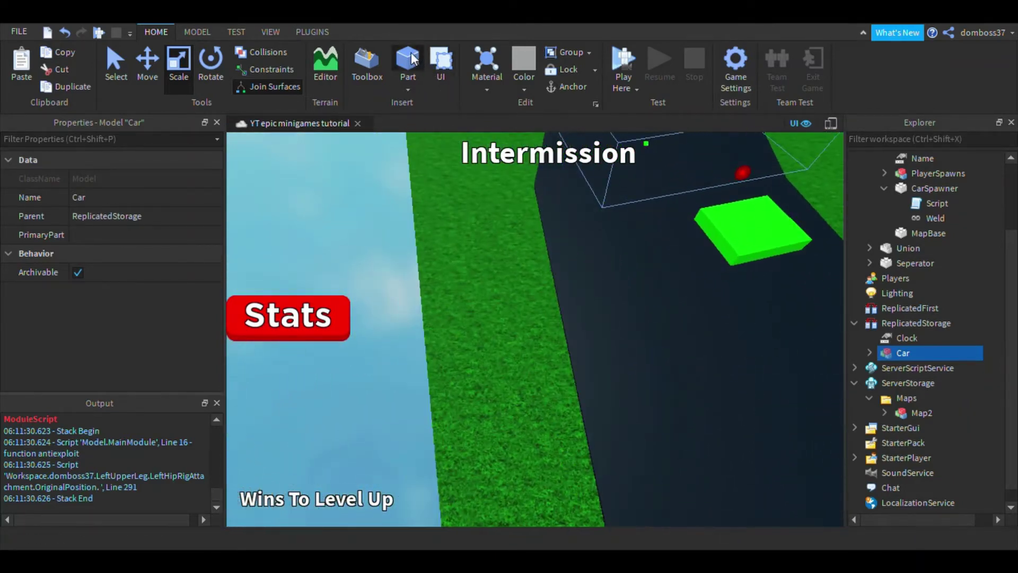
pyautogui.click(409, 62)
pyautogui.moveTo(539, 337); pyautogui.dragTo(510, 385)
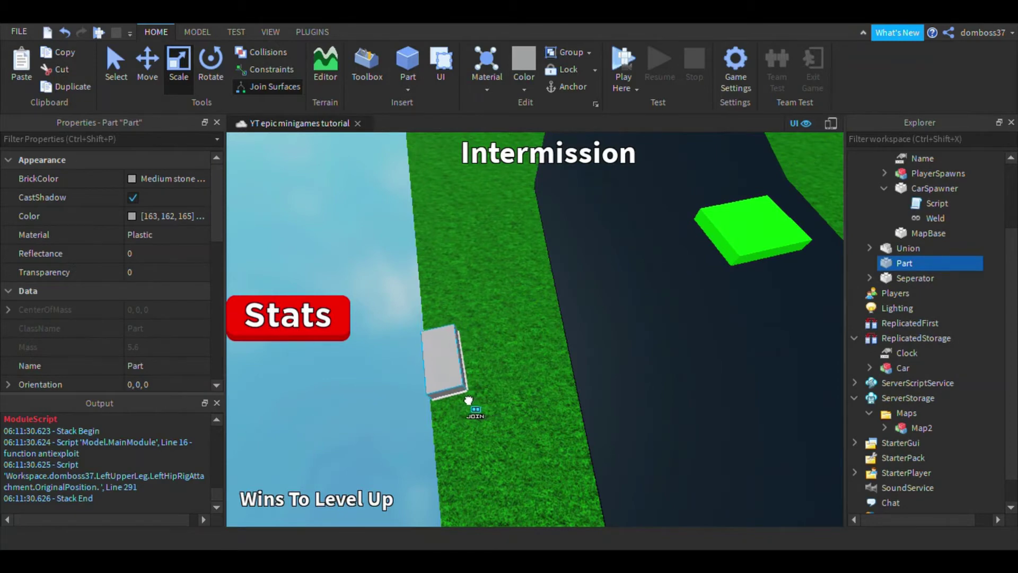
pyautogui.click(474, 393)
# Stretch the new part along the base's edge up to its corner.
pyautogui.moveTo(473, 393); pyautogui.dragTo(552, 397, button='right')
pyautogui.press('a')
pyautogui.moveTo(549, 398); pyautogui.dragTo(456, 402)
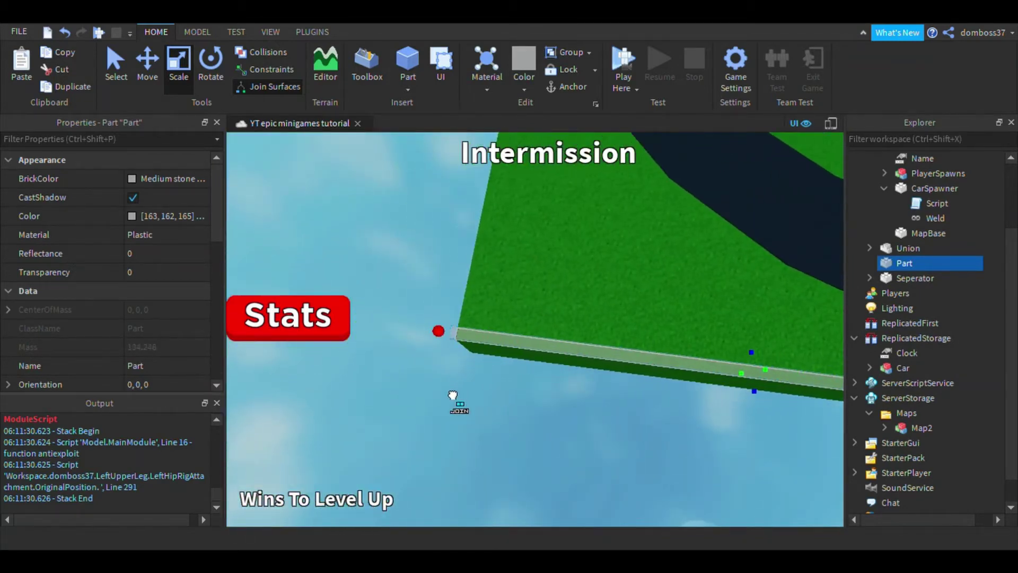
# Raise the strip into a tall wall and extend it to the other corner of the base.
pyautogui.moveTo(464, 399); pyautogui.dragTo(565, 370, button='right')
pyautogui.moveTo(640, 307); pyautogui.dragTo(638, 244)
pyautogui.moveTo(639, 244); pyautogui.dragTo(661, 310, button='right')
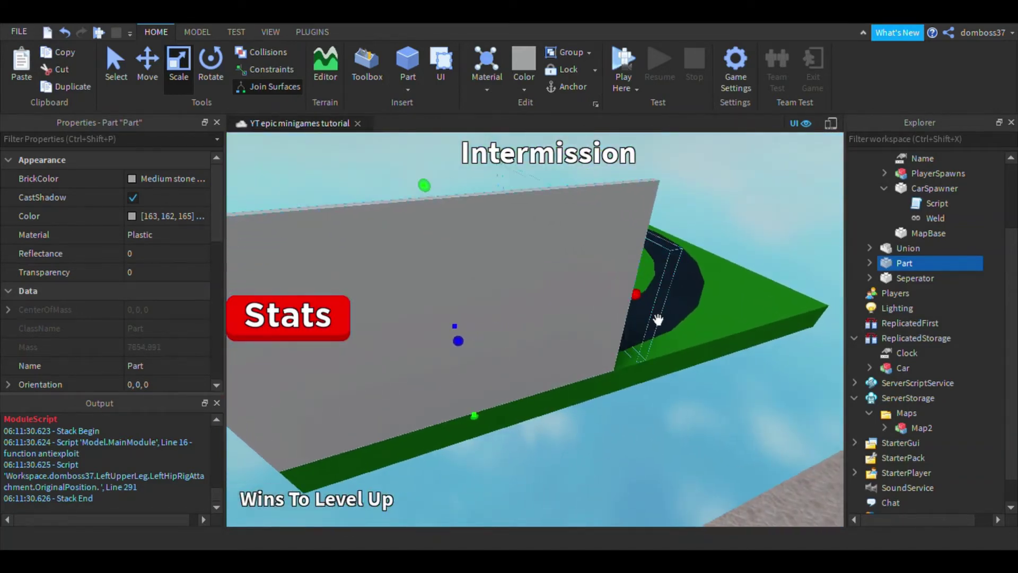
pyautogui.press('d')
pyautogui.moveTo(658, 320); pyautogui.dragTo(749, 311)
pyautogui.moveTo(769, 275); pyautogui.dragTo(629, 332)
# Duplicate the wall and move the copy to the opposite edge of the grass base.
pyautogui.moveTo(652, 253); pyautogui.dragTo(630, 256, button='right')
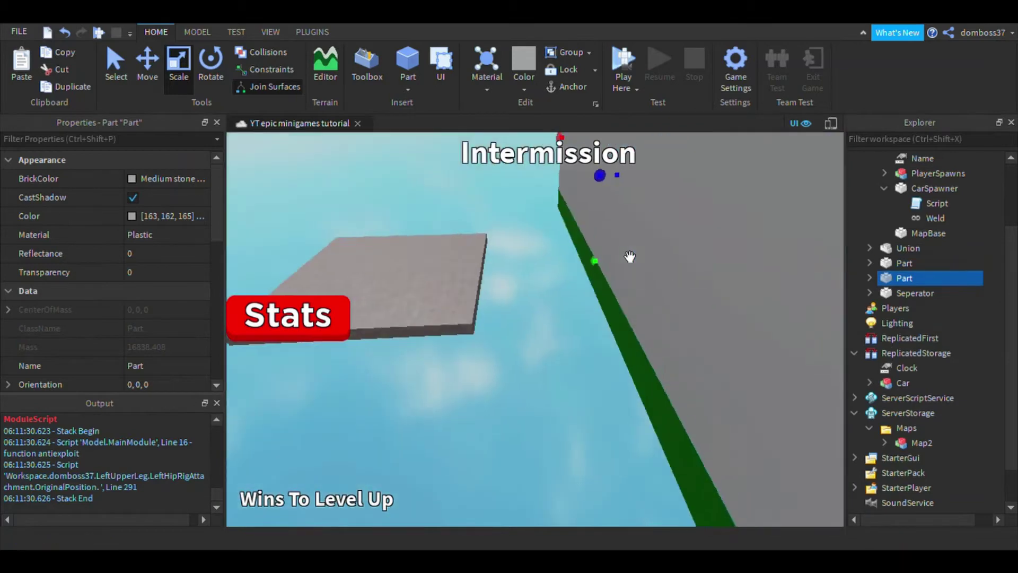
pyautogui.press('s')
pyautogui.click(144, 74)
pyautogui.moveTo(567, 237); pyautogui.dragTo(672, 251)
pyautogui.press('d')
pyautogui.press('d')
pyautogui.press('d')
pyautogui.moveTo(671, 251); pyautogui.dragTo(609, 253, button='right')
pyautogui.press('d')
pyautogui.press('a')
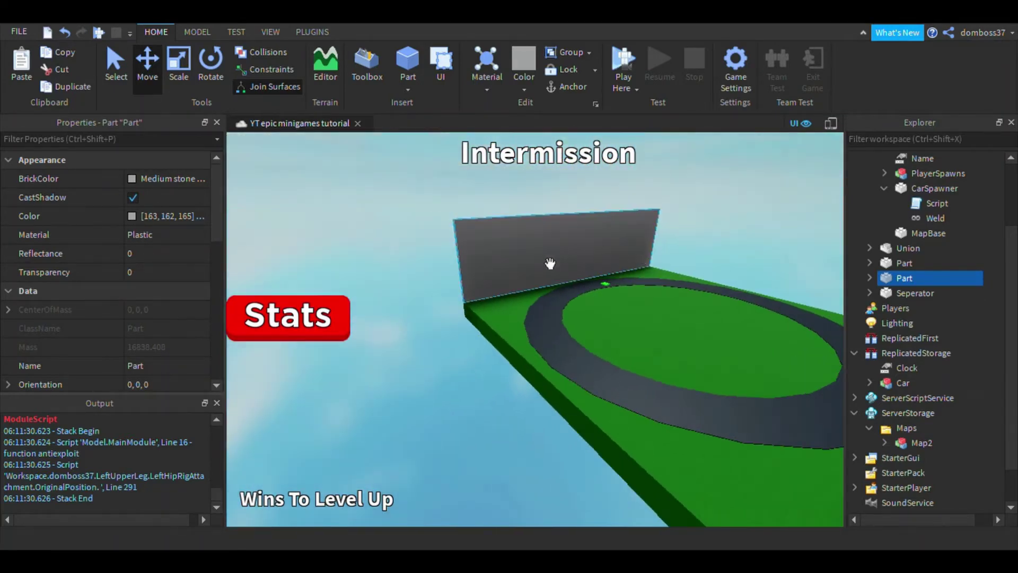
# Select the two opposite walls together.
pyautogui.keyDown('ctrl'); pyautogui.click(509, 276); pyautogui.keyUp('ctrl')
pyautogui.press('s')
pyautogui.moveTo(541, 288); pyautogui.dragTo(549, 293, button='right')
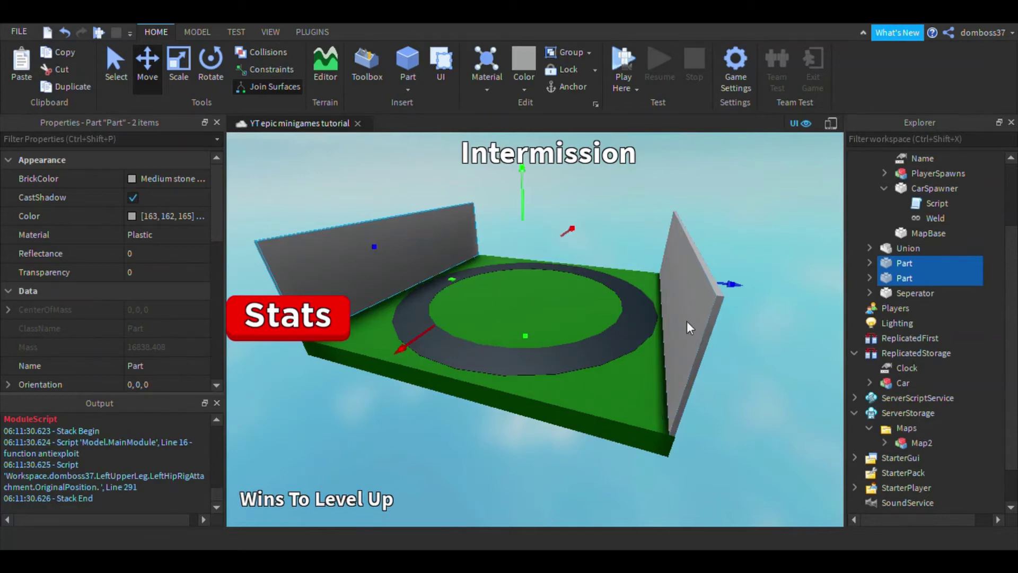
# Duplicate the two side walls and rotate the copies 90 degrees to close off the map's open sides.
pyautogui.hotkey('ctrl', 'd')
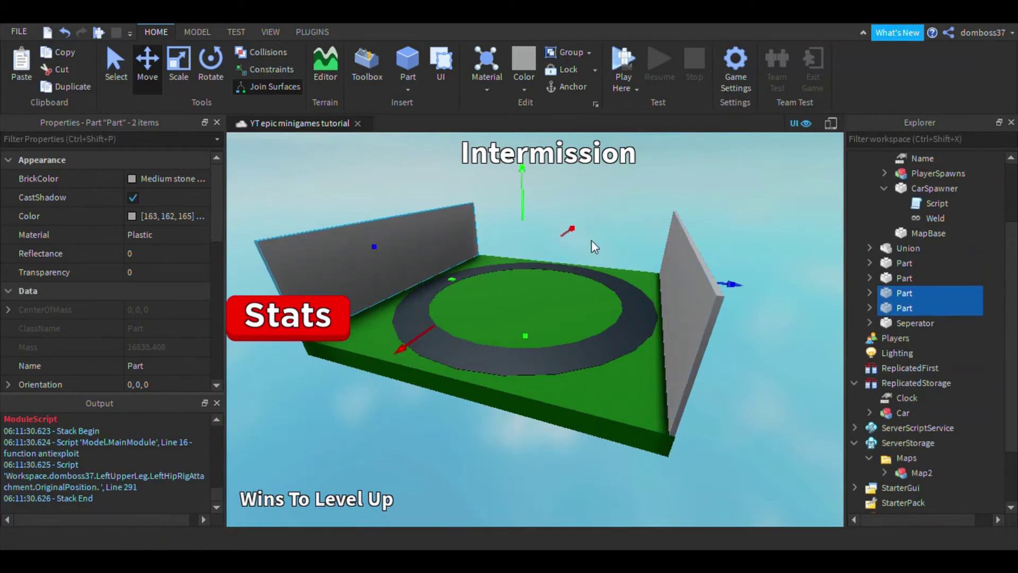
pyautogui.hotkey('ctrl', 'r')
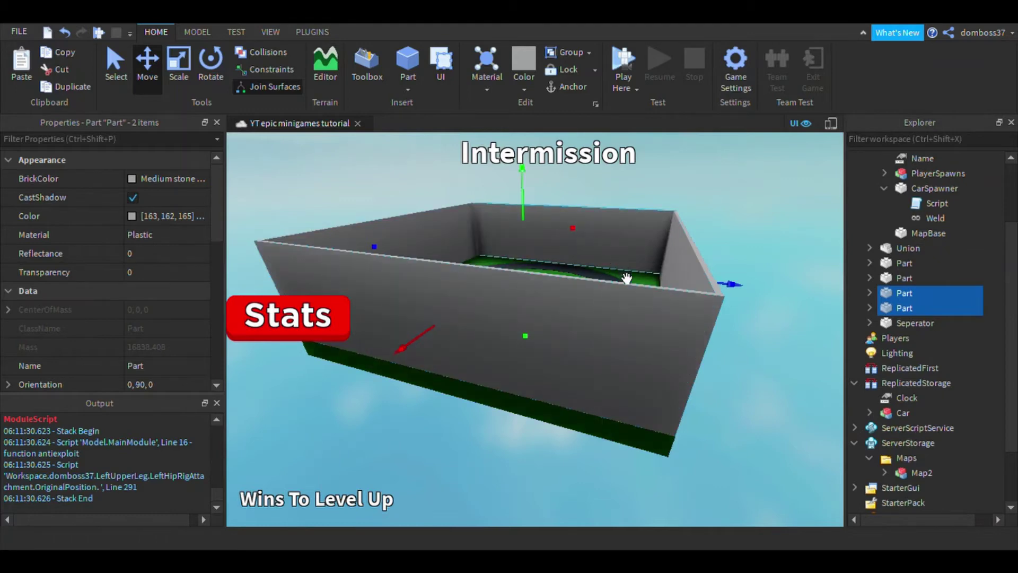
# Group the four walls around the map into a model and name it Barriers.
pyautogui.scroll(3, 619, 269)
pyautogui.scroll(3, 619, 270)
pyautogui.moveTo(619, 269)
pyautogui.mouseDown(button='right')
pyautogui.moveTo(633, 302)
pyautogui.moveTo(632, 266)
pyautogui.mouseUp(button='right')
pyautogui.keyDown('ctrl'); pyautogui.click(625, 279); pyautogui.keyUp('ctrl')
pyautogui.keyDown('ctrl'); pyautogui.click(627, 279); pyautogui.keyUp('ctrl')
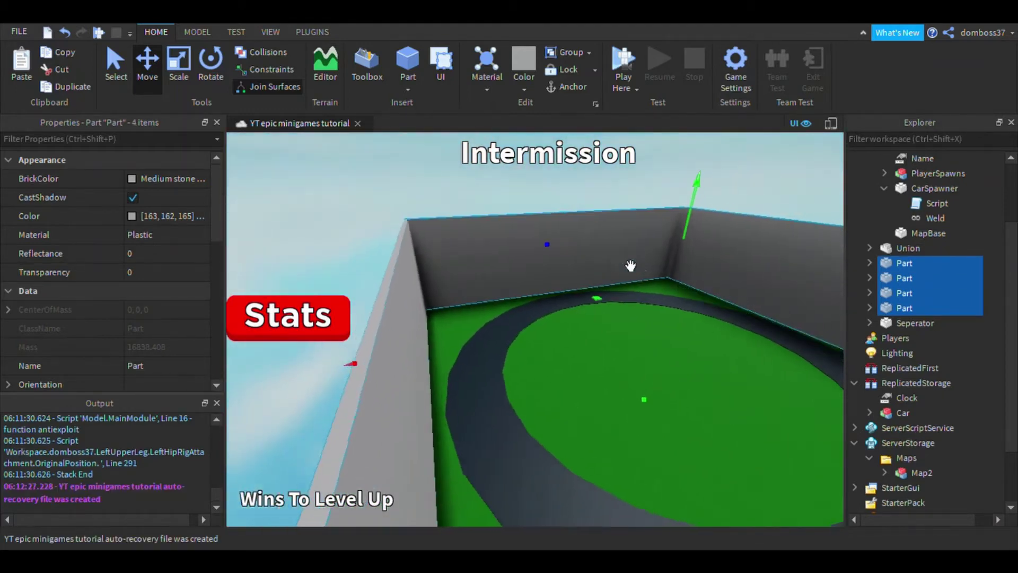
pyautogui.scroll(-2, 631, 266)
pyautogui.press('s')
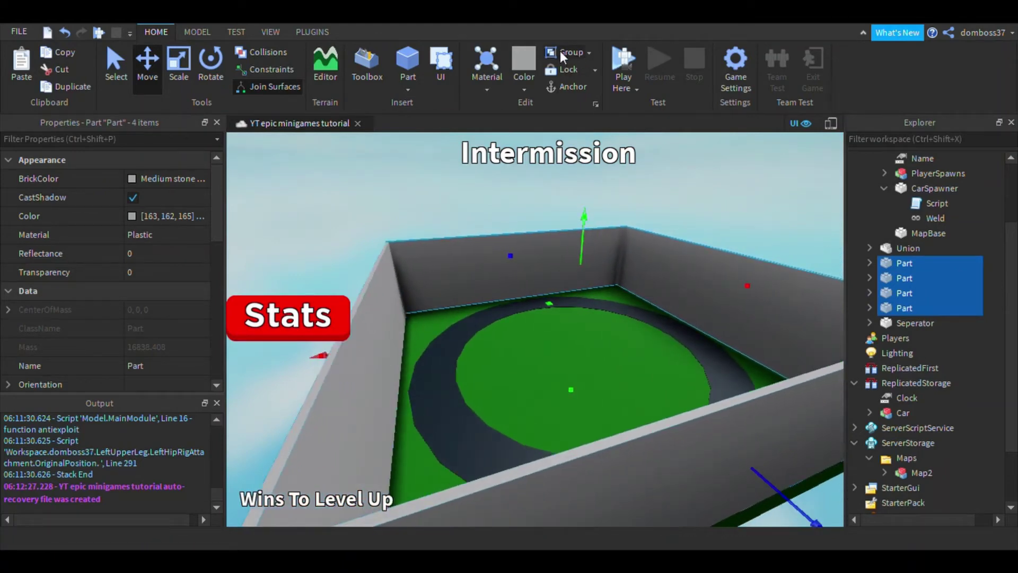
pyautogui.click(561, 52)
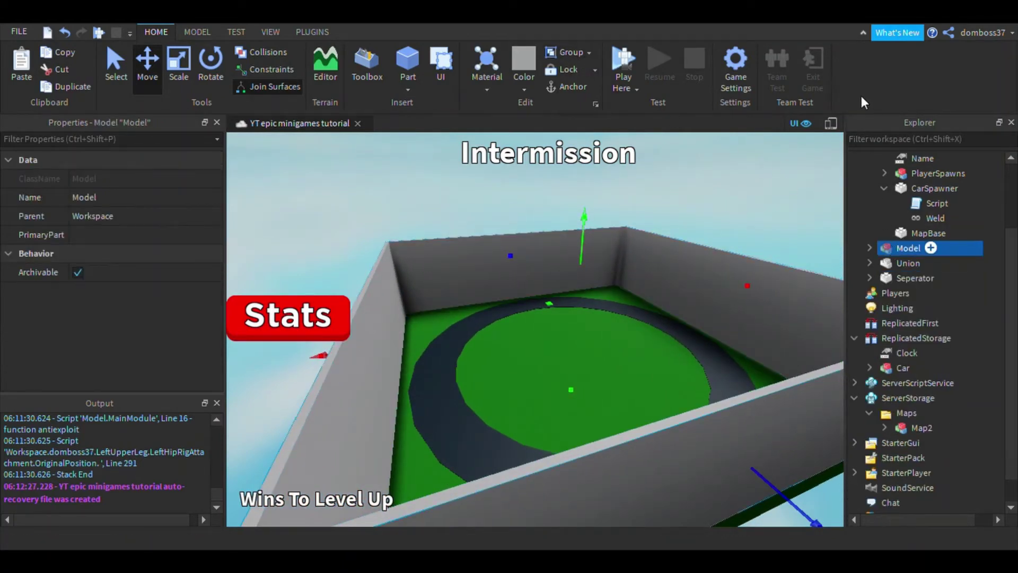
pyautogui.click(118, 198)
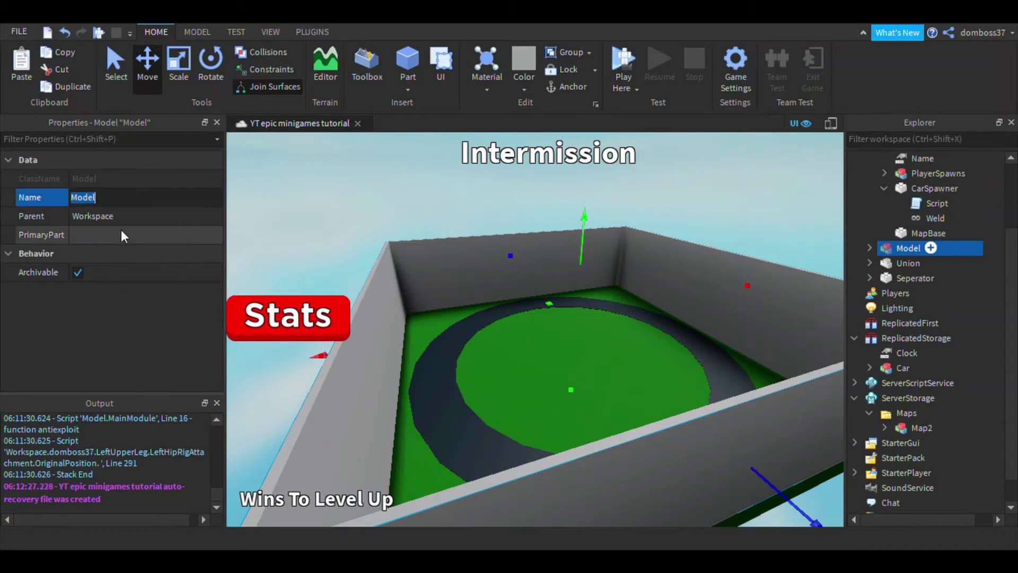
pyautogui.write('Barriers')
pyautogui.press('Return')
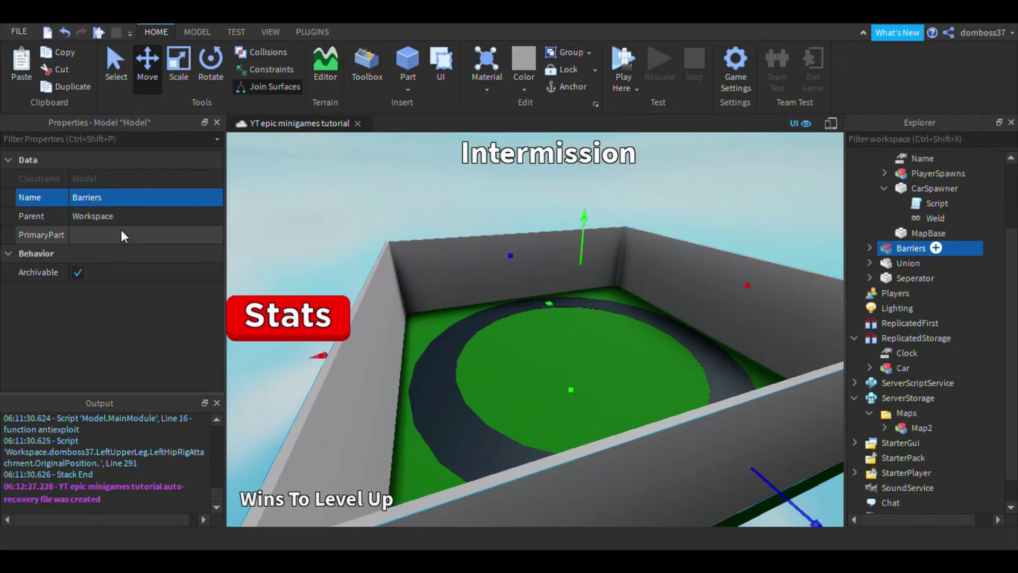
# Set the transparency of all four wall parts in the Barriers model to 1.
pyautogui.click(869, 247)
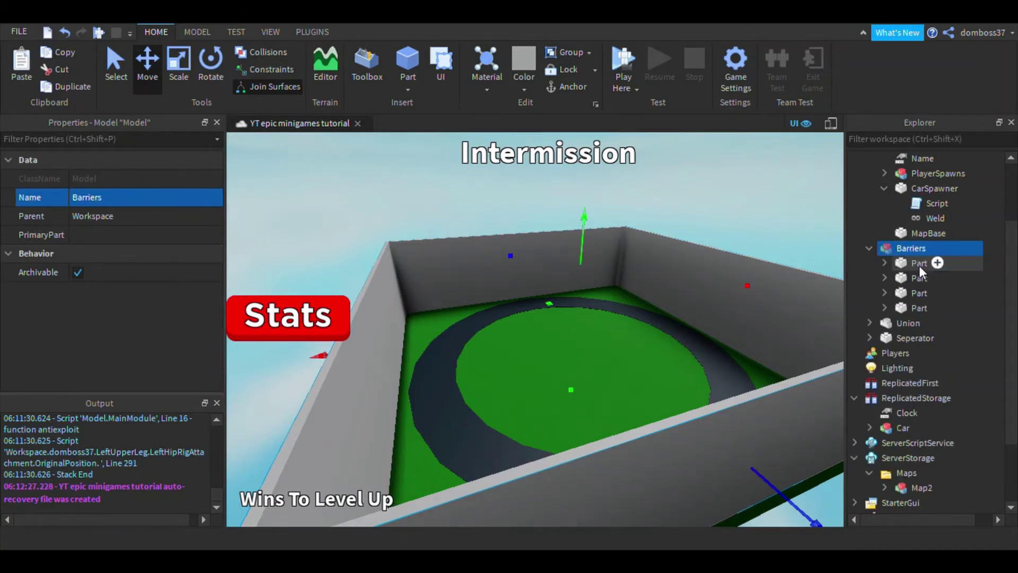
pyautogui.click(918, 264)
pyautogui.keyDown('shift'); pyautogui.click(912, 308); pyautogui.keyUp('shift')
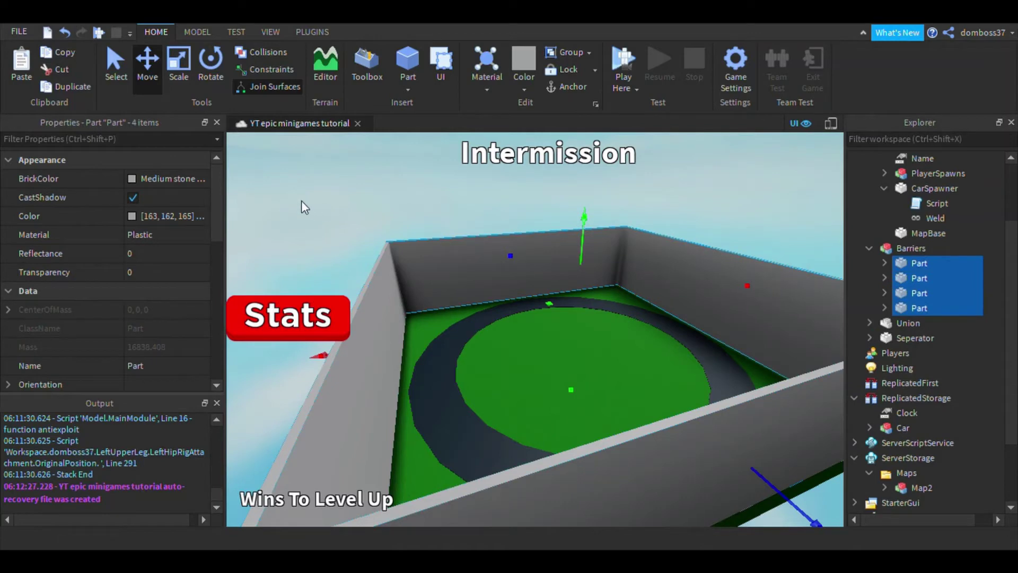
pyautogui.click(167, 272)
pyautogui.write('1')
pyautogui.moveTo(423, 341); pyautogui.dragTo(471, 333, button='right')
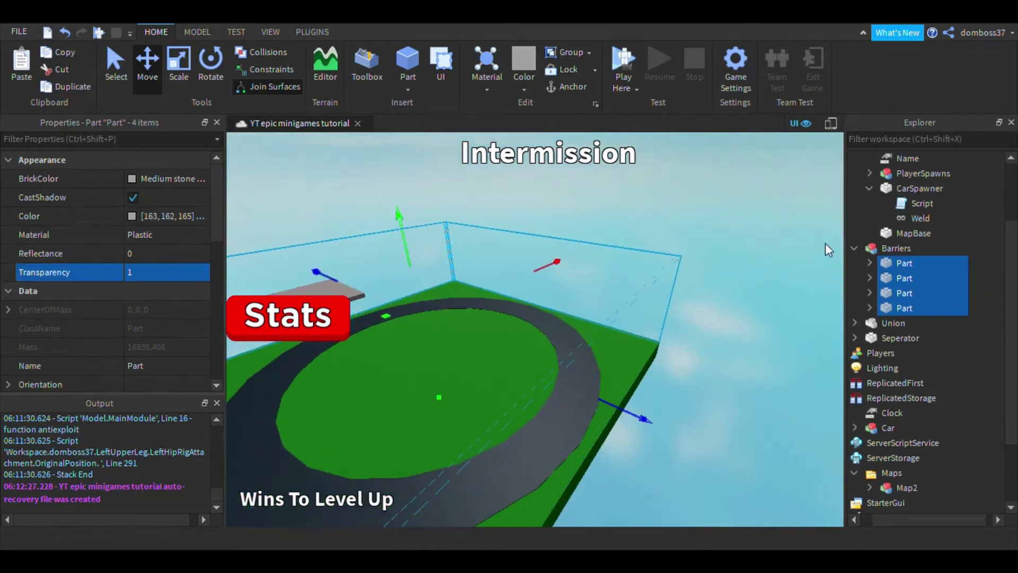
# Move the Barriers model into Map1.
pyautogui.click(853, 248)
pyautogui.moveTo(895, 248); pyautogui.dragTo(944, 237)
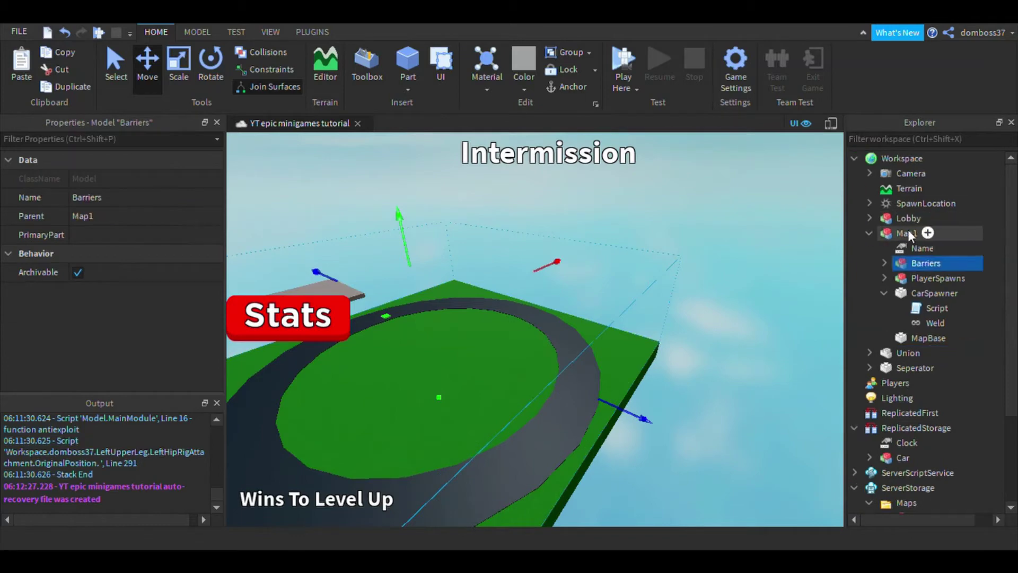
pyautogui.click(768, 326)
# Insert a cylinder part over the track near the green car spawner.
pyautogui.moveTo(765, 337); pyautogui.dragTo(825, 332, button='right')
pyautogui.press('w')
pyautogui.scroll(4, 785, 354)
pyautogui.click(884, 293)
pyautogui.scroll(-2, 826, 331)
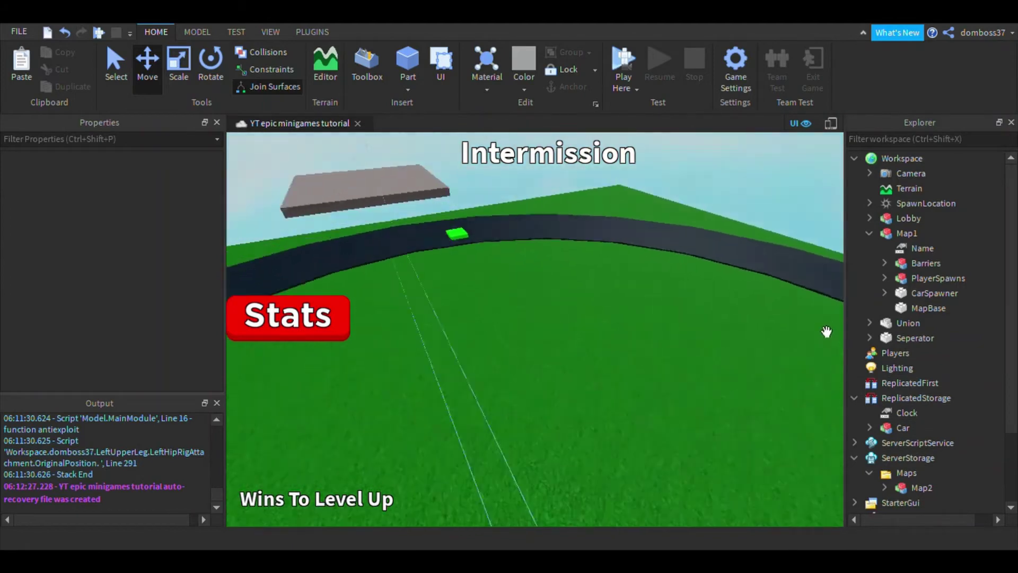
pyautogui.press('a')
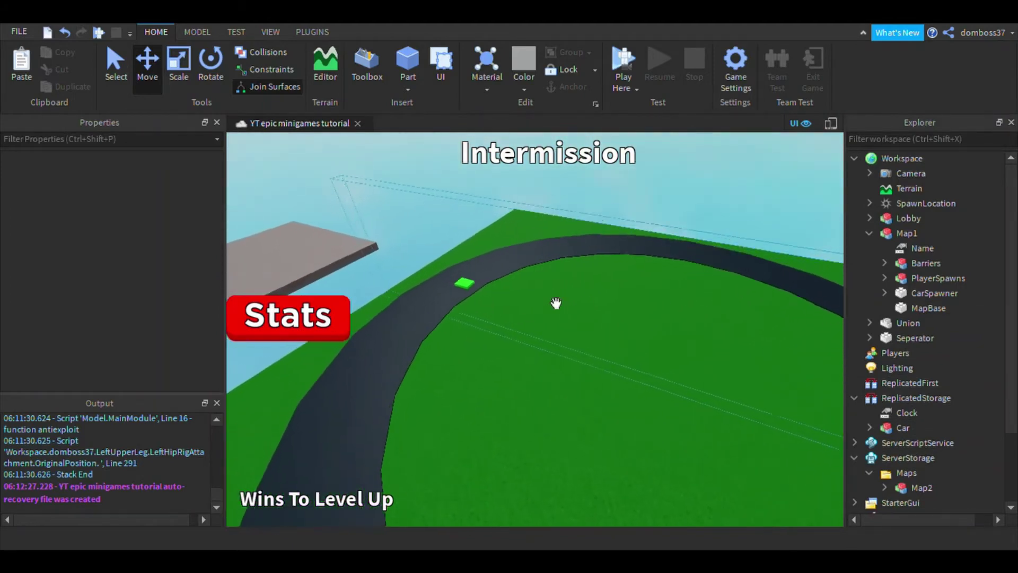
pyautogui.press('a')
pyautogui.moveTo(556, 303); pyautogui.dragTo(550, 303, button='right')
pyautogui.press('w')
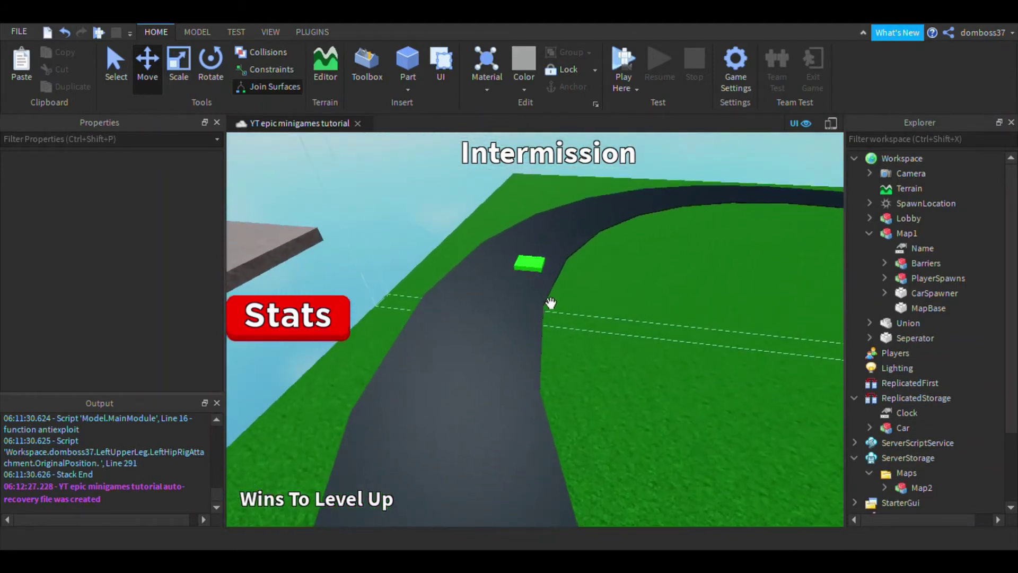
pyautogui.click(407, 90)
pyautogui.click(436, 156)
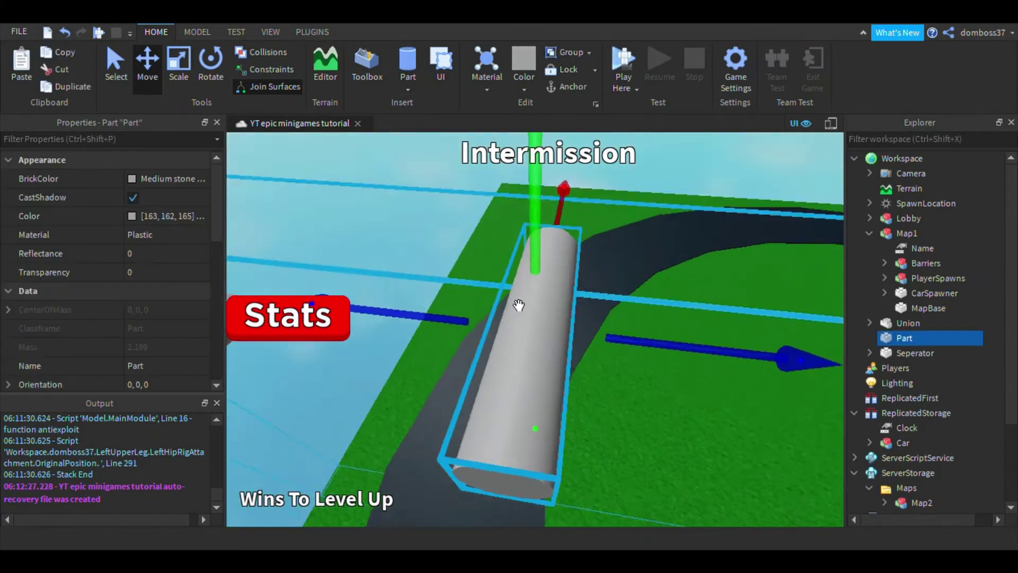
# Shift the new cylinder along the track and rotate it upright to an orientation of 0, 90, -90.
pyautogui.scroll(-5, 518, 306)
pyautogui.scroll(-3, 491, 435)
pyautogui.moveTo(536, 347); pyautogui.dragTo(520, 444)
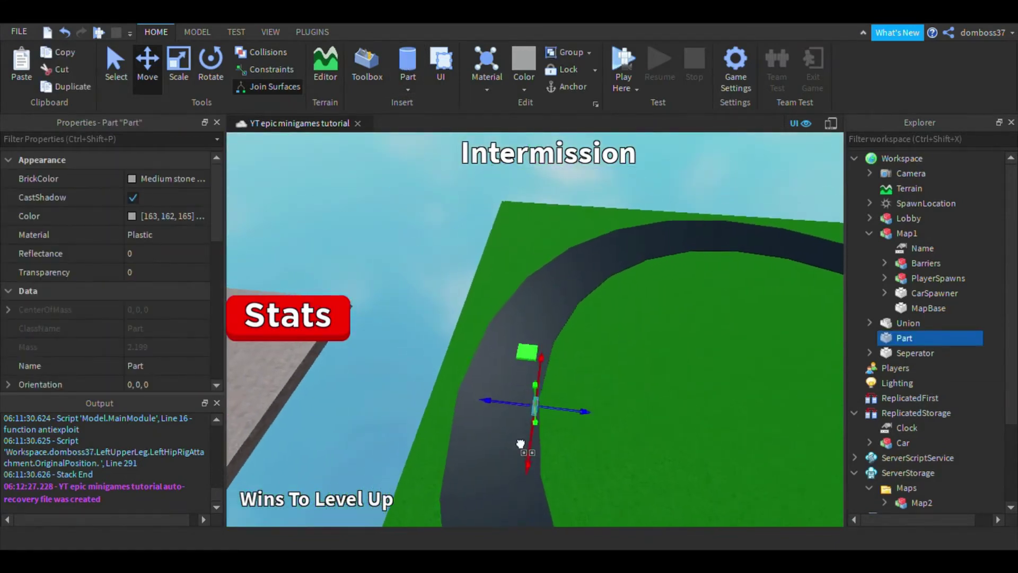
pyautogui.scroll(4, 520, 443)
pyautogui.moveTo(520, 444); pyautogui.dragTo(498, 444, button='right')
pyautogui.moveTo(498, 443); pyautogui.dragTo(731, 319)
pyautogui.moveTo(732, 284); pyautogui.dragTo(317, 156, button='right')
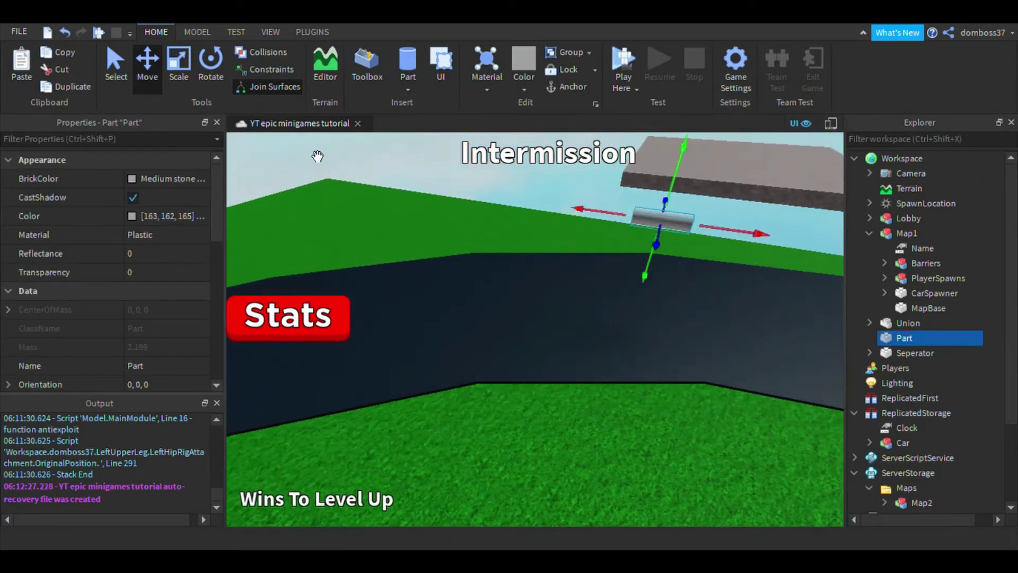
pyautogui.moveTo(456, 307); pyautogui.dragTo(652, 228, button='right')
pyautogui.hotkey('ctrl', 'r')
pyautogui.hotkey('ctrl', 't')
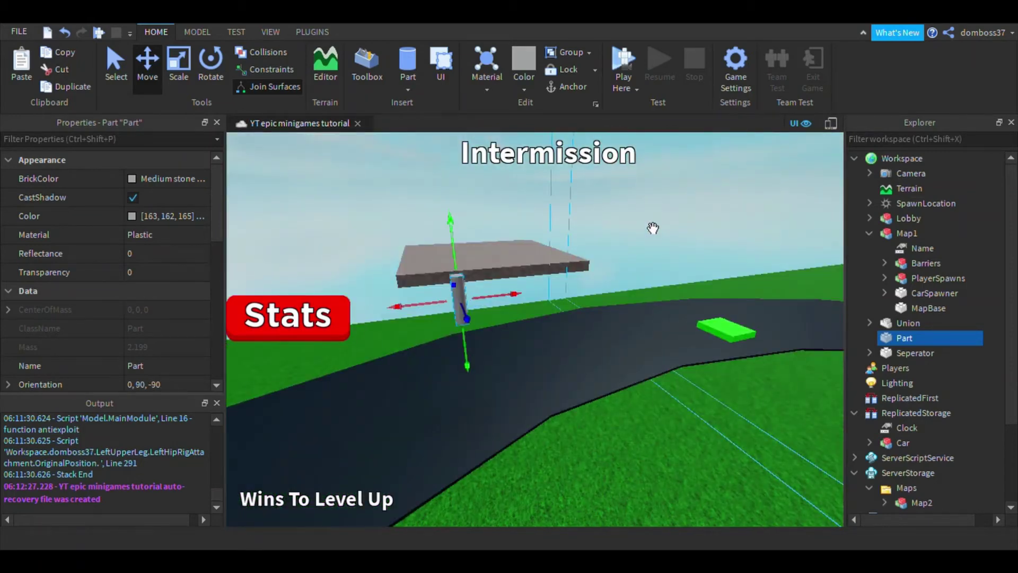
# Position the upright cylinder on the middle of the track, just in front of the green car spawner.
pyautogui.moveTo(566, 318); pyautogui.dragTo(571, 318, button='right')
pyautogui.press('w')
pyautogui.press('a')
pyautogui.moveTo(637, 274); pyautogui.dragTo(621, 354)
pyautogui.moveTo(620, 355); pyautogui.dragTo(642, 355, button='right')
pyautogui.press('a')
pyautogui.press('s')
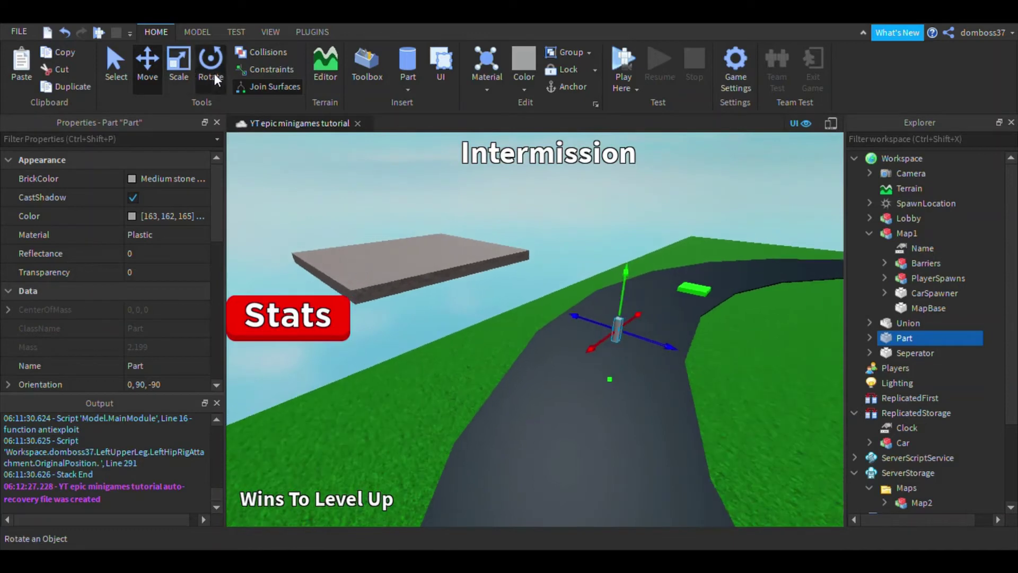
# Scale the cylinder up into a large drum standing on the track.
pyautogui.click(214, 74)
pyautogui.click(186, 65)
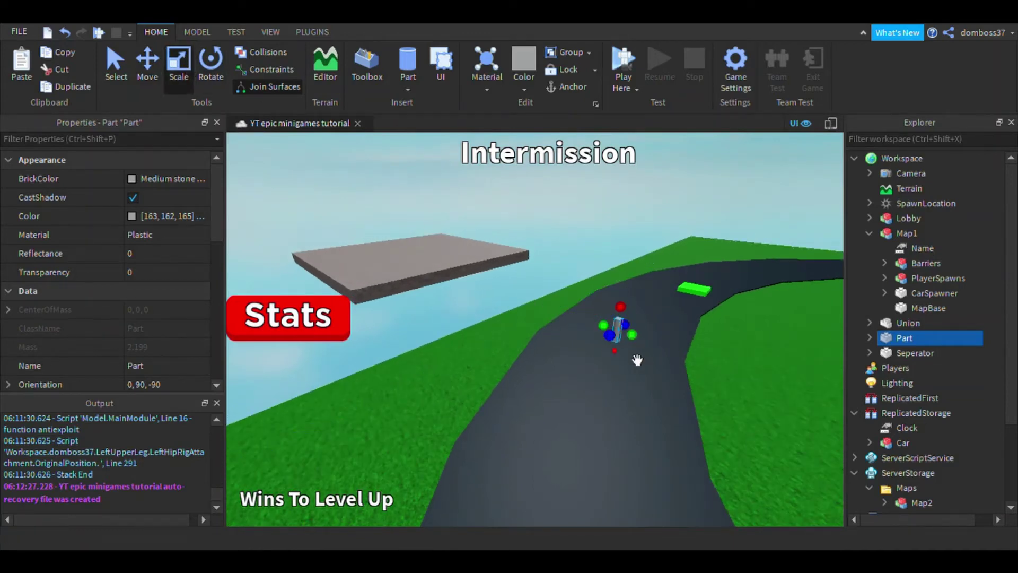
pyautogui.moveTo(619, 372); pyautogui.dragTo(580, 406)
pyautogui.moveTo(628, 354); pyautogui.dragTo(631, 307)
pyautogui.moveTo(631, 313); pyautogui.dragTo(631, 307, button='right')
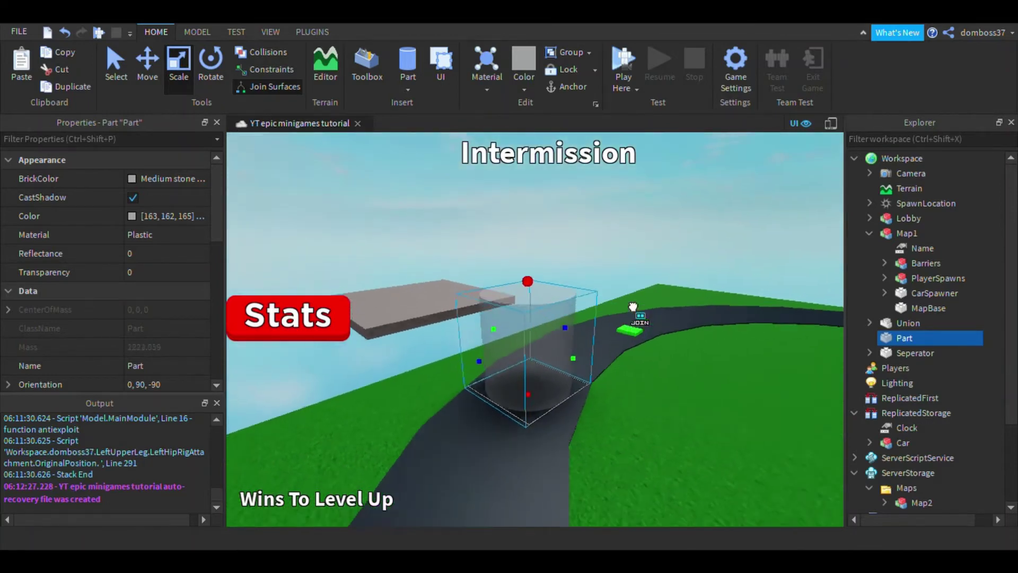
pyautogui.moveTo(632, 307); pyautogui.dragTo(619, 332)
pyautogui.scroll(5, 603, 330)
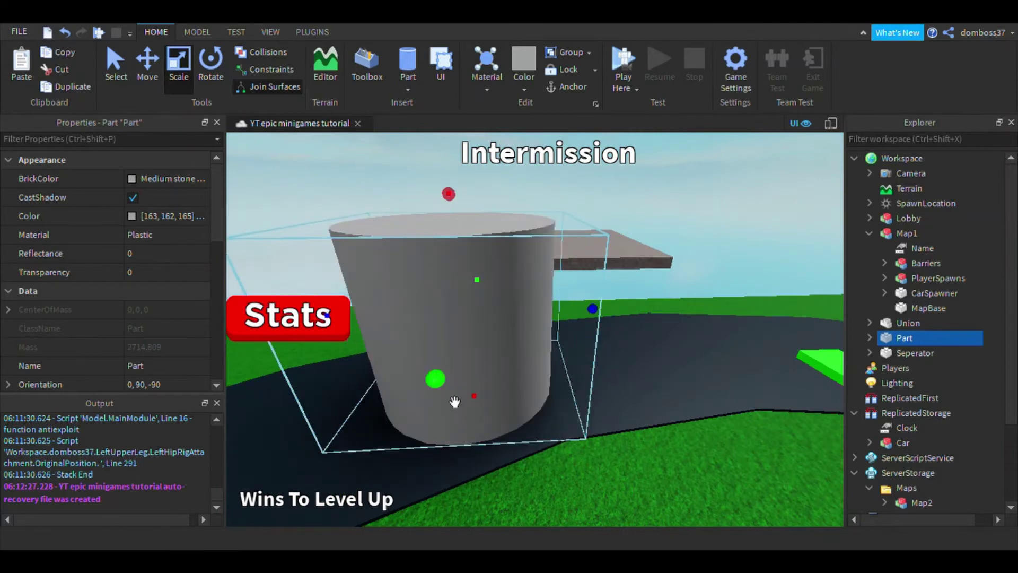
# Widen the cylinder further so that it spans the full width of the track.
pyautogui.moveTo(454, 404); pyautogui.dragTo(454, 427)
pyautogui.press('a')
pyautogui.moveTo(454, 425); pyautogui.dragTo(455, 424, button='right')
pyautogui.press('s')
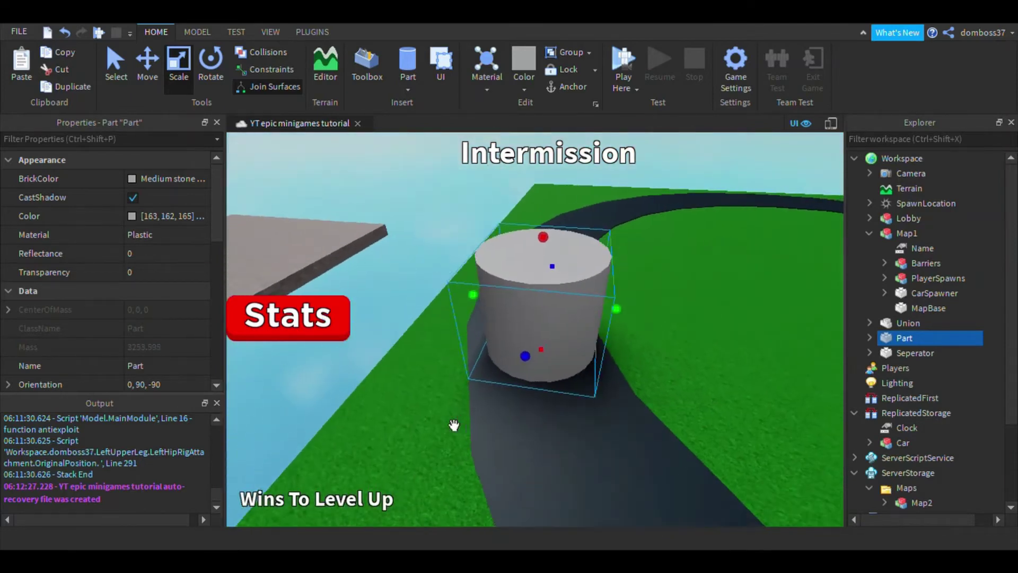
pyautogui.scroll(2, 532, 380)
pyautogui.moveTo(490, 314); pyautogui.dragTo(481, 317)
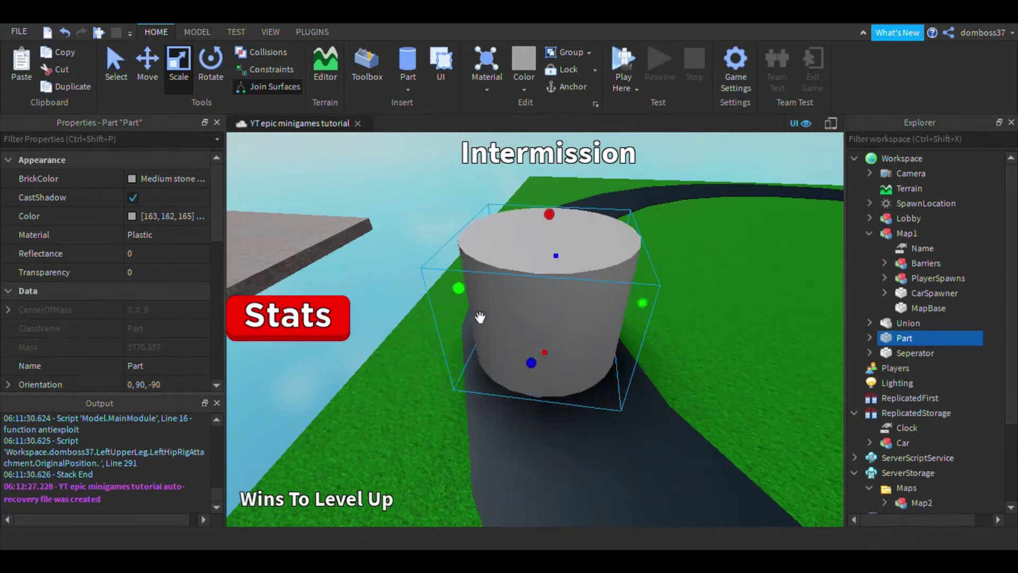
# Stretch the cylinder upward into a tall column.
pyautogui.press('d')
pyautogui.moveTo(550, 382); pyautogui.dragTo(550, 381, button='right')
pyautogui.press('w')
pyautogui.press('a')
pyautogui.press('s')
pyautogui.press('d')
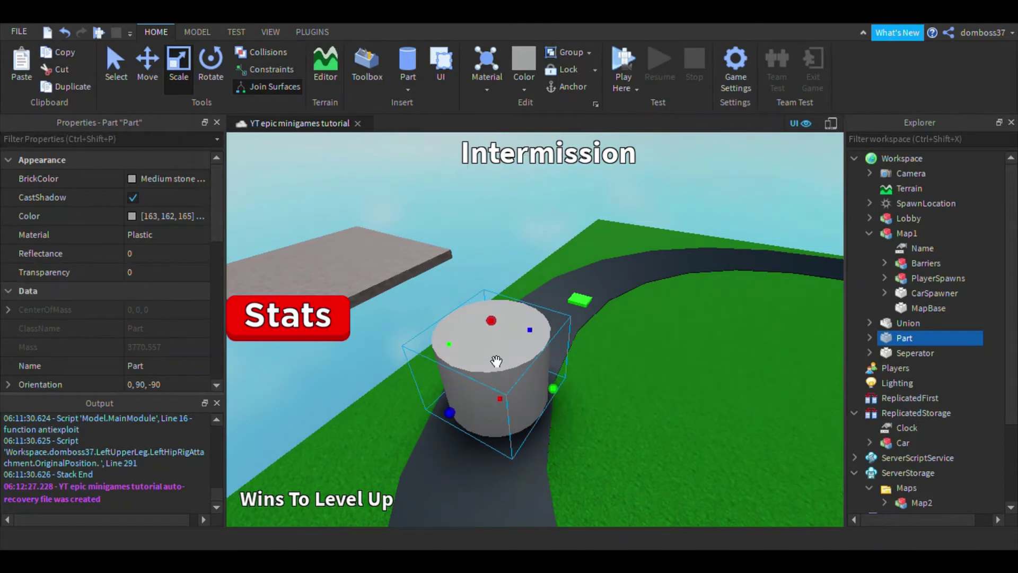
pyautogui.moveTo(522, 341); pyautogui.dragTo(525, 281, button='right')
# Color the cylinder New Yeller, set its transparency to 0.35 and turn off its shadow casting.
pyautogui.click(186, 178)
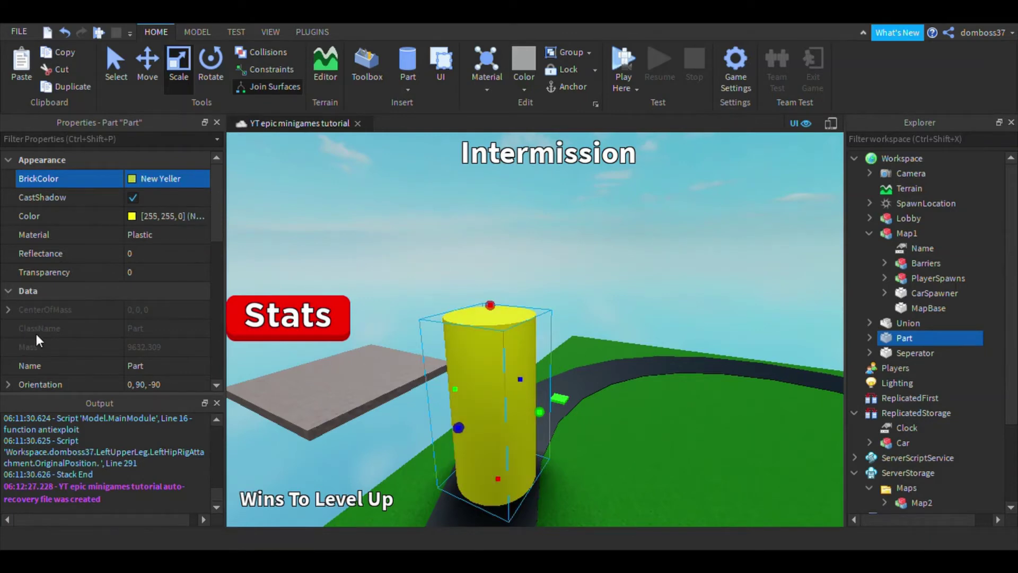
pyautogui.click(152, 272)
pyautogui.moveTo(178, 273); pyautogui.dragTo(186, 272)
pyautogui.click(148, 195)
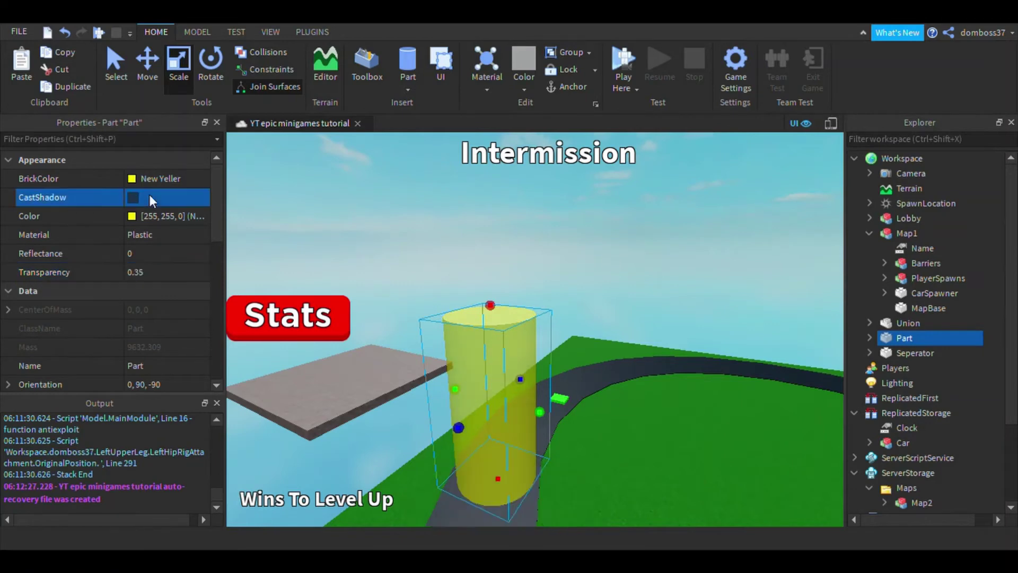
# Rename the yellow cylinder WinPlace.
pyautogui.moveTo(464, 307); pyautogui.dragTo(429, 297, button='right')
pyautogui.press('w')
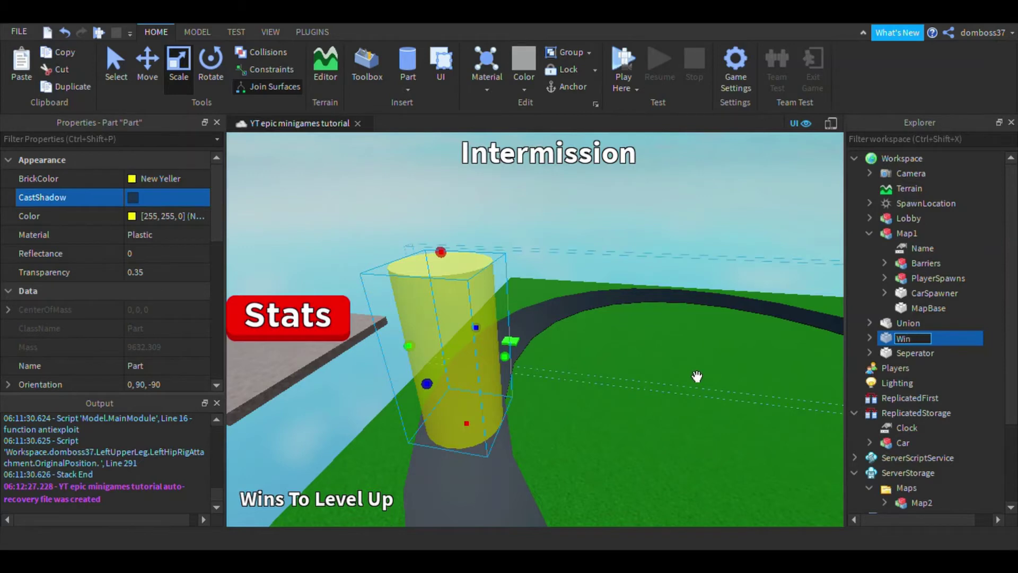
pyautogui.press('Return')
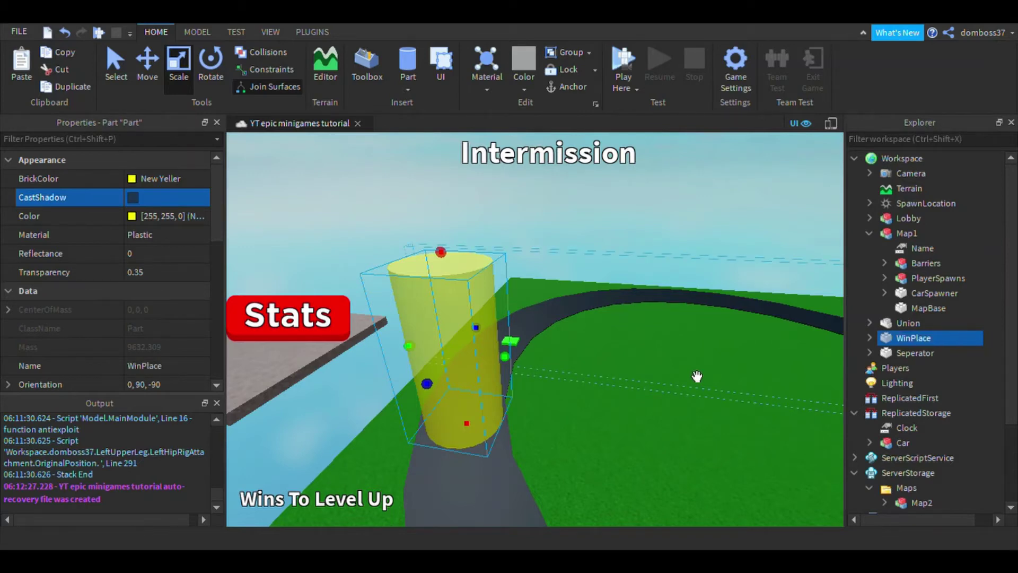
# Examine the contents of Map2 in the ServerStorage Maps folder, including its AwardWin part.
pyautogui.moveTo(697, 374); pyautogui.dragTo(630, 323, button='right')
pyautogui.click(674, 343)
pyautogui.press('s')
pyautogui.scroll(-2, 920, 374)
pyautogui.scroll(-1, 920, 373)
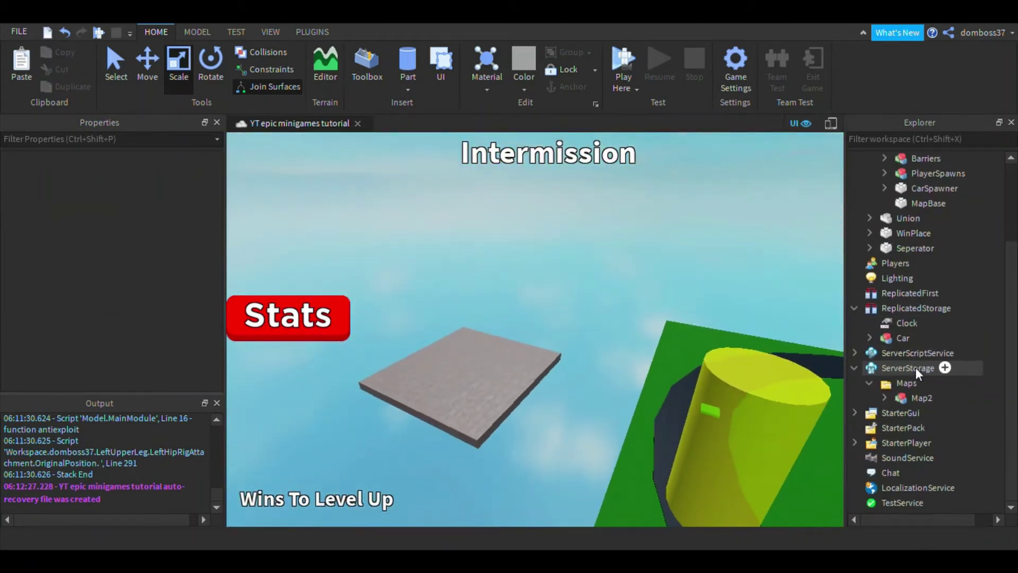
pyautogui.click(887, 397)
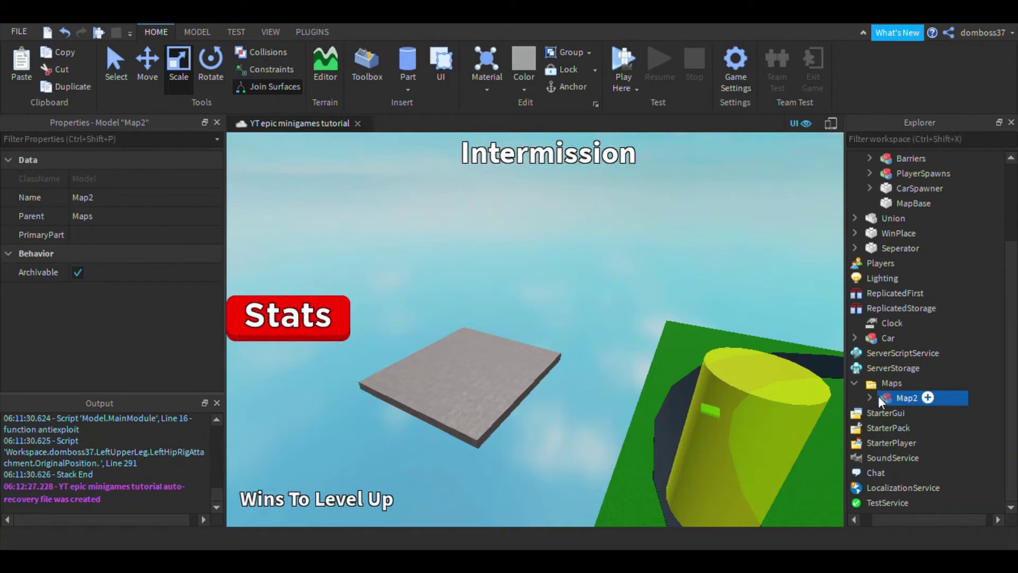
pyautogui.click(883, 397)
pyautogui.scroll(-4, 904, 398)
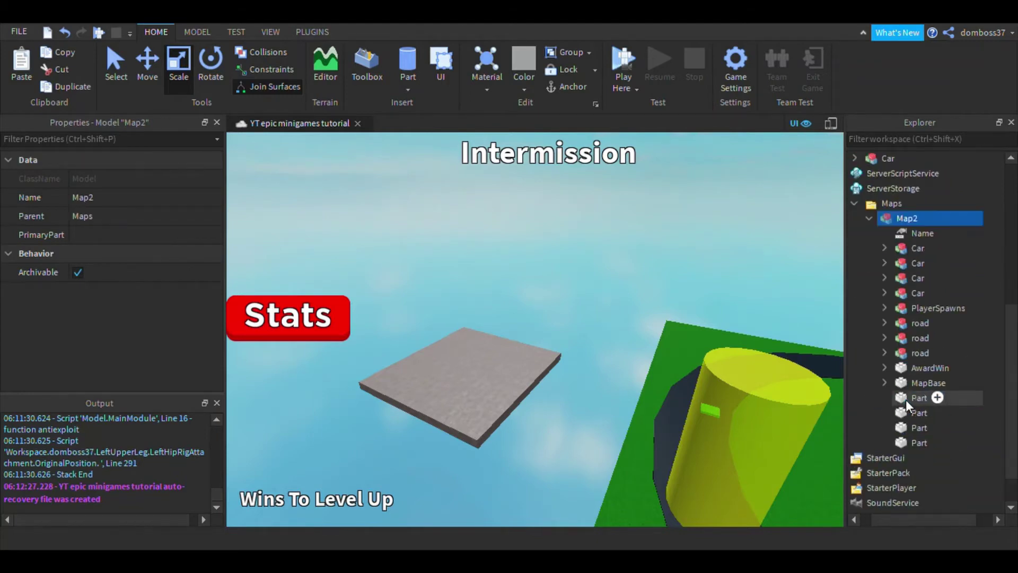
pyautogui.click(884, 367)
pyautogui.moveTo(594, 175); pyautogui.dragTo(498, 183, button='right')
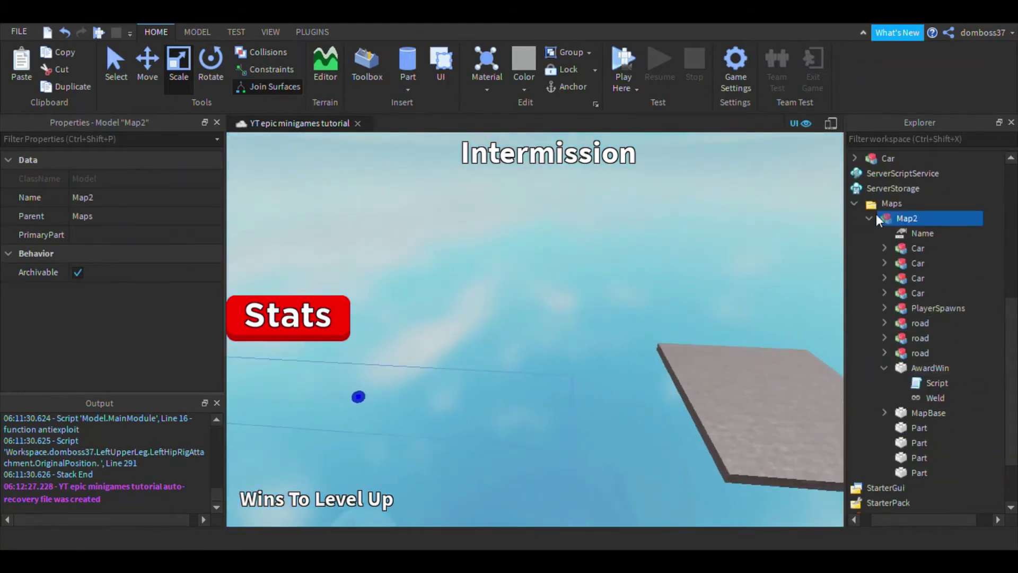
# Move Map2 from the Maps folder into the Workspace.
pyautogui.moveTo(893, 215); pyautogui.dragTo(898, 158)
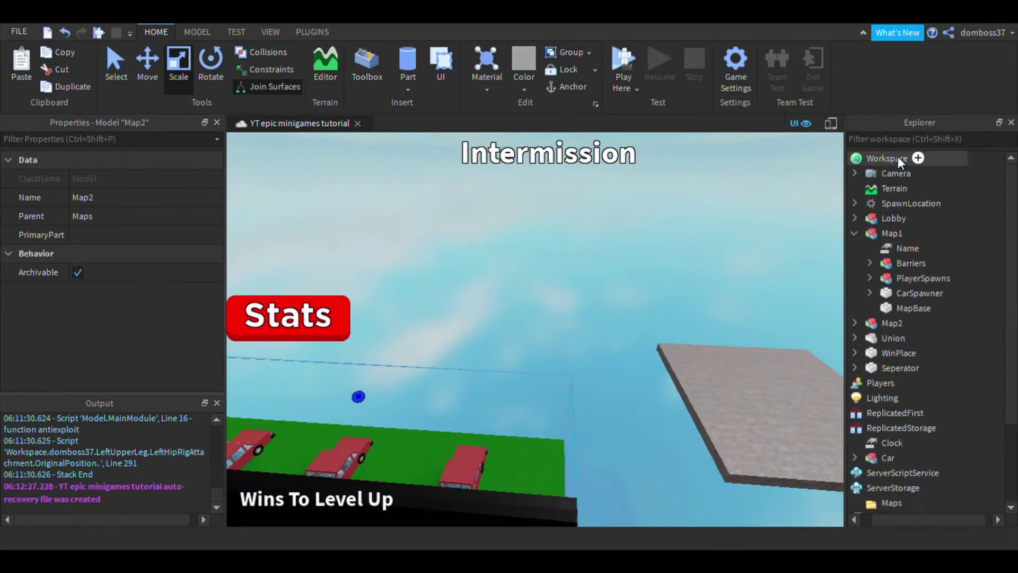
pyautogui.scroll(-4, 669, 270)
pyautogui.moveTo(684, 279); pyautogui.dragTo(696, 284, button='right')
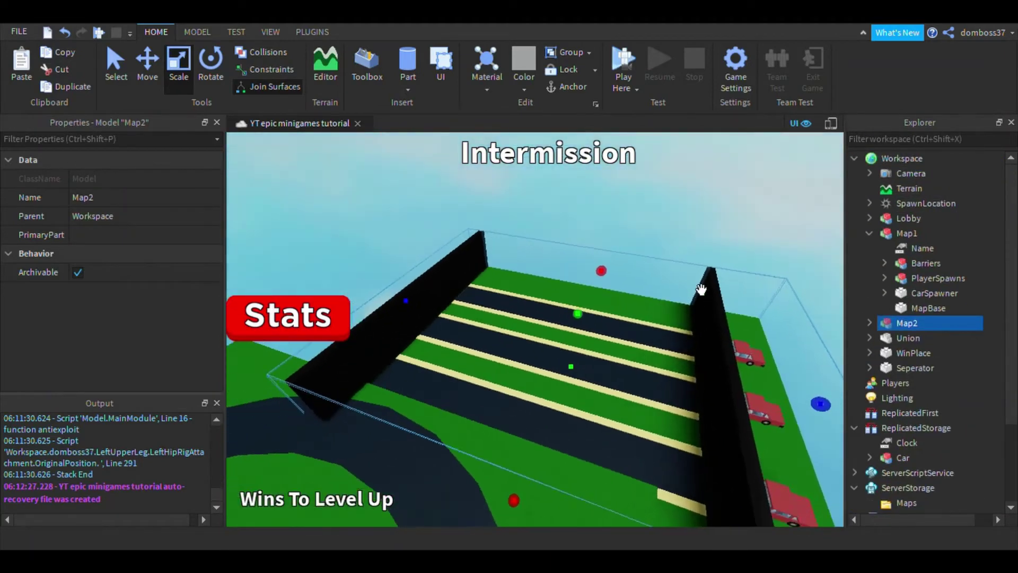
# Copy all the code from the script inside Map2's AwardWin part and close the script.
pyautogui.click(870, 324)
pyautogui.scroll(-5, 914, 364)
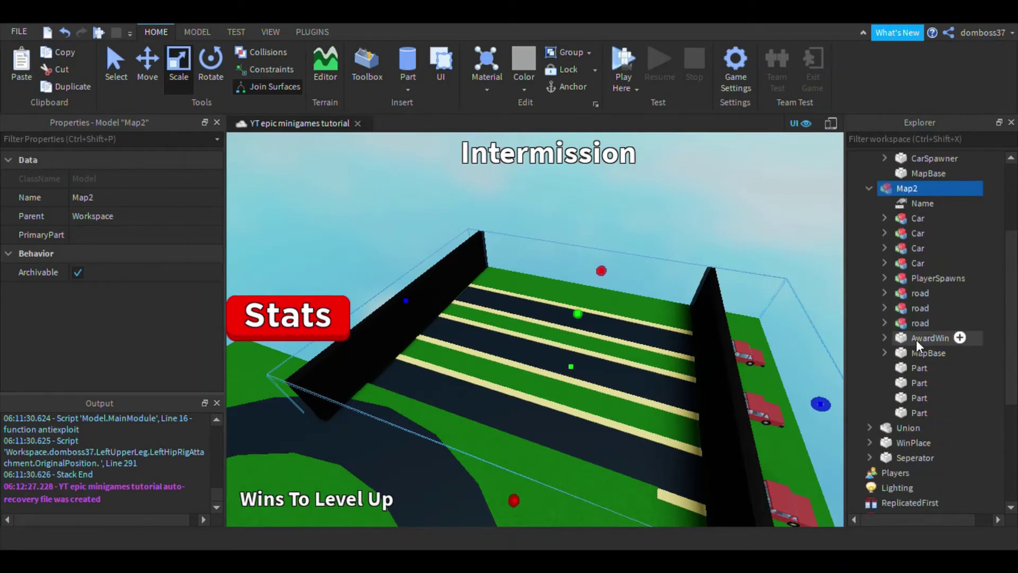
pyautogui.click(922, 337)
pyautogui.press('f')
pyautogui.press('w')
pyautogui.moveTo(628, 396); pyautogui.dragTo(627, 396, button='right')
pyautogui.click(869, 338)
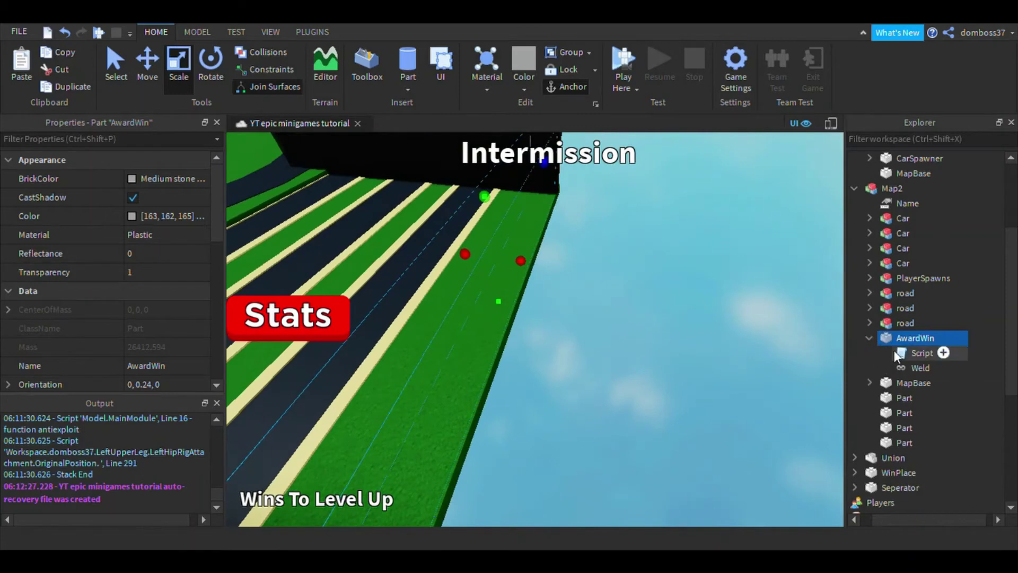
pyautogui.click(923, 353)
pyautogui.doubleClick(924, 355)
pyautogui.hotkey('ctrl', 'a')
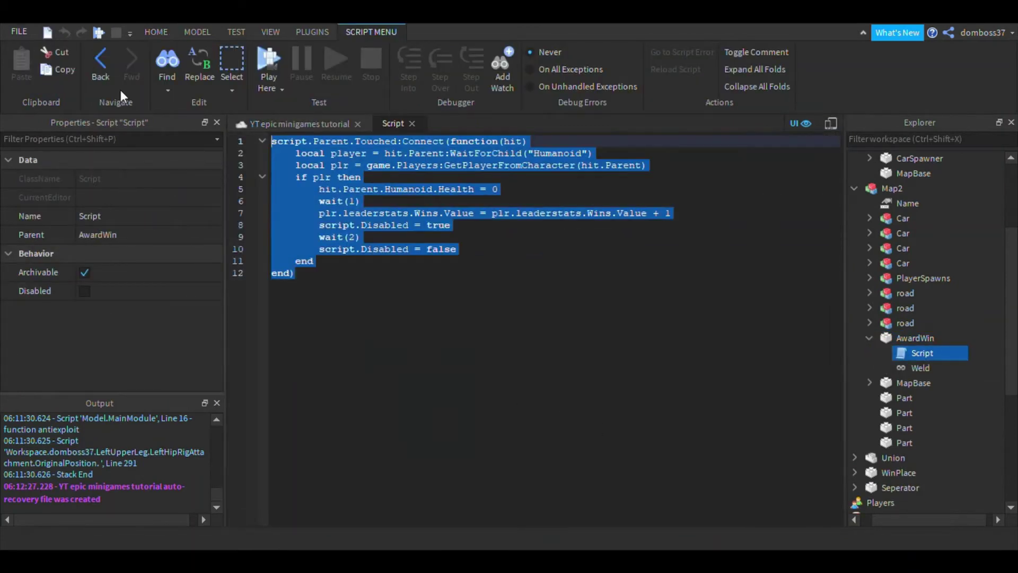
pyautogui.hotkey('ctrl', 'c')
pyautogui.click(412, 123)
pyautogui.click(870, 338)
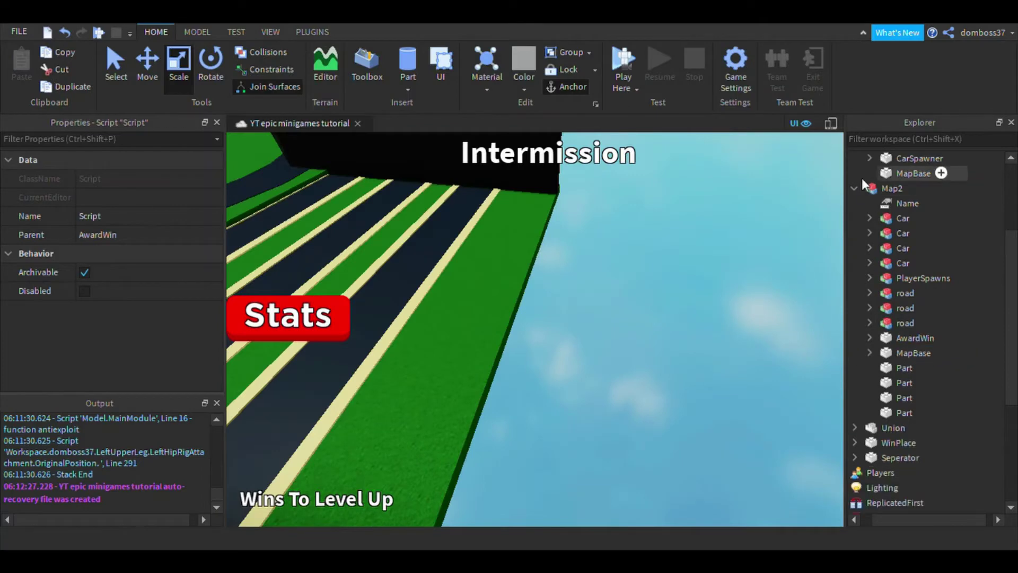
pyautogui.click(854, 189)
# Add a script to the WinPlace cylinder and replace its default code with the copied AwardWin code.
pyautogui.scroll(3, 875, 212)
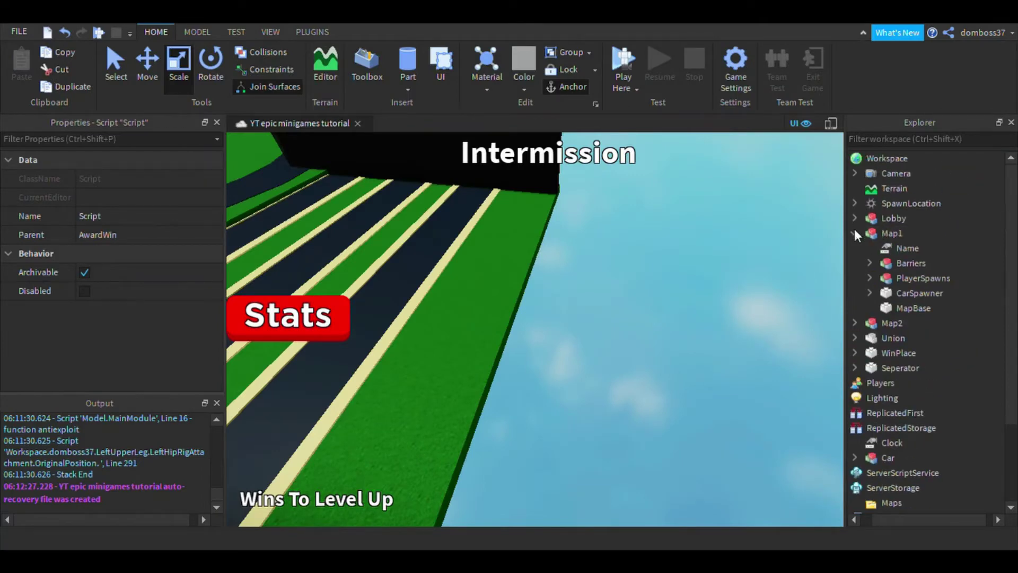
pyautogui.moveTo(734, 345); pyautogui.dragTo(703, 329, button='right')
pyautogui.press('w')
pyautogui.click(647, 332)
pyautogui.click(933, 354)
pyautogui.press('f')
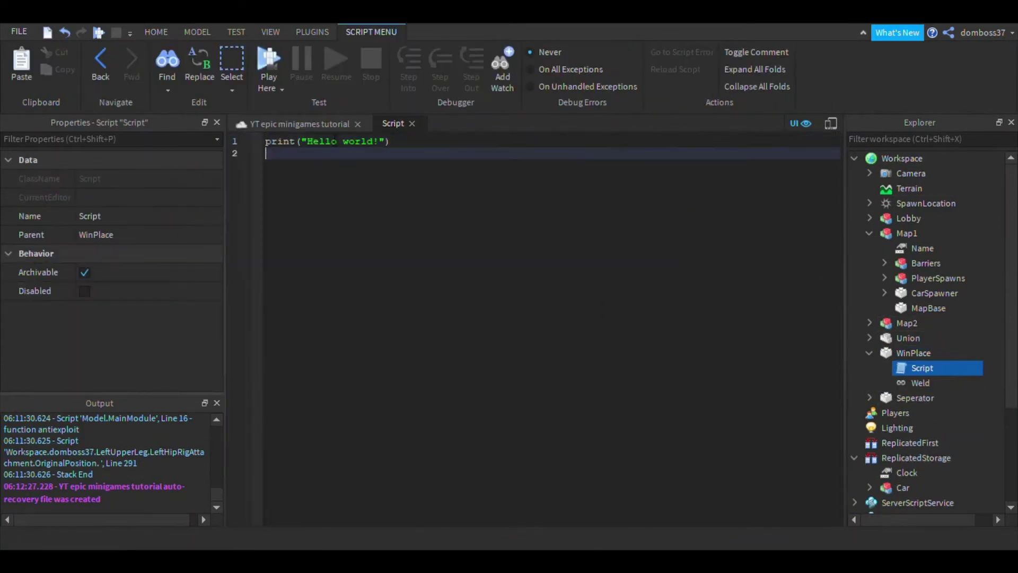
pyautogui.hotkey('ctrl', 'a')
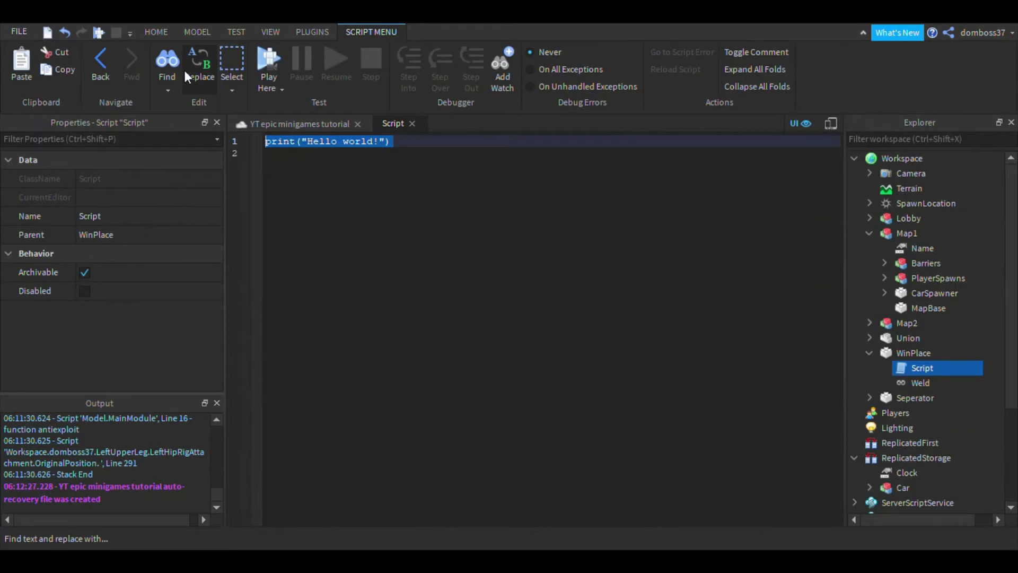
pyautogui.press('BackSpace')
pyautogui.hotkey('ctrl', 'v')
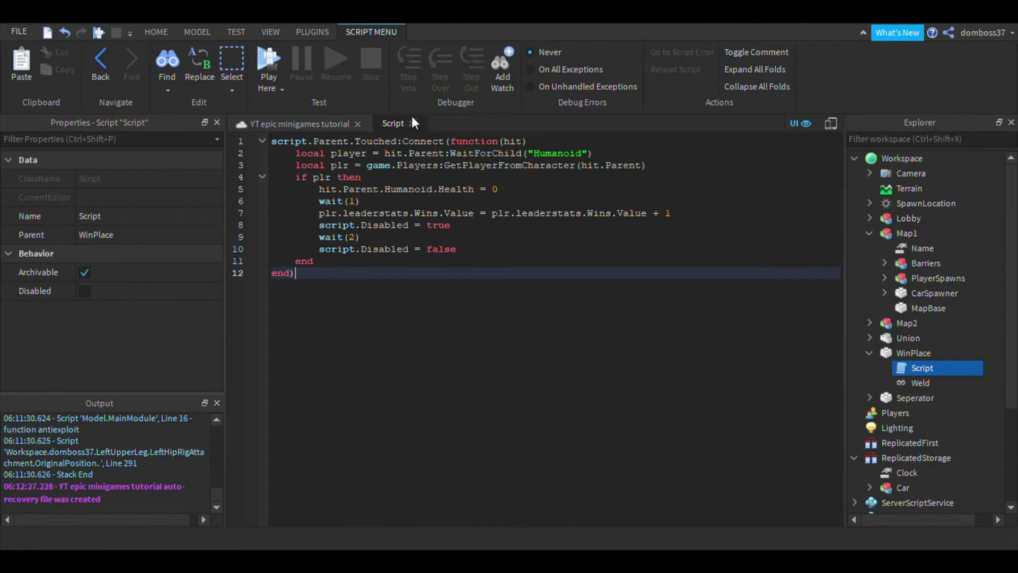
# Rename WinPlace's new script Win and close it.
pyautogui.click(114, 216)
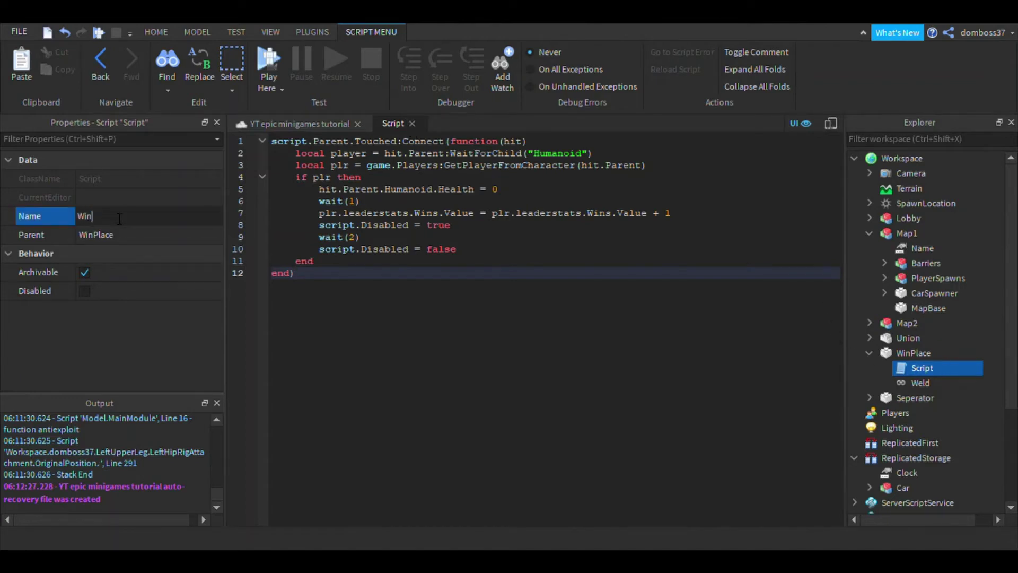
pyautogui.write('Win')
pyautogui.press('Return')
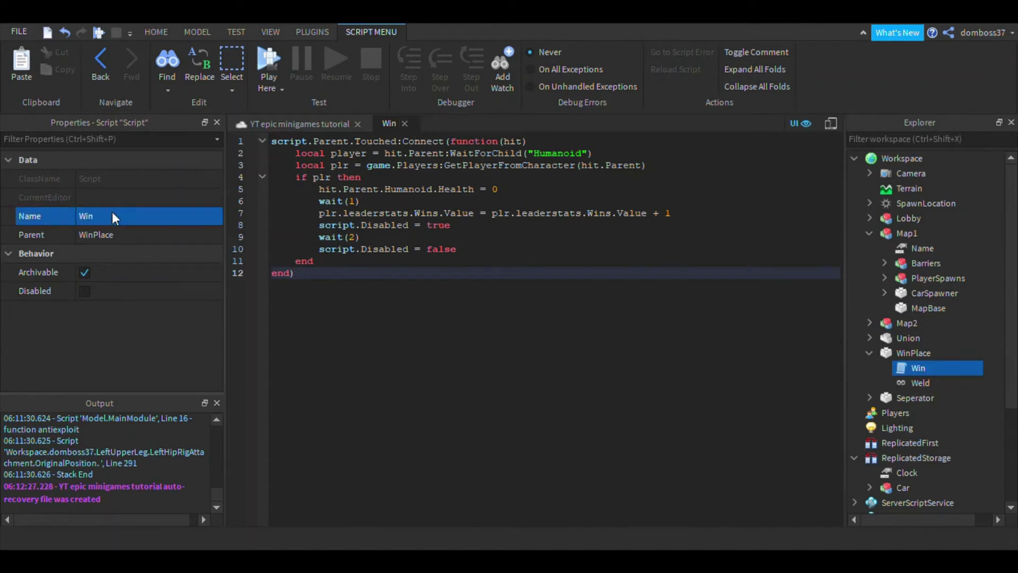
pyautogui.click(408, 124)
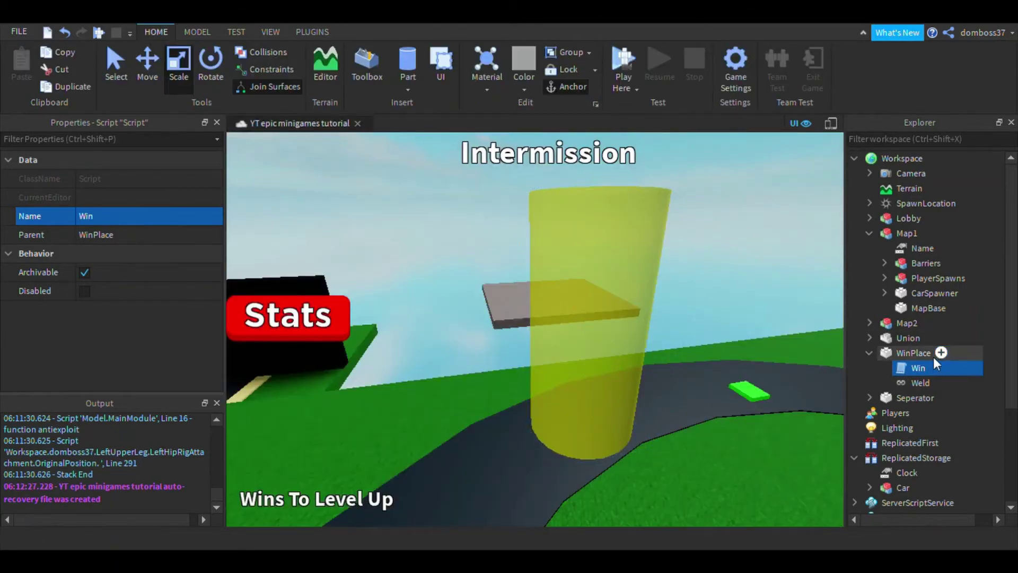
# Duplicate the Win script inside WinPlace and rename the copy Cleanup.
pyautogui.hotkey('ctrl', 'd')
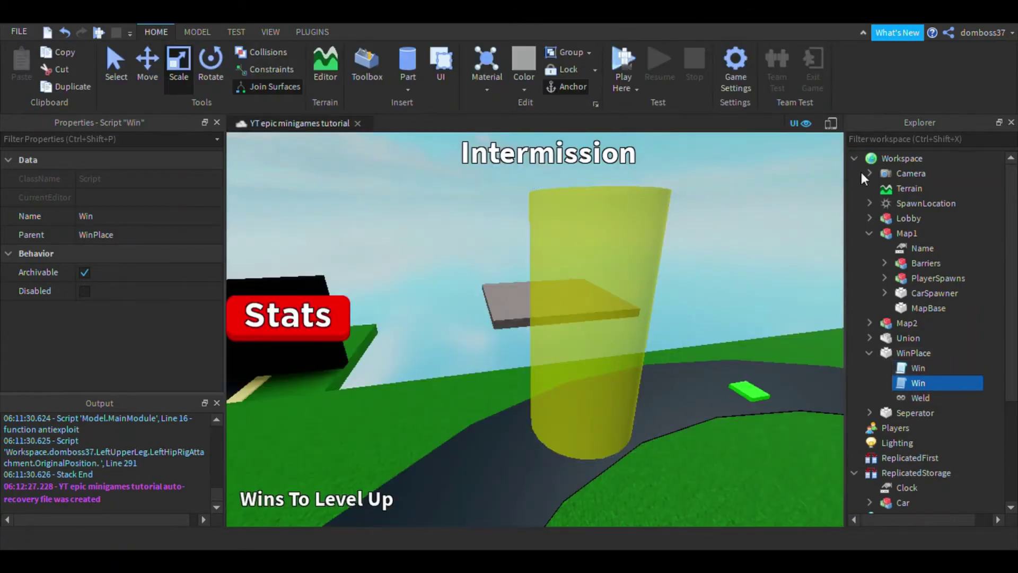
pyautogui.doubleClick(906, 381)
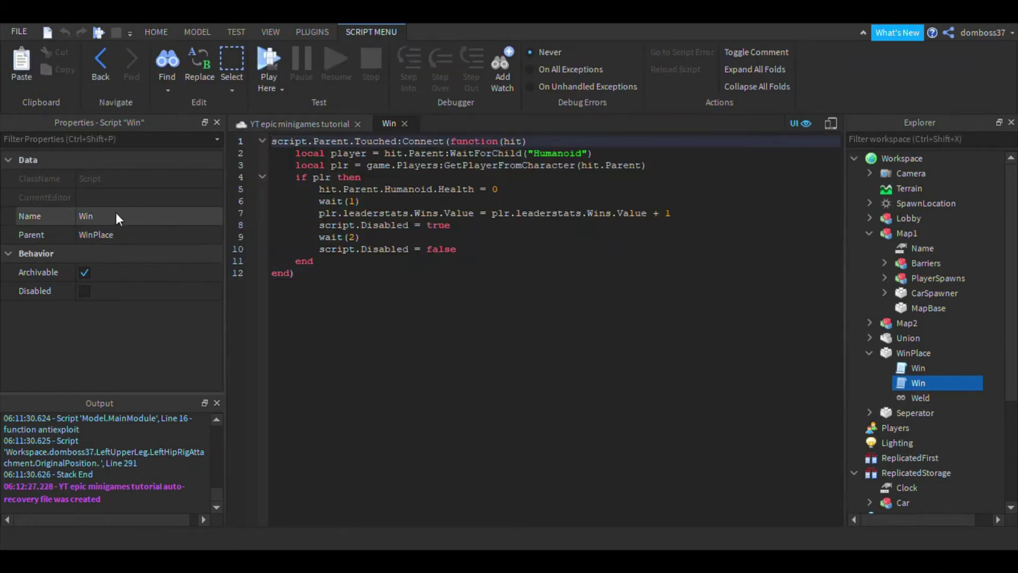
pyautogui.click(56, 212)
pyautogui.write('Cleanup')
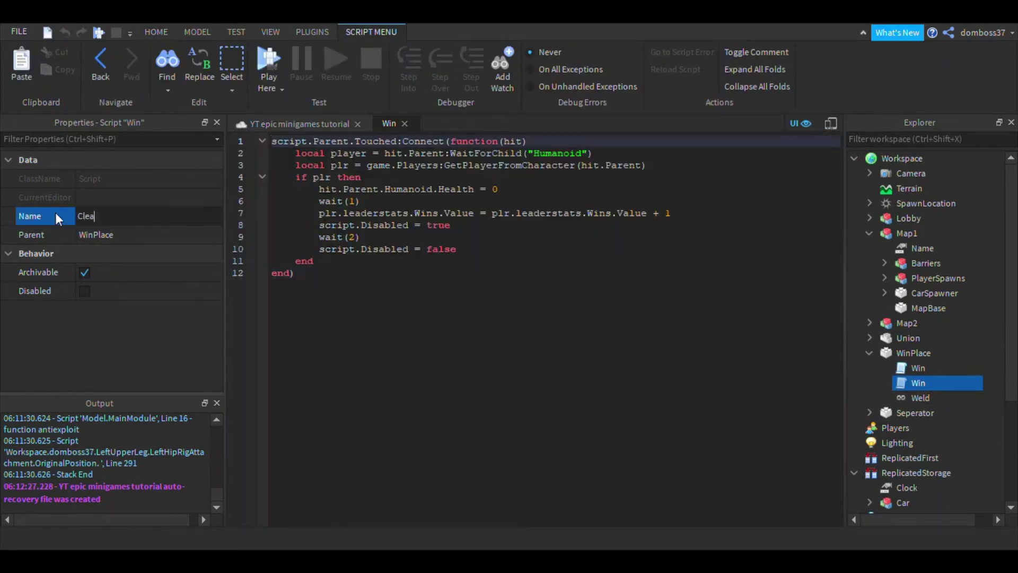
pyautogui.press('Return')
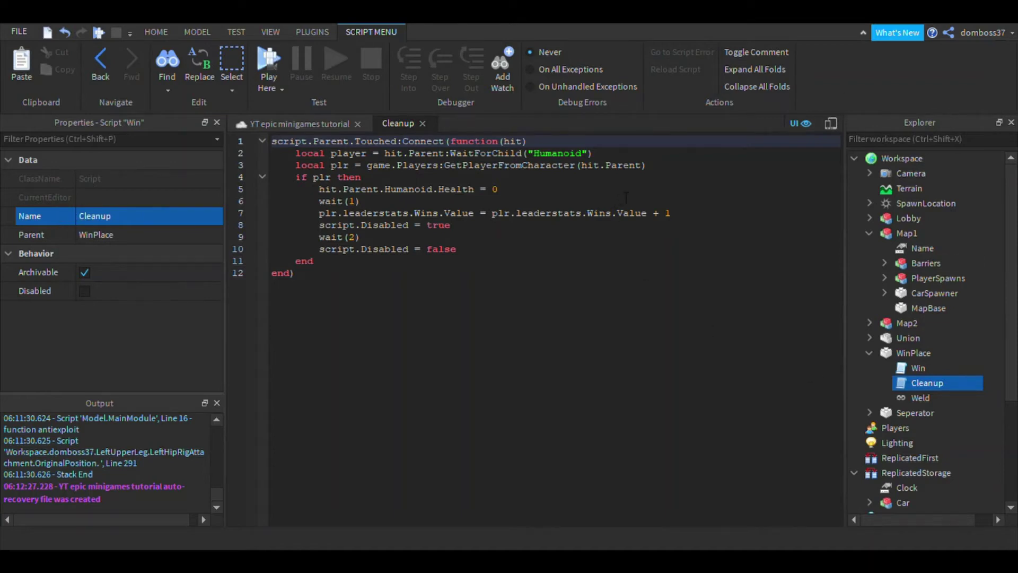
# Replace the Cleanup code with a Touched handler that destroys hit.Parent when its name is "Car", and close the script.
pyautogui.hotkey('ctrl', 'a')
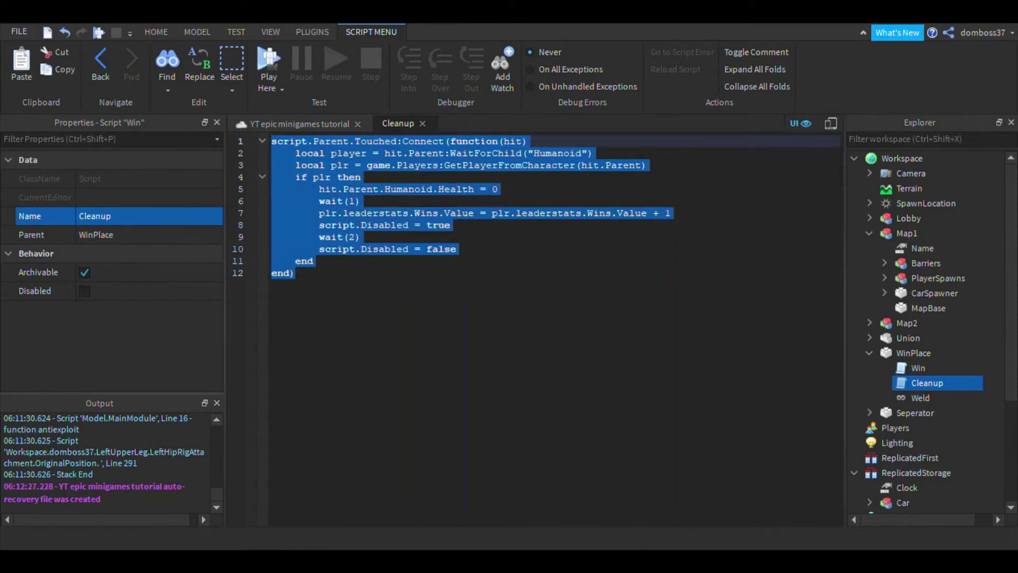
pyautogui.press('BackSpace')
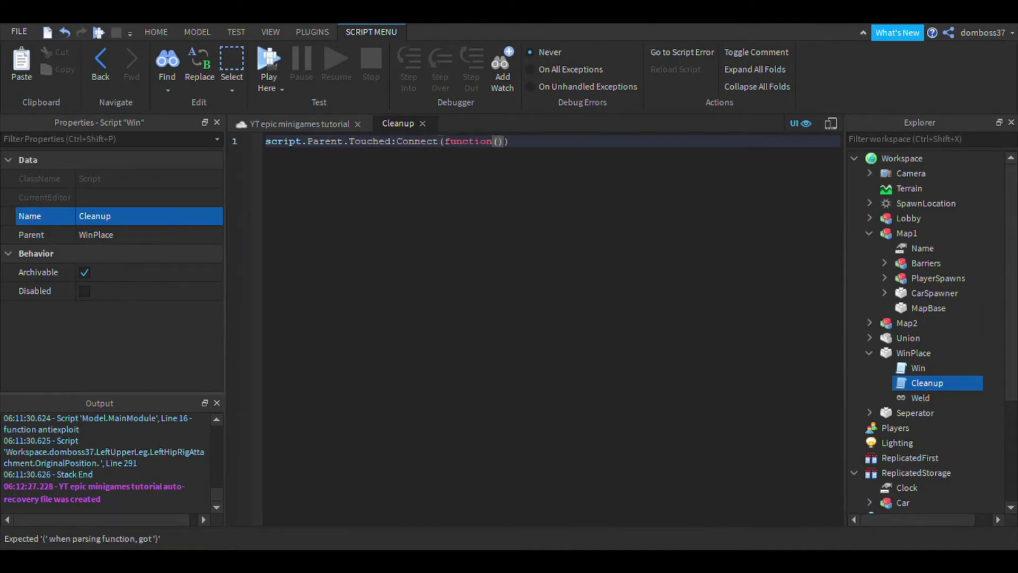
pyautogui.press('Return')
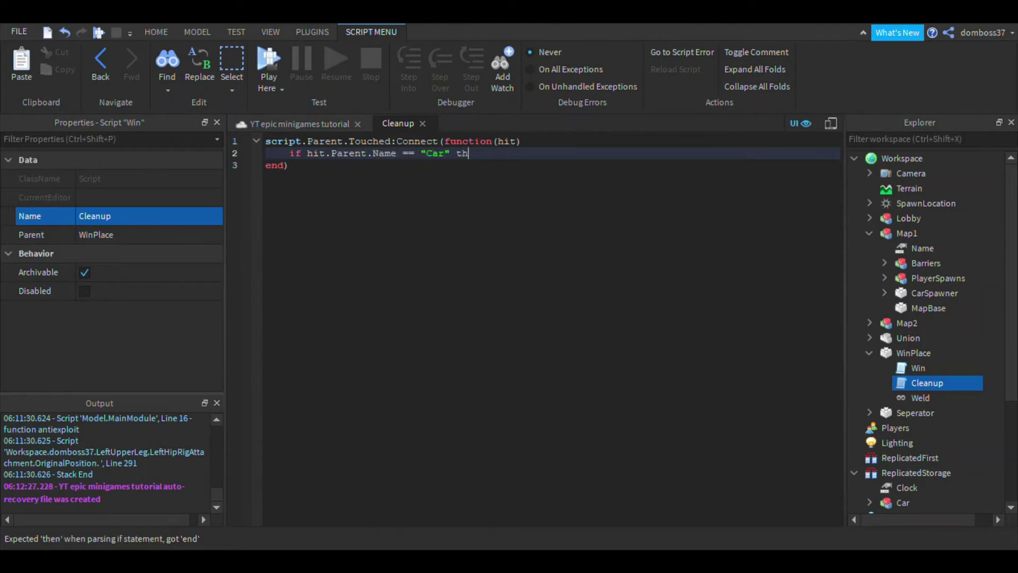
pyautogui.press('Return')
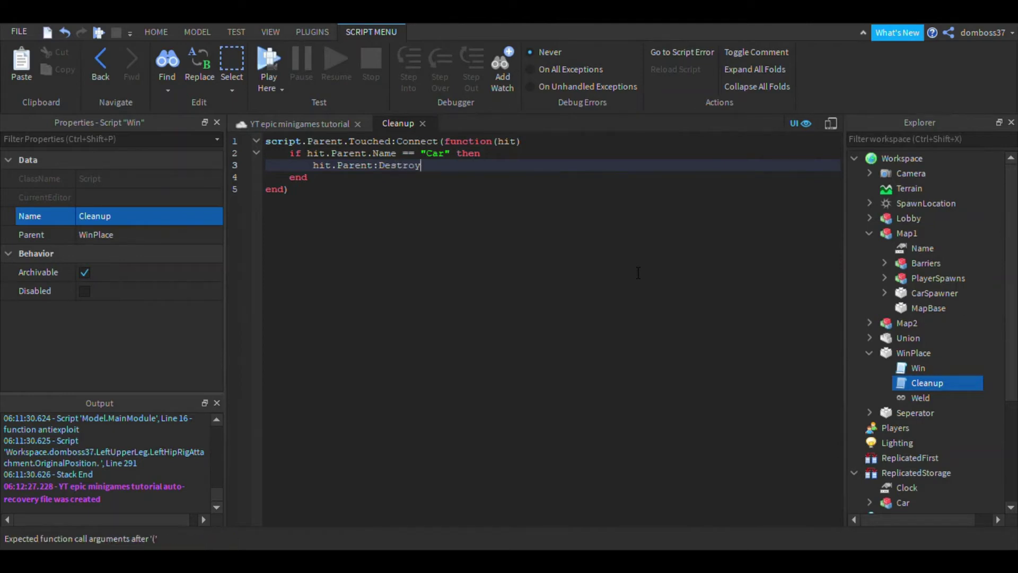
pyautogui.click(424, 123)
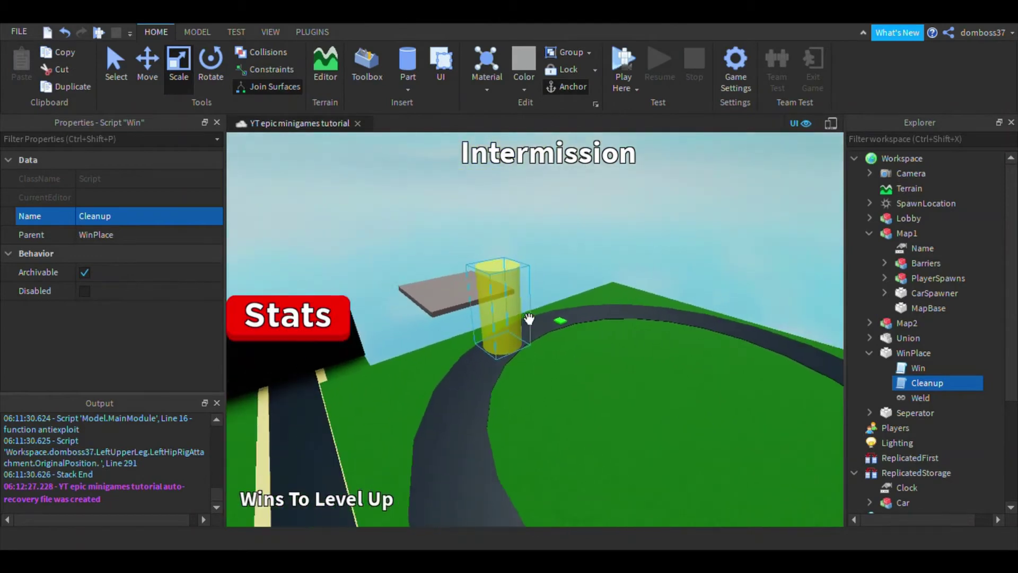
# Start a playtest on the race track and spawn a car at the green pad.
pyautogui.press('w')
pyautogui.moveTo(529, 318); pyautogui.dragTo(556, 294, button='right')
pyautogui.press('w')
pyautogui.moveTo(658, 359); pyautogui.dragTo(658, 355, button='right')
pyautogui.press('F5')
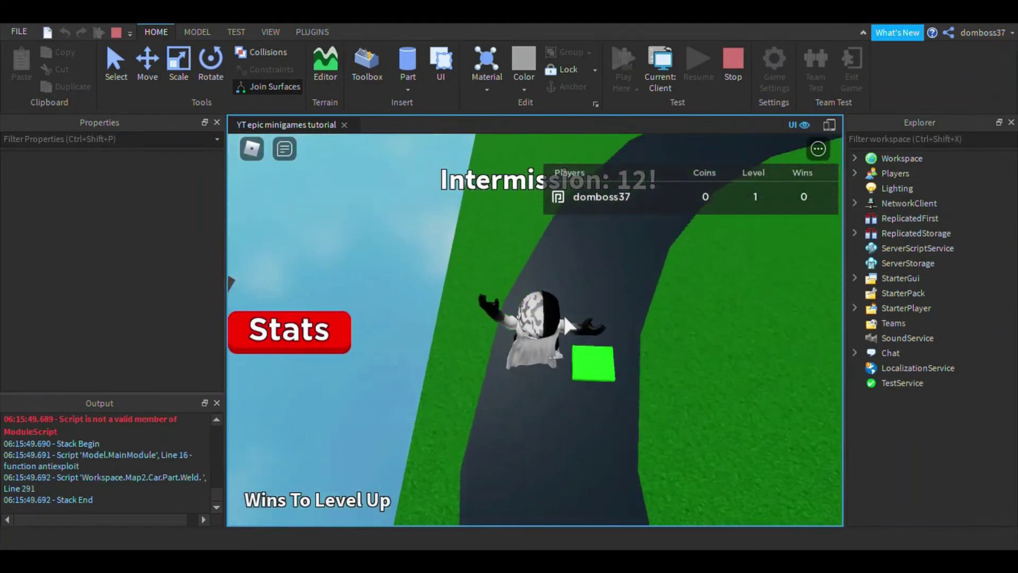
pyautogui.press('w')
pyautogui.moveTo(566, 324); pyautogui.dragTo(566, 325, button='right')
pyautogui.press('Tab')
pyautogui.press('w')
pyautogui.press('space')
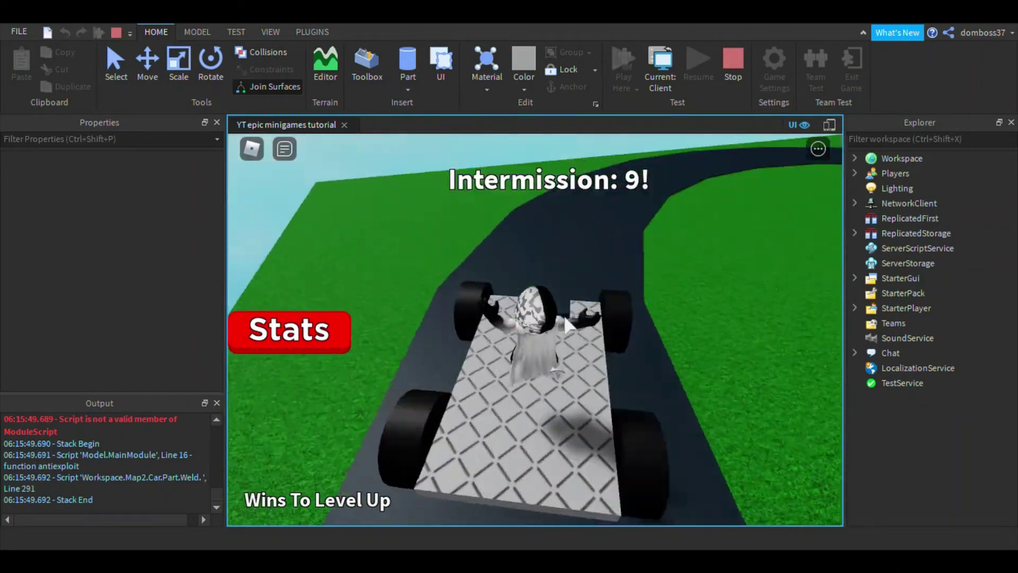
# Test-drive the car along the circular track, then stop the playtest.
pyautogui.press('w')
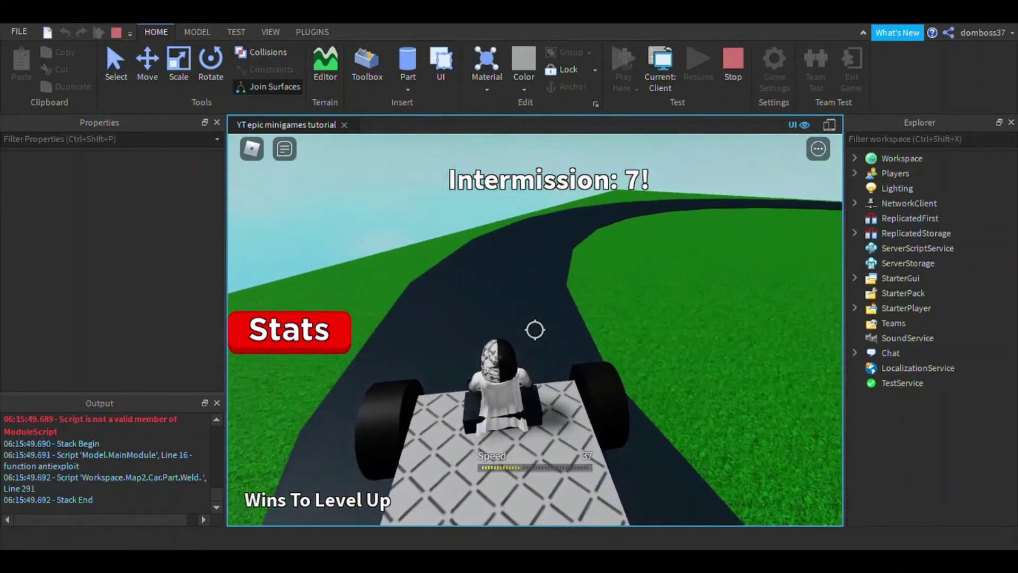
pyautogui.press('d')
pyautogui.moveTo(535, 330); pyautogui.dragTo(535, 330, button='right')
pyautogui.press('d')
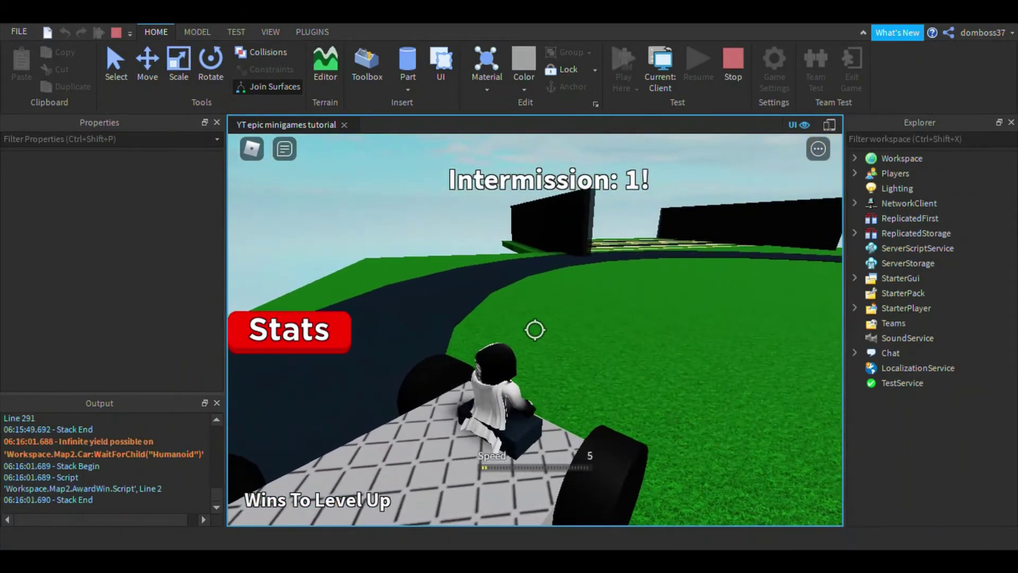
pyautogui.press('w')
pyautogui.press('shift')
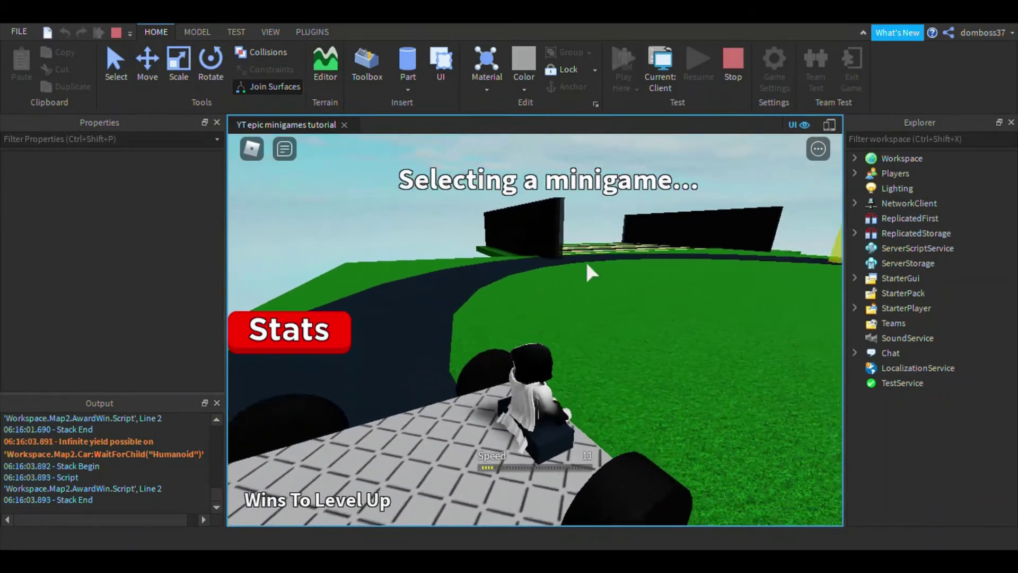
pyautogui.click(733, 67)
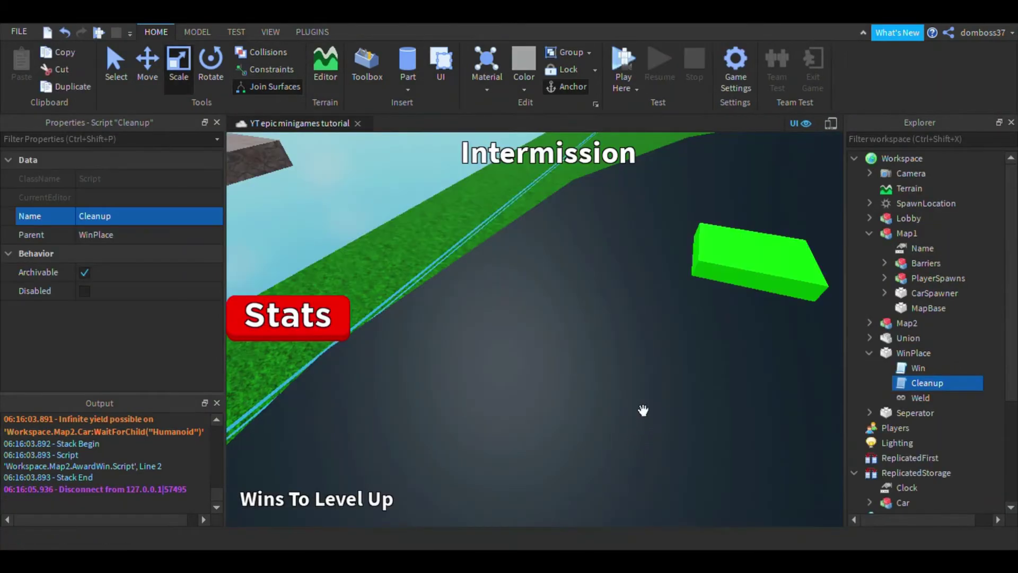
# Separate the black ring-shaped track union into its original part and negative part.
pyautogui.scroll(-5, 644, 409)
pyautogui.moveTo(644, 410); pyautogui.dragTo(629, 369, button='right')
pyautogui.scroll(6, 648, 394)
pyautogui.scroll(-3, 648, 393)
pyautogui.scroll(-4, 649, 393)
pyautogui.scroll(6, 648, 394)
pyautogui.scroll(-3, 648, 393)
pyautogui.moveTo(467, 281); pyautogui.dragTo(468, 300, button='right')
pyautogui.scroll(-6, 507, 338)
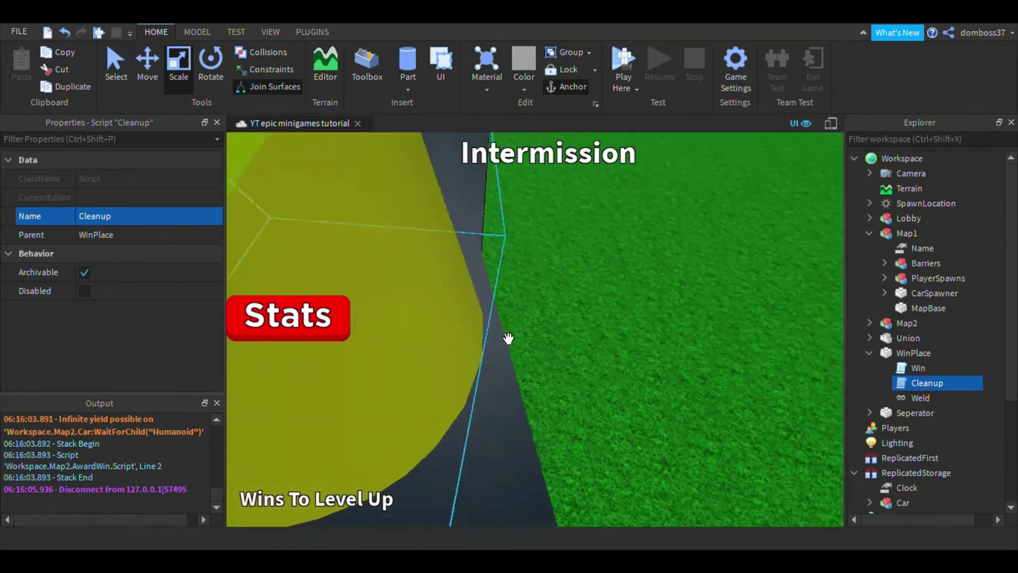
pyautogui.click(781, 452)
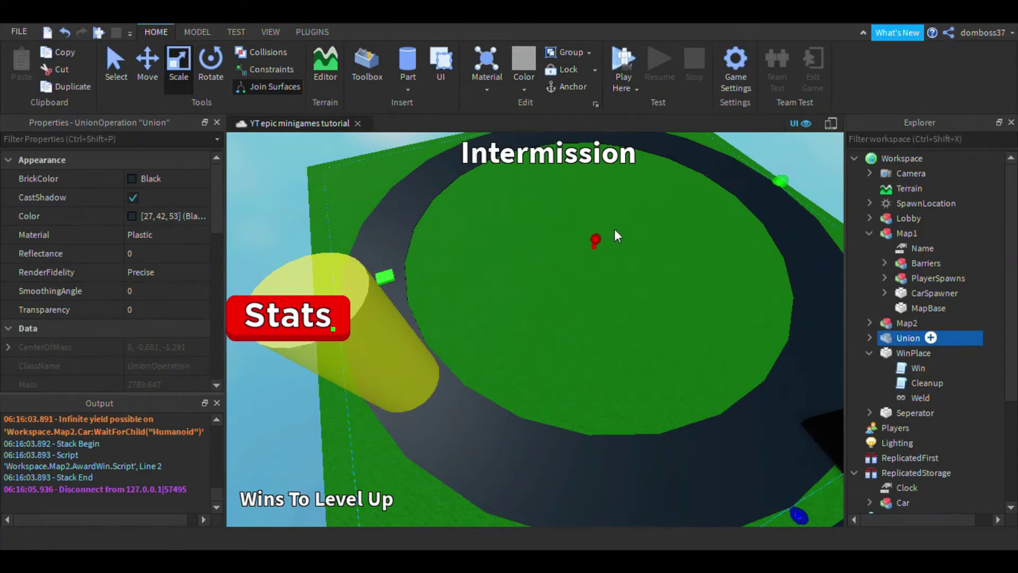
pyautogui.moveTo(618, 236); pyautogui.dragTo(615, 209, button='right')
pyautogui.click(197, 33)
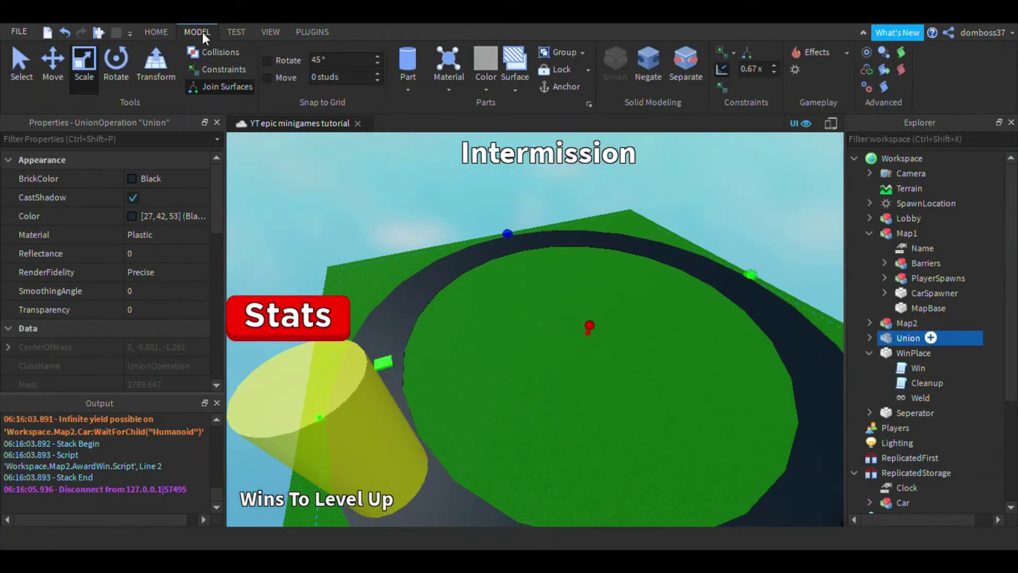
pyautogui.moveTo(594, 377); pyautogui.dragTo(614, 374, button='middle')
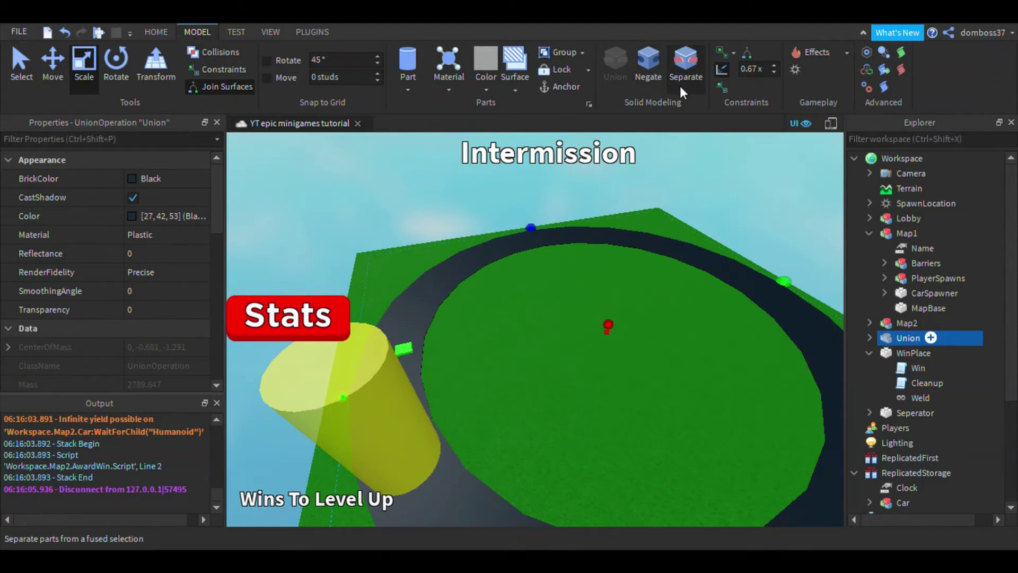
pyautogui.click(689, 57)
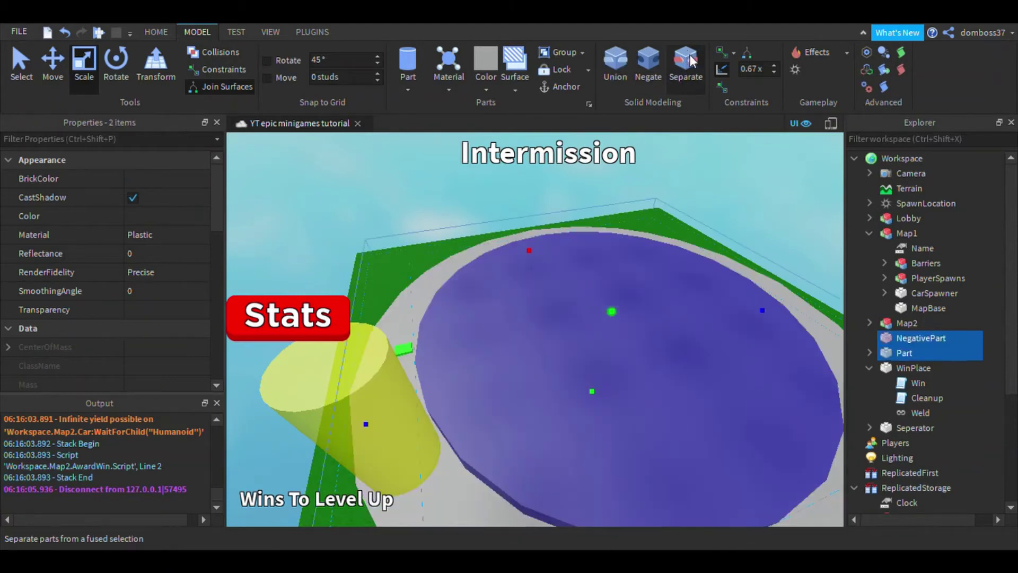
# Duplicate the track's round negative part and separate the copy back into a solid part.
pyautogui.moveTo(551, 351); pyautogui.dragTo(642, 326, button='right')
pyautogui.click(641, 366)
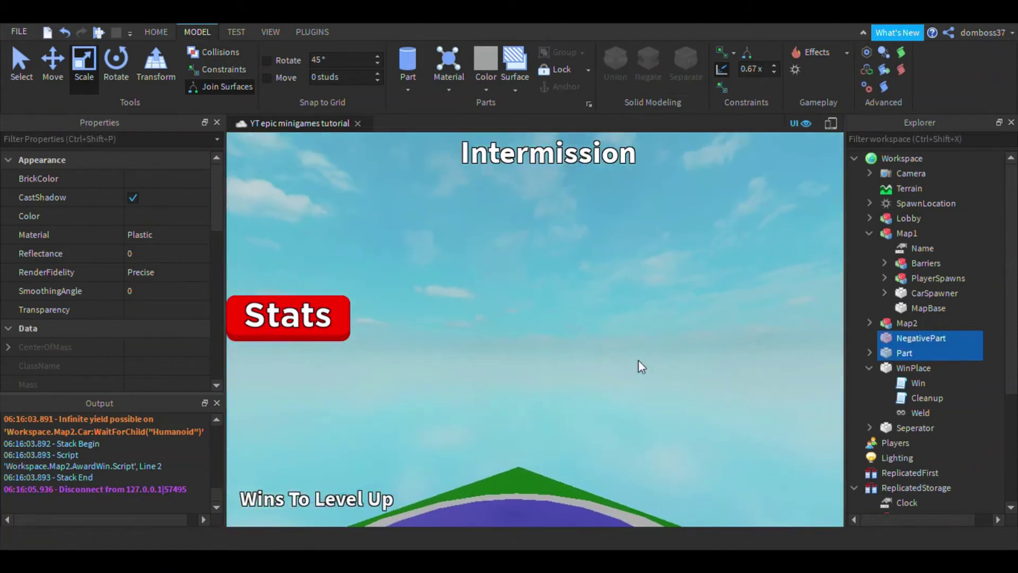
pyautogui.moveTo(641, 366); pyautogui.dragTo(624, 423, button='right')
pyautogui.click(625, 432)
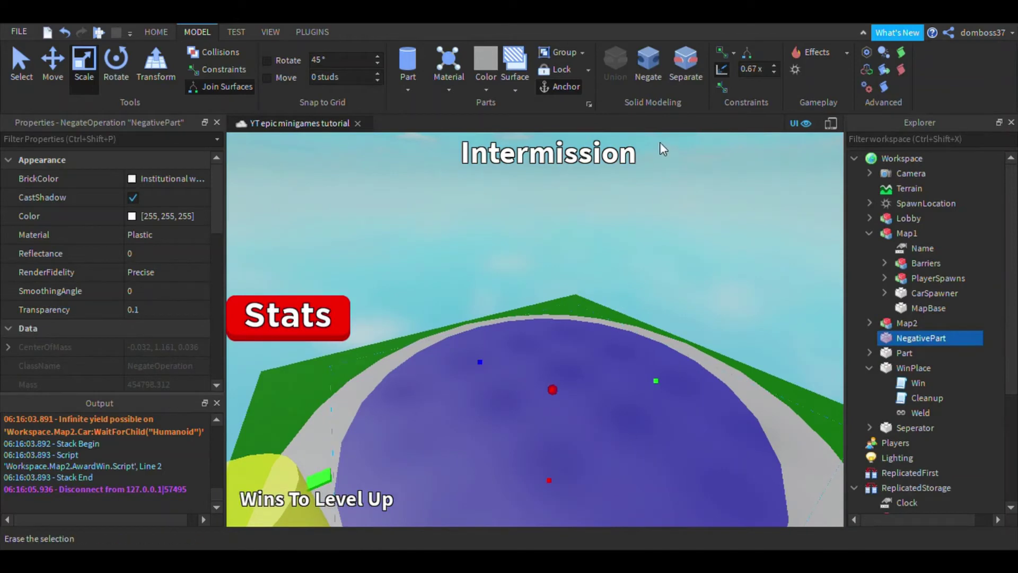
pyautogui.hotkey('ctrl', 'd')
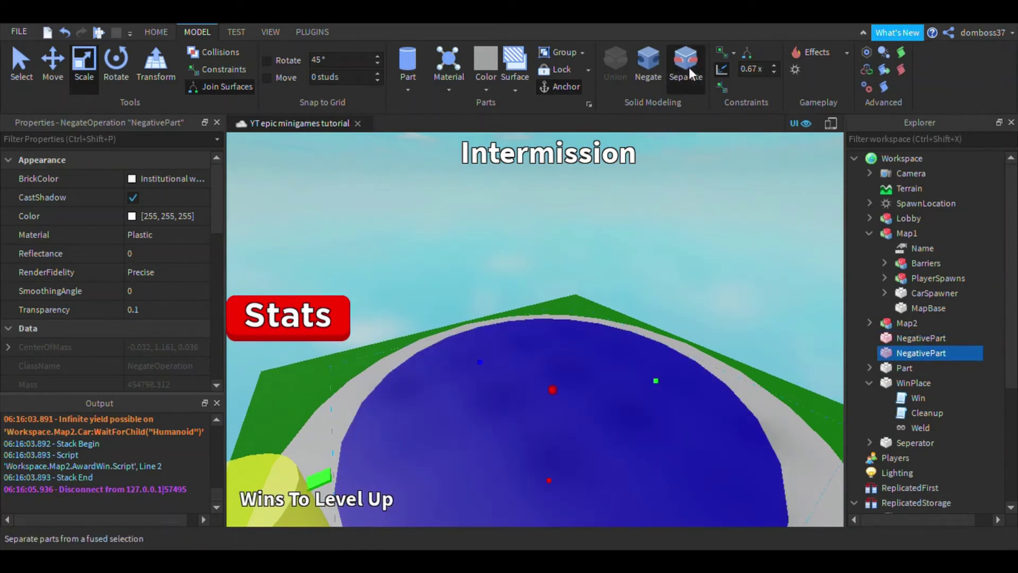
pyautogui.click(690, 73)
pyautogui.scroll(5, 666, 268)
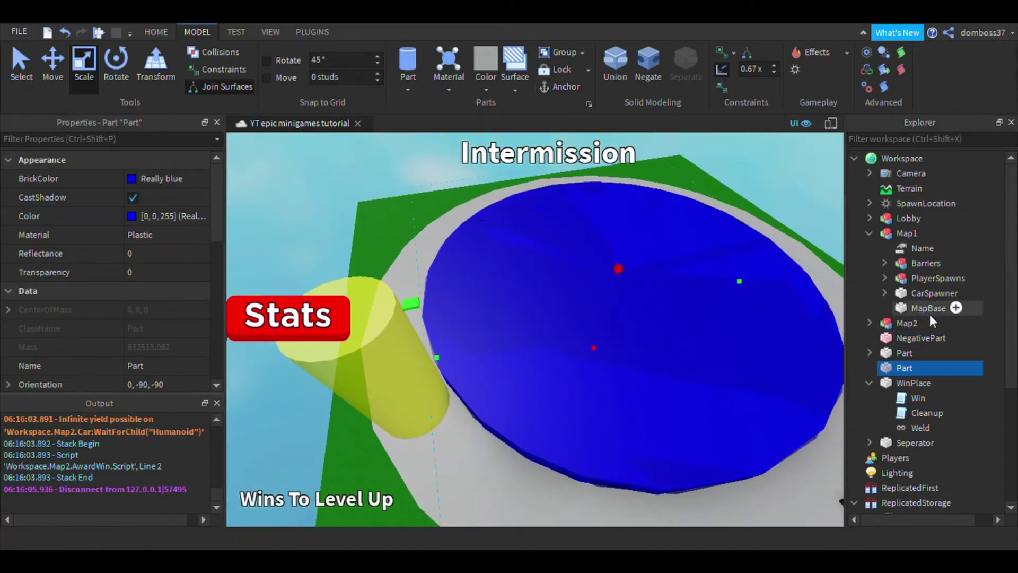
# Union the round negative part with the large grey disc to cut out the ring-shaped track again.
pyautogui.click(902, 342)
pyautogui.moveTo(584, 452); pyautogui.dragTo(518, 460, button='middle')
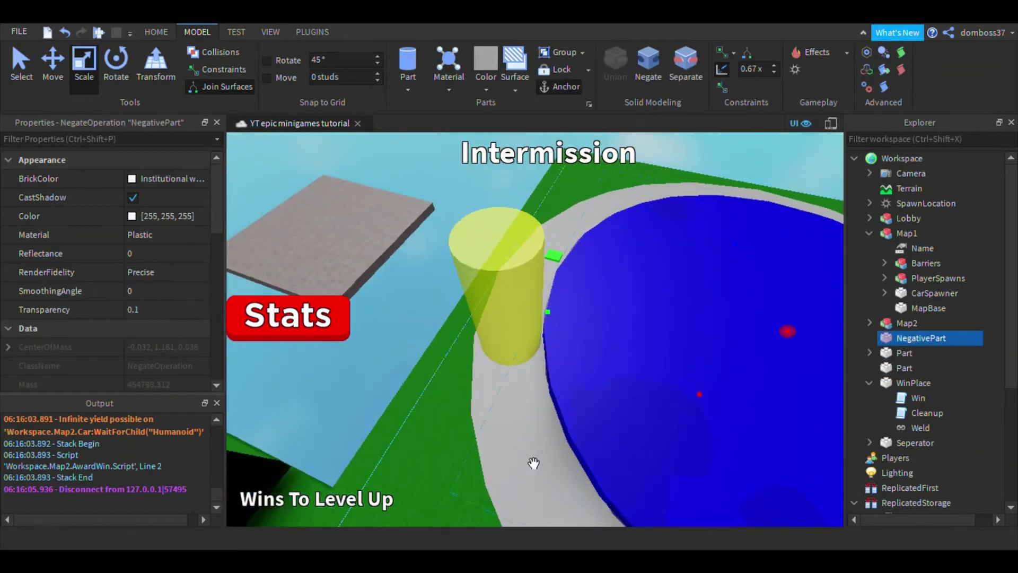
pyautogui.keyDown('ctrl'); pyautogui.click(532, 461); pyautogui.keyUp('ctrl')
pyautogui.moveTo(531, 419); pyautogui.dragTo(495, 416, button='right')
pyautogui.click(454, 456)
pyautogui.scroll(3, 646, 374)
pyautogui.click(647, 373)
pyautogui.moveTo(648, 373); pyautogui.dragTo(649, 370, button='right')
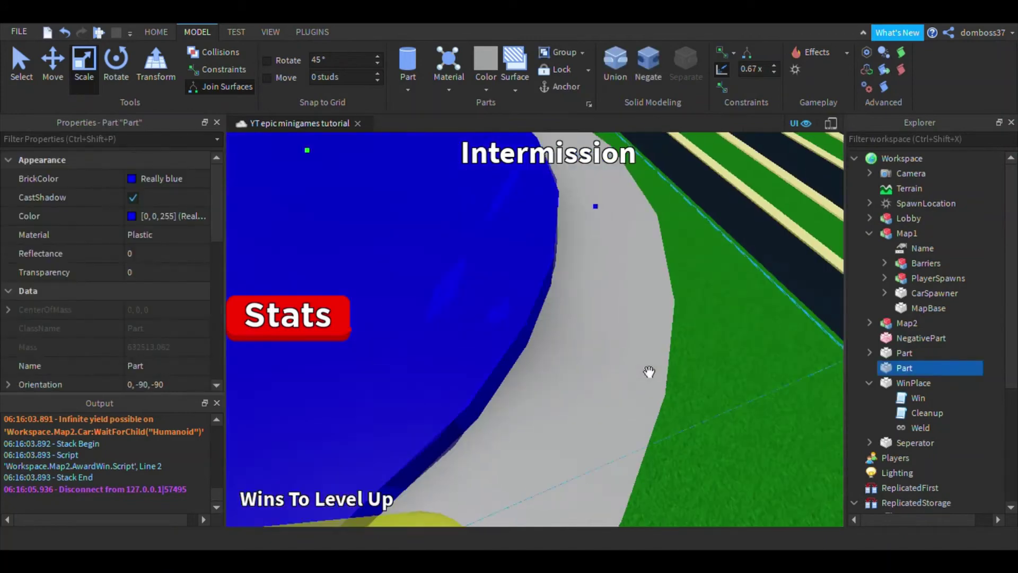
pyautogui.press('w')
pyautogui.click(897, 339)
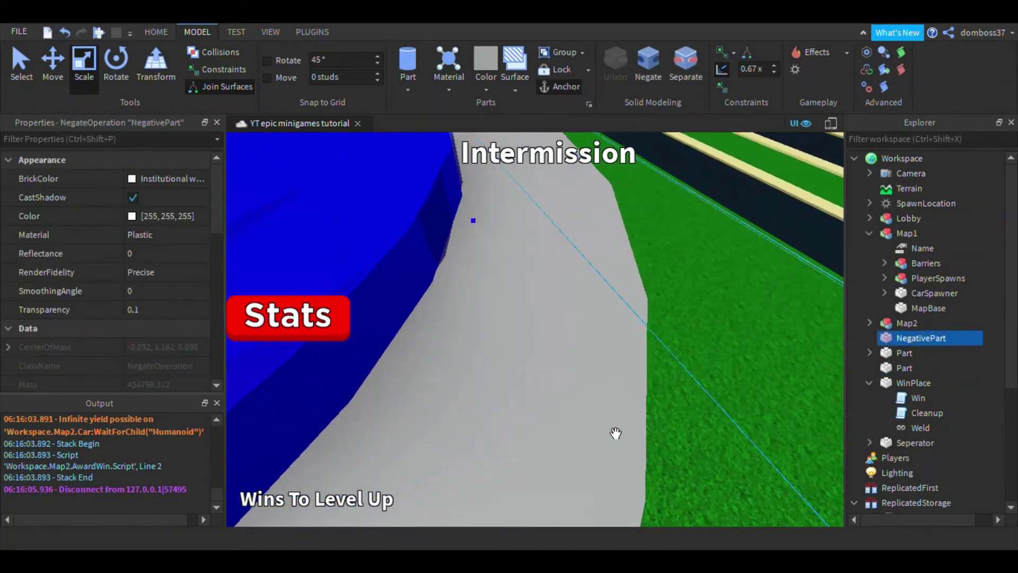
pyautogui.keyDown('ctrl'); pyautogui.click(660, 299); pyautogui.keyUp('ctrl')
pyautogui.press('f')
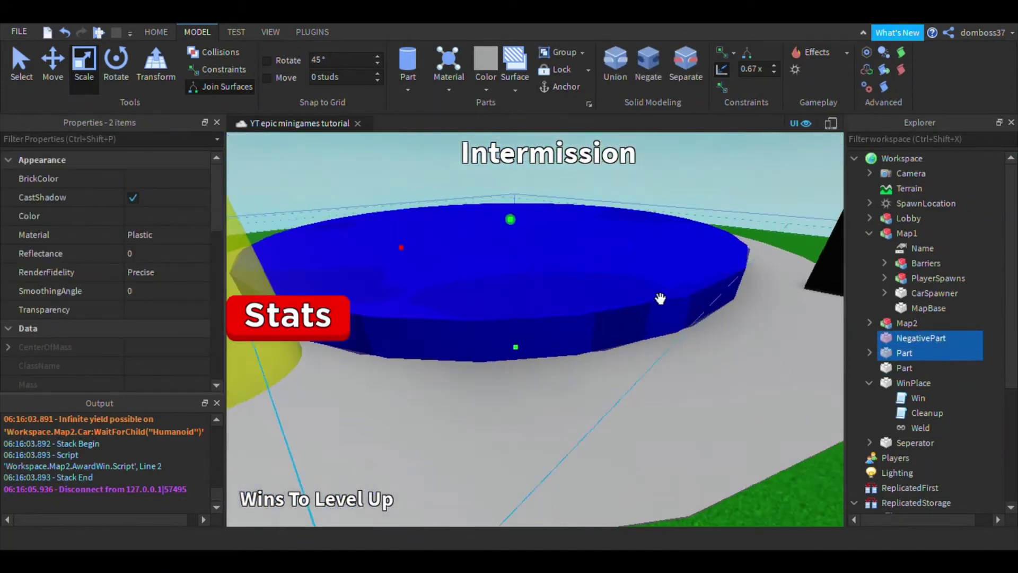
pyautogui.click(612, 76)
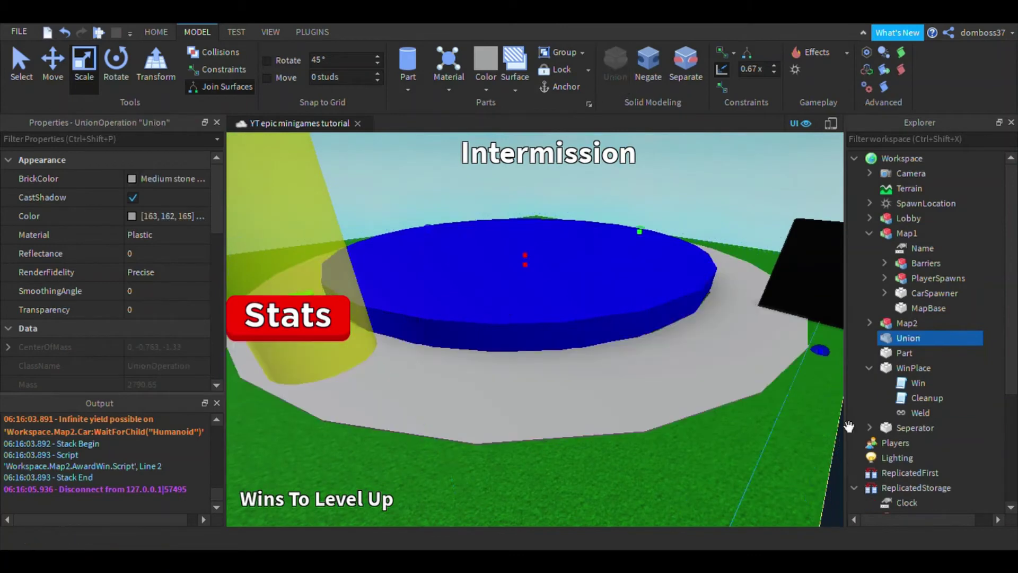
# Set the track union's BrickColor to Black and enable UsePartColor.
pyautogui.click(156, 184)
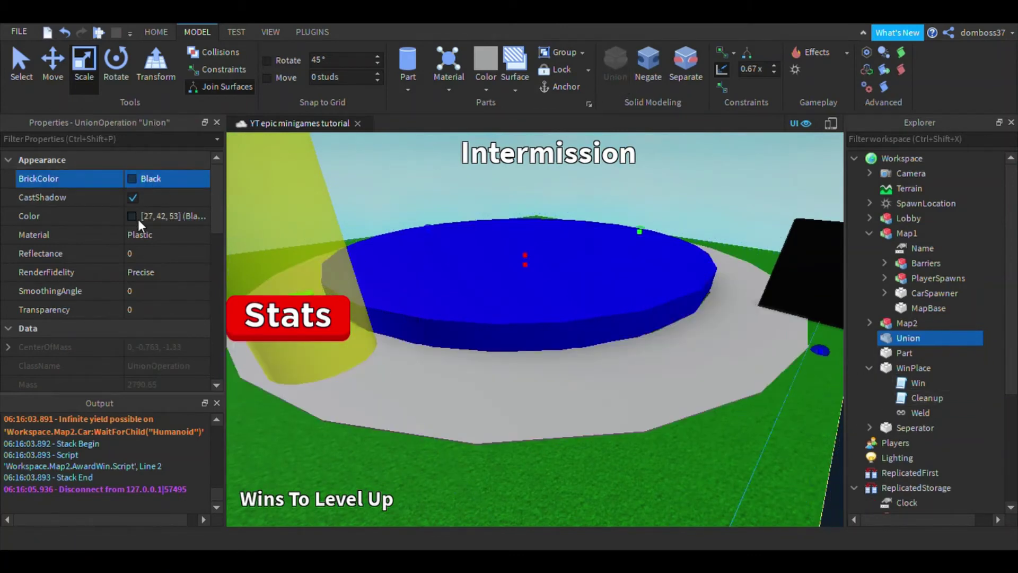
pyautogui.scroll(-8, 139, 226)
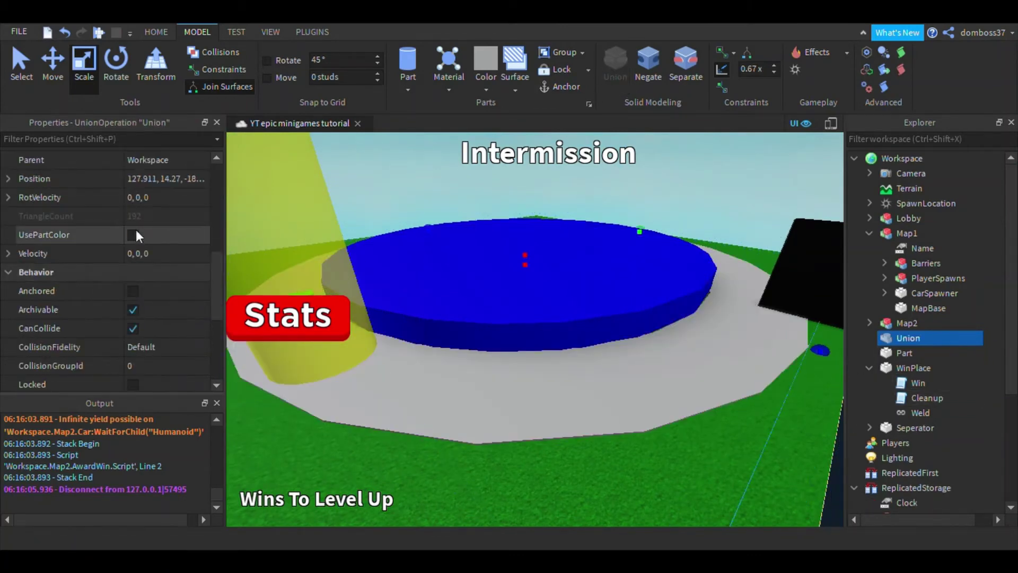
pyautogui.click(132, 235)
pyautogui.scroll(8, 147, 236)
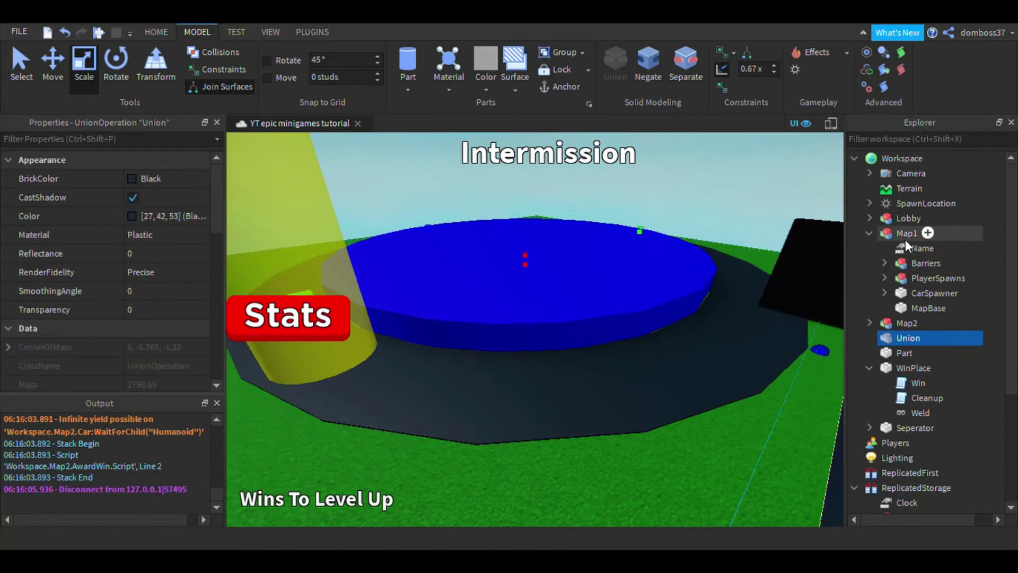
# Stretch the blue round part inside the track upward into a tall cylinder and set its transparency to 1.
pyautogui.click(904, 353)
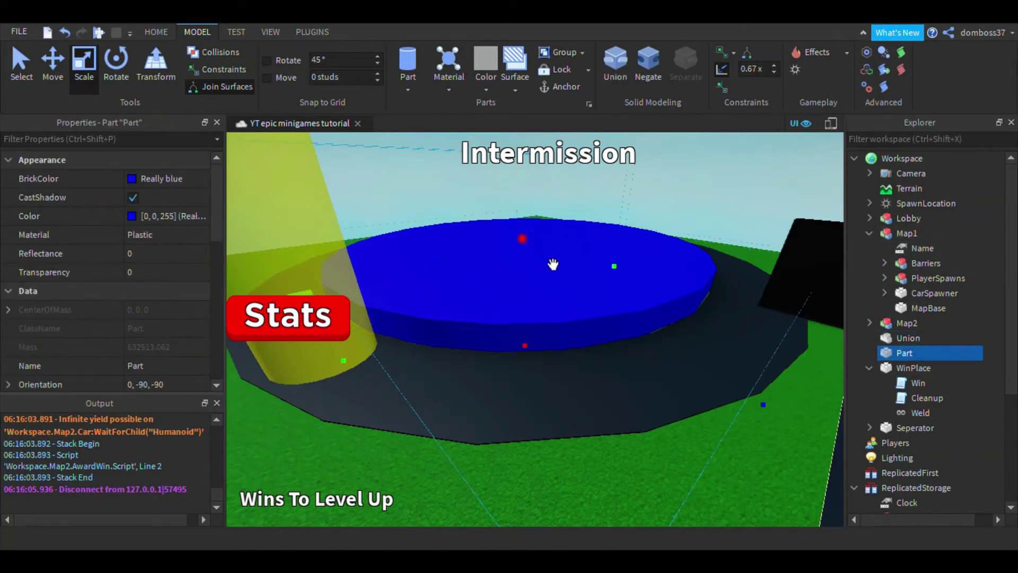
pyautogui.moveTo(547, 259); pyautogui.dragTo(546, 228)
pyautogui.moveTo(546, 231); pyautogui.dragTo(546, 228, button='right')
pyautogui.moveTo(546, 228); pyautogui.dragTo(546, 227)
pyautogui.click(159, 271)
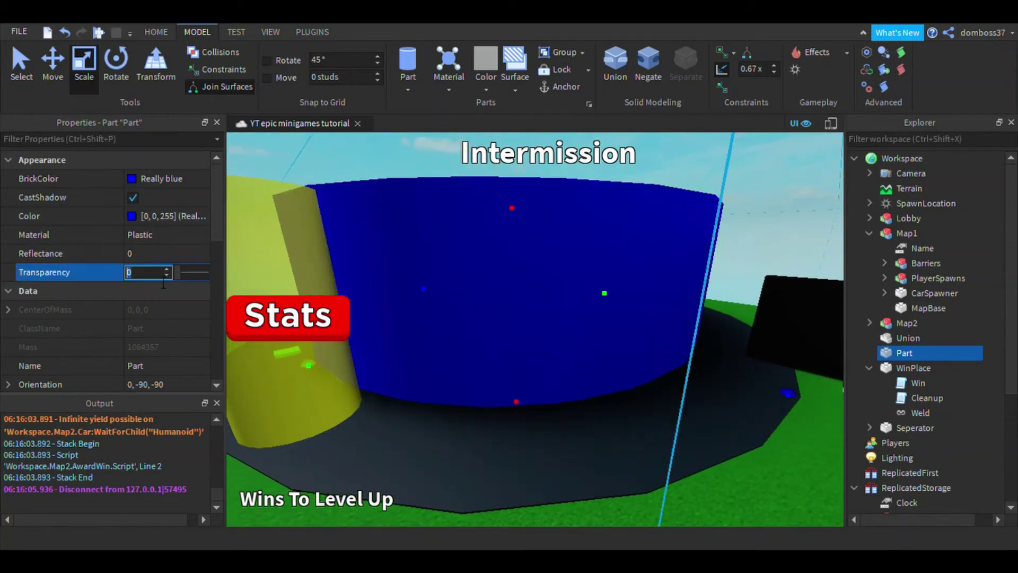
pyautogui.write('1')
pyautogui.press('Return')
# Extend the invisible Seperator wall beside the yellow win cylinder across the track's width.
pyautogui.scroll(5, 616, 352)
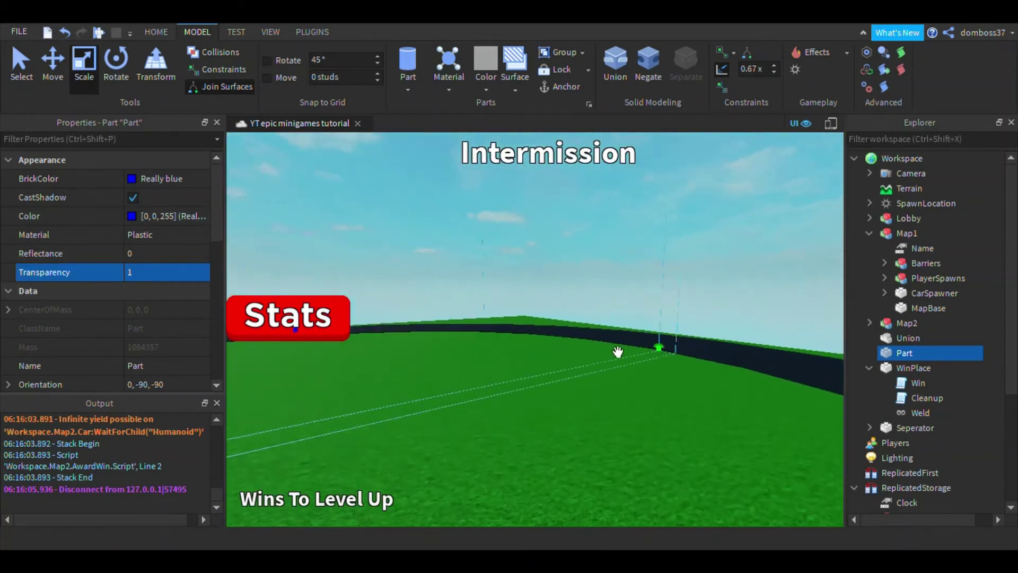
pyautogui.moveTo(617, 351); pyautogui.dragTo(633, 363, button='right')
pyautogui.click(626, 356)
pyautogui.moveTo(675, 253); pyautogui.dragTo(468, 324)
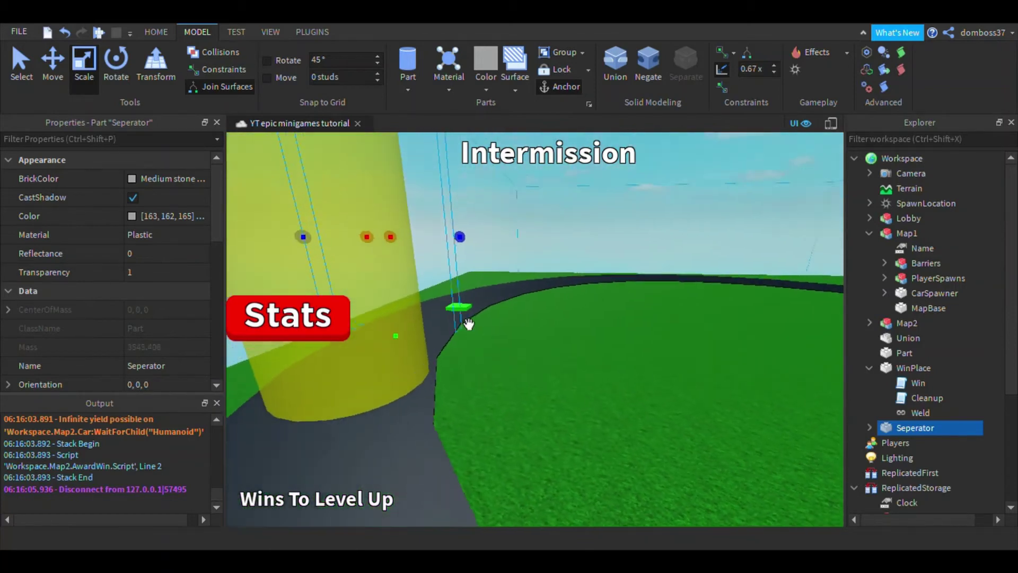
pyautogui.moveTo(469, 324); pyautogui.dragTo(459, 286, button='right')
pyautogui.press('d')
pyautogui.moveTo(445, 262); pyautogui.dragTo(447, 264)
pyautogui.moveTo(446, 264); pyautogui.dragTo(655, 322, button='right')
pyautogui.press('s')
pyautogui.press('a')
pyautogui.press('w')
pyautogui.press('s')
# Move Map2 away from the circular track and put it into the Maps folder in ServerStorage.
pyautogui.scroll(-5, 656, 323)
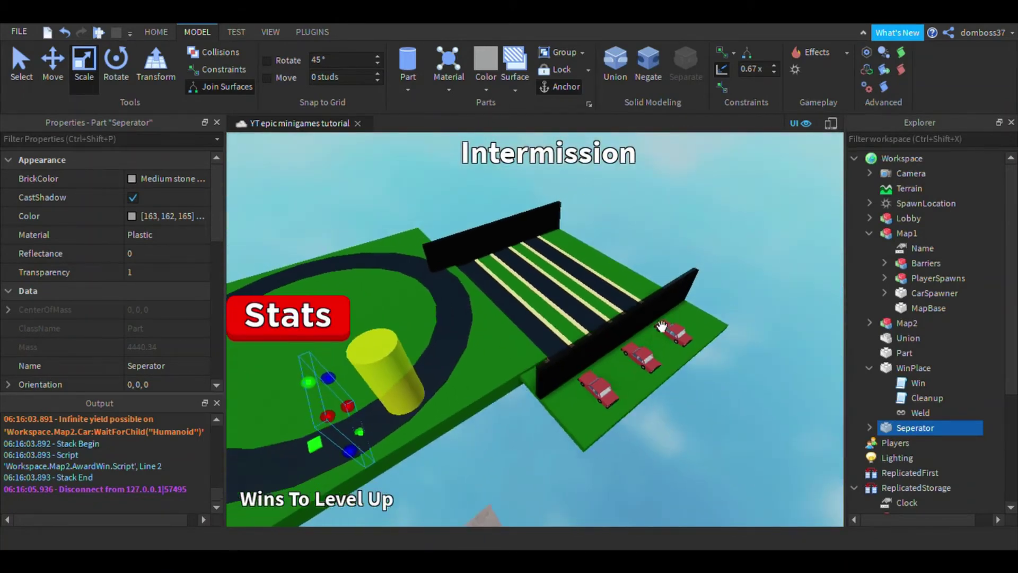
pyautogui.click(651, 346)
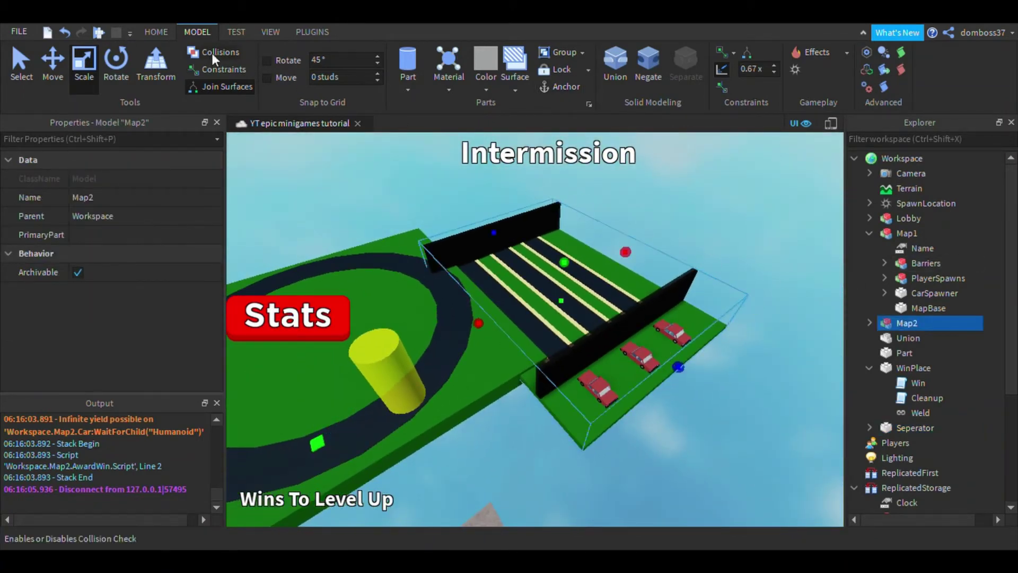
pyautogui.click(54, 66)
pyautogui.moveTo(489, 354); pyautogui.dragTo(529, 335)
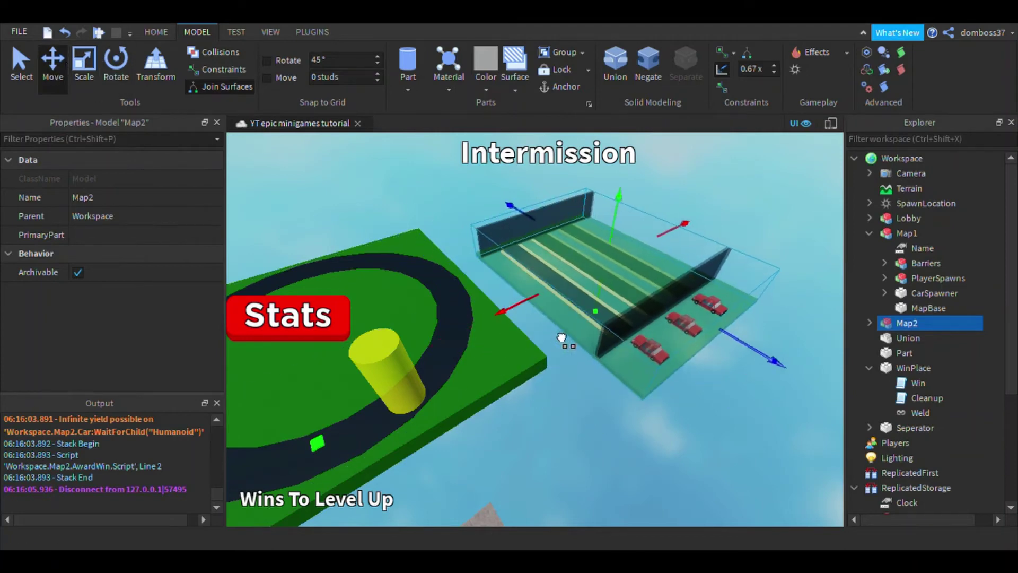
pyautogui.moveTo(899, 333); pyautogui.dragTo(904, 392)
pyautogui.click(718, 414)
# Disable the GameHandler script in ServerScriptService.
pyautogui.moveTo(718, 414); pyautogui.dragTo(728, 414, button='right')
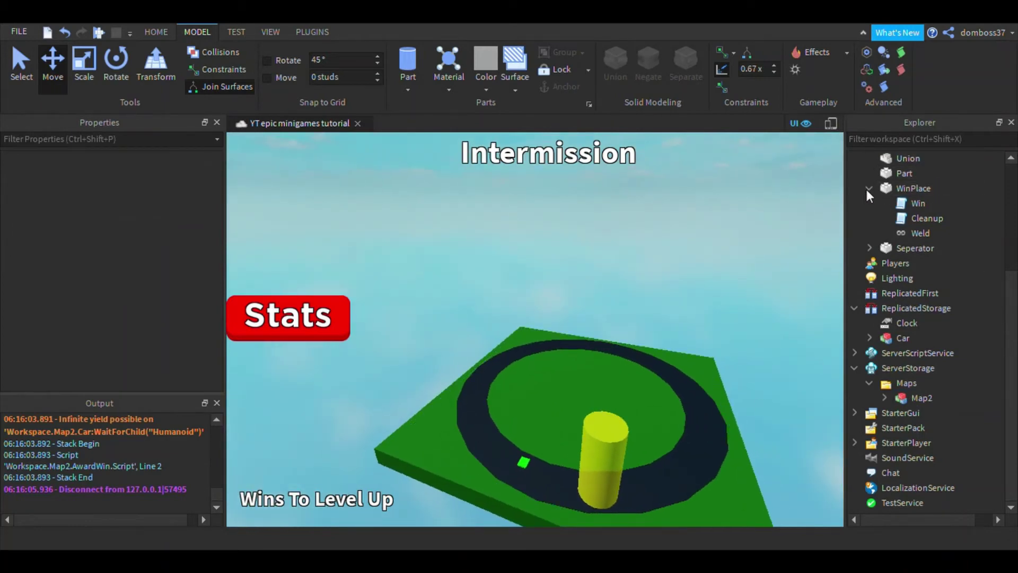
pyautogui.click(854, 353)
pyautogui.click(922, 368)
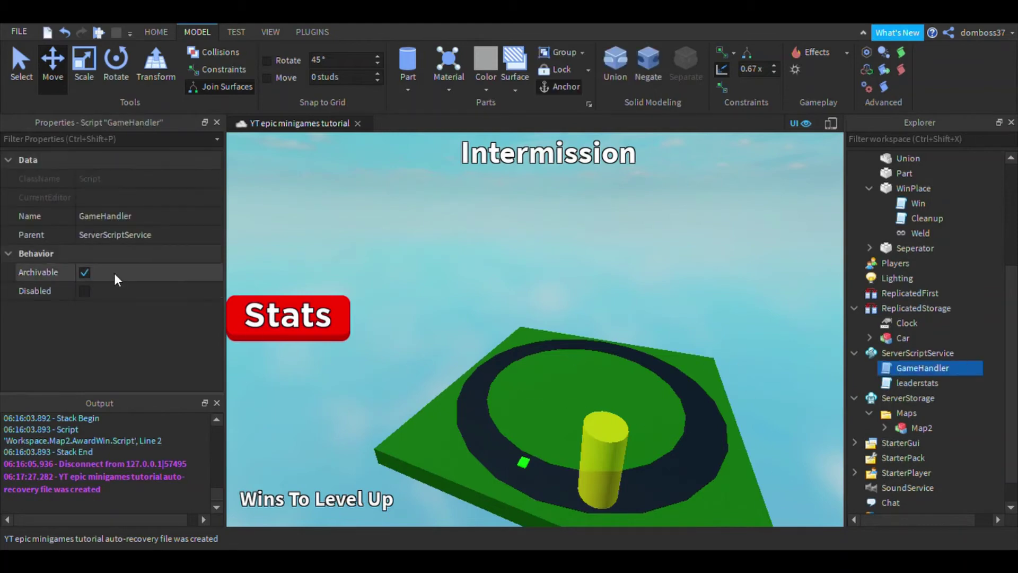
pyautogui.click(84, 290)
pyautogui.scroll(3, 477, 297)
pyautogui.click(544, 282)
# Start a playtest from the track between the win cylinder and the green pad.
pyautogui.scroll(10, 565, 295)
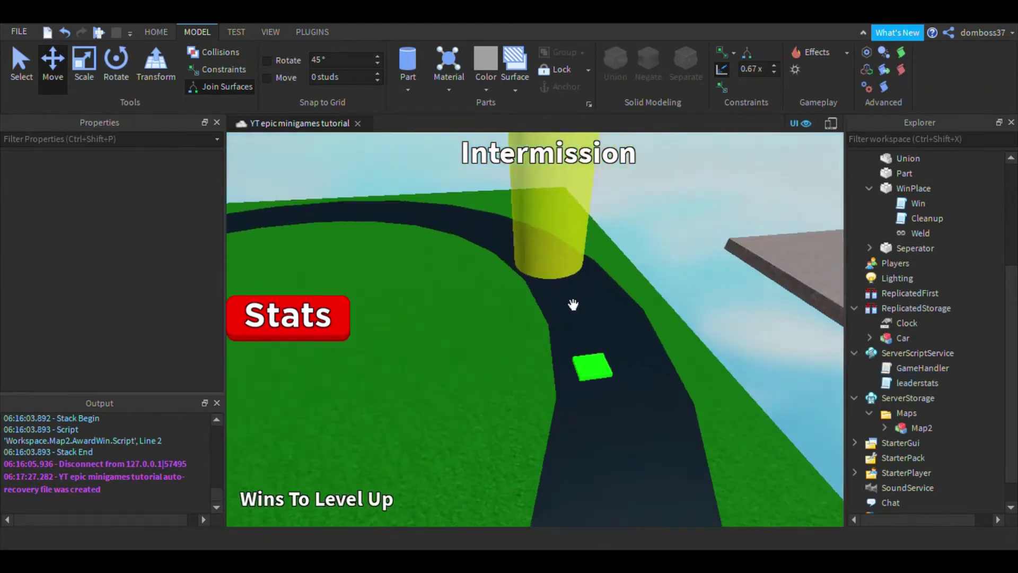
pyautogui.scroll(3, 573, 304)
pyautogui.moveTo(566, 298); pyautogui.dragTo(565, 297, button='right')
pyautogui.scroll(-2, 518, 266)
pyautogui.click(157, 31)
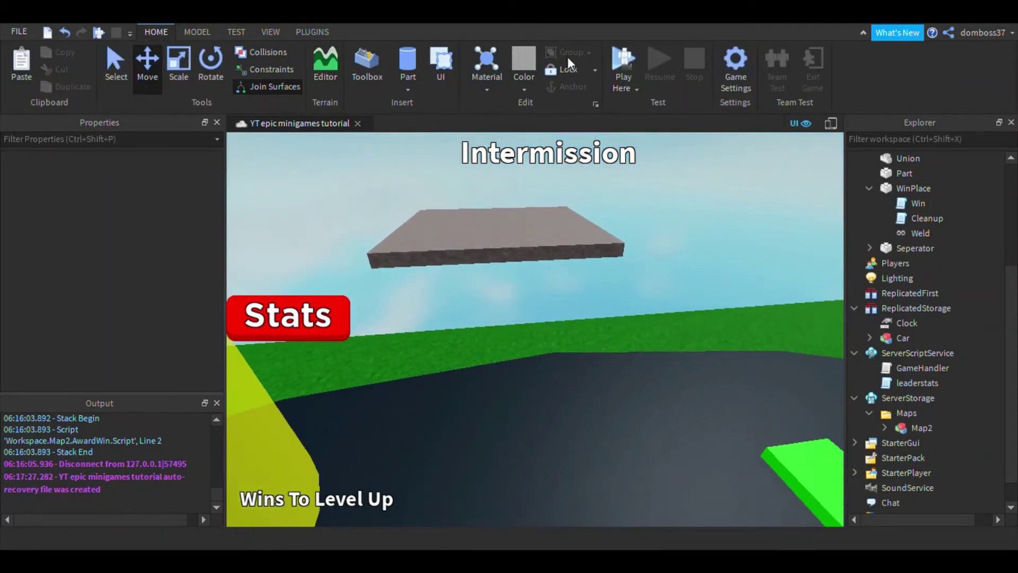
pyautogui.click(624, 61)
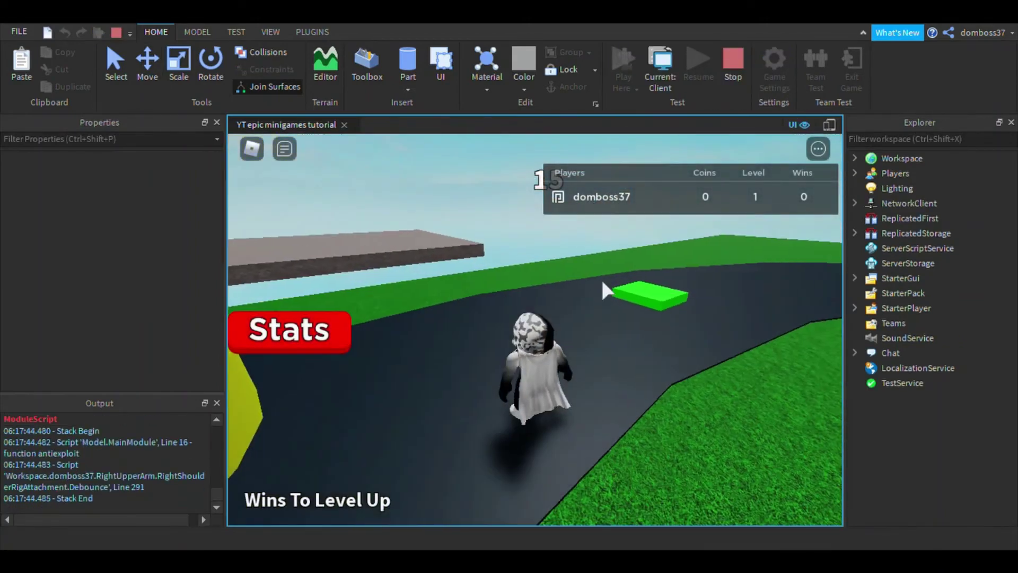
# Walk the character around the track beside the win cylinder, then stop the playtest.
pyautogui.press('Tab')
pyautogui.press('w')
pyautogui.moveTo(613, 285); pyautogui.dragTo(612, 293, button='right')
pyautogui.press('w')
pyautogui.press('w')
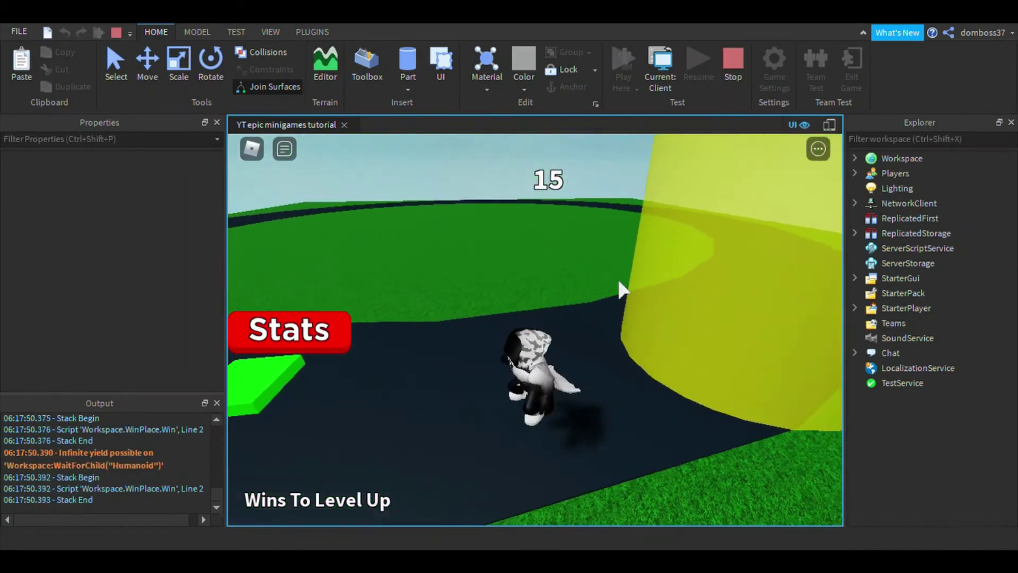
pyautogui.press('s')
pyautogui.press('w')
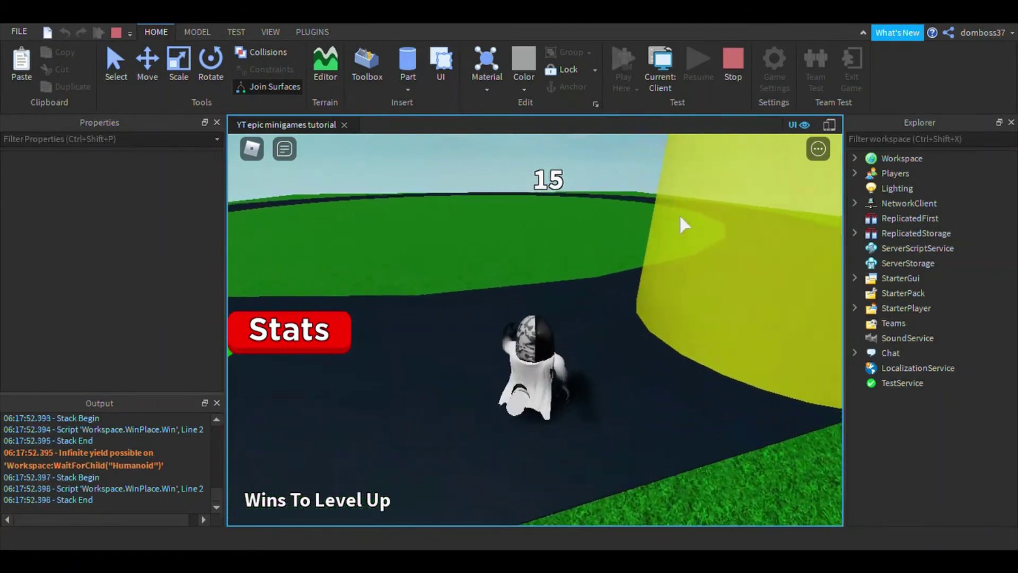
pyautogui.click(733, 83)
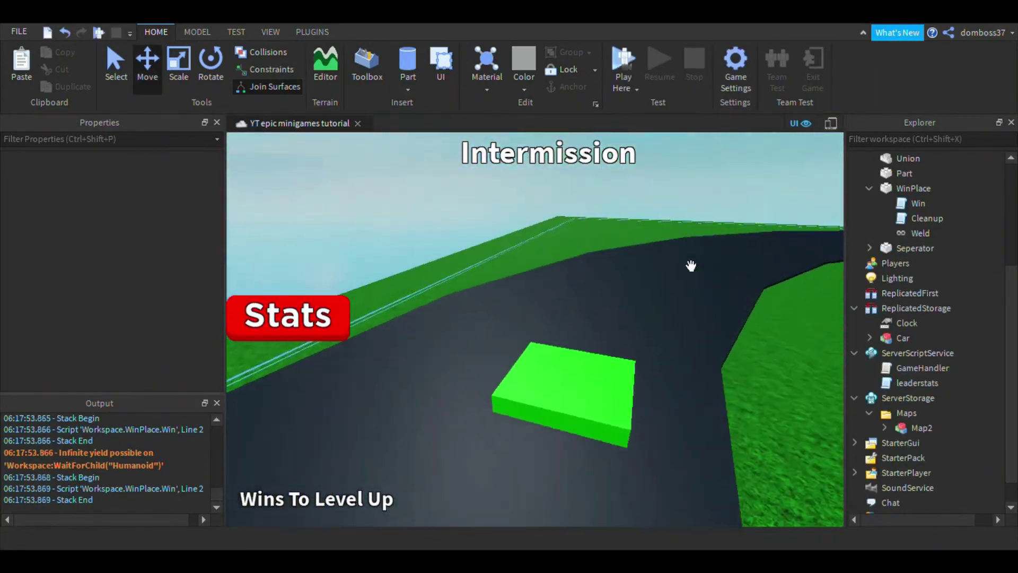
# Start another playtest beside the green pad, spawn a car and get onto it.
pyautogui.moveTo(690, 266); pyautogui.dragTo(702, 266, button='right')
pyautogui.click(623, 63)
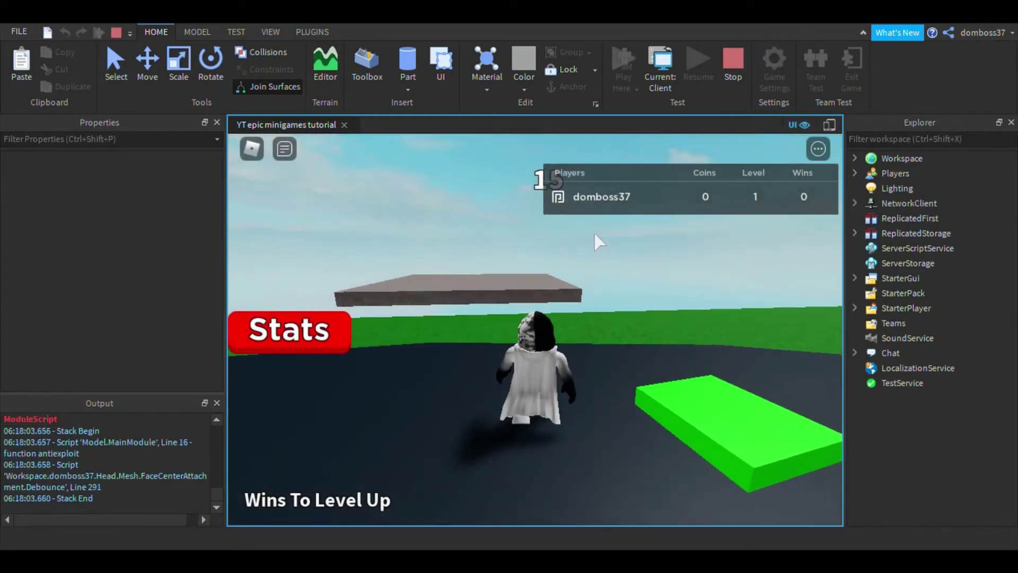
pyautogui.press('w')
pyautogui.moveTo(650, 398); pyautogui.dragTo(649, 397, button='right')
pyautogui.press('s')
pyautogui.press('w')
pyautogui.press('space')
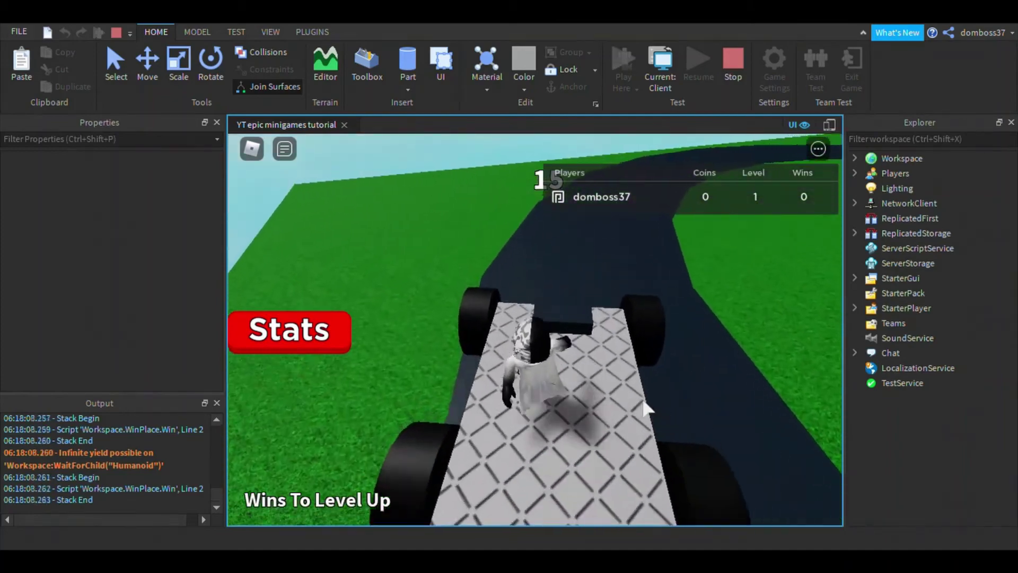
pyautogui.press('Tab')
# Drive the car around the circular track into the yellow win cylinder, then end the playtest.
pyautogui.press('w')
pyautogui.press('shift')
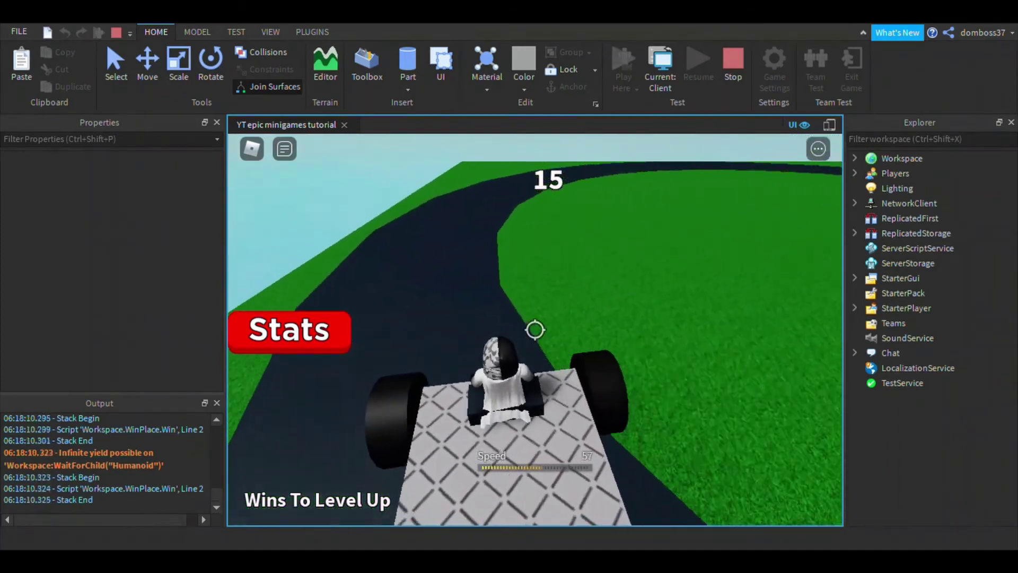
pyautogui.press('a')
pyautogui.press('Tab')
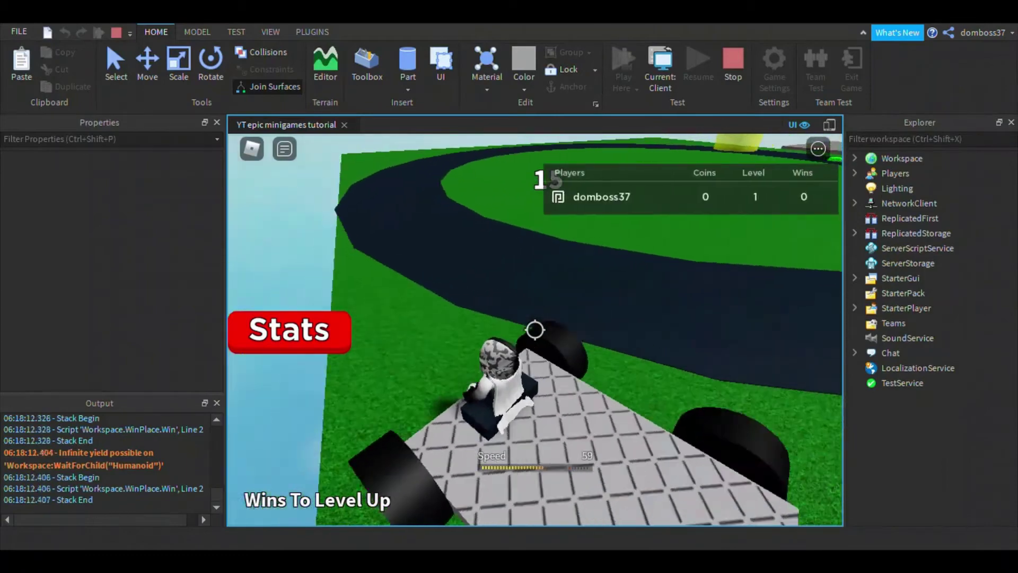
pyautogui.press('d')
pyautogui.press('a')
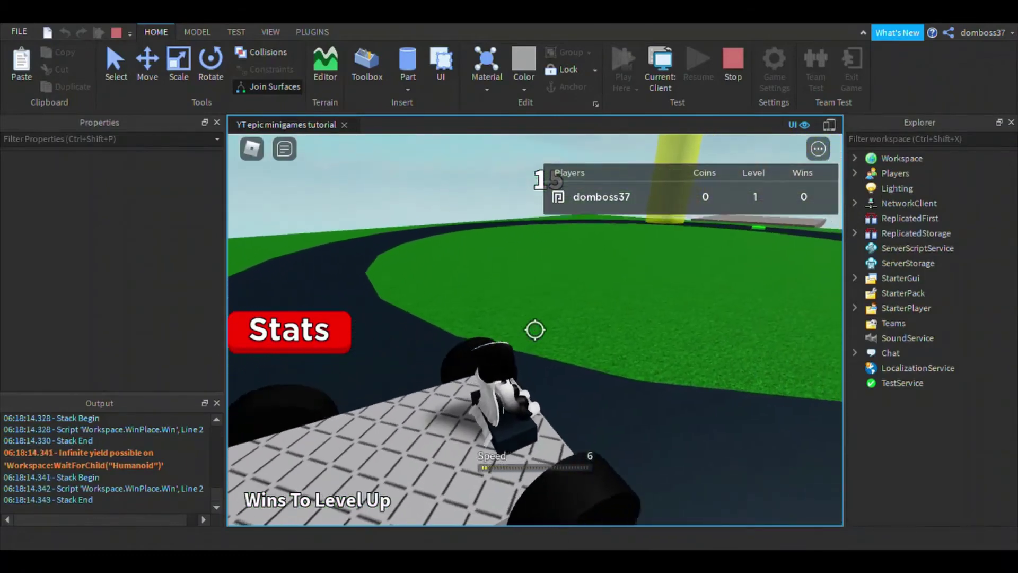
pyautogui.press('a')
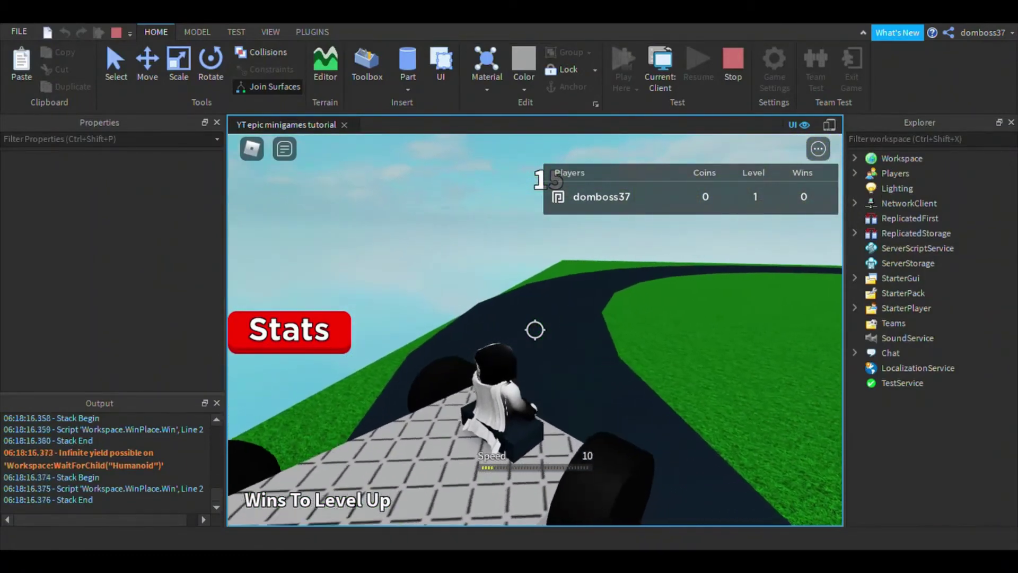
pyautogui.press('a')
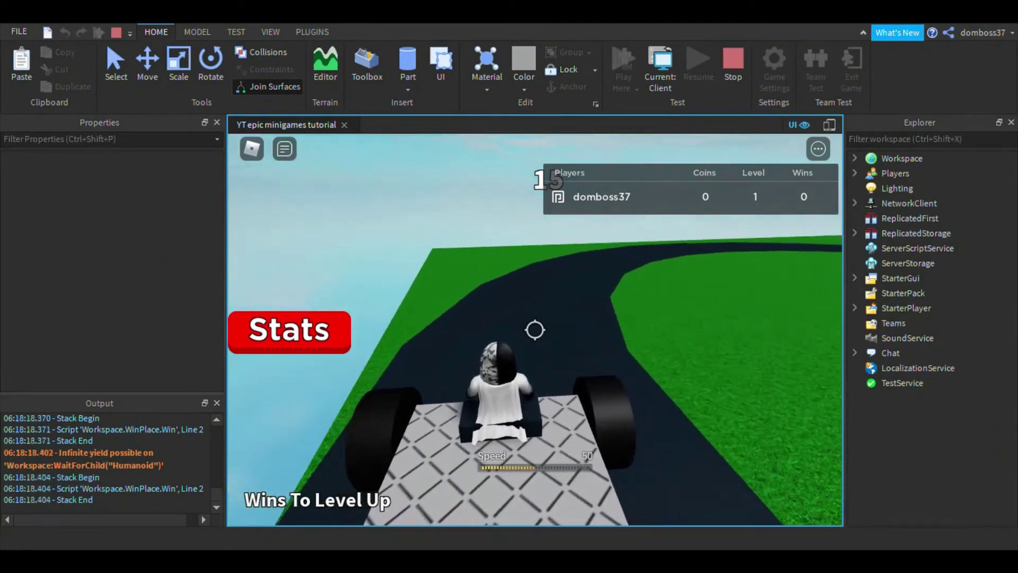
pyautogui.press('w')
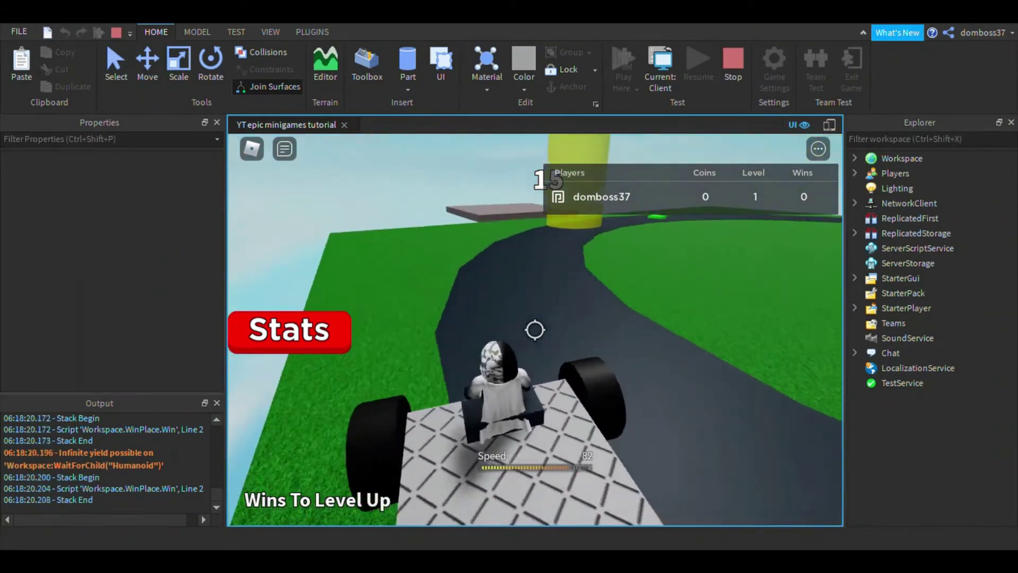
pyautogui.press('a')
pyautogui.press('d')
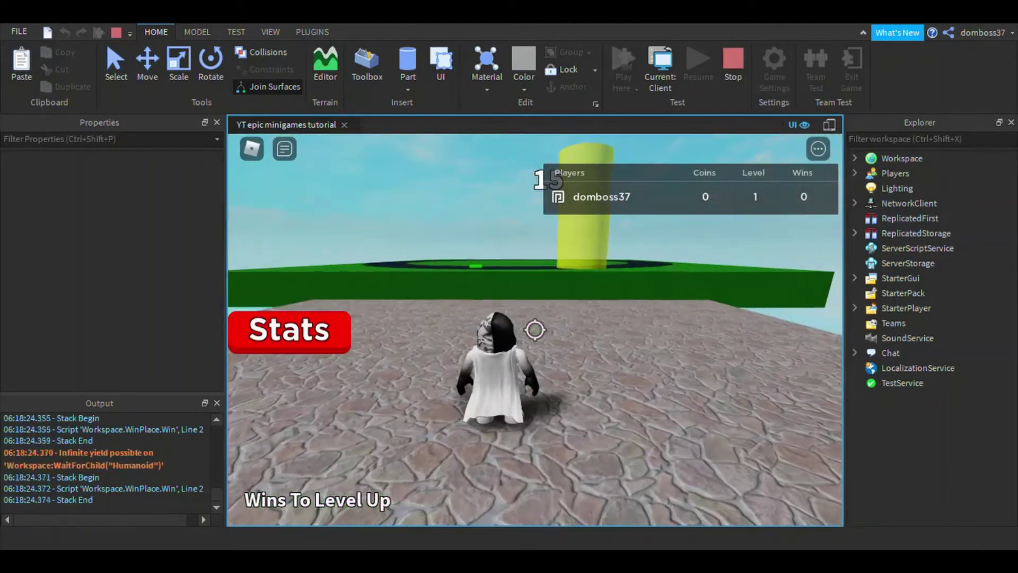
pyautogui.press('w')
pyautogui.press('shift')
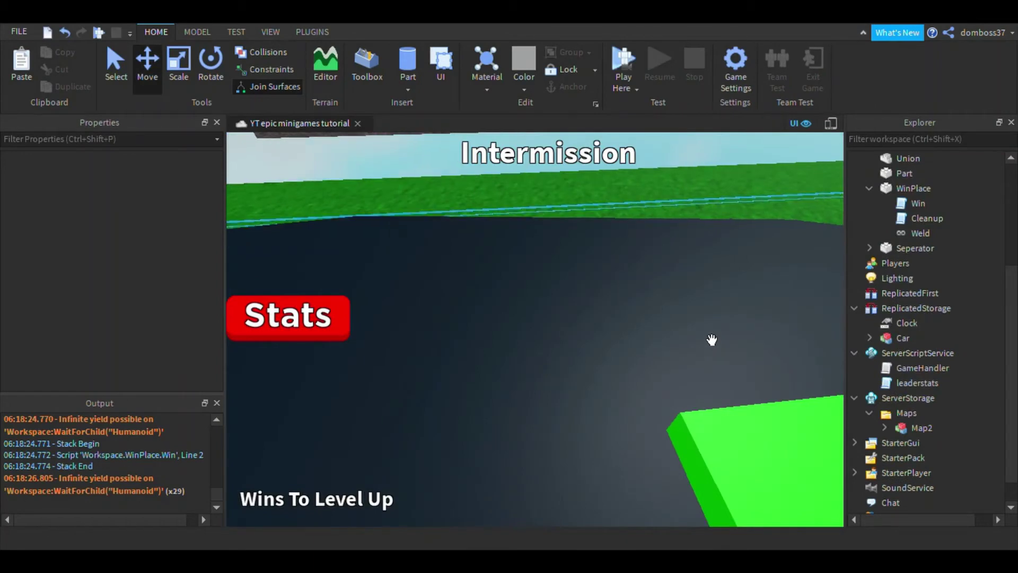
# Anchor the yellow WinPlace cylinder and turn off its collisions.
pyautogui.moveTo(711, 338); pyautogui.dragTo(665, 273, button='right')
pyautogui.click(698, 312)
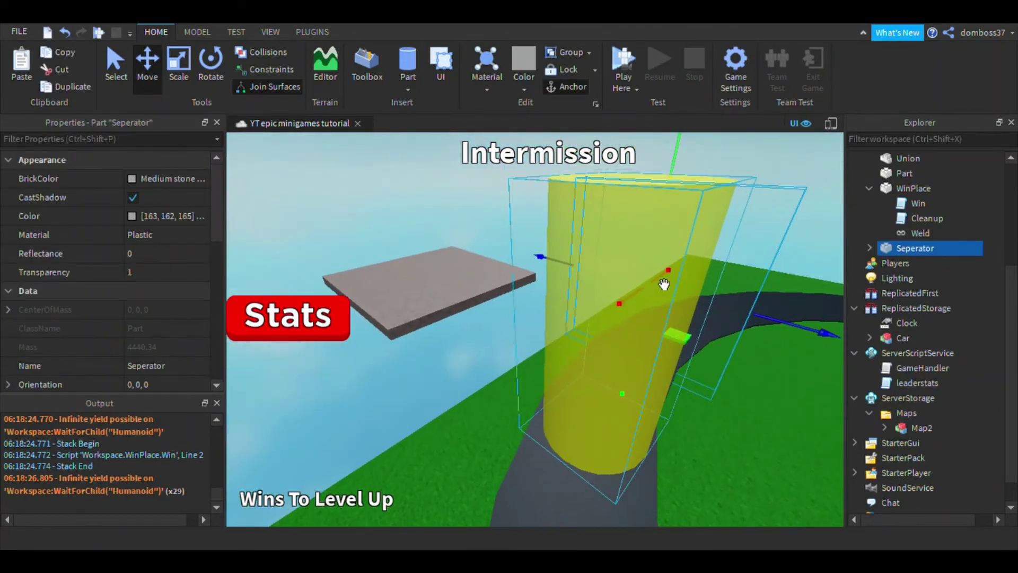
pyautogui.click(627, 280)
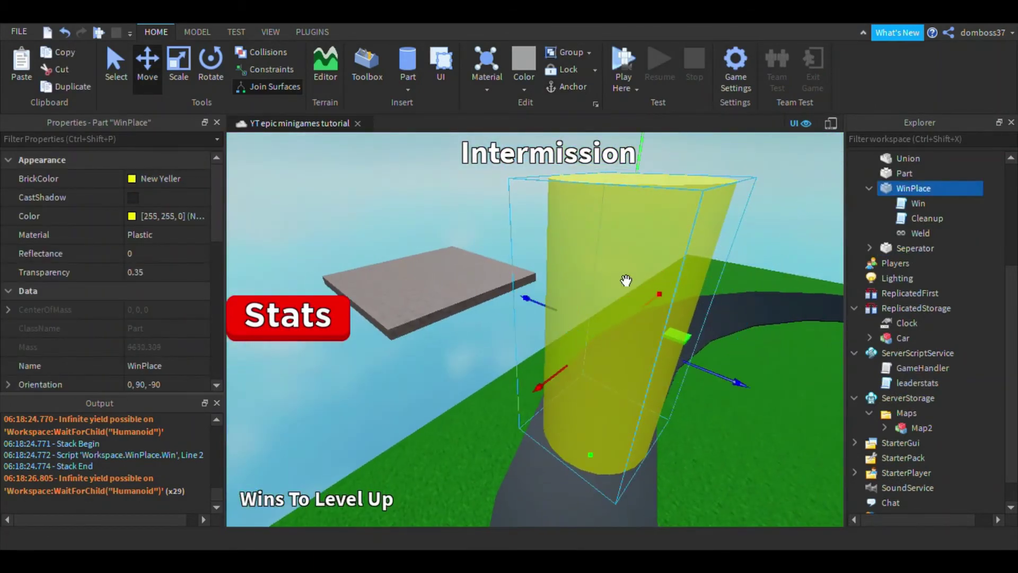
pyautogui.click(869, 188)
pyautogui.scroll(-5, 138, 276)
pyautogui.scroll(-3, 138, 276)
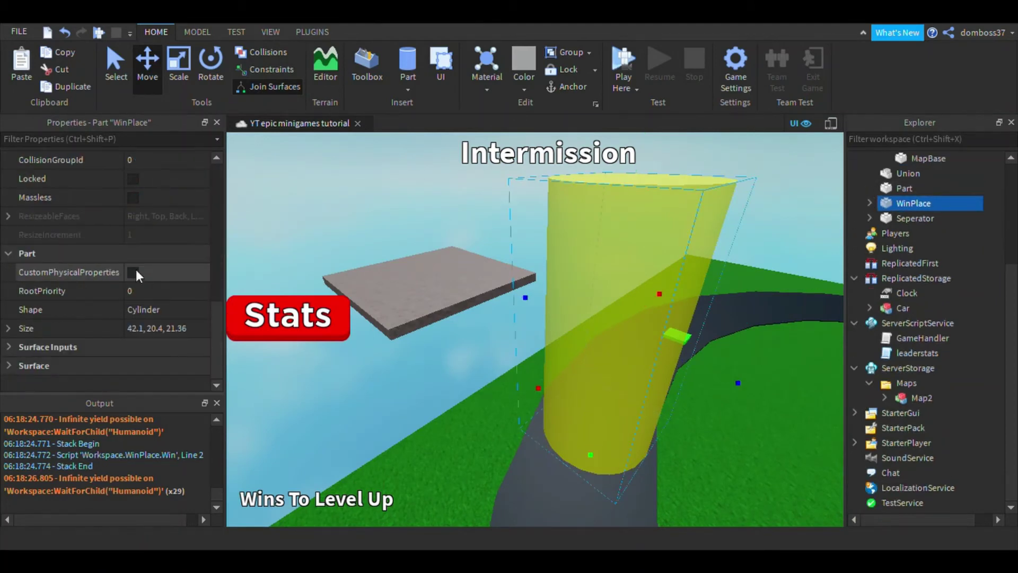
pyautogui.scroll(3, 137, 265)
pyautogui.click(133, 253)
pyautogui.click(134, 216)
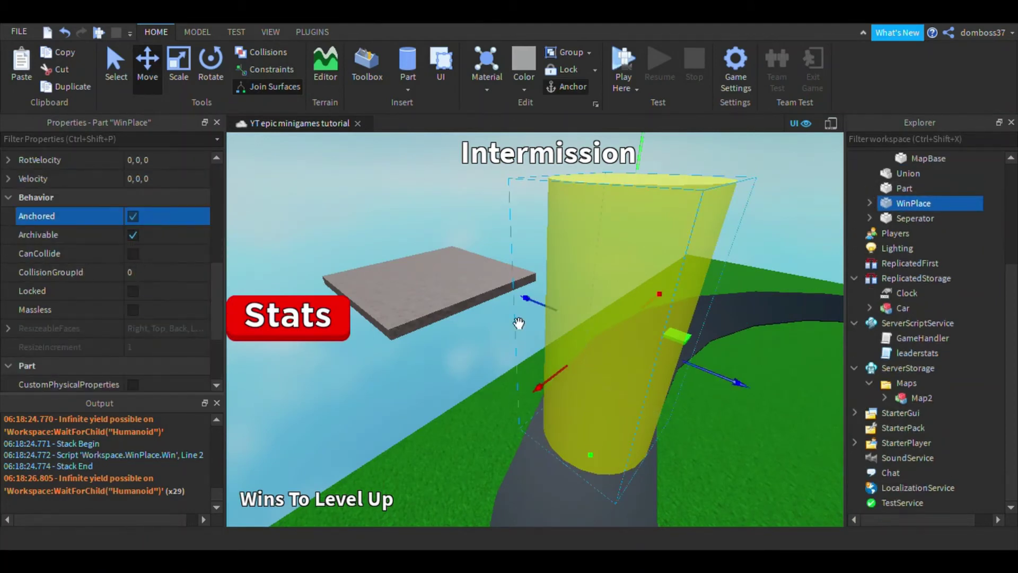
# Undo the last move of the invisible barrier beside the track and deselect it.
pyautogui.moveTo(519, 323); pyautogui.dragTo(528, 329, button='right')
pyautogui.scroll(-5, 618, 288)
pyautogui.scroll(3, 912, 278)
pyautogui.scroll(1, 913, 280)
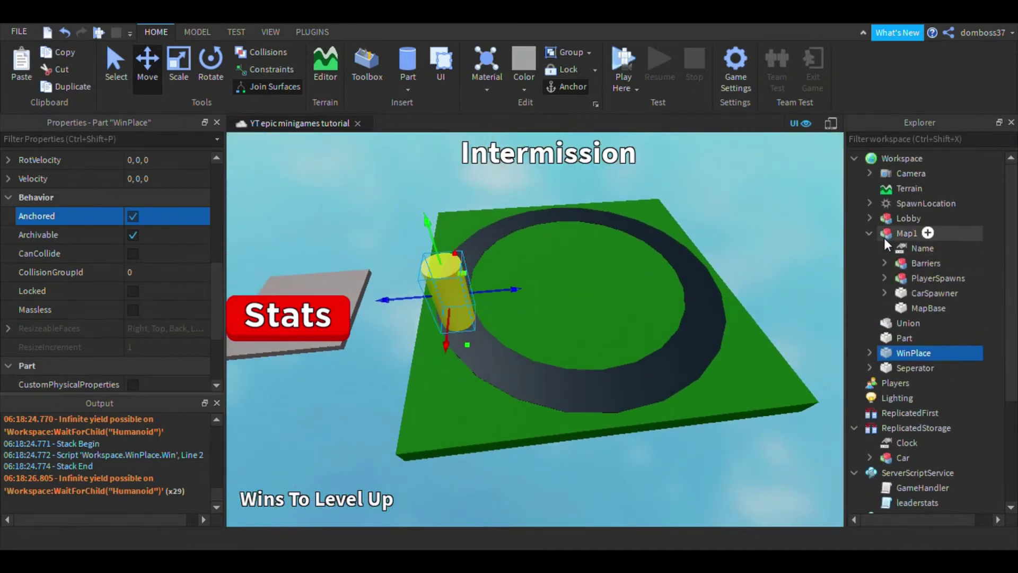
pyautogui.scroll(-2, 428, 269)
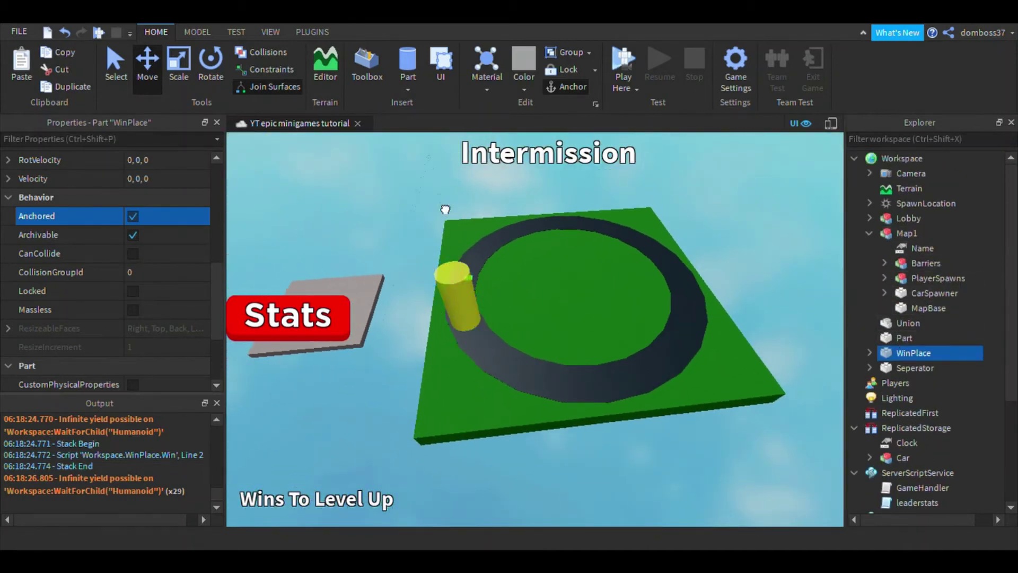
pyautogui.keyDown('alt'); pyautogui.click(443, 209); pyautogui.keyUp('alt')
pyautogui.moveTo(757, 439); pyautogui.dragTo(757, 439, button='right')
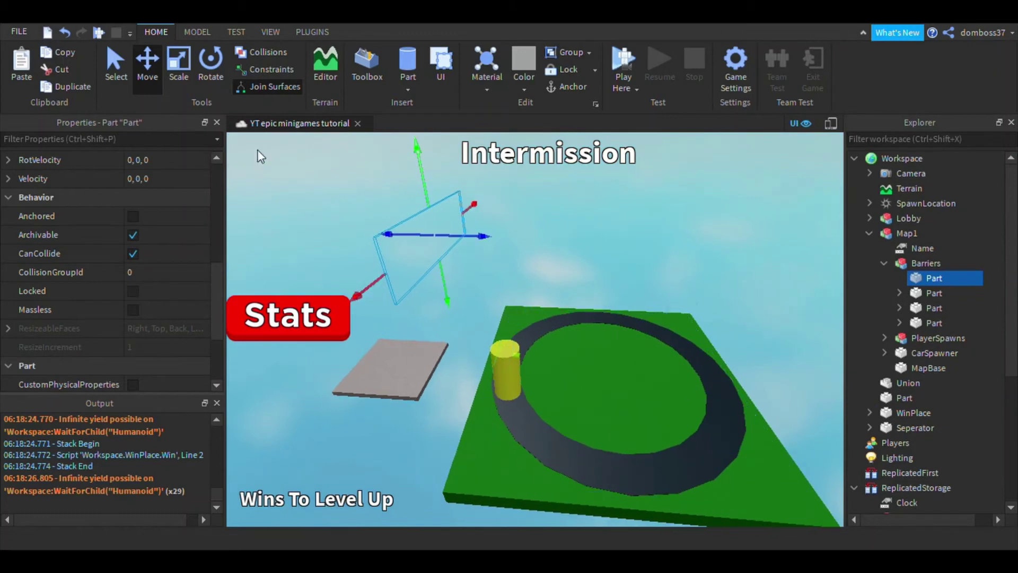
pyautogui.click(65, 32)
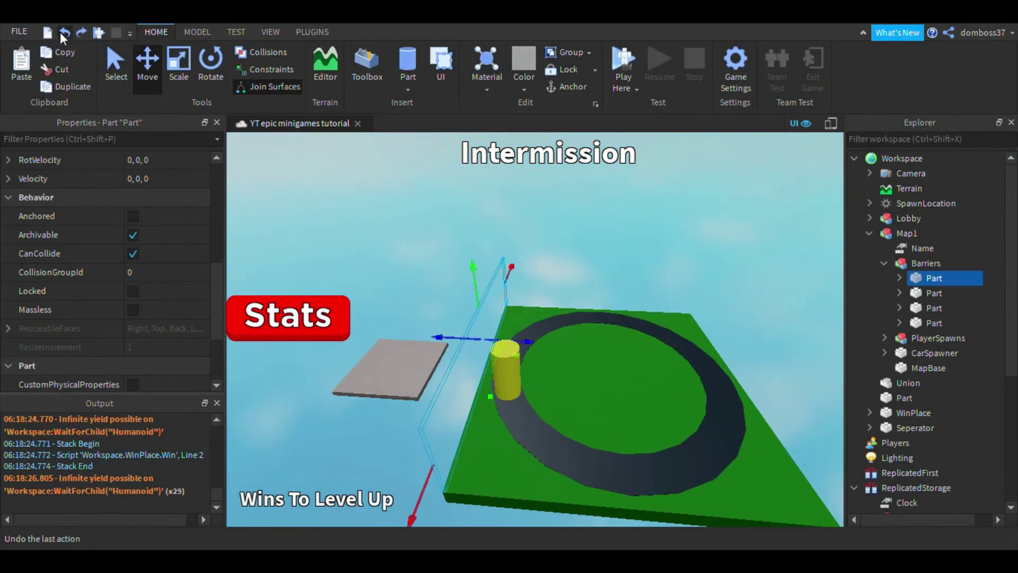
pyautogui.click(561, 205)
pyautogui.click(884, 263)
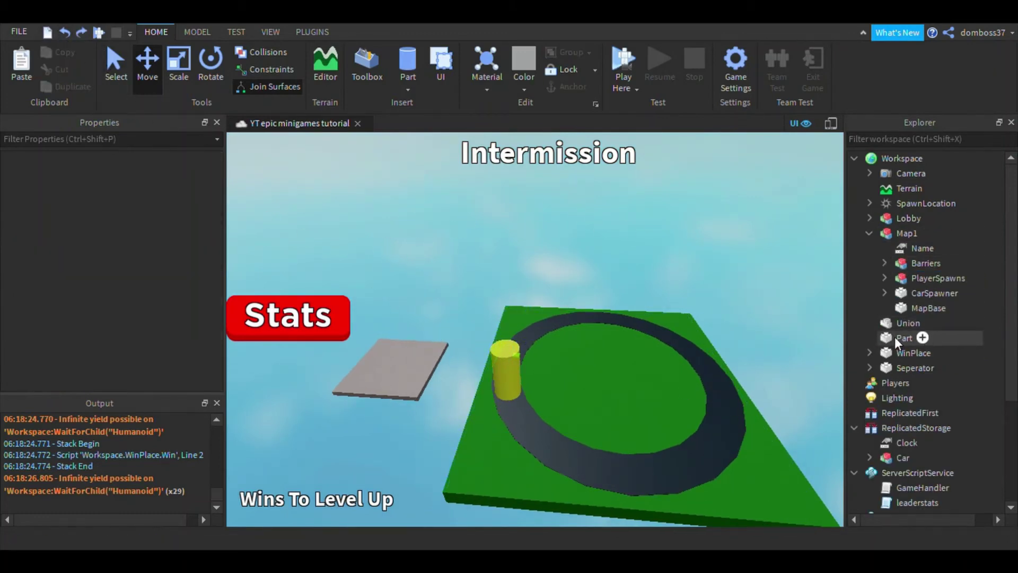
# Rename the Union that forms the circular track RaceTrack and move it into the Map1 model.
pyautogui.click(908, 322)
pyautogui.keyDown('shift'); pyautogui.click(884, 366); pyautogui.keyUp('shift')
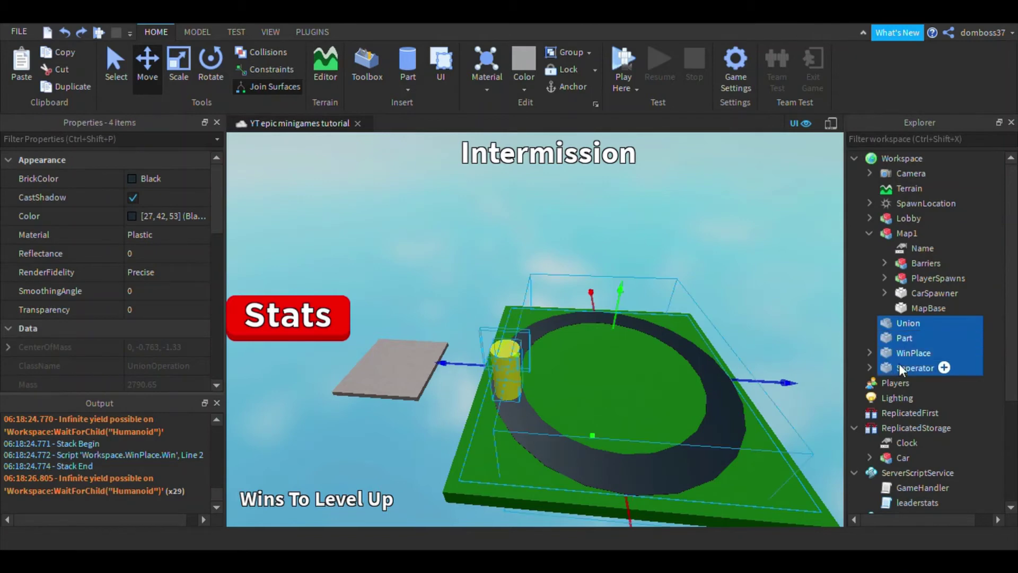
pyautogui.click(896, 324)
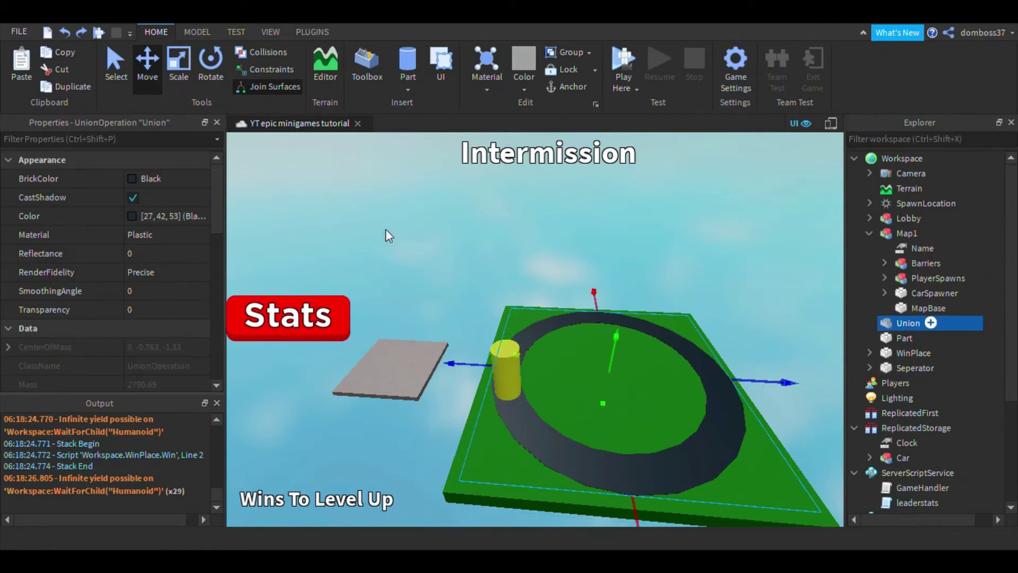
pyautogui.scroll(2, 388, 236)
pyautogui.scroll(-3, 148, 302)
pyautogui.click(174, 348)
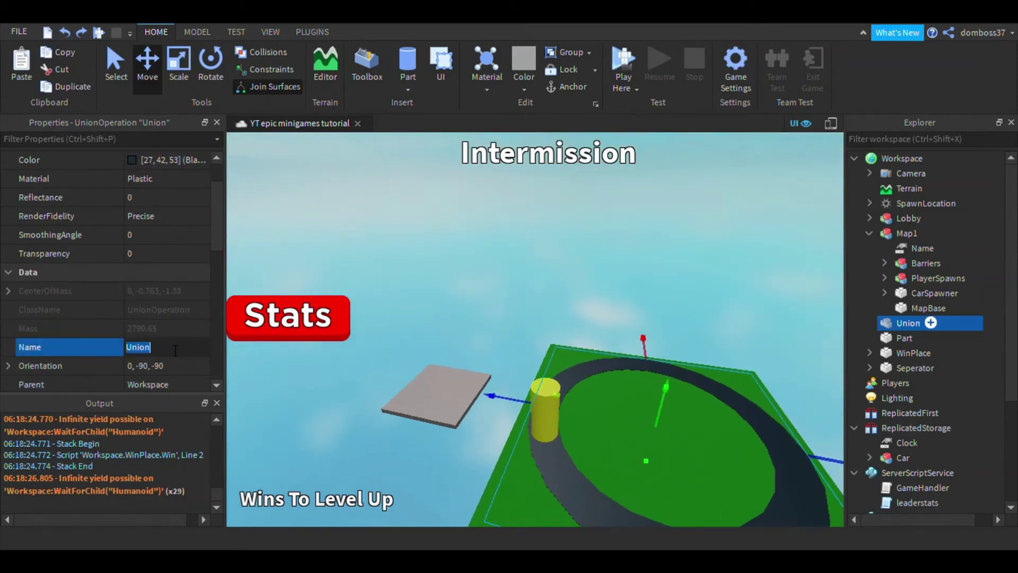
pyautogui.write('T')
pyautogui.write('aceTrack')
pyautogui.press('Return')
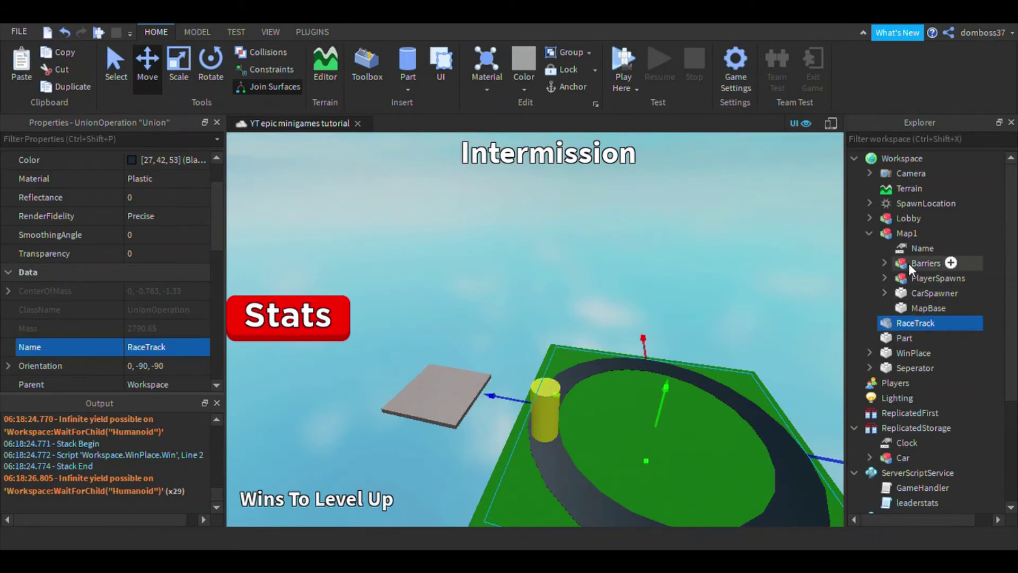
pyautogui.moveTo(901, 325); pyautogui.dragTo(906, 234)
# Rename the invisible cylinder Part inside the track Divider and move it into the Map1 model.
pyautogui.click(904, 338)
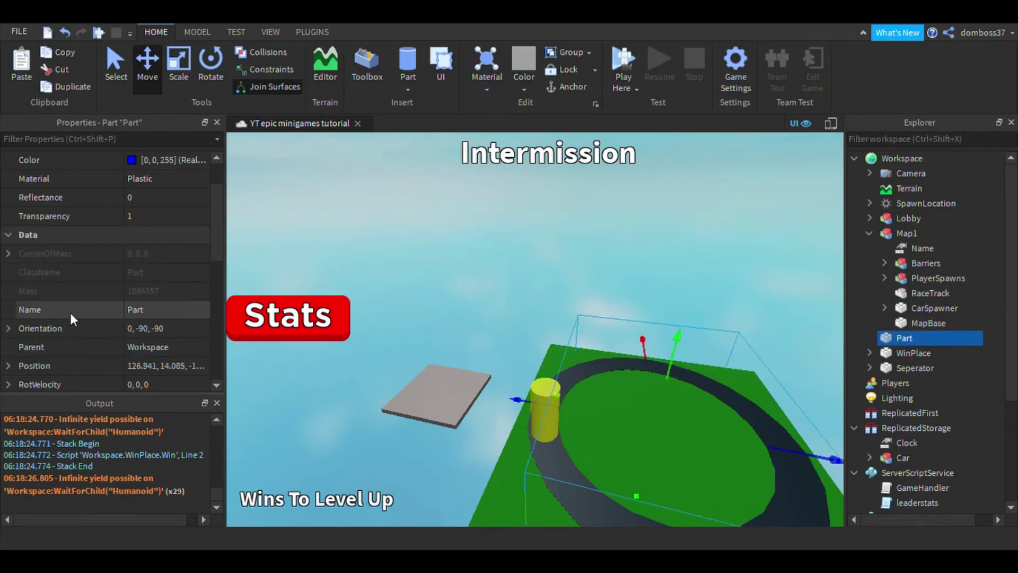
pyautogui.scroll(2, 117, 233)
pyautogui.scroll(-6, 117, 233)
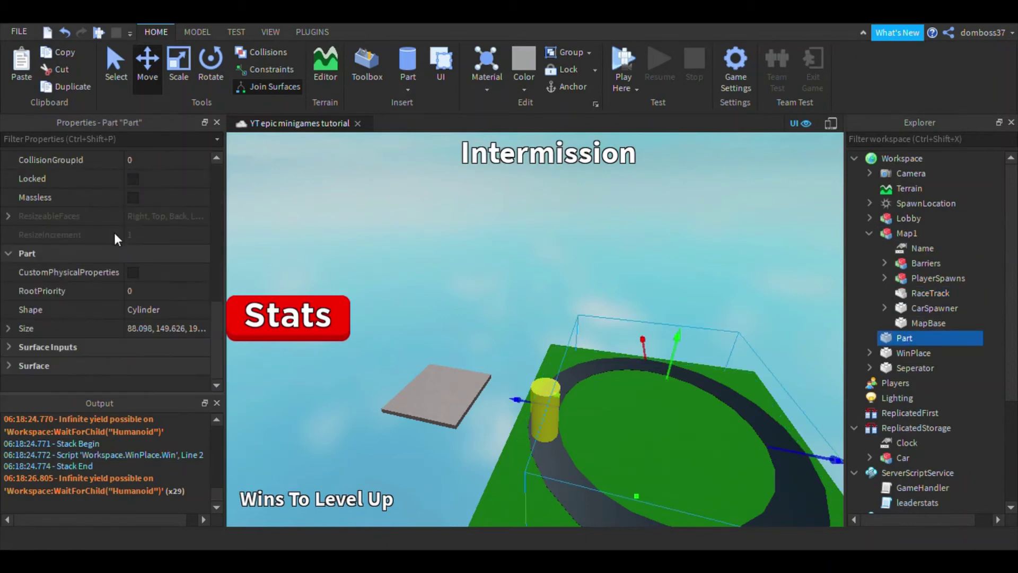
pyautogui.scroll(5, 117, 236)
pyautogui.scroll(3, 118, 238)
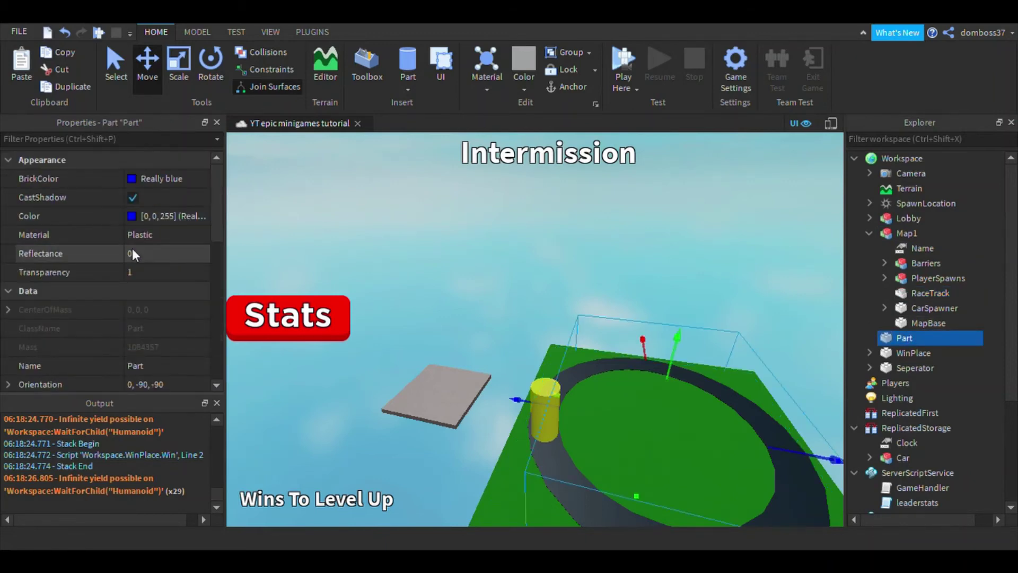
pyautogui.scroll(-3, 146, 253)
pyautogui.click(161, 312)
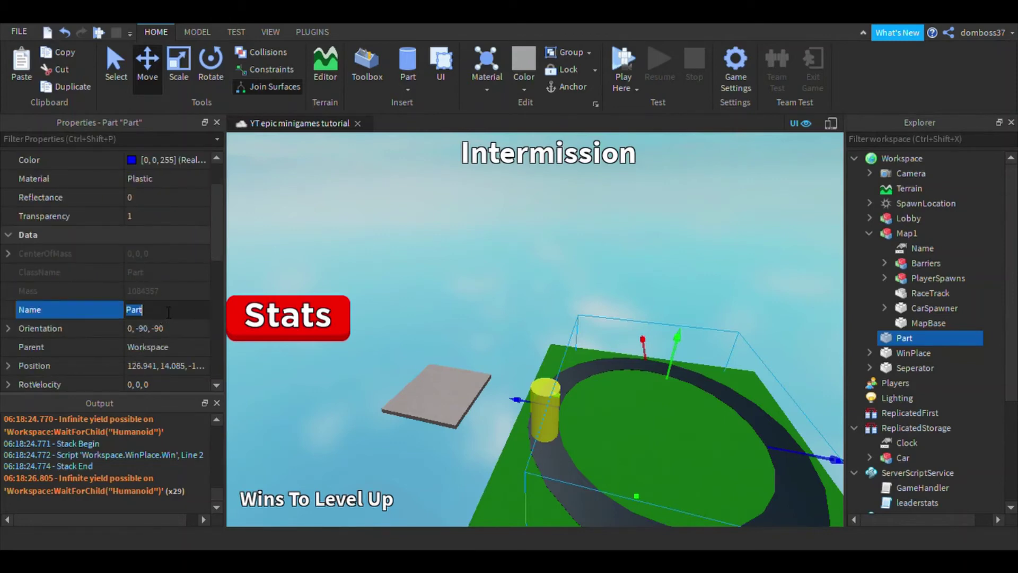
pyautogui.press('Return')
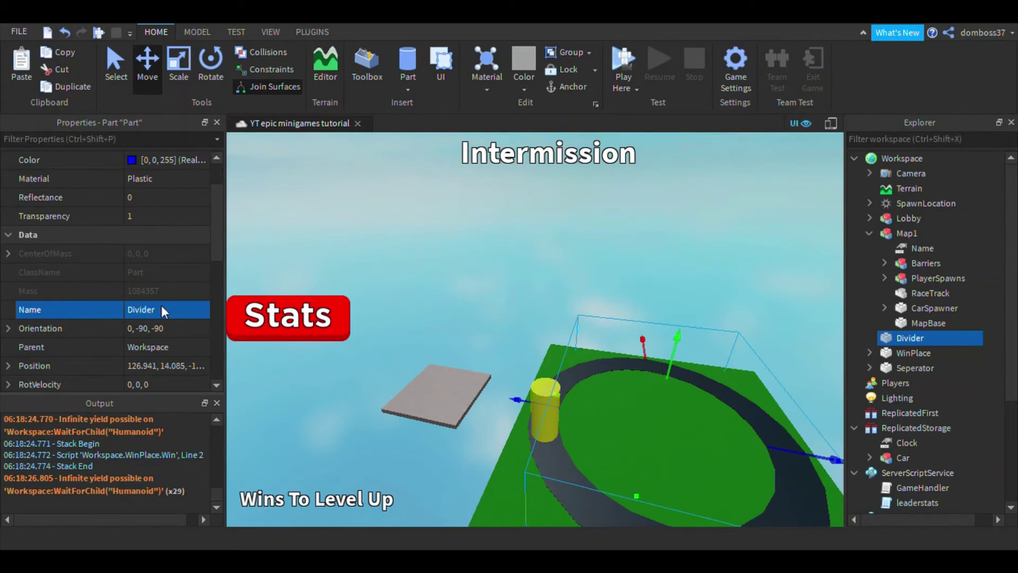
pyautogui.moveTo(899, 342); pyautogui.dragTo(918, 234)
# Move the WinPlace and Seperator parts together into the Map1 model.
pyautogui.click(912, 352)
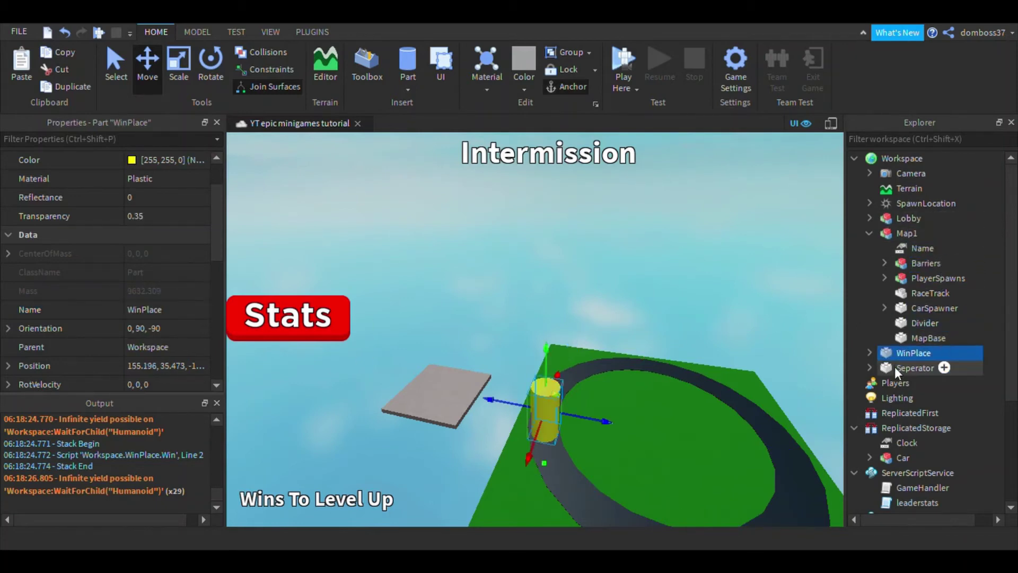
pyautogui.keyDown('shift'); pyautogui.click(912, 367); pyautogui.keyUp('shift')
pyautogui.moveTo(912, 367); pyautogui.dragTo(908, 243)
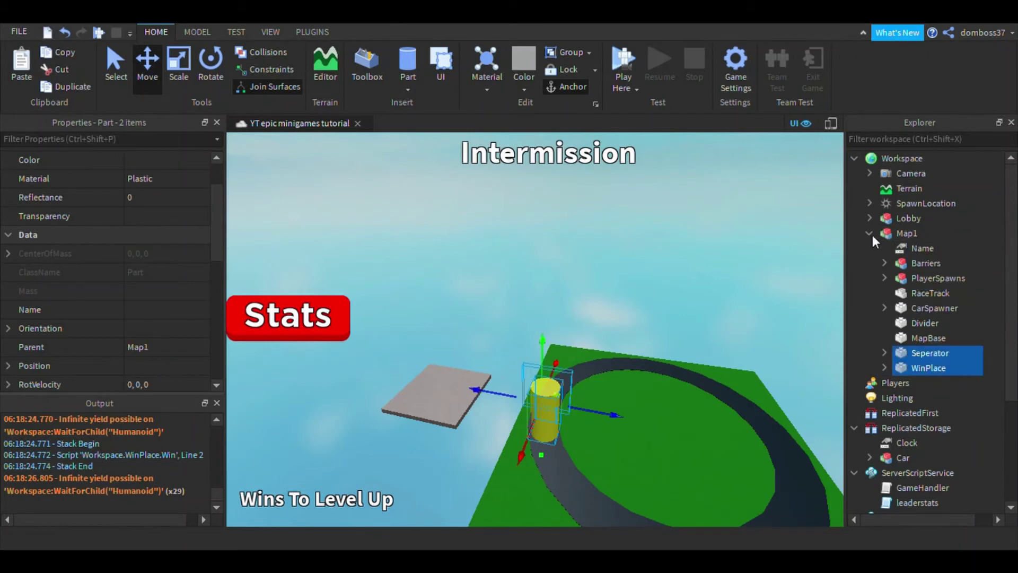
# Move the Map1 model from Workspace into the Maps folder in ServerStorage.
pyautogui.click(870, 234)
pyautogui.click(900, 235)
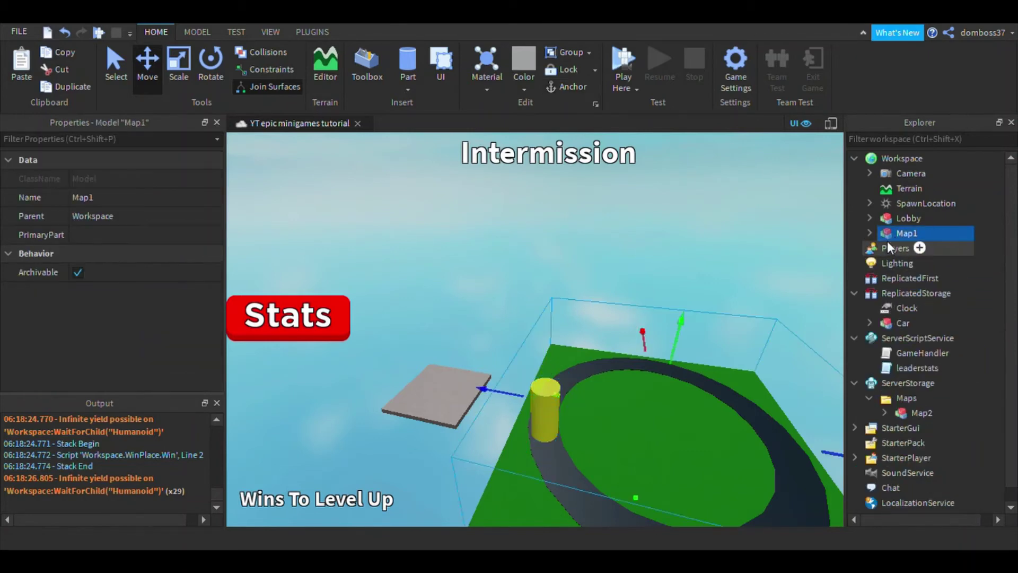
pyautogui.moveTo(899, 235); pyautogui.dragTo(904, 398)
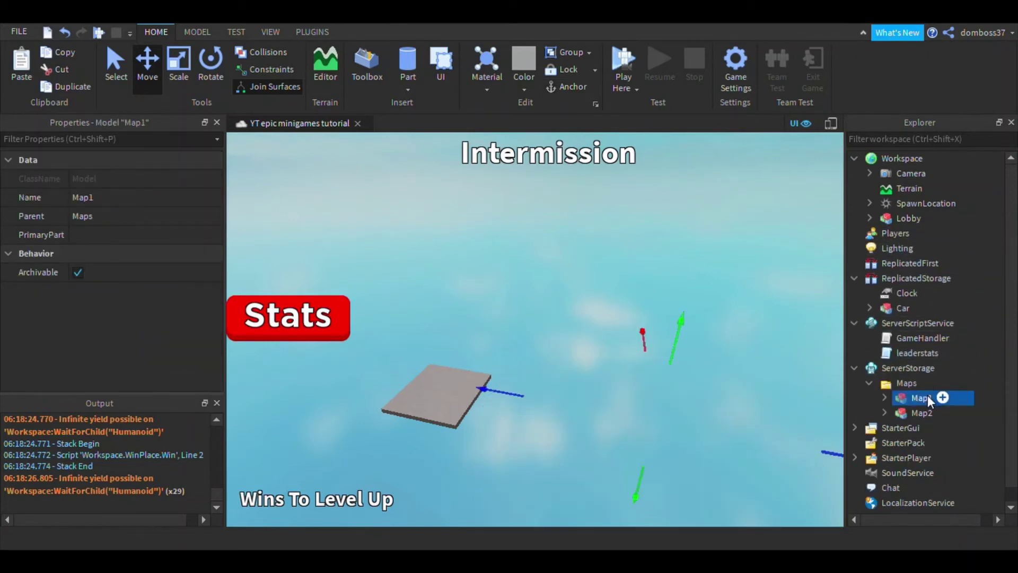
# Enable the GameHandler script and start a playtest.
pyautogui.click(915, 338)
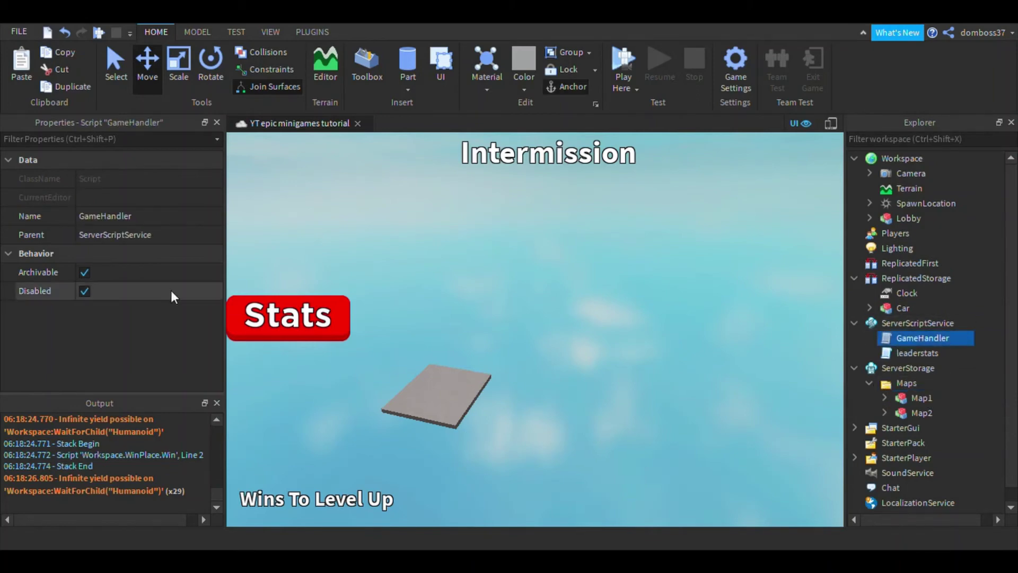
pyautogui.click(85, 291)
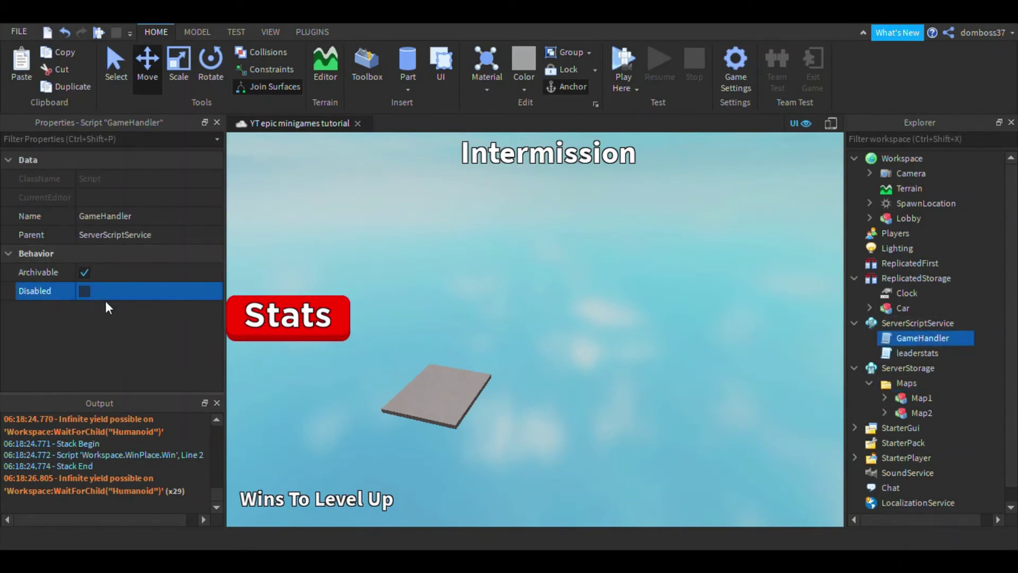
pyautogui.moveTo(719, 375); pyautogui.dragTo(764, 335, button='right')
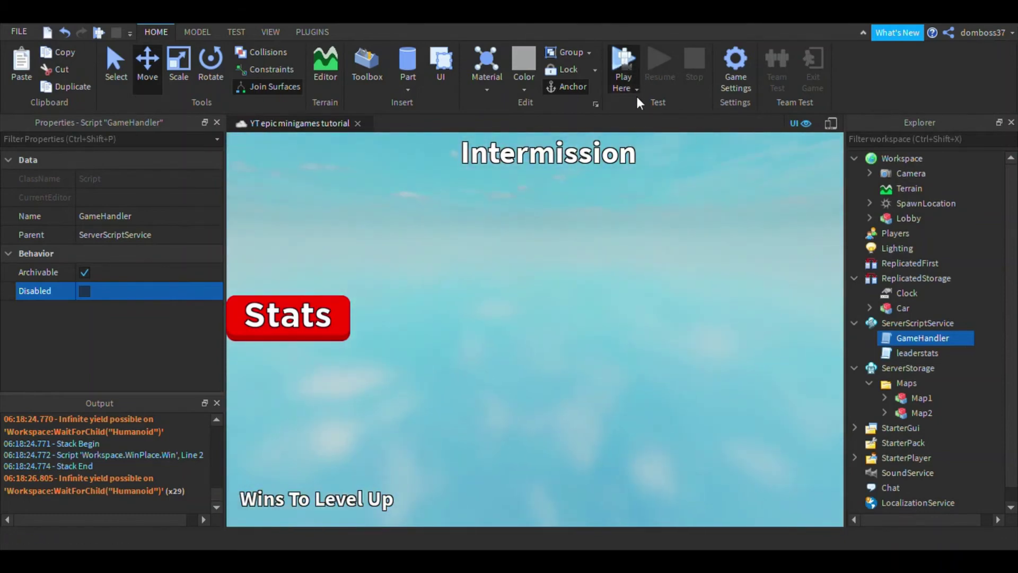
pyautogui.click(623, 61)
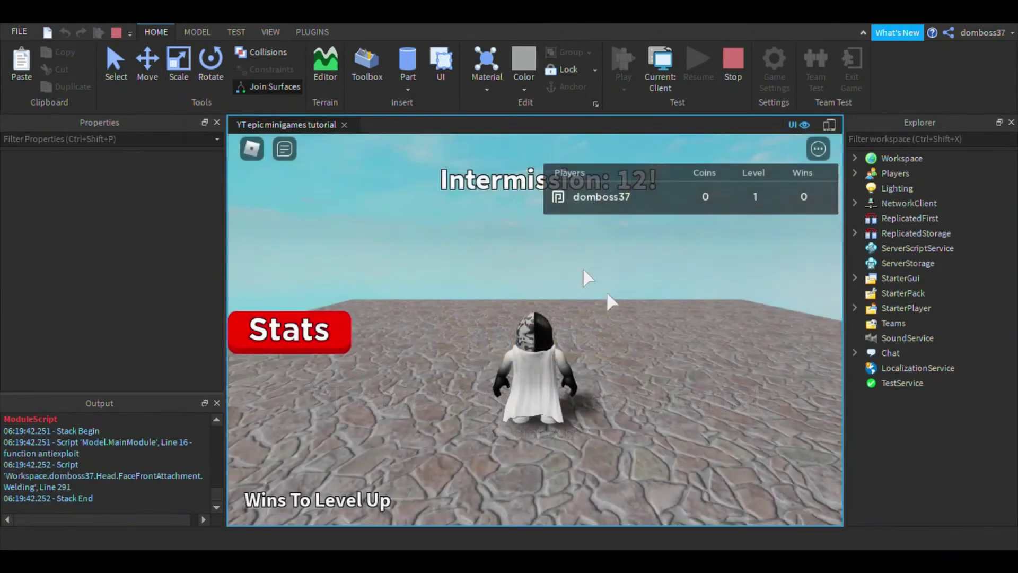
# Walk the character around the lobby during the intermission, checking the Stats window and the player leaderboard.
pyautogui.press('Tab')
pyautogui.press('w')
pyautogui.moveTo(536, 343); pyautogui.dragTo(535, 345, button='right')
pyautogui.press('a')
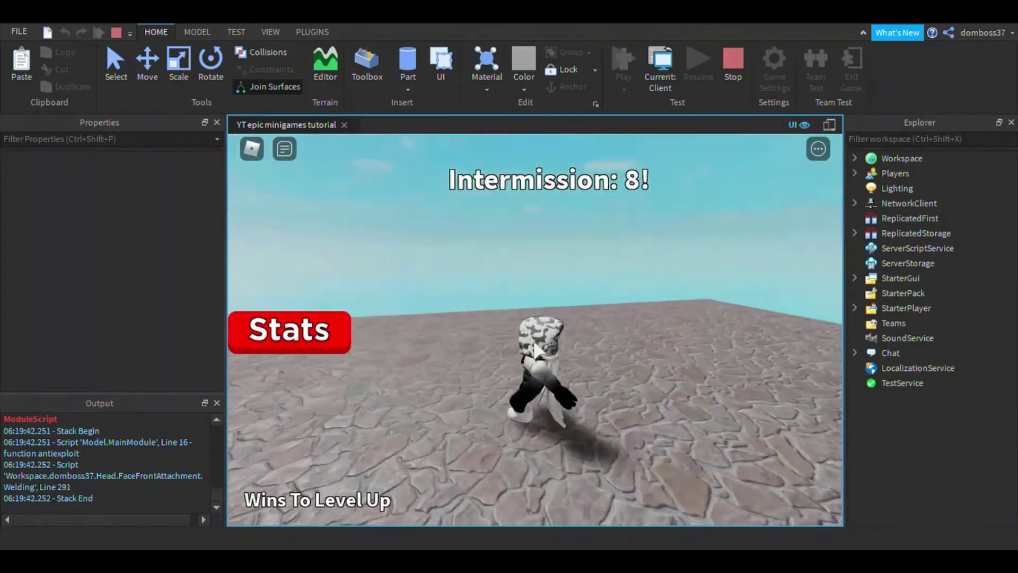
pyautogui.click(341, 340)
pyautogui.press('Tab')
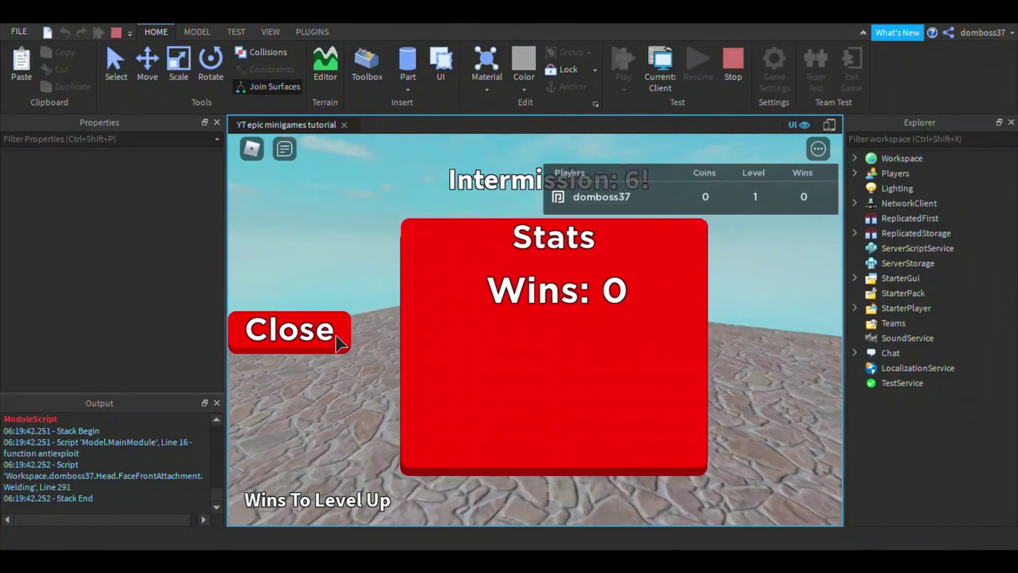
pyautogui.press('Tab')
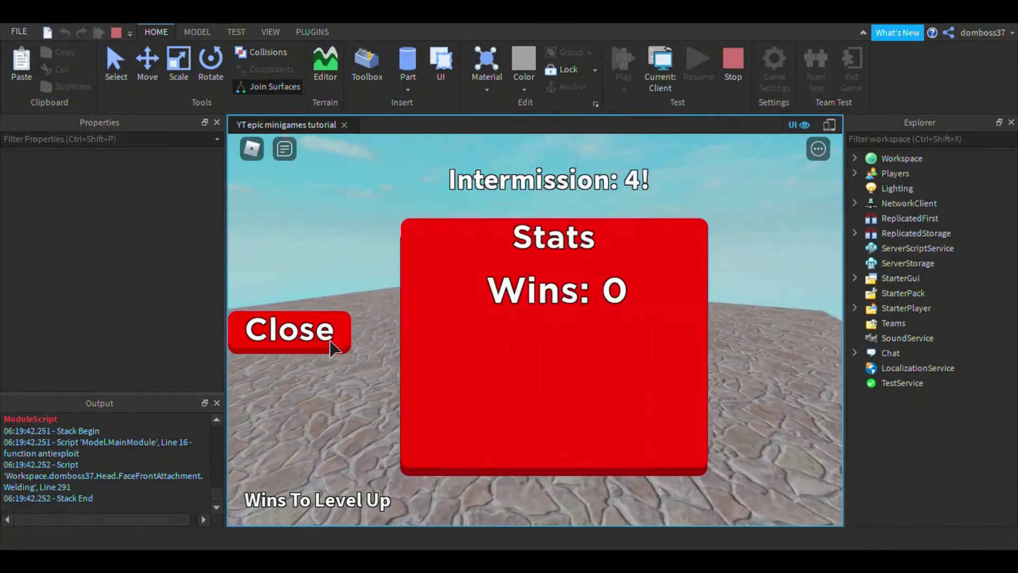
pyautogui.click(331, 349)
pyautogui.press('Tab')
pyautogui.press('Tab')
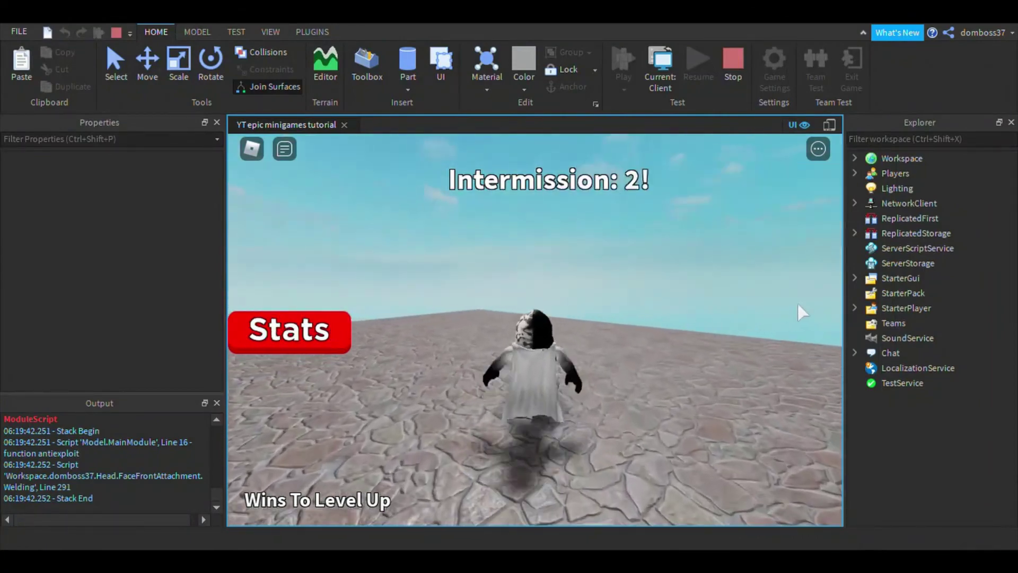
pyautogui.moveTo(799, 304); pyautogui.dragTo(798, 305, button='right')
pyautogui.press('Tab')
pyautogui.press('Tab')
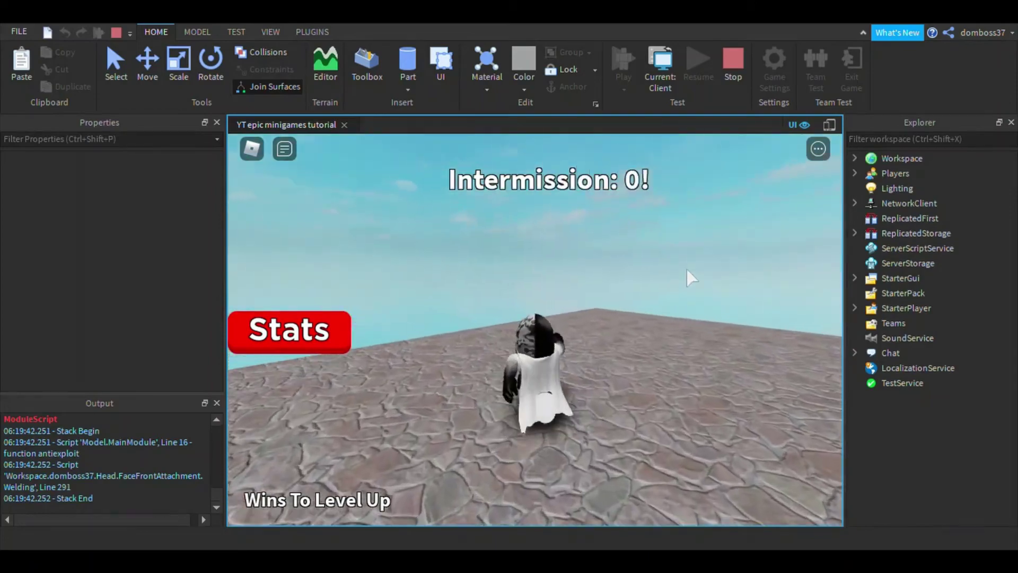
# Move the character along the Map1 race track and get onto the car.
pyautogui.press('space')
pyautogui.moveTo(492, 317); pyautogui.dragTo(493, 317, button='right')
pyautogui.press('d')
pyautogui.press('w')
pyautogui.press('w')
pyautogui.press('space')
pyautogui.press('w')
pyautogui.press('space')
pyautogui.press('s')
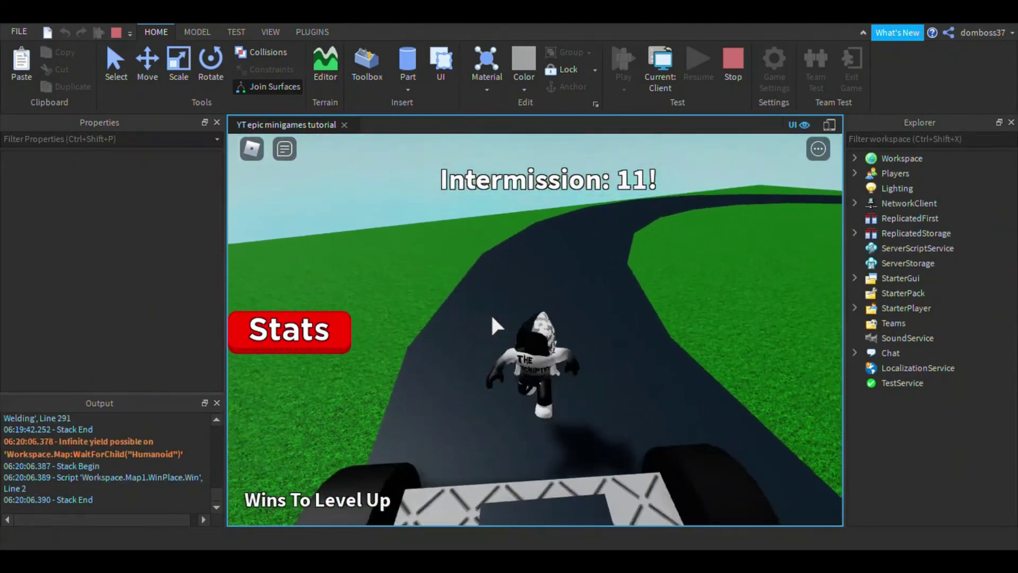
pyautogui.press('space')
# Drive the car along the Map1 race track with the player leaderboard shown, and stop the playtest once the minigame is loading.
pyautogui.press('w')
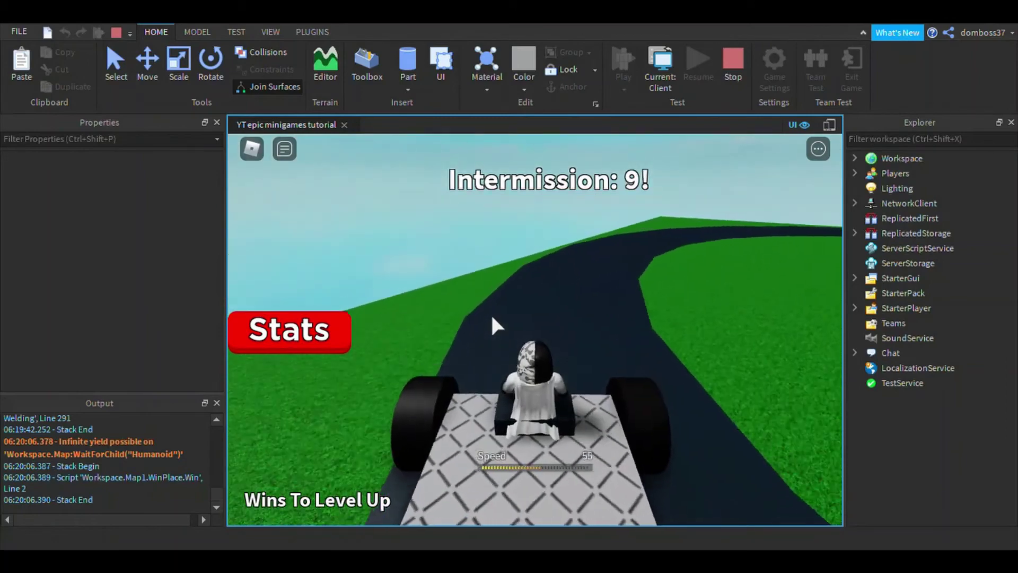
pyautogui.press('d')
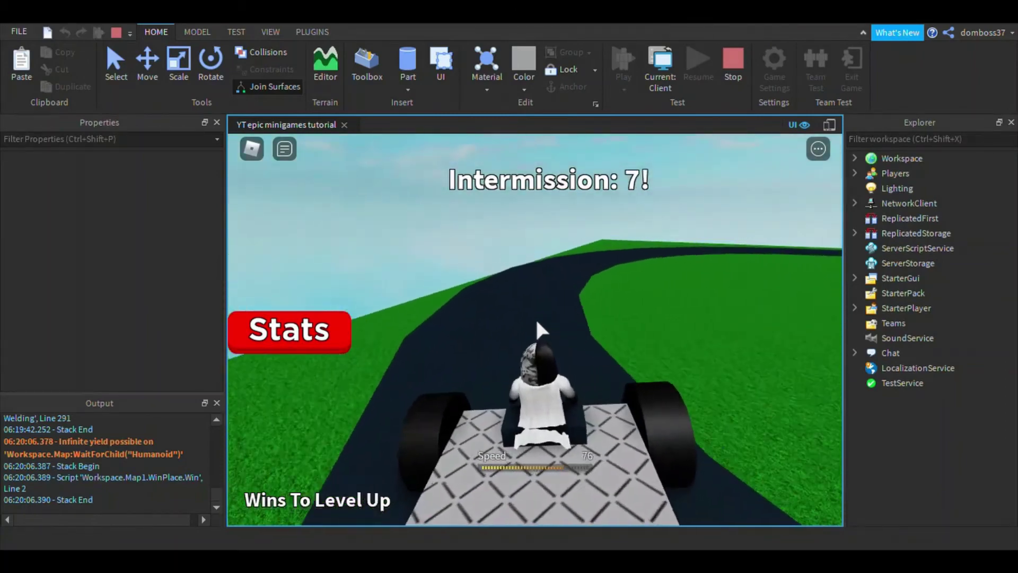
pyautogui.press('Tab')
pyautogui.press('d')
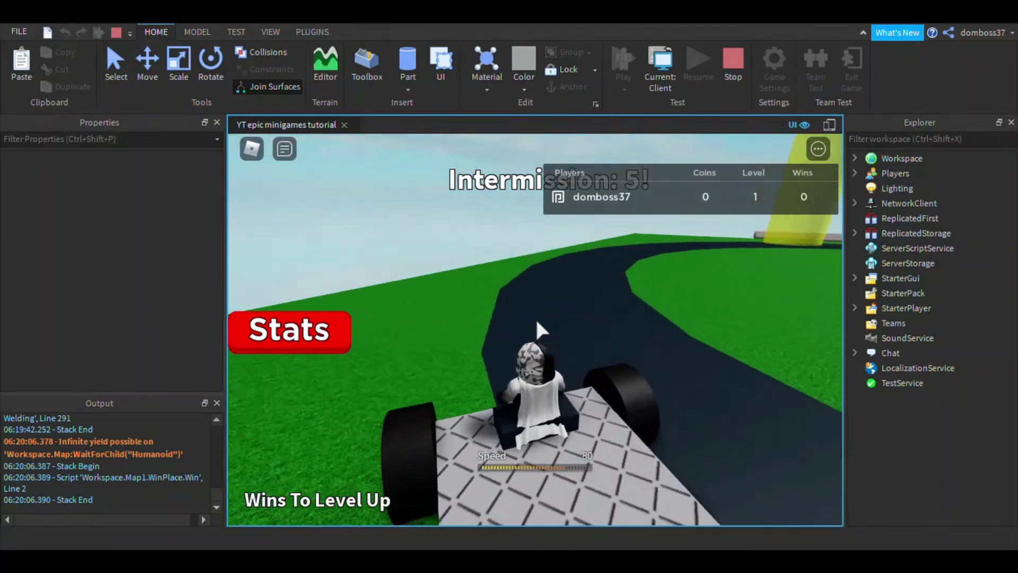
pyautogui.press('d')
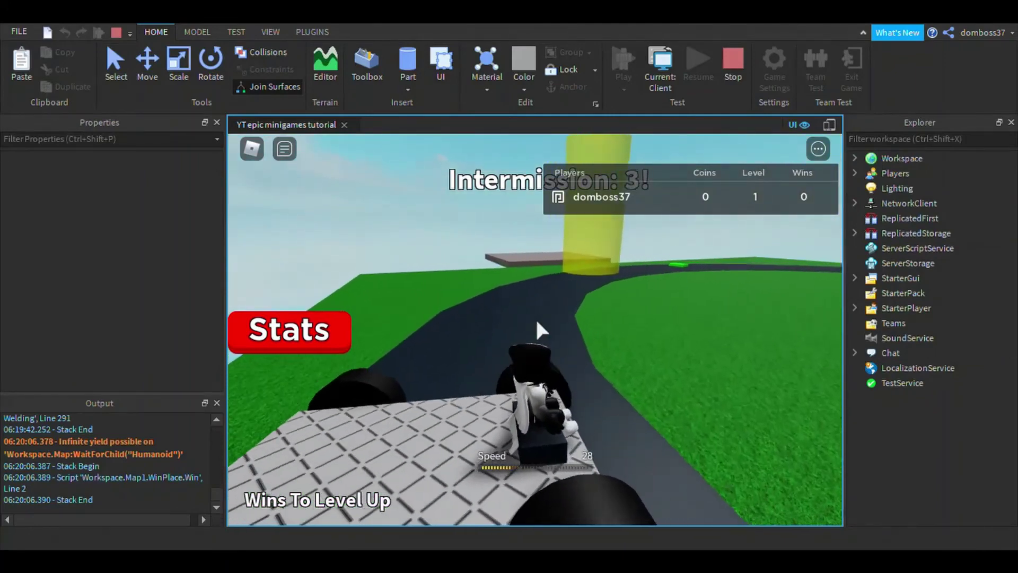
pyautogui.press('s')
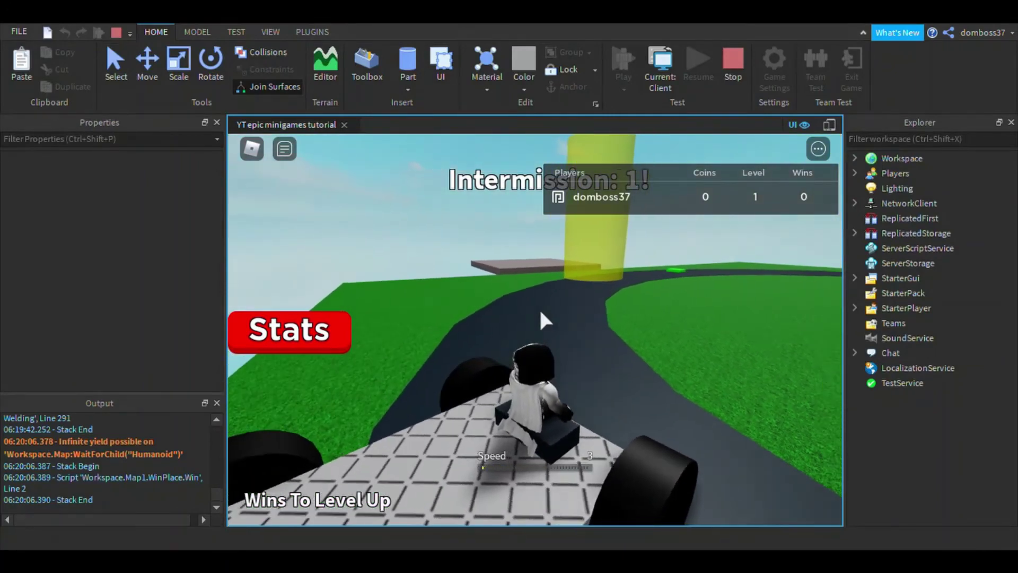
pyautogui.press('w')
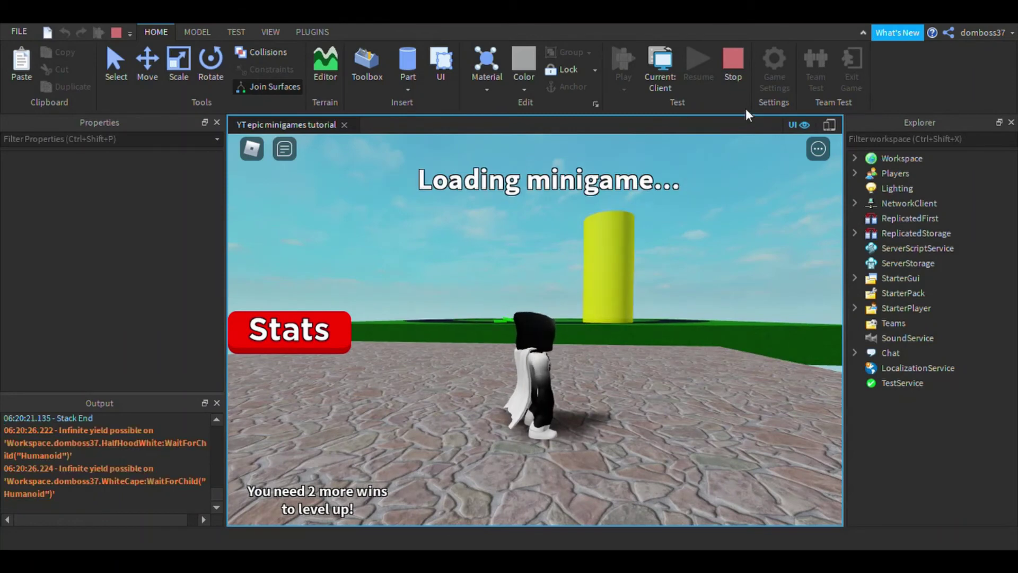
pyautogui.click(734, 74)
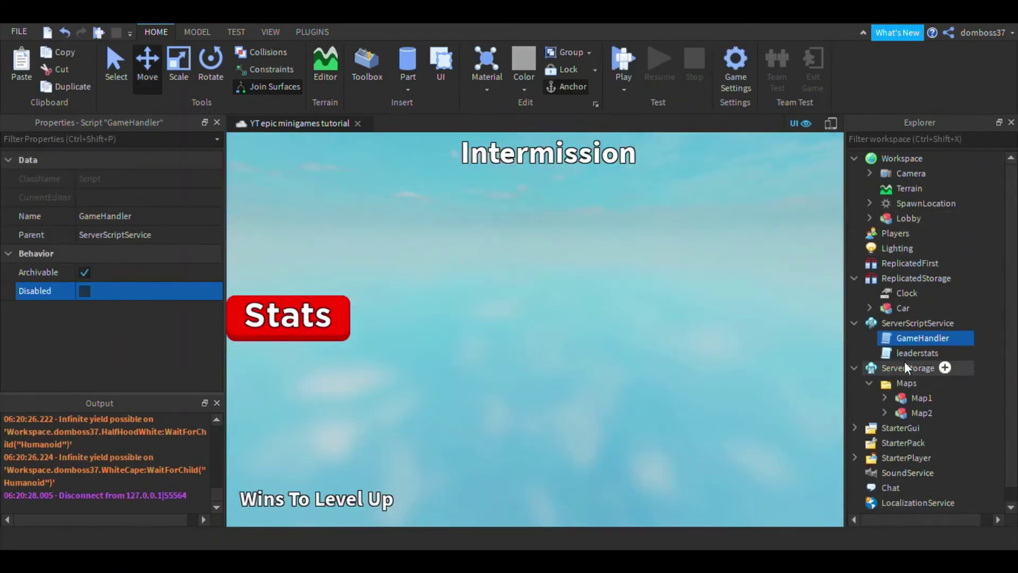
# Open the GameHandler script and review its toMS function and the Race Track name check near the end of the loop.
pyautogui.doubleClick(919, 340)
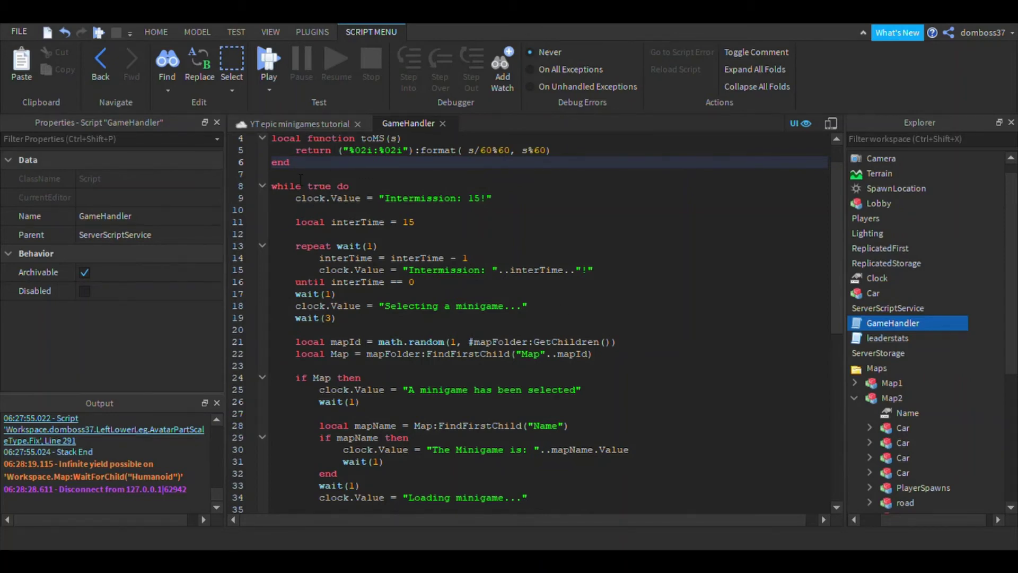
pyautogui.scroll(1, 325, 165)
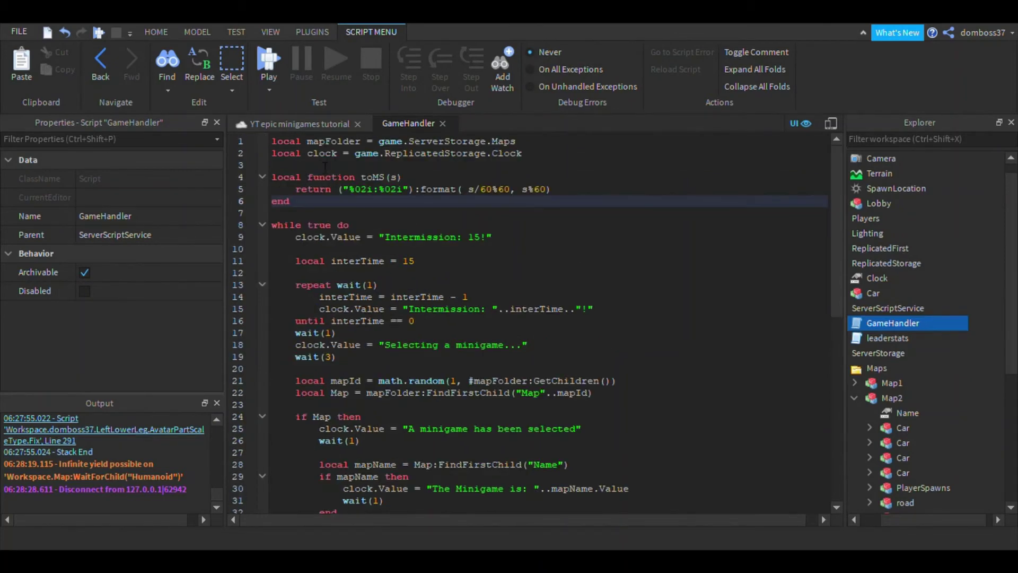
pyautogui.moveTo(296, 201); pyautogui.dragTo(336, 205)
pyautogui.click(307, 213)
pyautogui.click(336, 206)
pyautogui.scroll(-11, 338, 219)
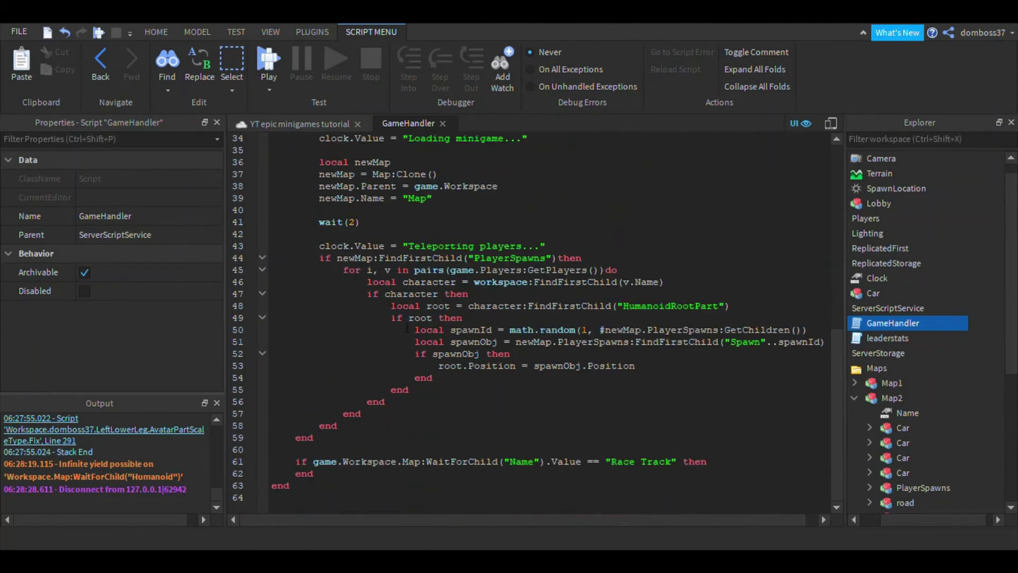
pyautogui.moveTo(295, 461); pyautogui.dragTo(427, 483)
pyautogui.click(530, 478)
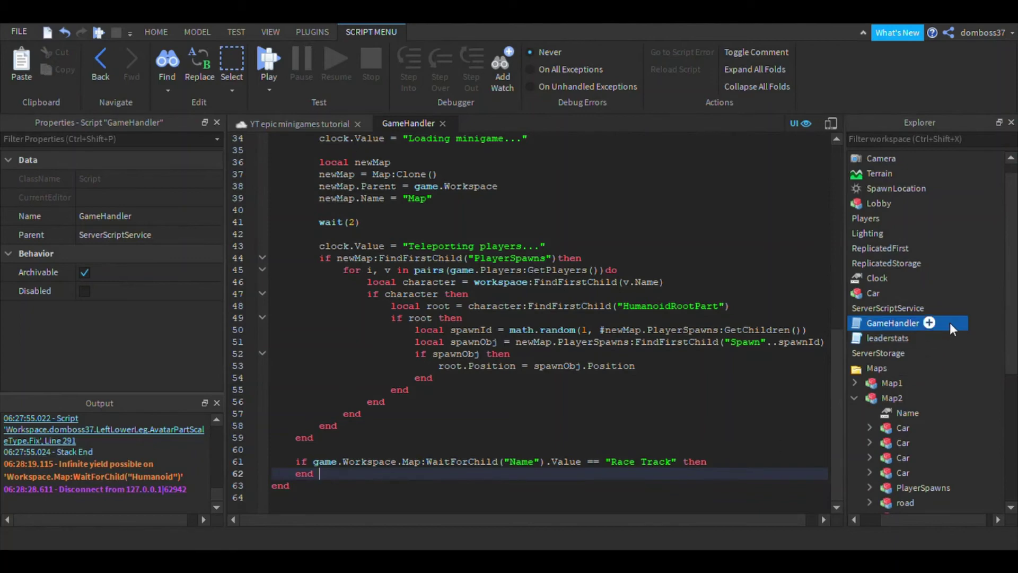
# Copy the value of Map1's Name StringValue and paste it into the map name comparison of the GameHandler if statement.
pyautogui.moveTo(900, 521); pyautogui.dragTo(861, 518)
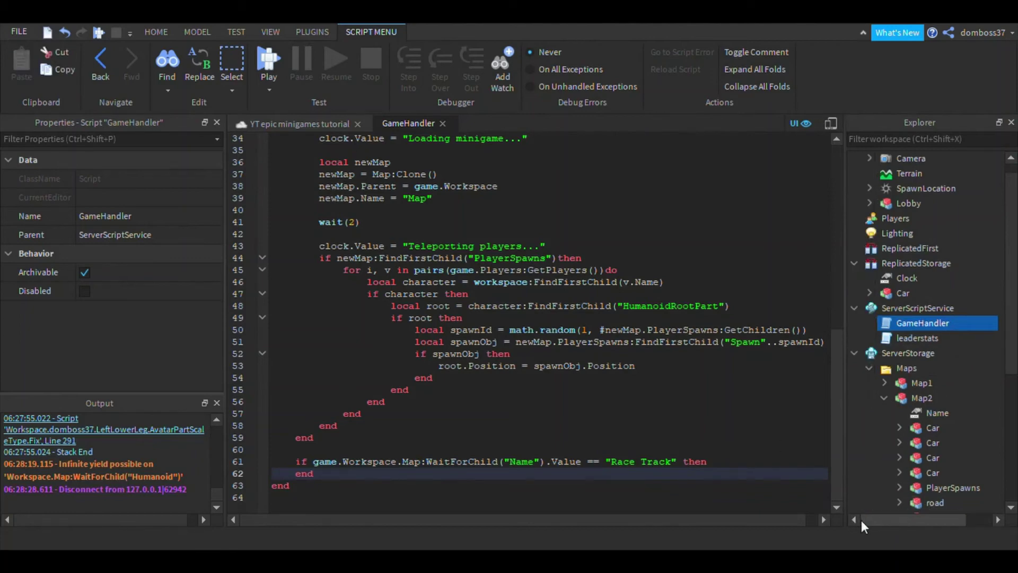
pyautogui.click(884, 398)
pyautogui.moveTo(671, 462); pyautogui.dragTo(610, 461)
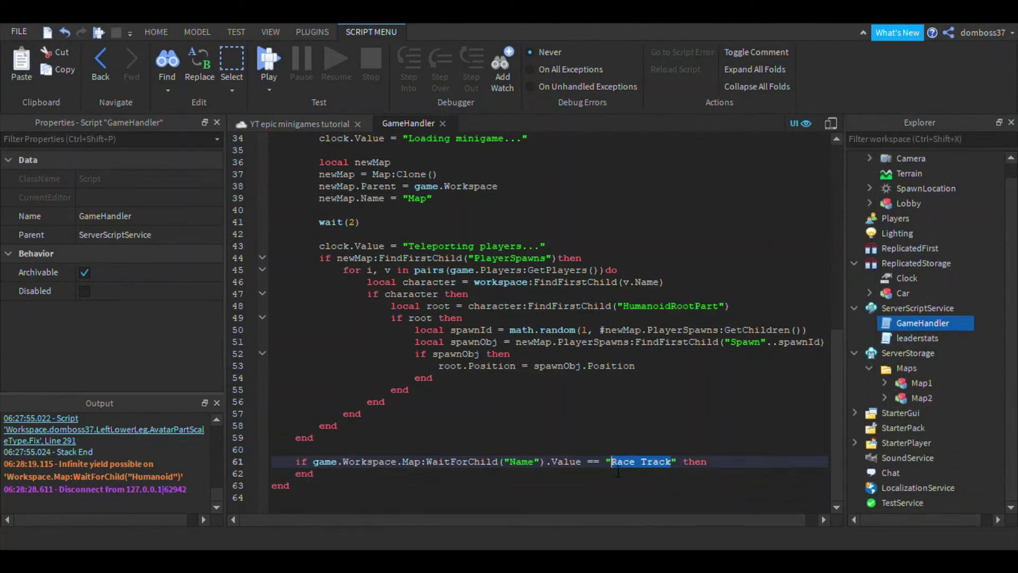
pyautogui.click(883, 383)
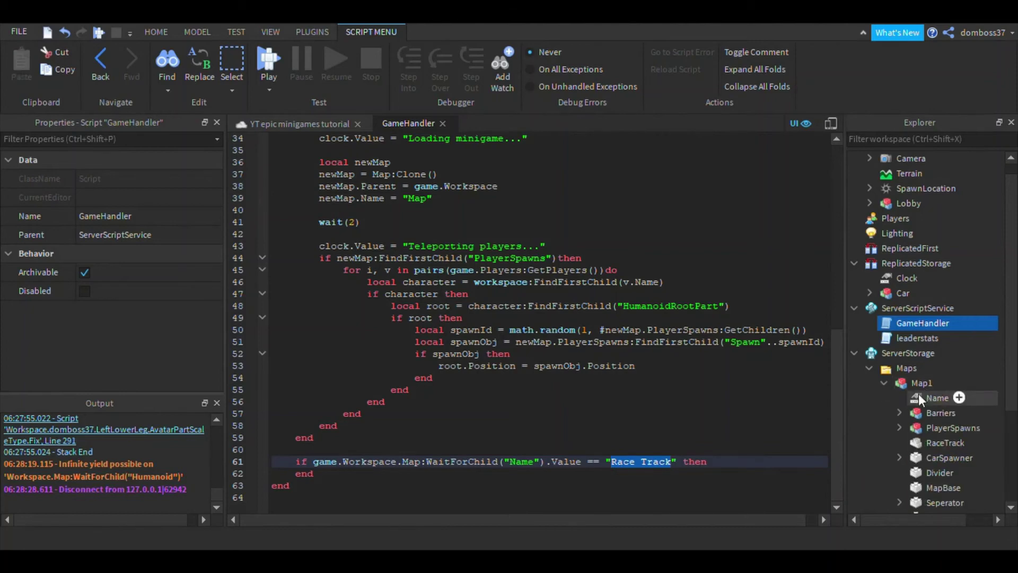
pyautogui.click(919, 396)
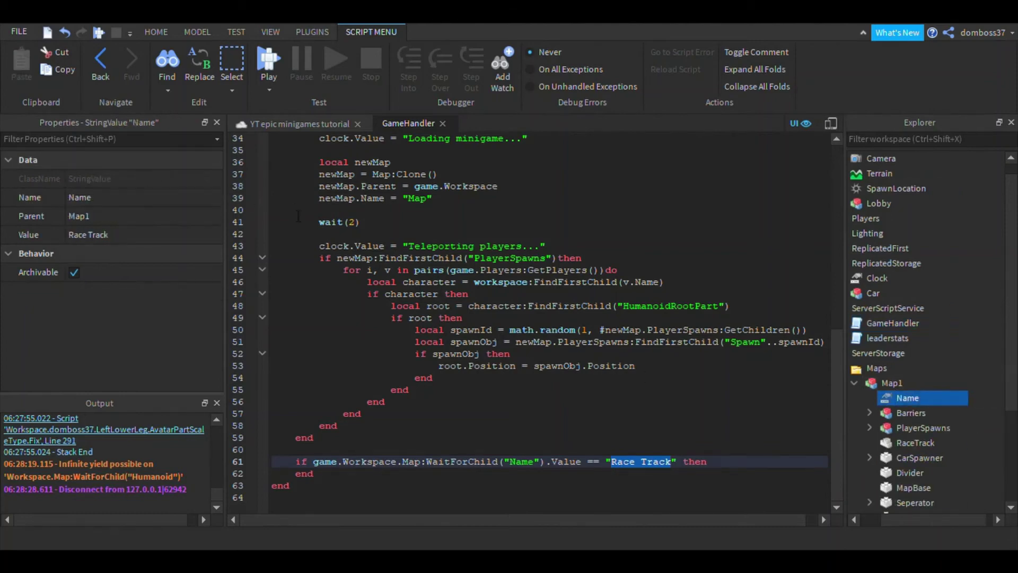
pyautogui.click(128, 235)
pyautogui.hotkey('ctrl', 'c')
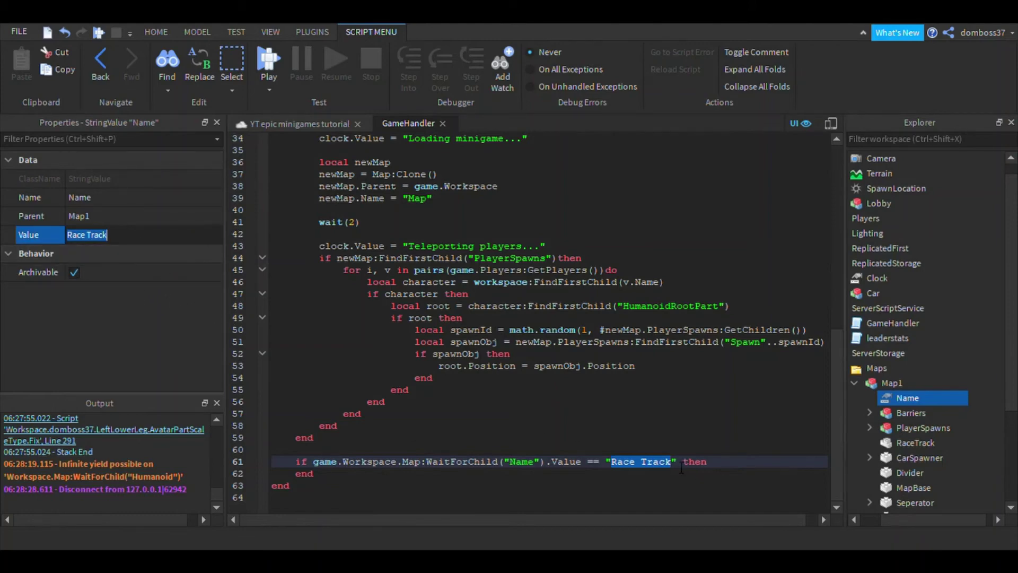
pyautogui.moveTo(672, 461); pyautogui.dragTo(619, 466)
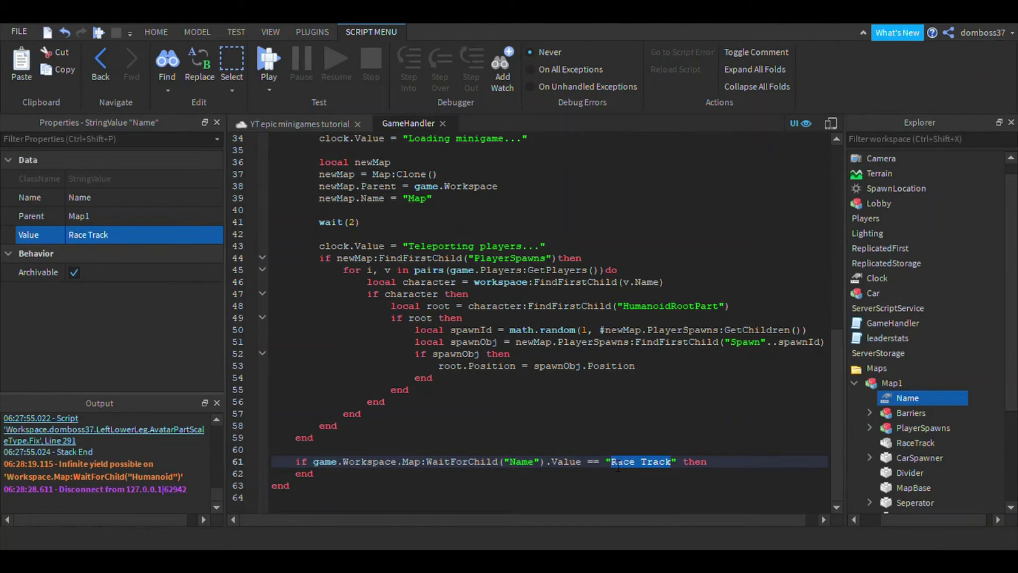
pyautogui.hotkey('ctrl', 'v')
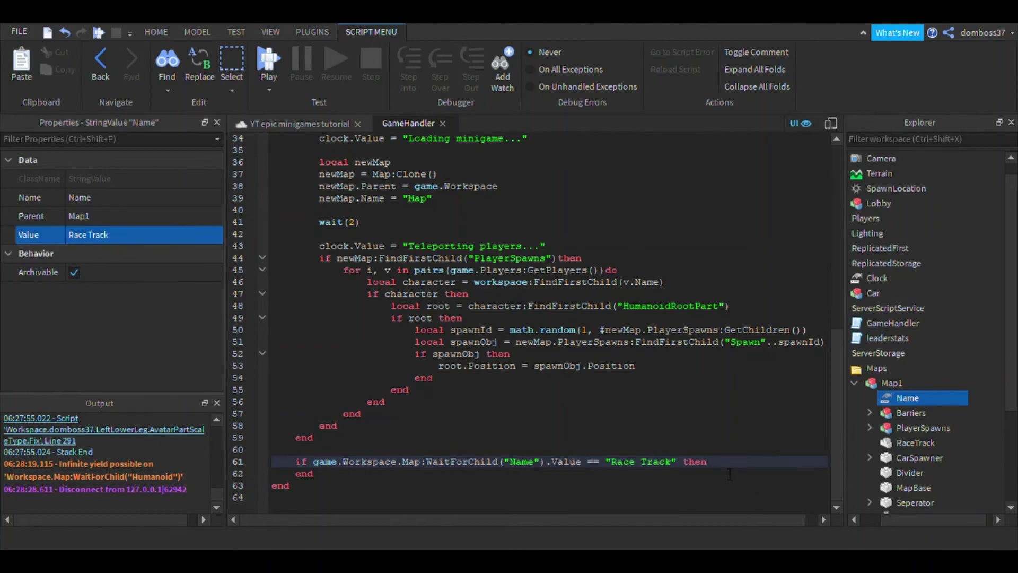
# Inside the Race Track condition, add a countdown loop with the line "for i = 180,0,-1 do".
pyautogui.press('Return')
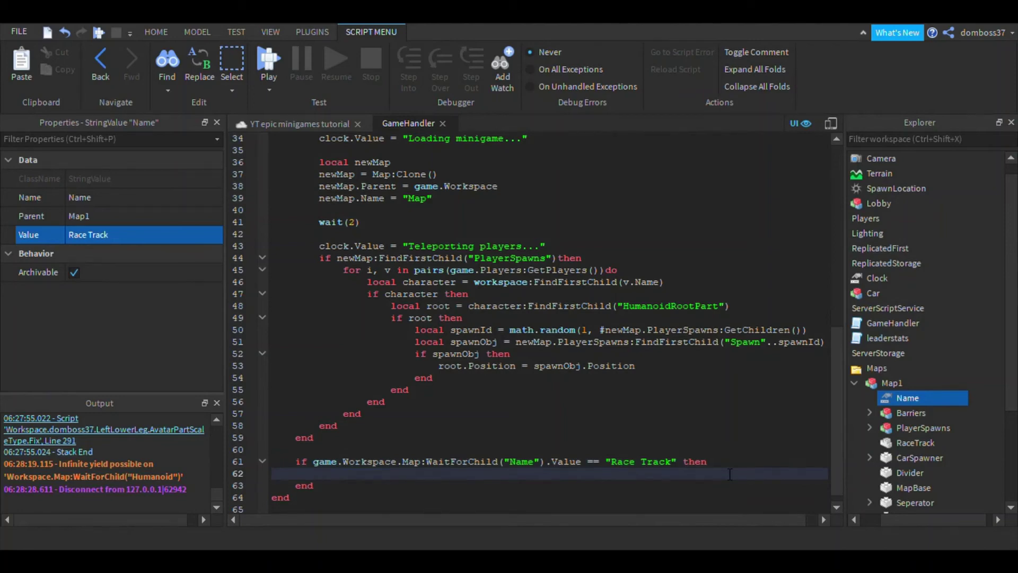
pyautogui.write('for')
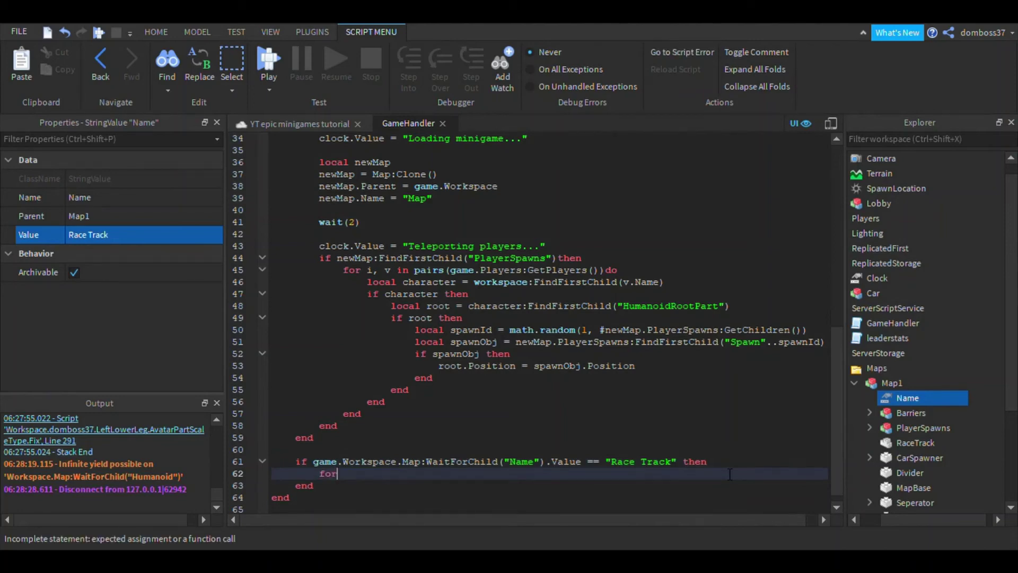
pyautogui.write(' i = 180,0,')
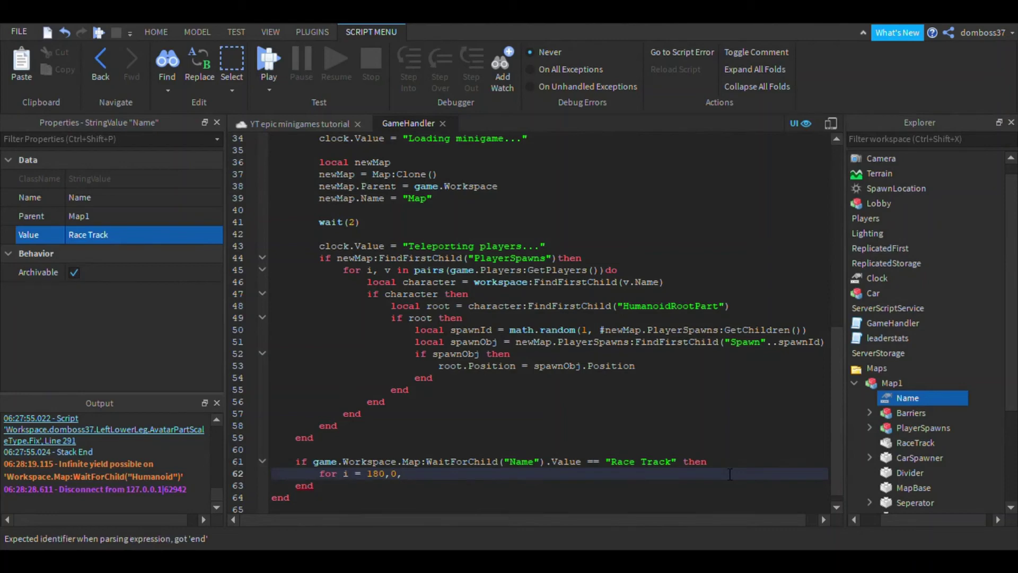
pyautogui.write('-1 do')
pyautogui.press('Return')
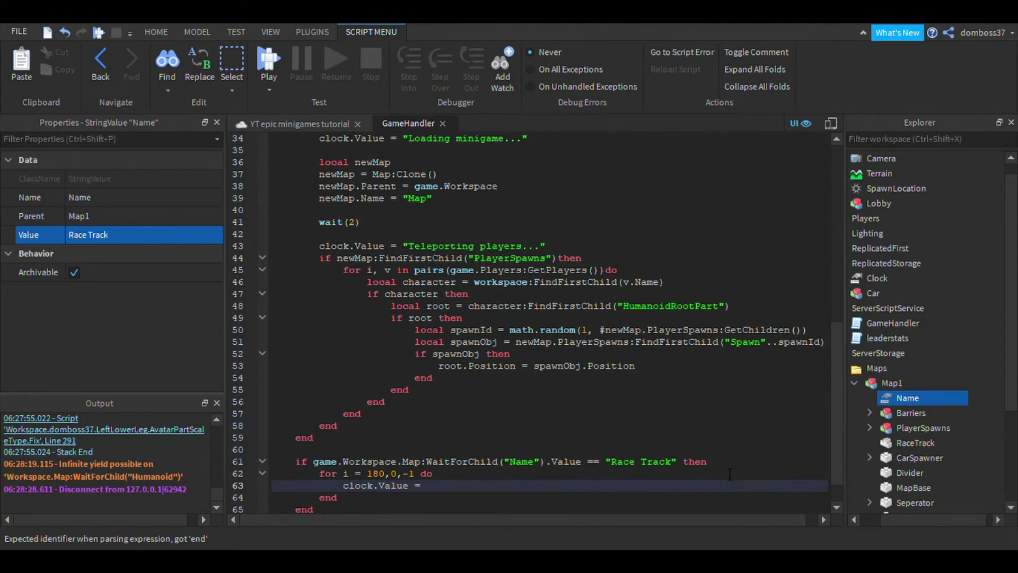
# Fill the countdown loop with "clock.Value = toMS(i)" followed by "wait(1)".
pyautogui.write('MS()')
pyautogui.press('Left')
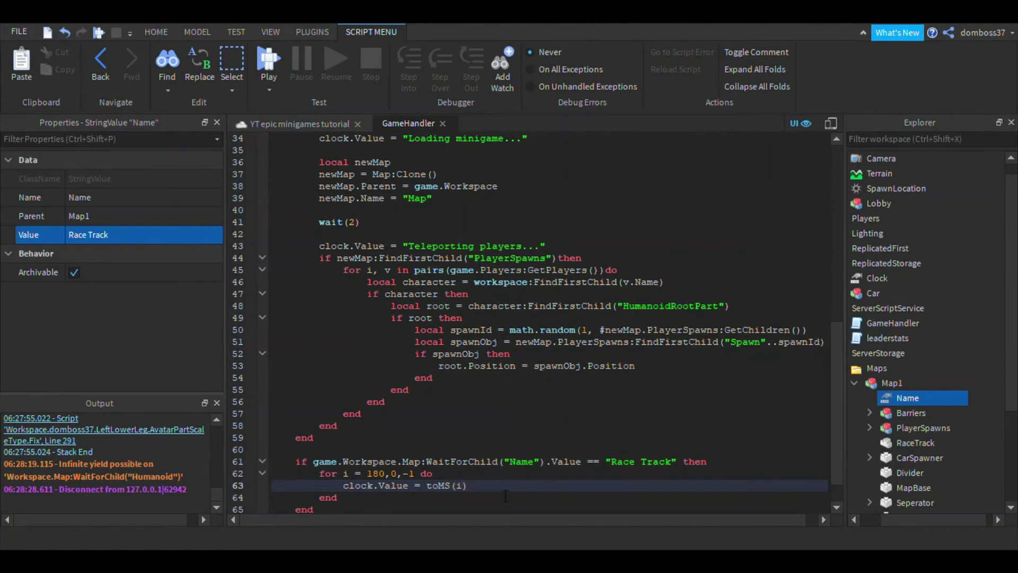
pyautogui.press('Return')
pyautogui.write('wait()')
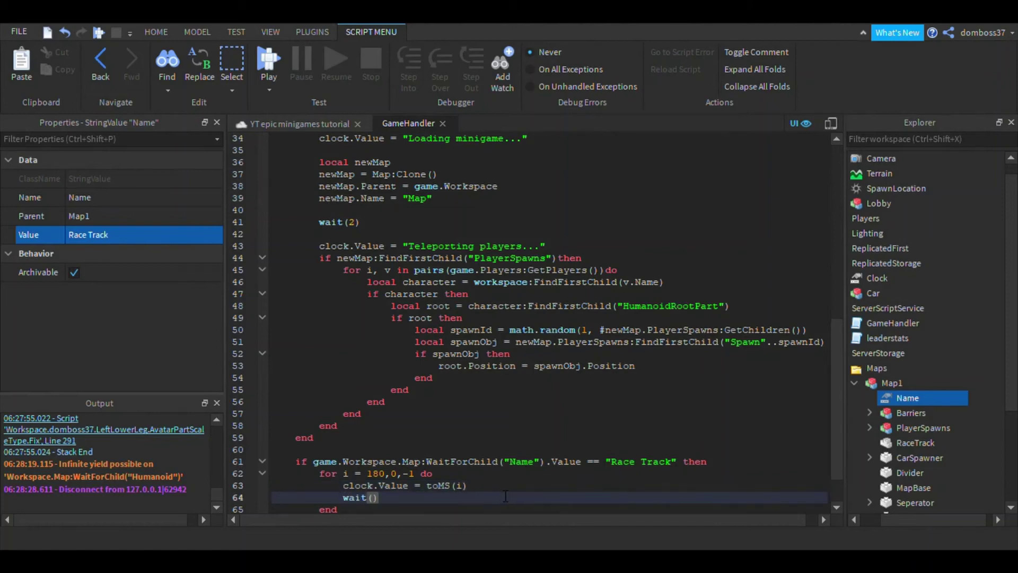
pyautogui.scroll(-2, 505, 496)
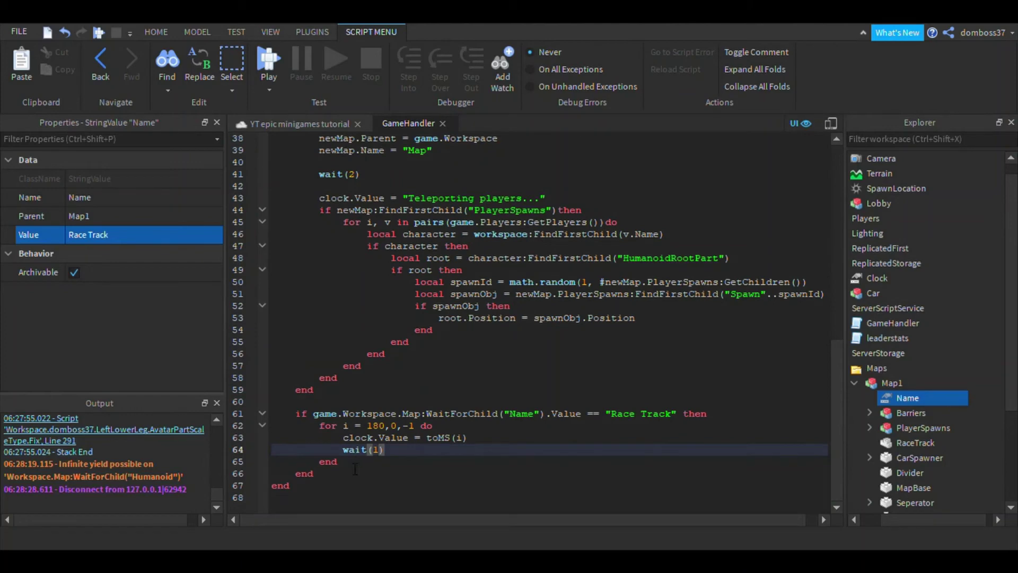
# Add an elseif branch below the countdown loop, reusing the condition game.Workspace.Map:WaitForChild("Name").Value == "Race Track" then.
pyautogui.press('Down')
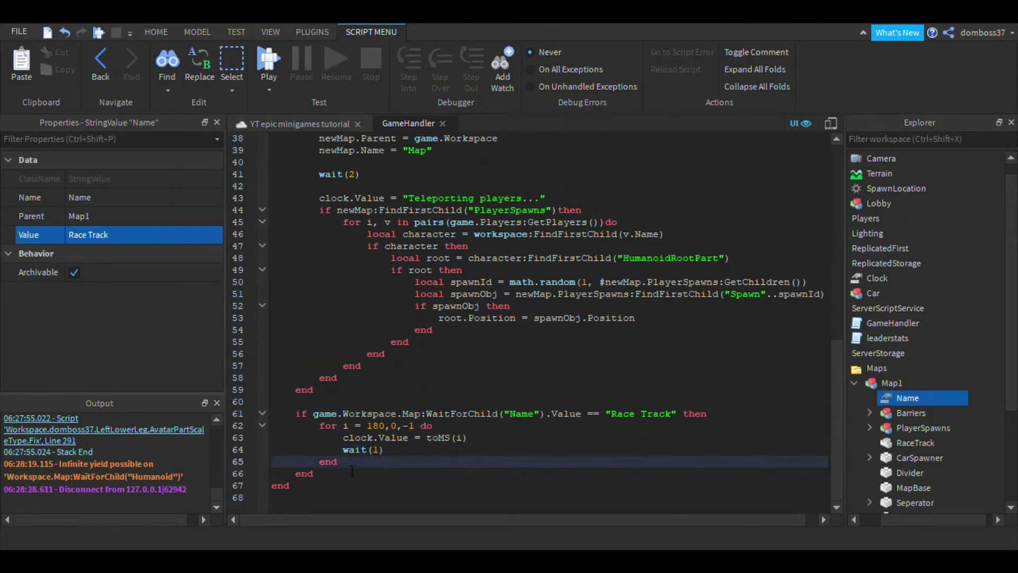
pyautogui.press('Return')
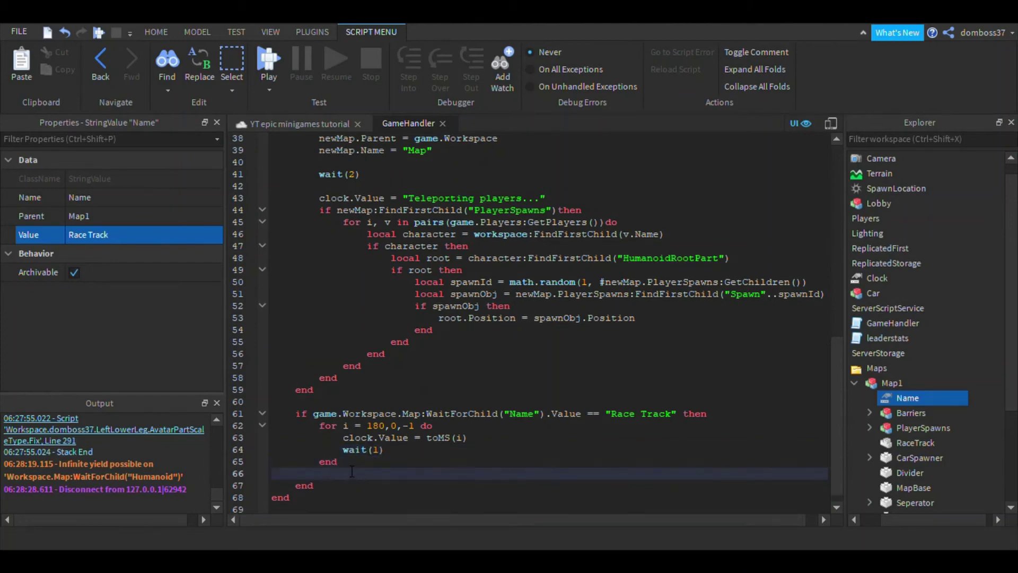
pyautogui.write('es')
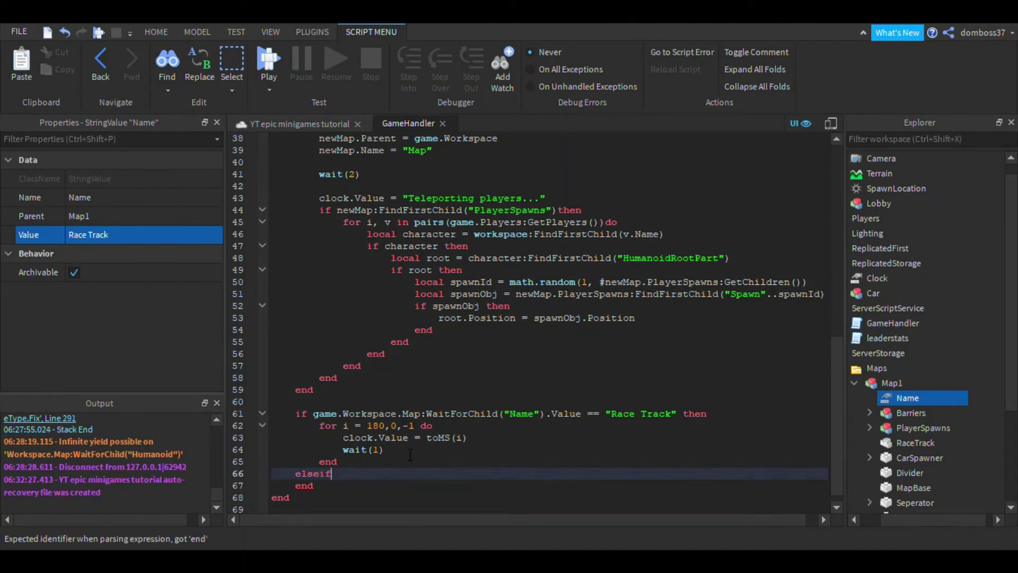
pyautogui.moveTo(313, 414); pyautogui.dragTo(678, 415)
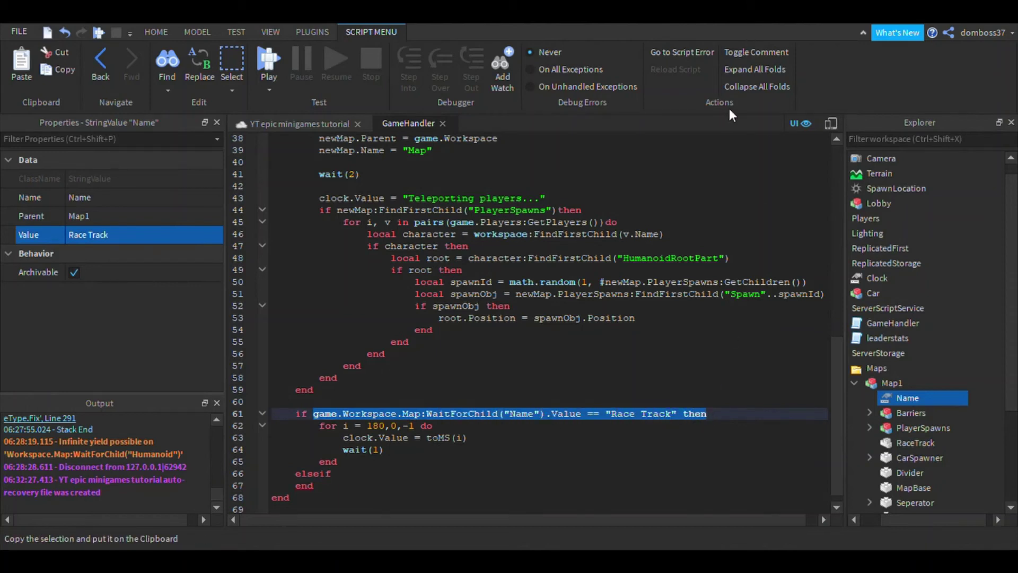
pyautogui.click(363, 477)
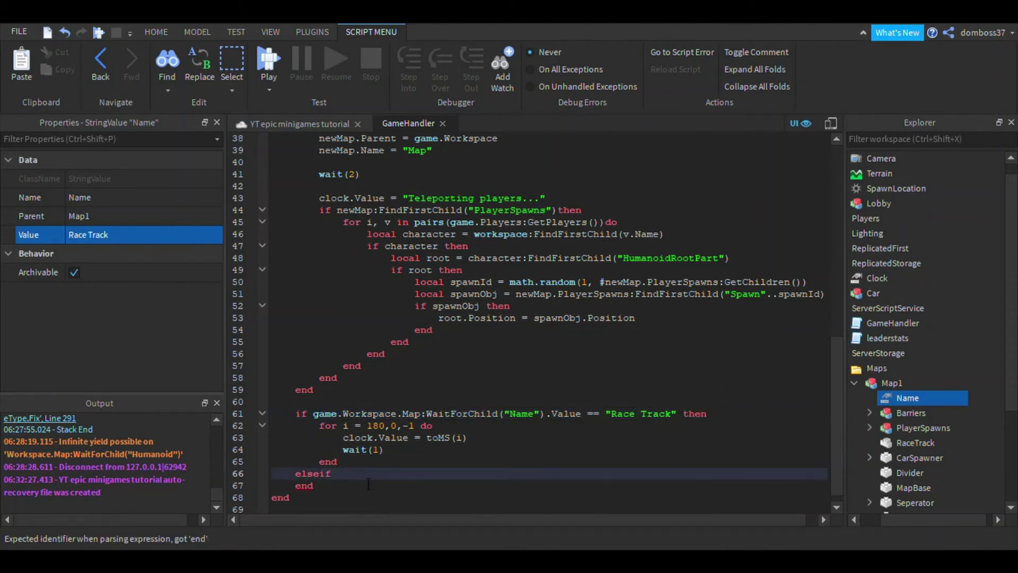
pyautogui.write('game.Workspace.Map:WaitForChild("Name").Value == "Race Track" then')
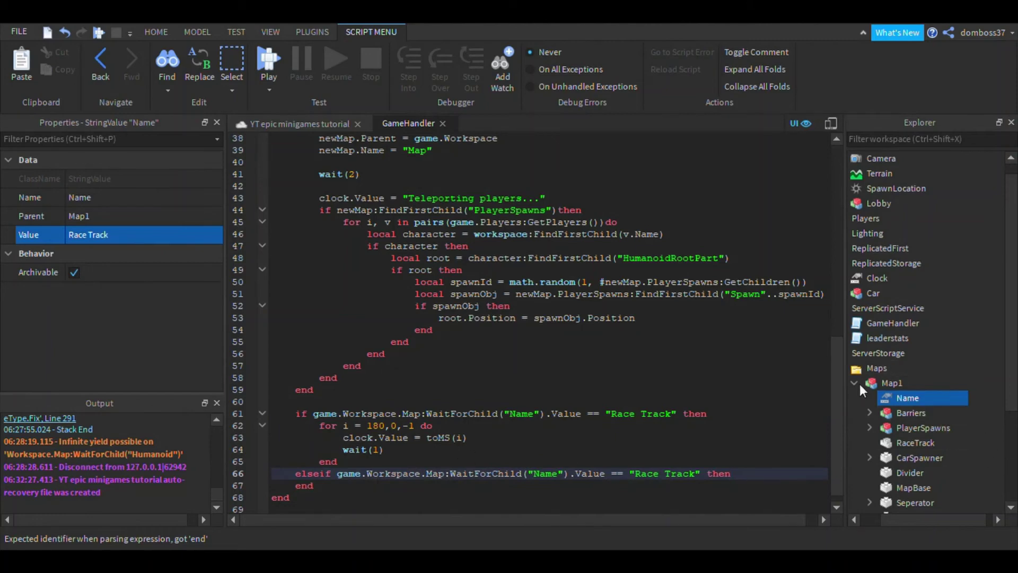
# Replace "Race Track" in the elseif condition with the value copied from Map2's Name StringValue, "Trafficing Trouble".
pyautogui.click(854, 382)
pyautogui.scroll(-1, 885, 397)
pyautogui.click(871, 338)
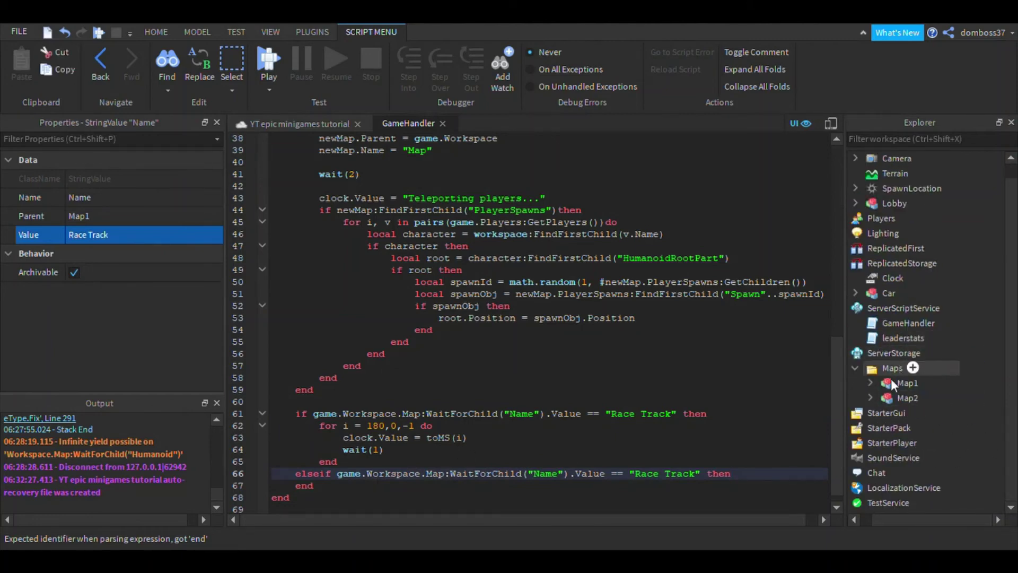
pyautogui.click(869, 397)
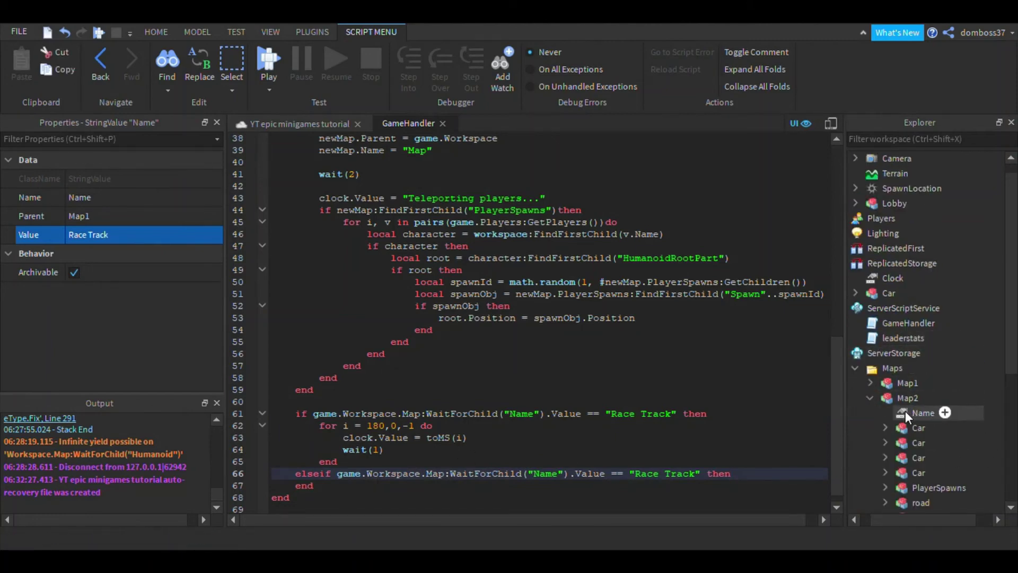
pyautogui.click(896, 409)
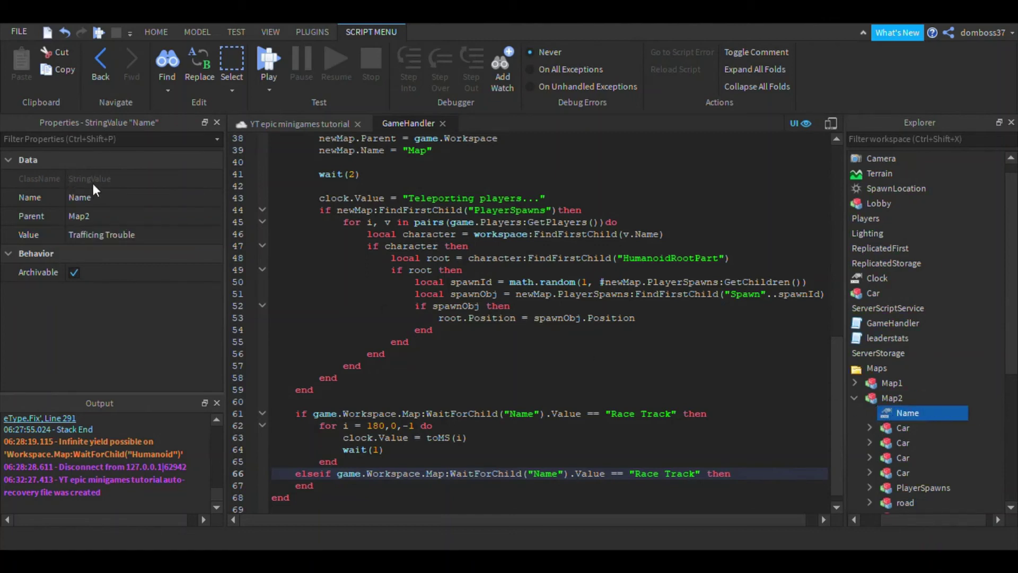
pyautogui.click(134, 235)
pyautogui.hotkey('ctrl', 'c')
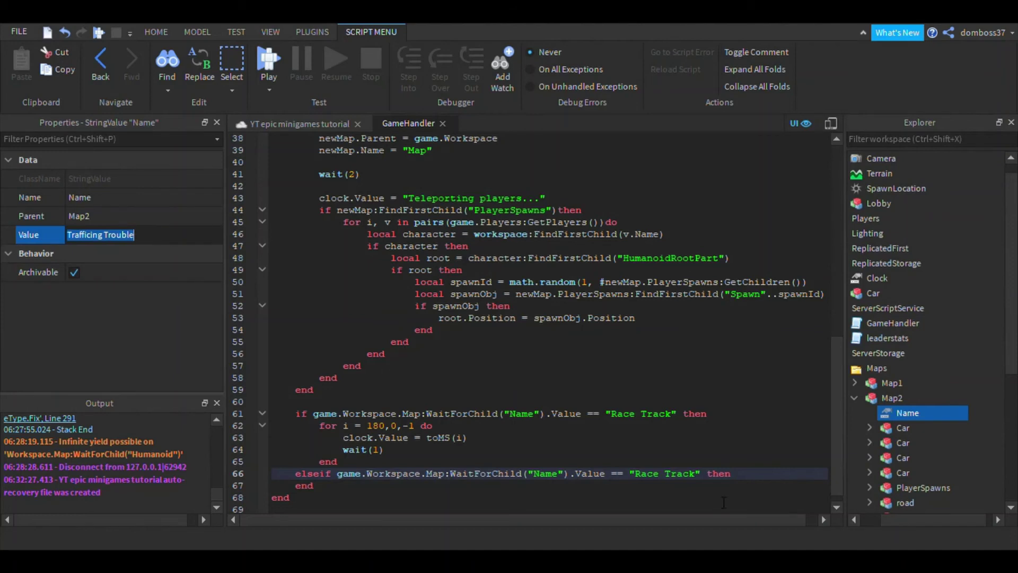
pyautogui.moveTo(695, 473); pyautogui.dragTo(637, 479)
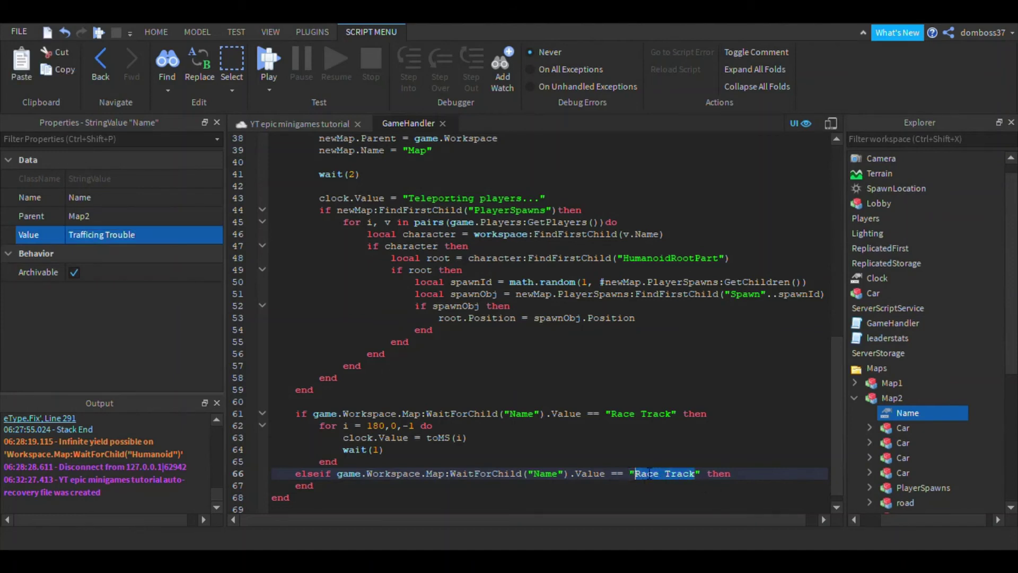
pyautogui.hotkey('ctrl', 'v')
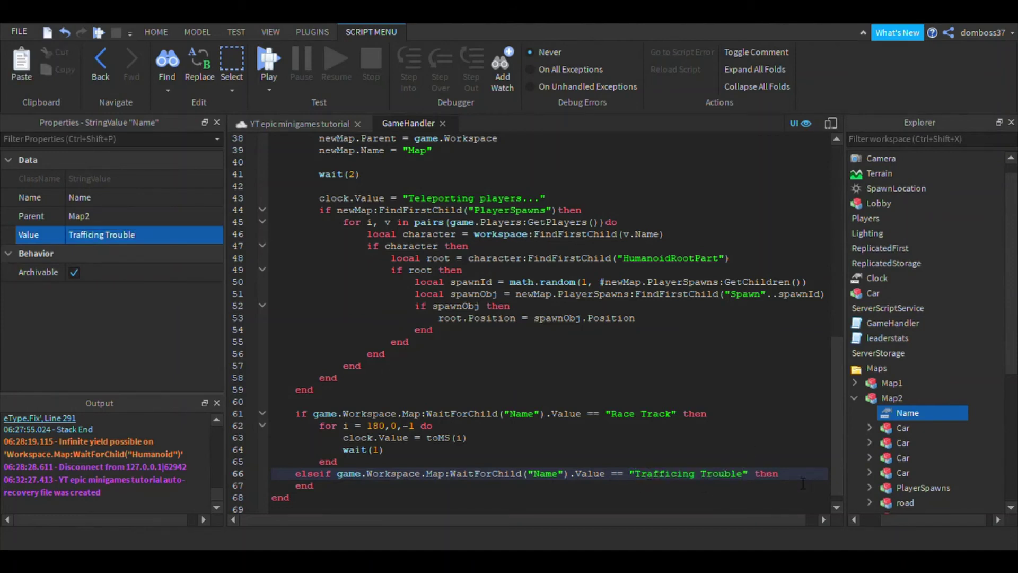
# Duplicate the Race Track countdown loop into the Trafficing Trouble branch and set the copy's starting value to 120.
pyautogui.click(802, 477)
pyautogui.press('Return')
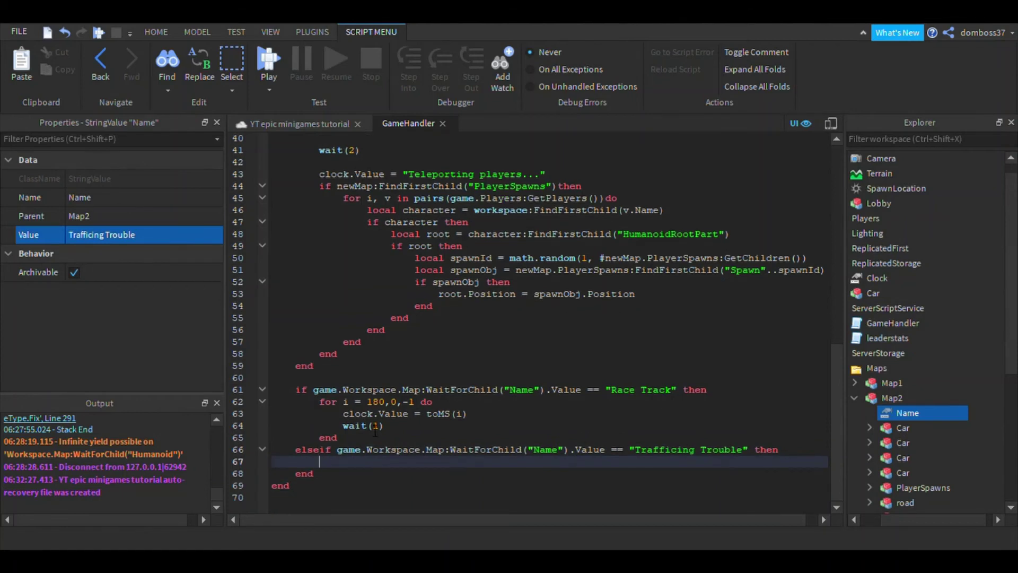
pyautogui.moveTo(318, 401); pyautogui.dragTo(359, 442)
pyautogui.hotkey('ctrl', 'c')
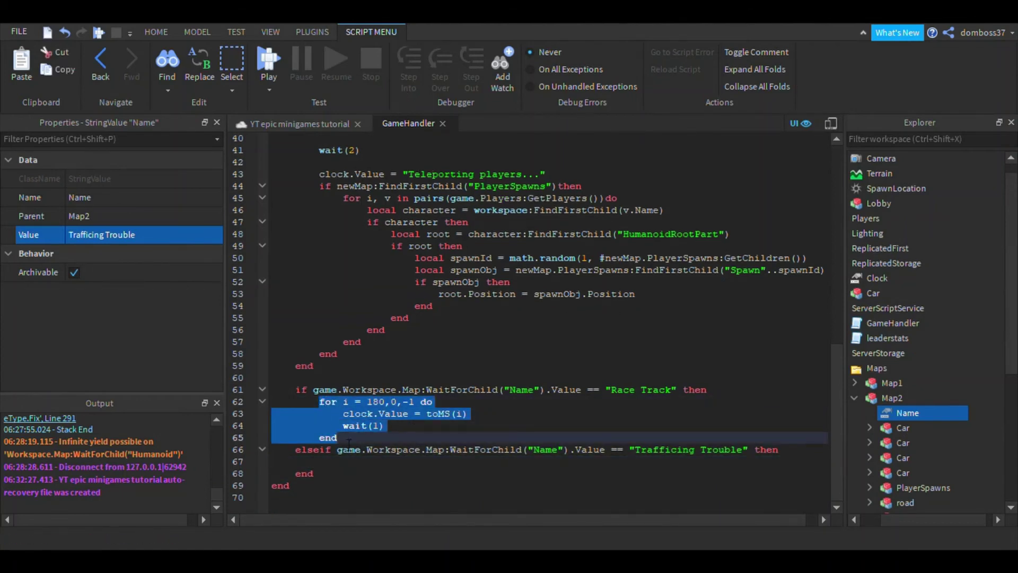
pyautogui.click(342, 461)
pyautogui.hotkey('ctrl', 'v')
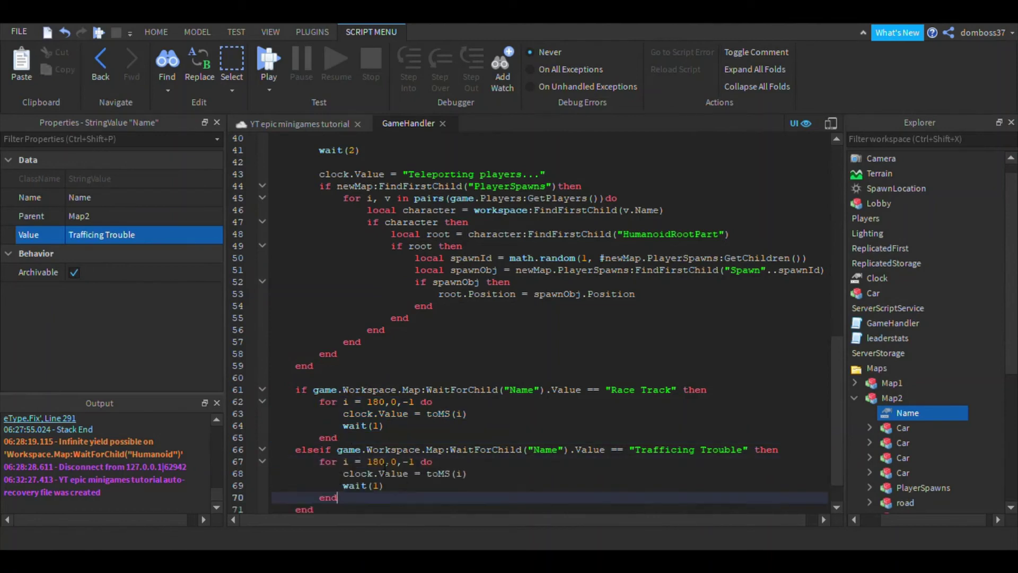
pyautogui.moveTo(385, 462); pyautogui.dragTo(374, 461)
pyautogui.write('2')
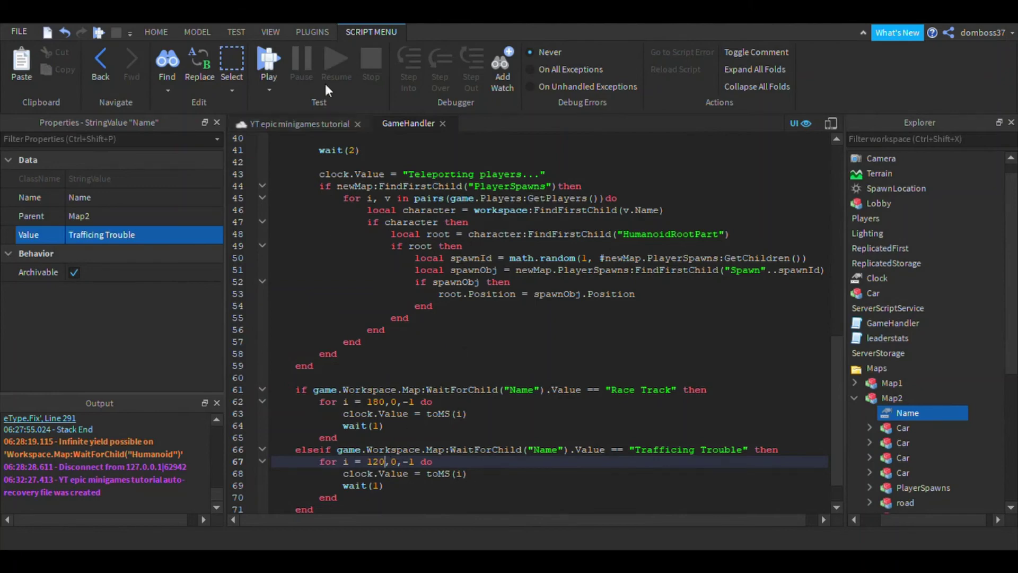
# Below the map condition block, add the line "game.Workspace.Map:Destroy()" inside the main loop.
pyautogui.scroll(-1, 361, 452)
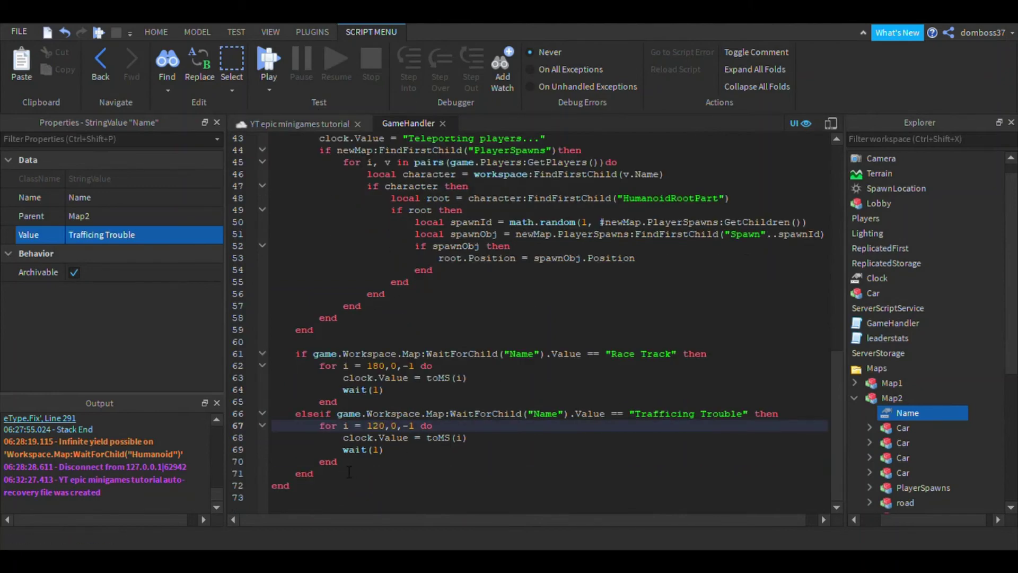
pyautogui.press('Return')
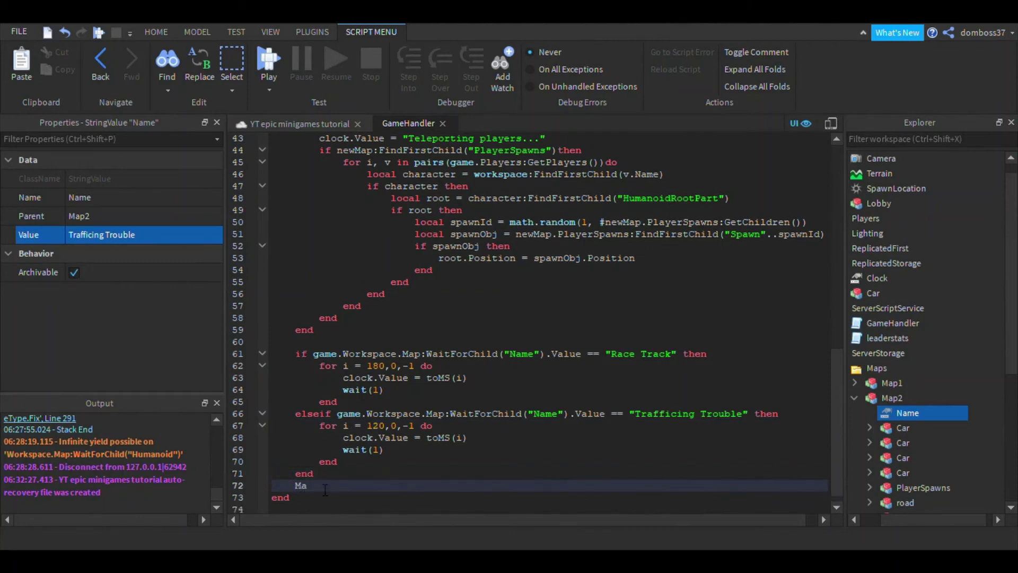
pyautogui.press('BackSpace')
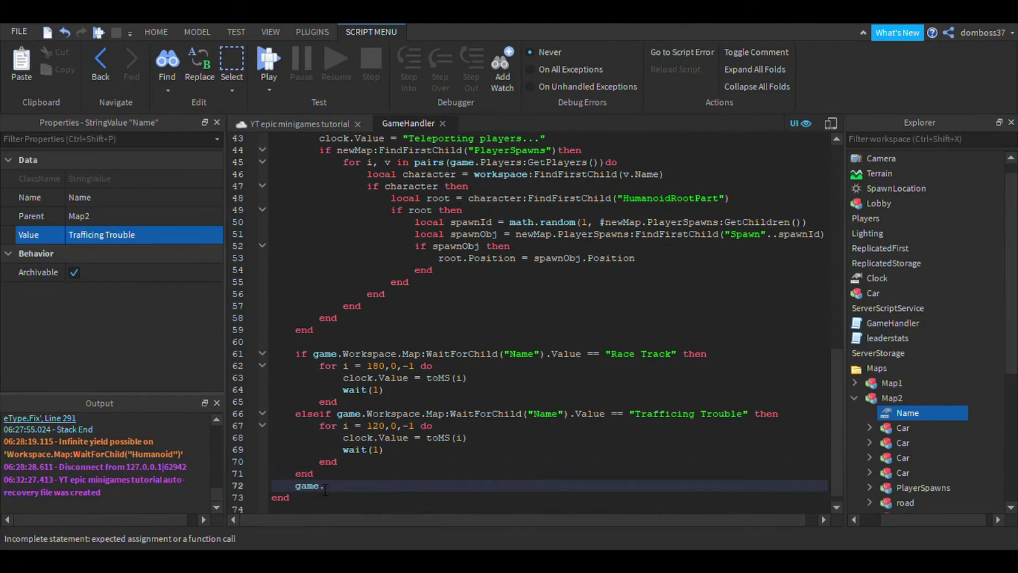
pyautogui.write('Map:Destroy(')
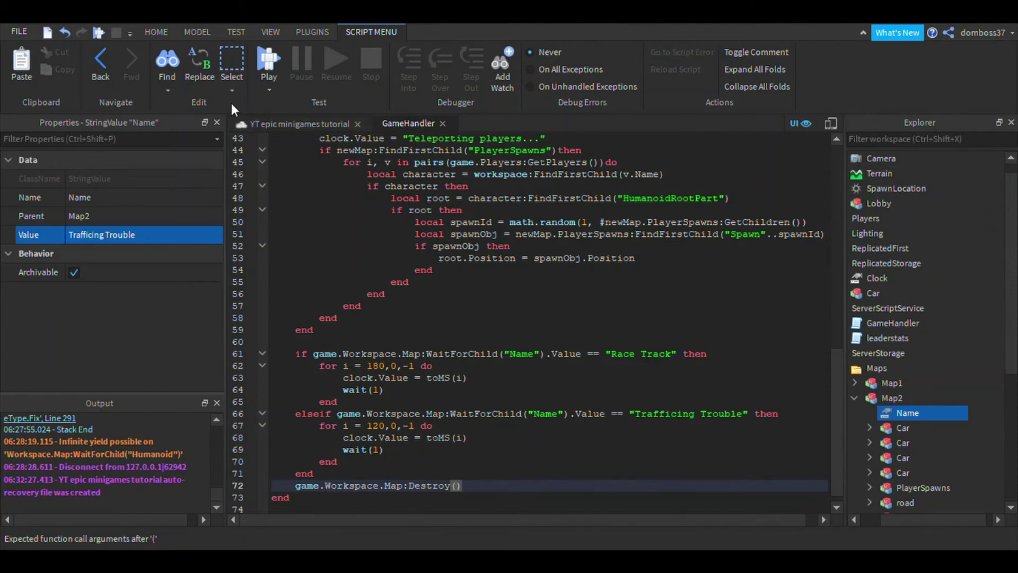
# Playtest the game through the intermission and map selection, and walk onto the race track when the round starts.
pyautogui.click(289, 123)
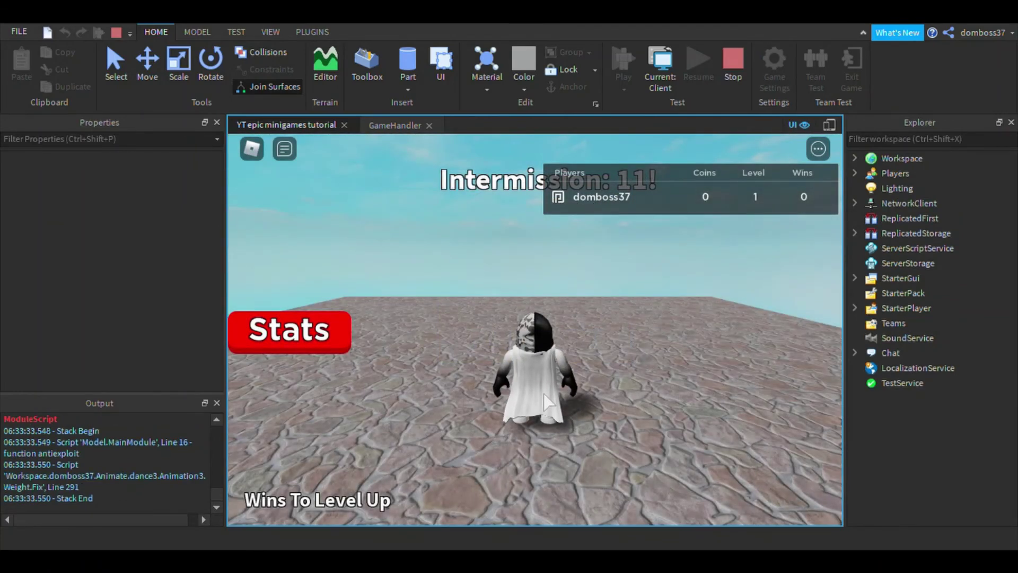
pyautogui.press('Tab')
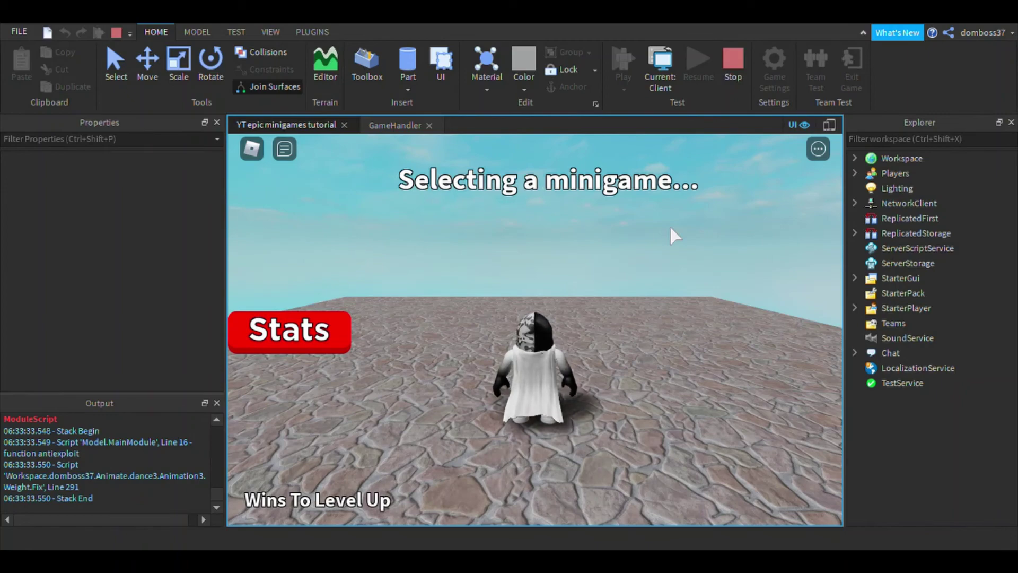
pyautogui.moveTo(680, 293); pyautogui.dragTo(680, 294, button='right')
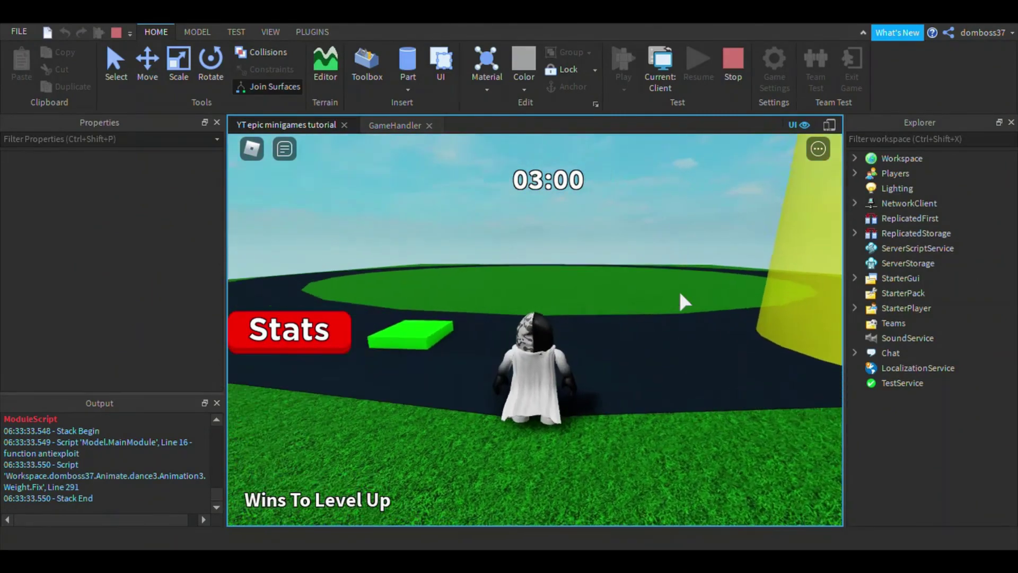
pyautogui.moveTo(680, 294); pyautogui.dragTo(680, 299, button='right')
pyautogui.press('w')
pyautogui.press('a')
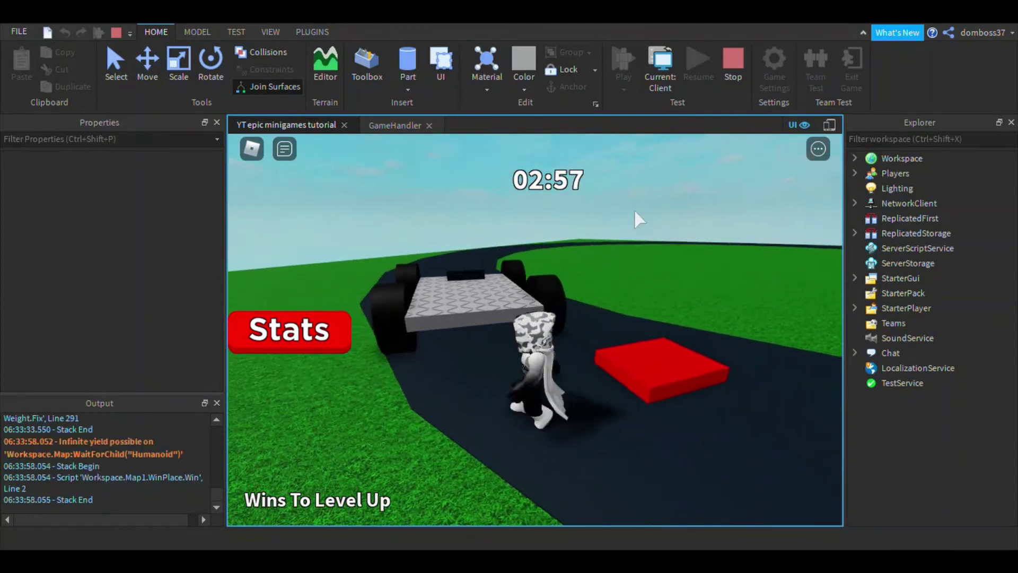
# Board the car, drive it around the race track towards the yellow cylinder, and jump out.
pyautogui.press('w')
pyautogui.press('Tab')
pyautogui.moveTo(635, 211); pyautogui.dragTo(634, 211, button='right')
pyautogui.press('Tab')
pyautogui.press('space')
pyautogui.press('w')
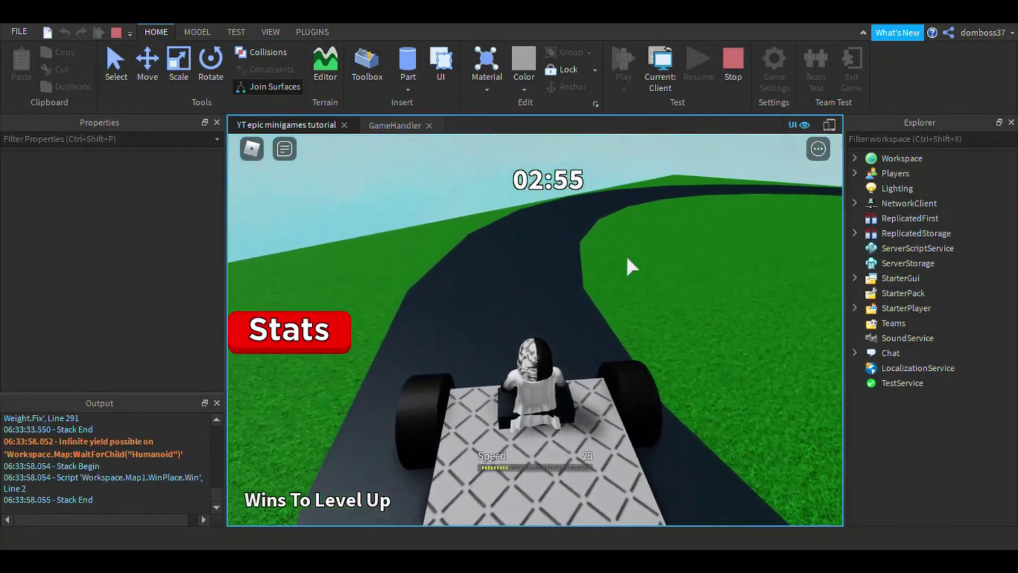
pyautogui.press('w')
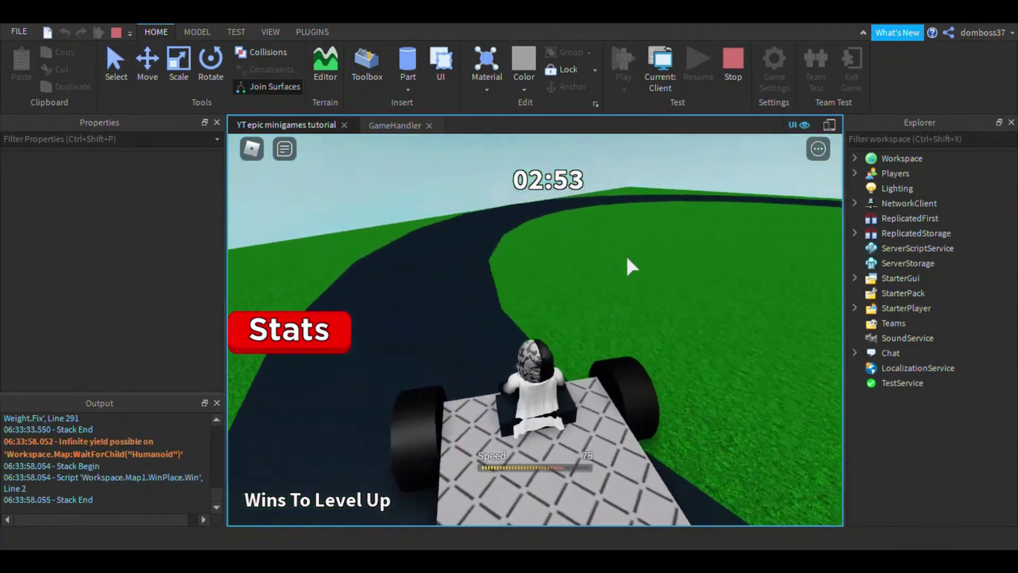
pyautogui.press('w')
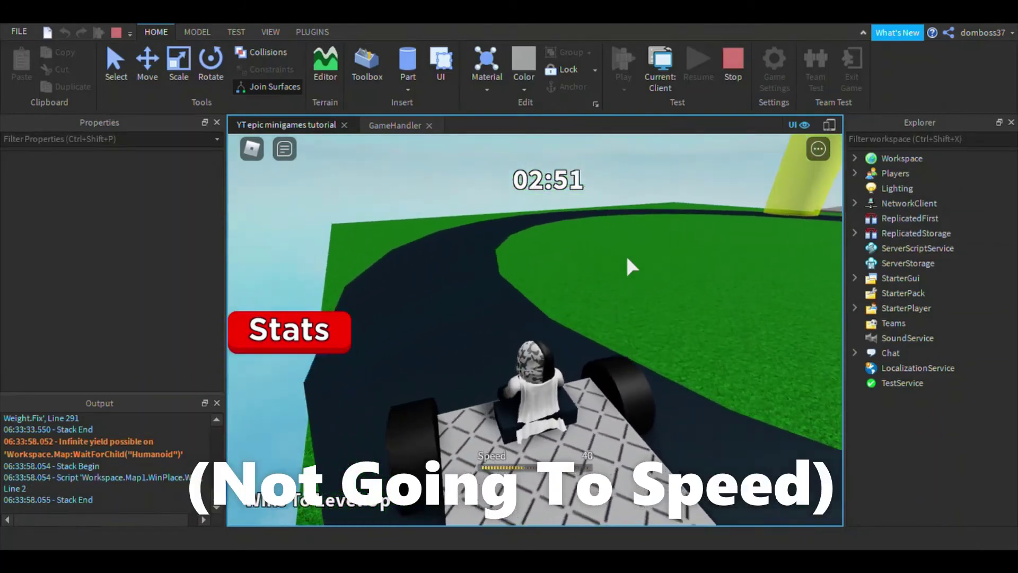
pyautogui.press('w')
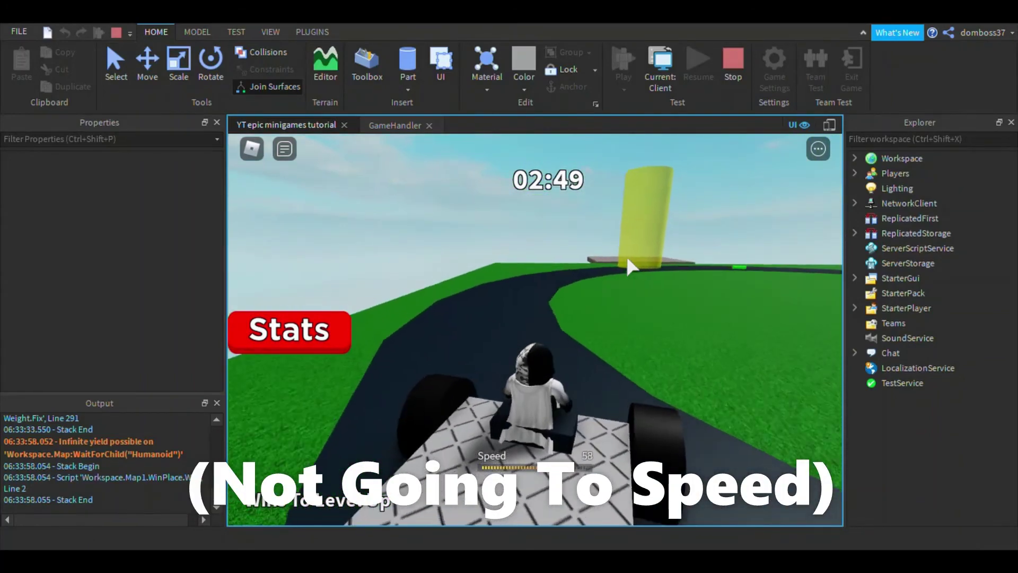
pyautogui.press('d')
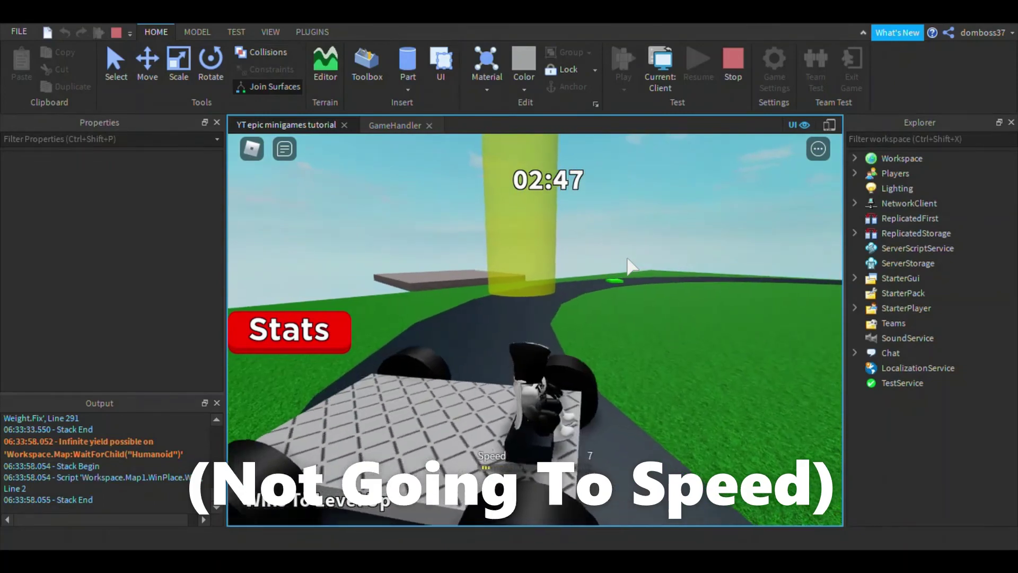
pyautogui.press('space')
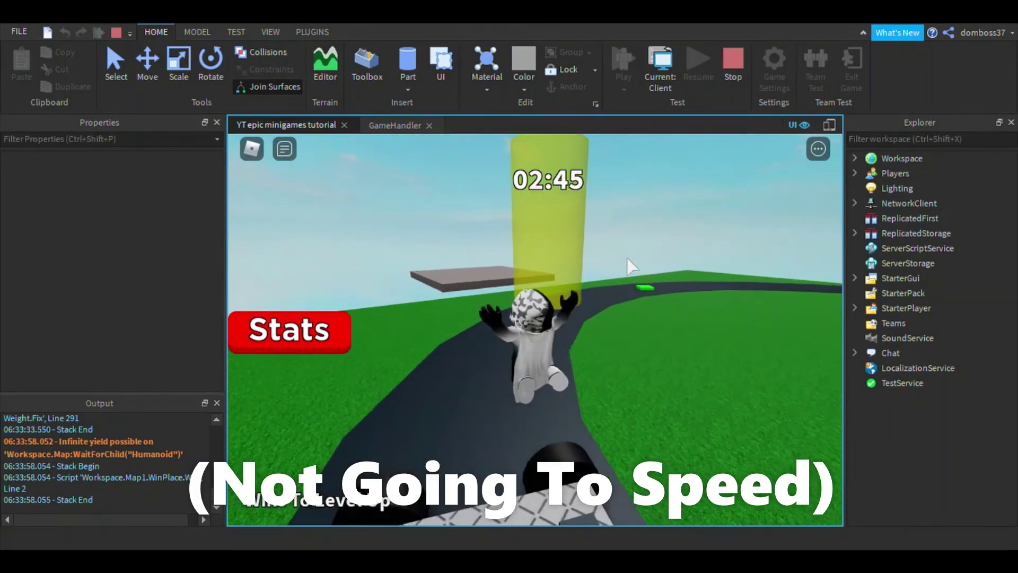
# Explore the track on foot around the parked car and the yellow cylinder, and stop the playtest.
pyautogui.press('w')
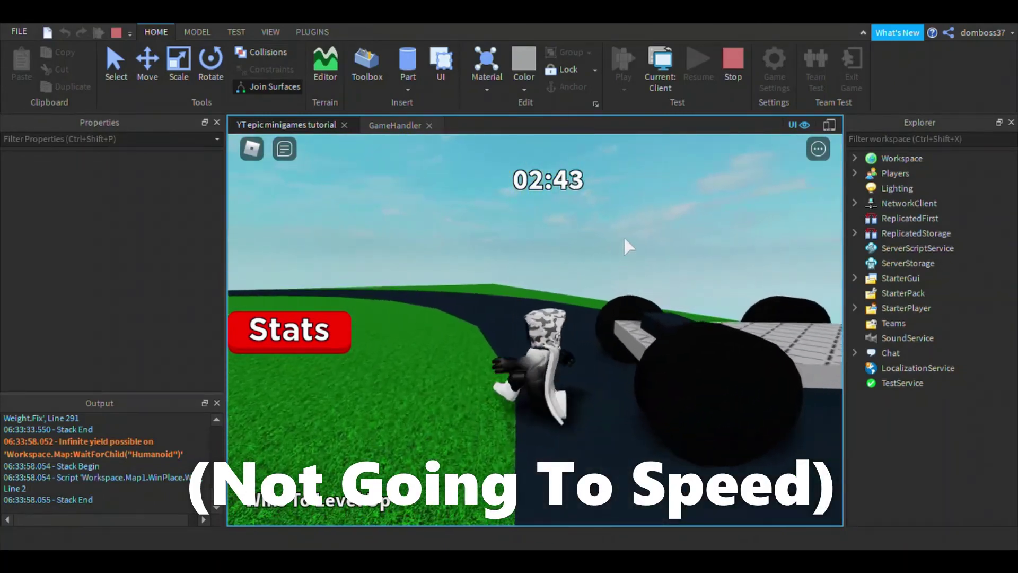
pyautogui.press('w')
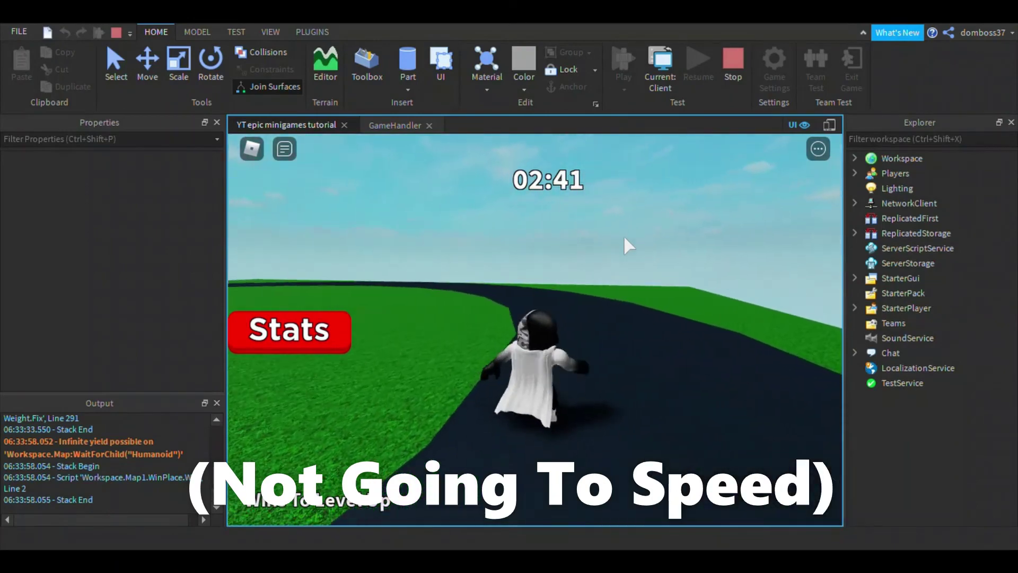
pyautogui.press('w')
pyautogui.moveTo(705, 272); pyautogui.dragTo(705, 272, button='right')
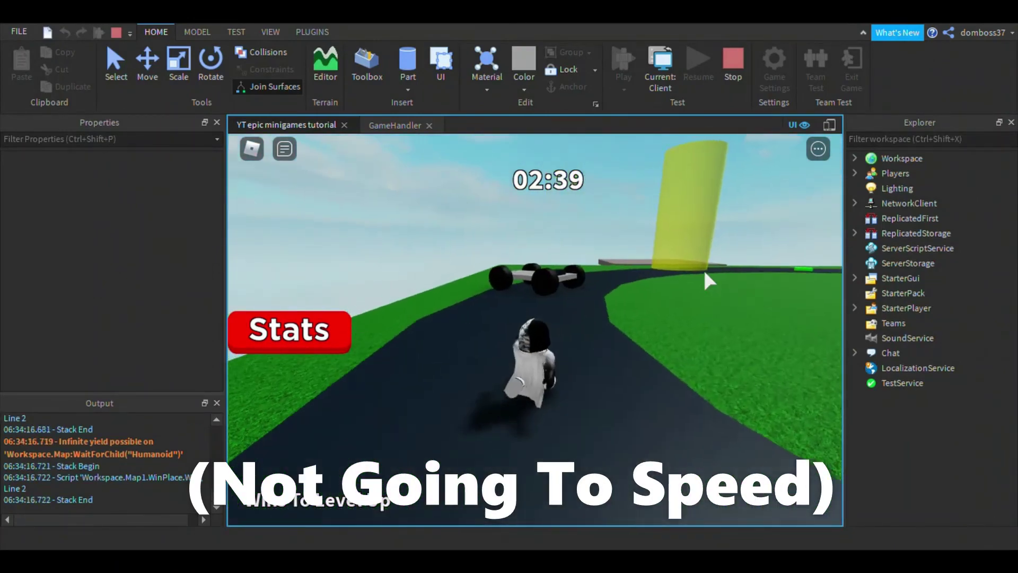
pyautogui.press('w')
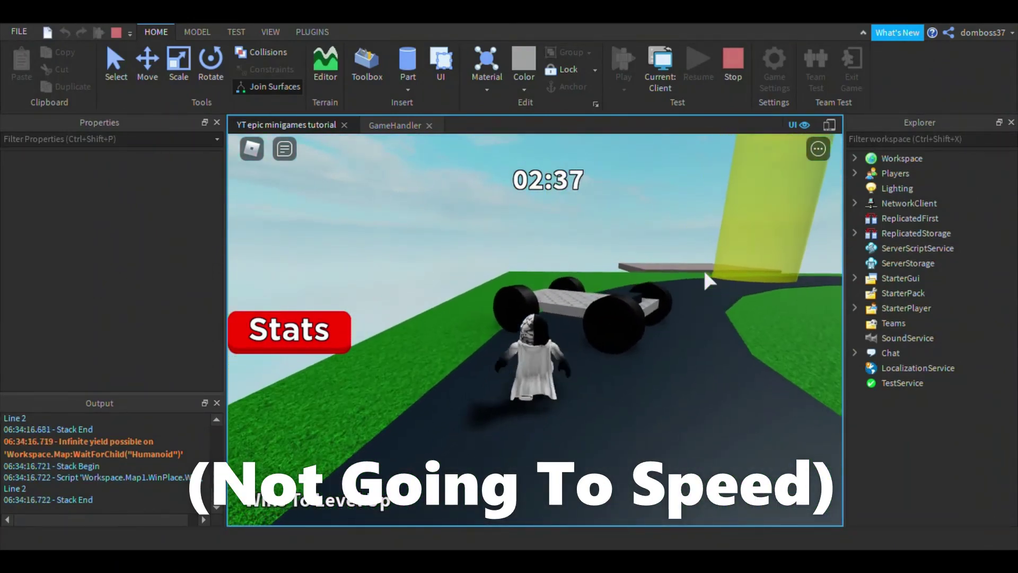
pyautogui.press('w')
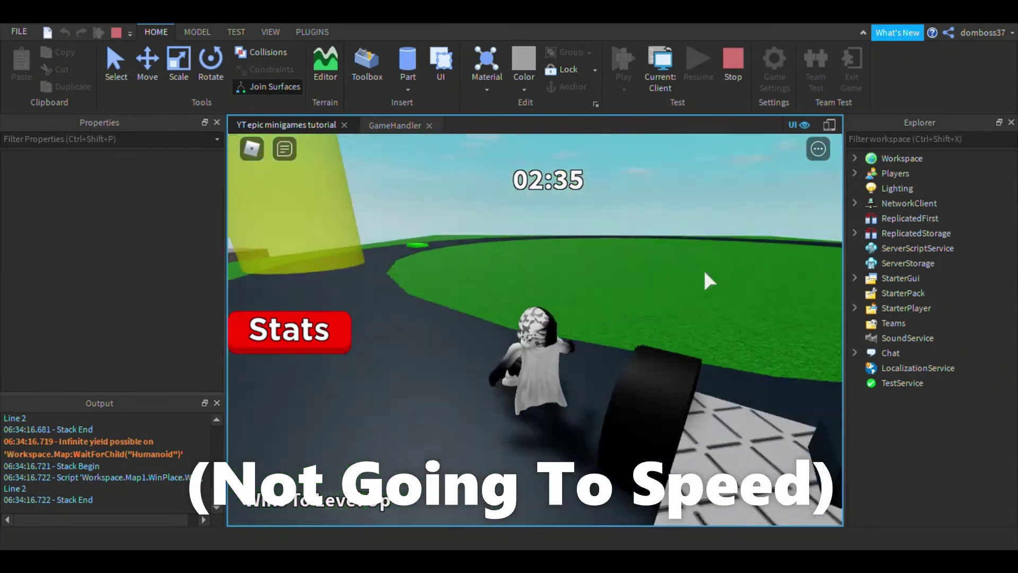
pyautogui.press('w')
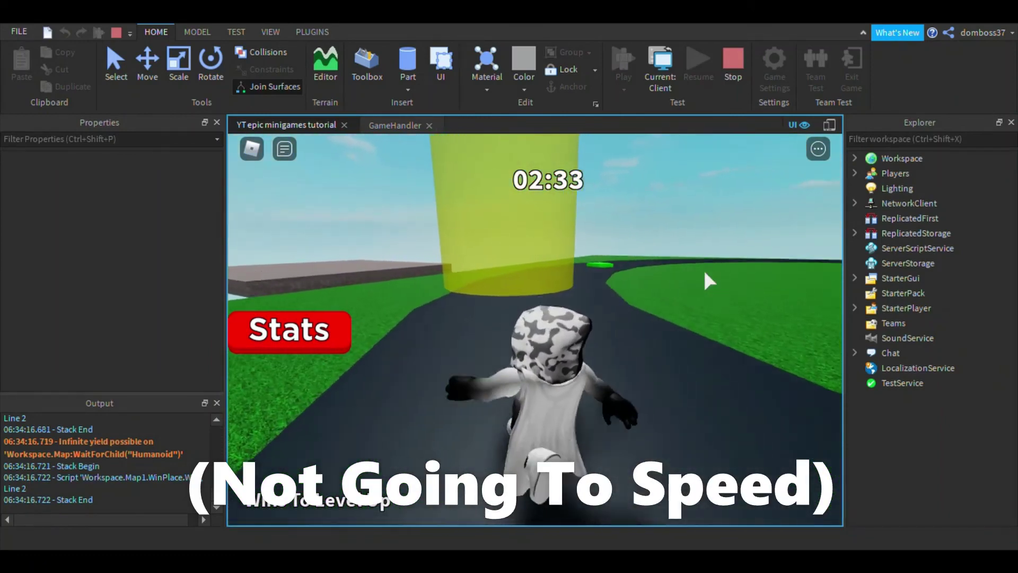
pyautogui.press('w')
pyautogui.moveTo(730, 207); pyautogui.dragTo(731, 206, button='right')
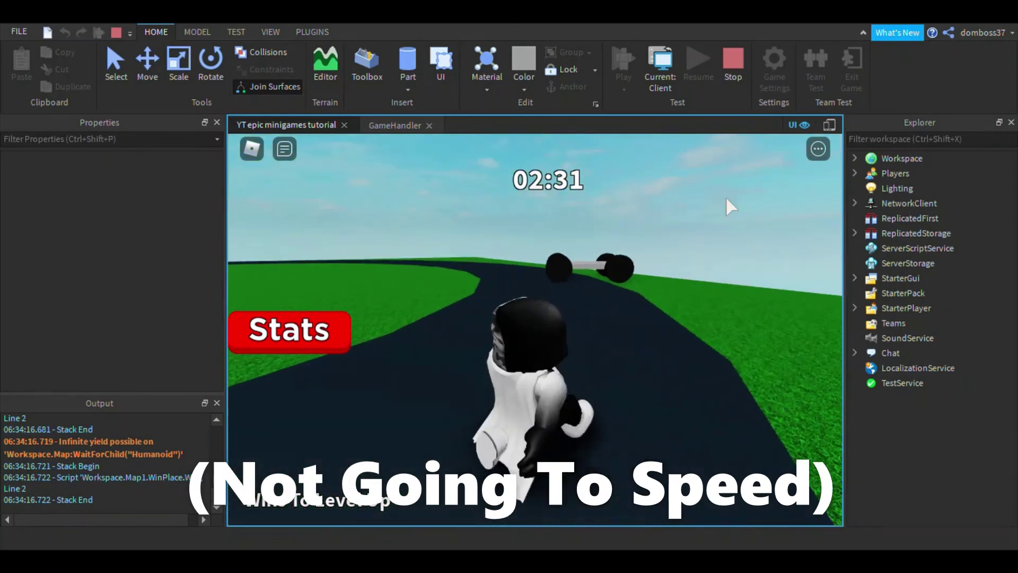
pyautogui.press('w')
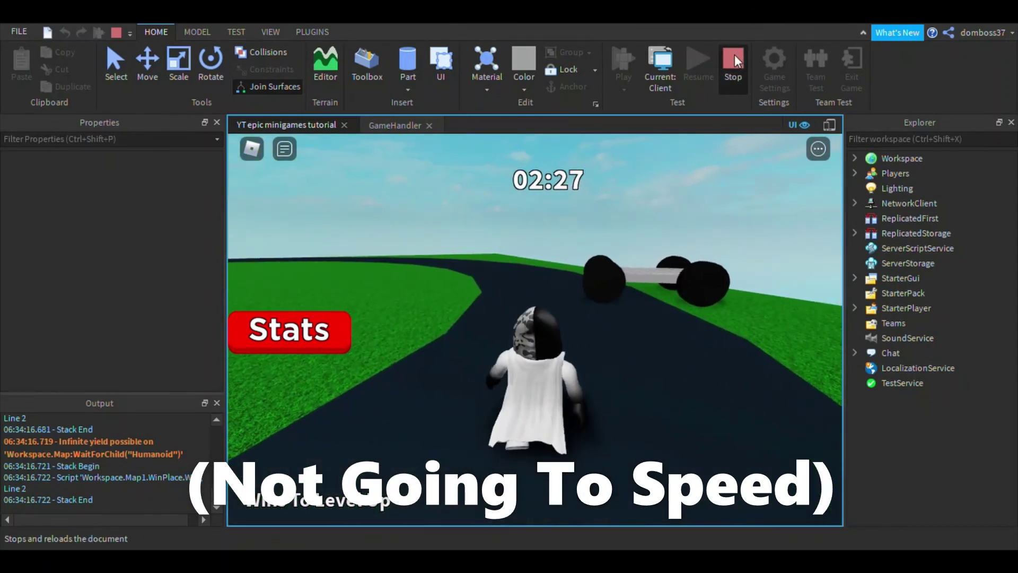
pyautogui.click(733, 59)
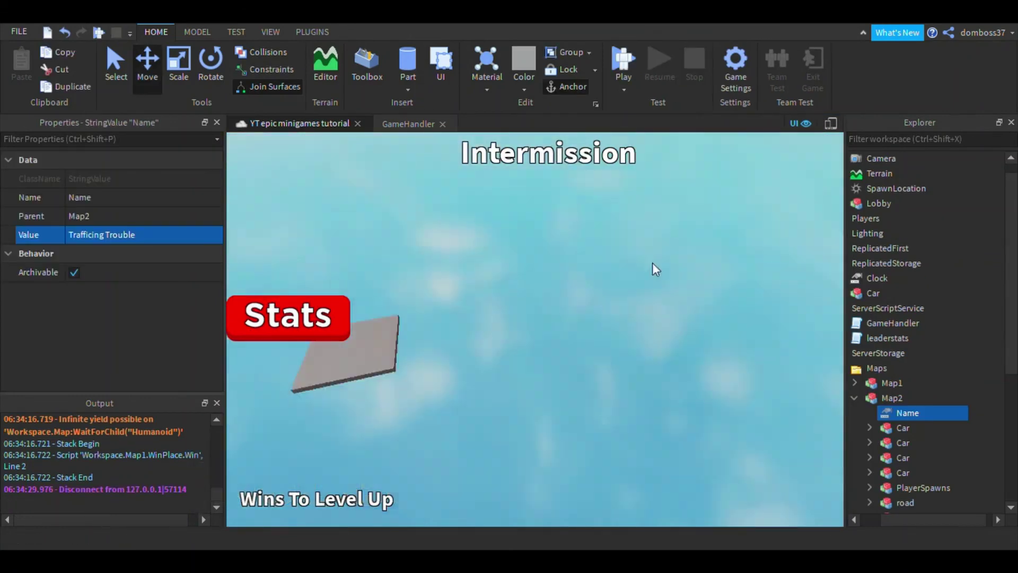
# Place Map1 in the Workspace to anchor its parts, and return it to the Maps folder in ServerStorage.
pyautogui.moveTo(649, 272); pyautogui.dragTo(607, 271, button='right')
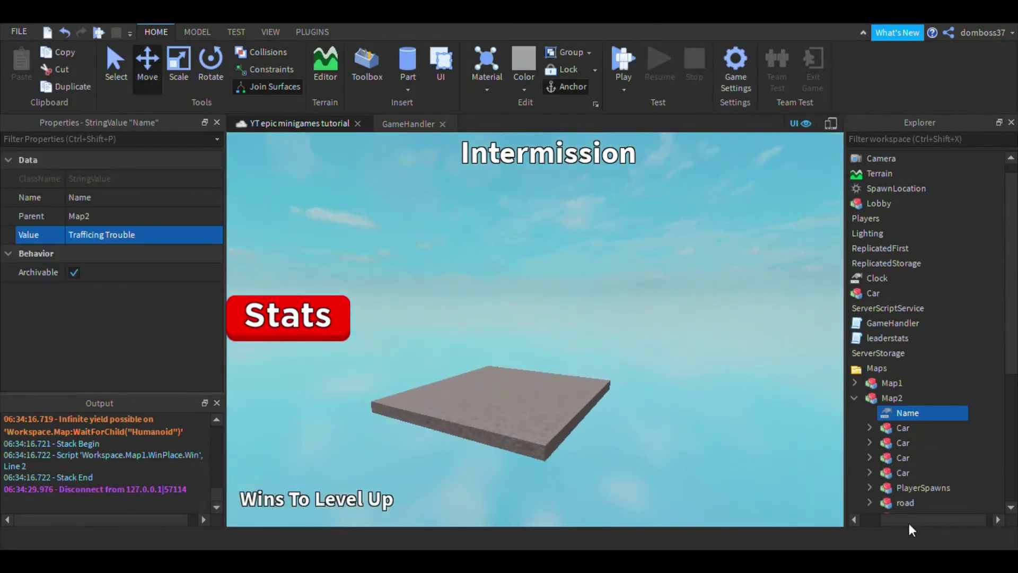
pyautogui.moveTo(908, 520); pyautogui.dragTo(832, 512)
pyautogui.click(914, 383)
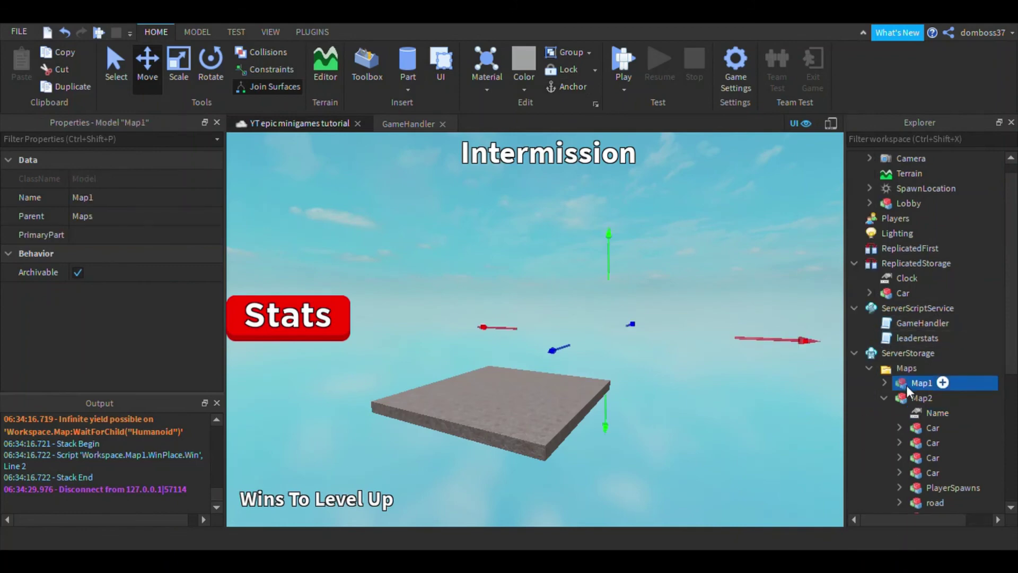
pyautogui.click(870, 399)
pyautogui.moveTo(904, 383); pyautogui.dragTo(874, 162)
pyautogui.moveTo(559, 139); pyautogui.dragTo(556, 140, button='right')
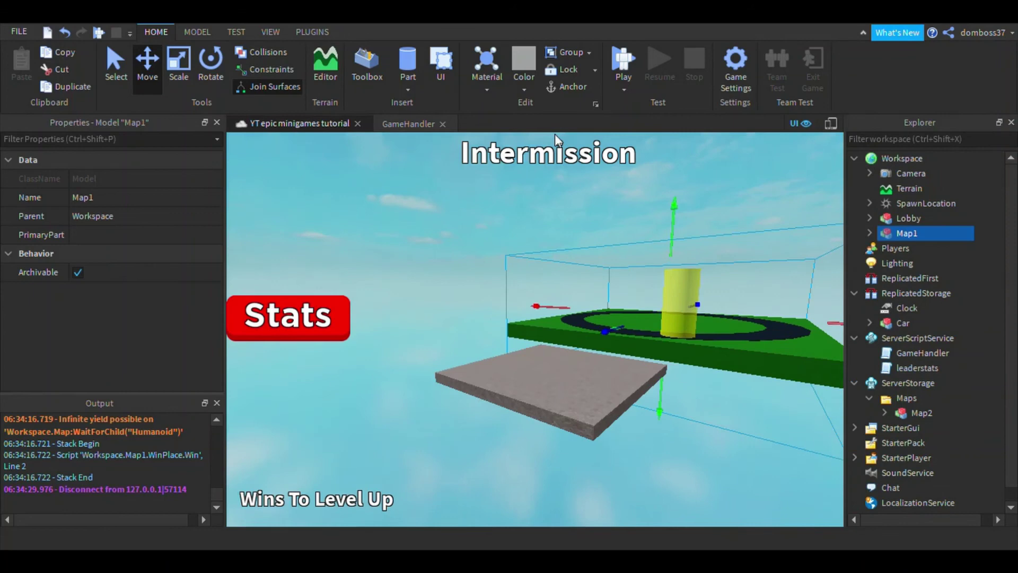
pyautogui.click(571, 89)
pyautogui.moveTo(928, 229); pyautogui.dragTo(904, 398)
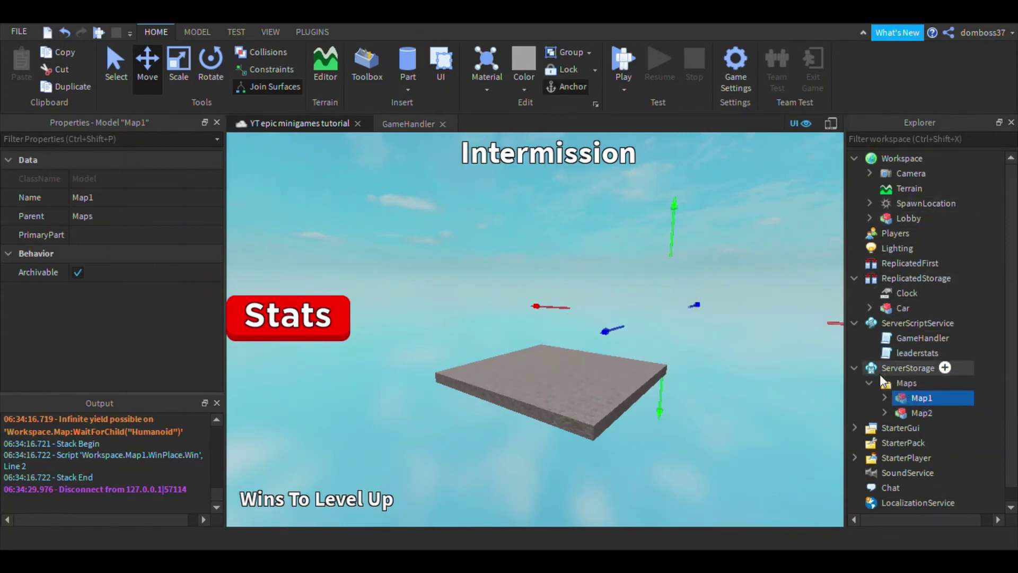
# Collapse the Maps folder, ServerStorage and ReplicatedStorage, and open the GameHandler script at its countdown loops.
pyautogui.click(870, 383)
pyautogui.click(855, 368)
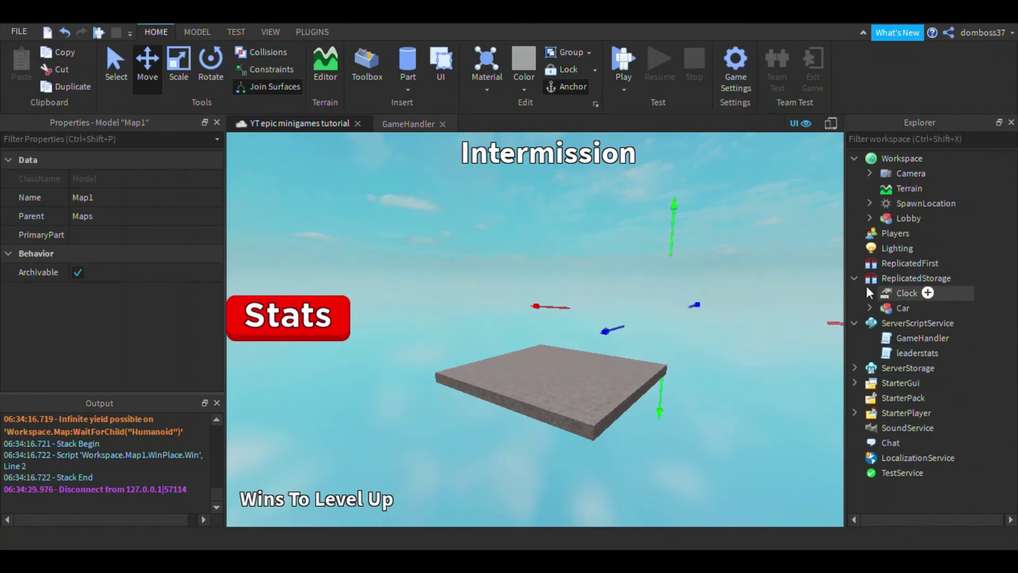
pyautogui.click(854, 277)
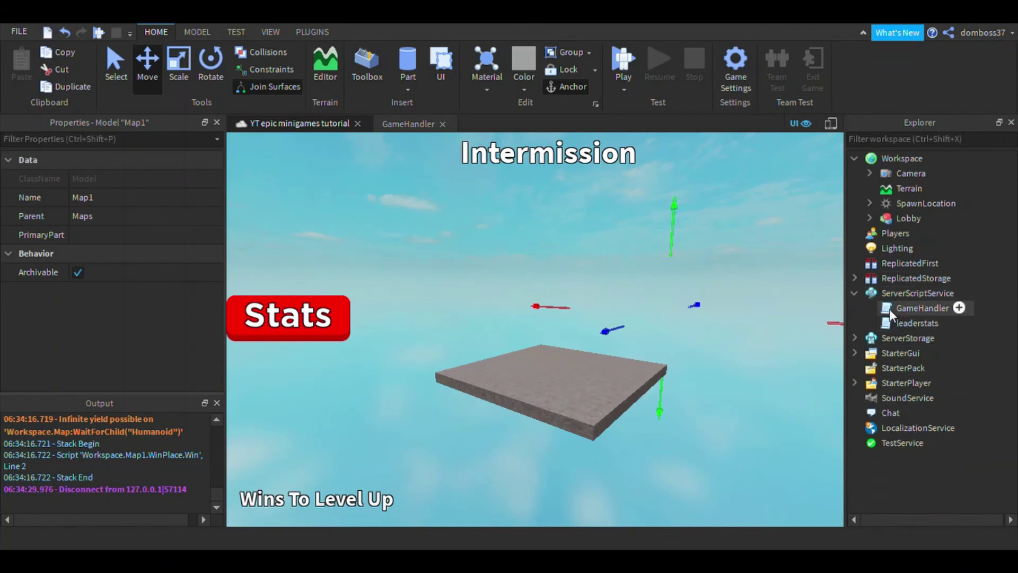
pyautogui.doubleClick(917, 308)
pyautogui.scroll(-1, 575, 297)
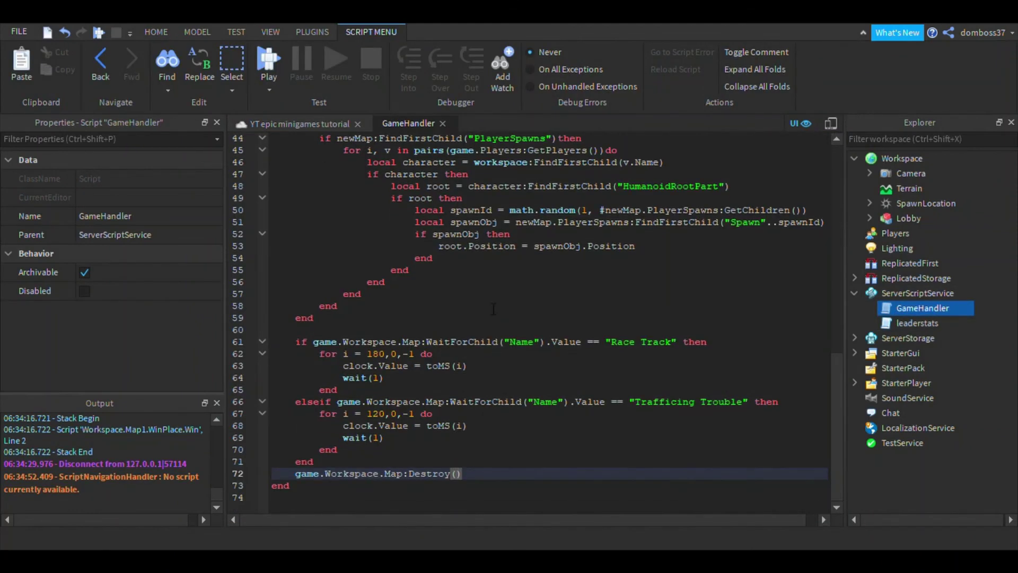
# Set the wait to 0.1 in both the Race Track and Trafficing Trouble countdown loops.
pyautogui.doubleClick(378, 379)
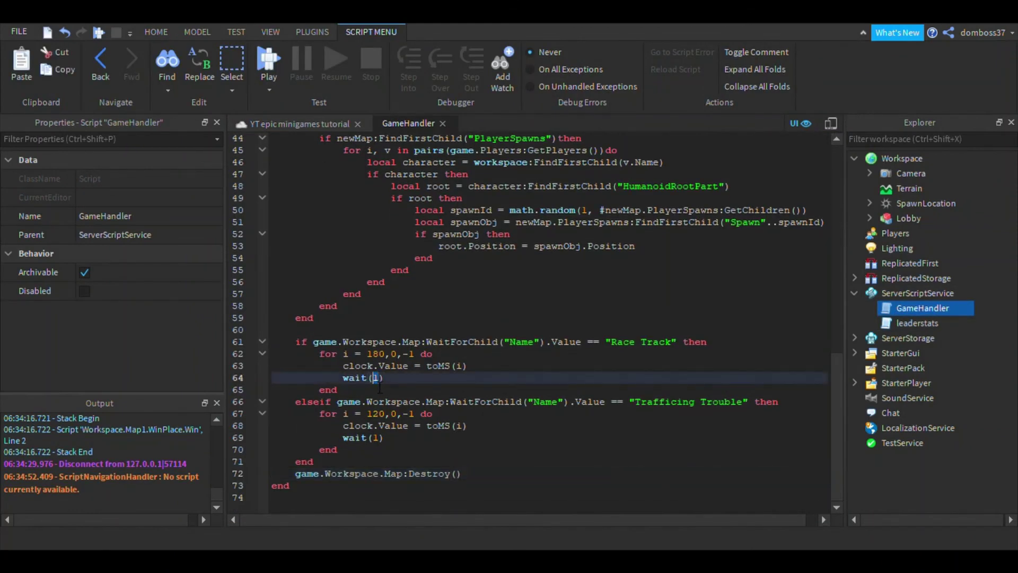
pyautogui.write('0.')
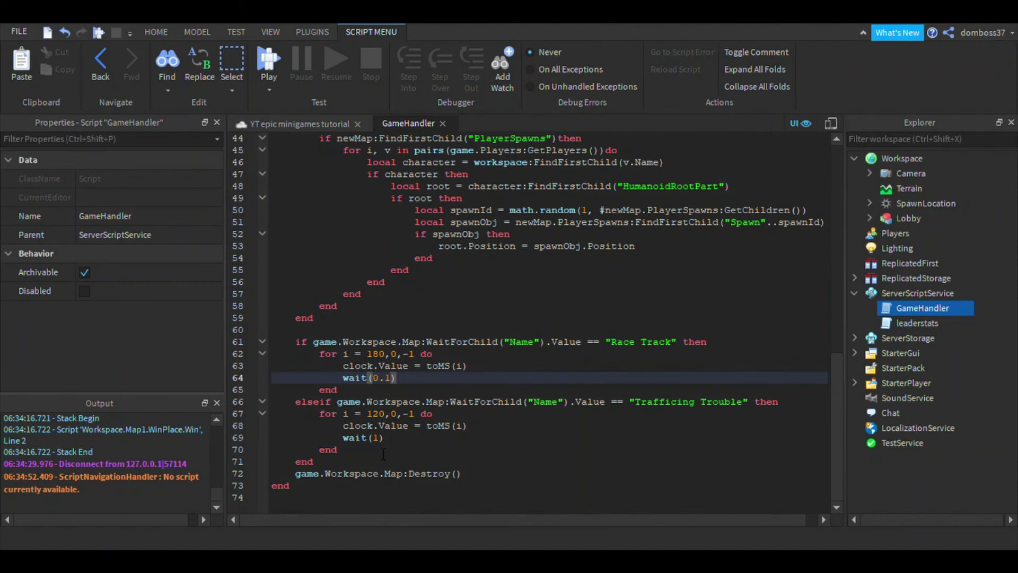
pyautogui.doubleClick(376, 438)
pyautogui.write('0.')
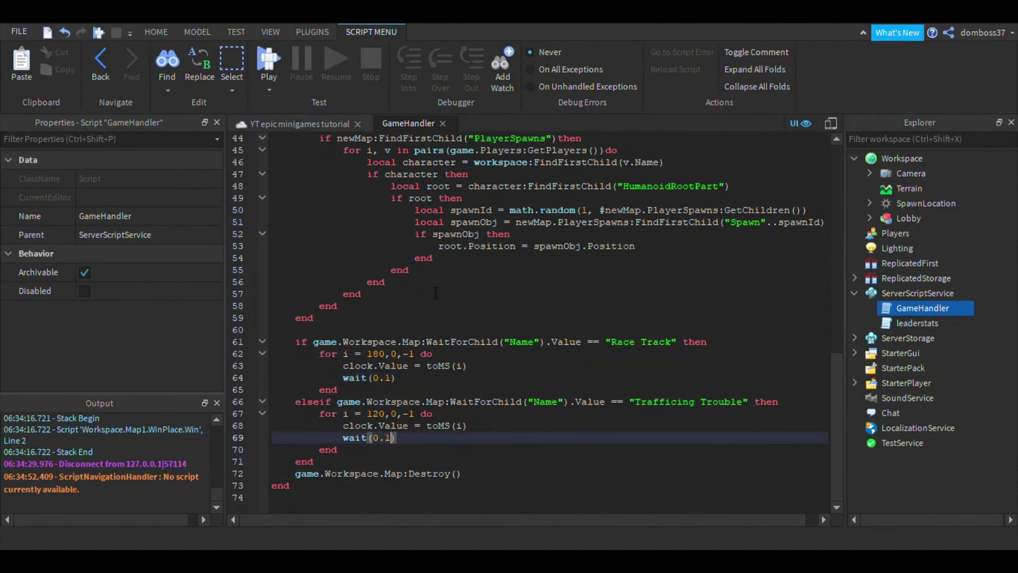
pyautogui.doubleClick(390, 379)
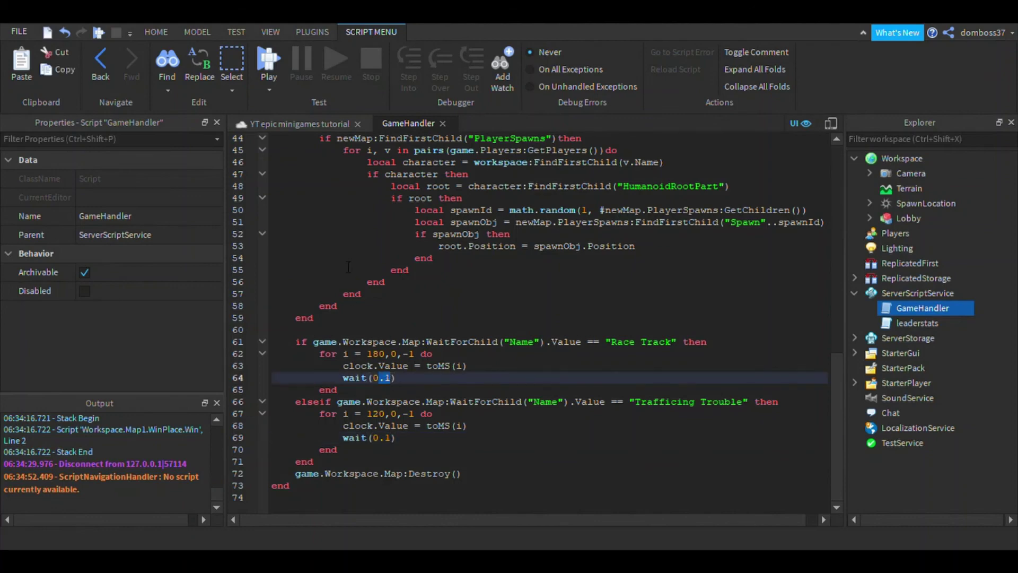
# Playtest the game through the intermission with the player list hidden, and inspect the Clock value in ReplicatedStorage.
pyautogui.click(301, 123)
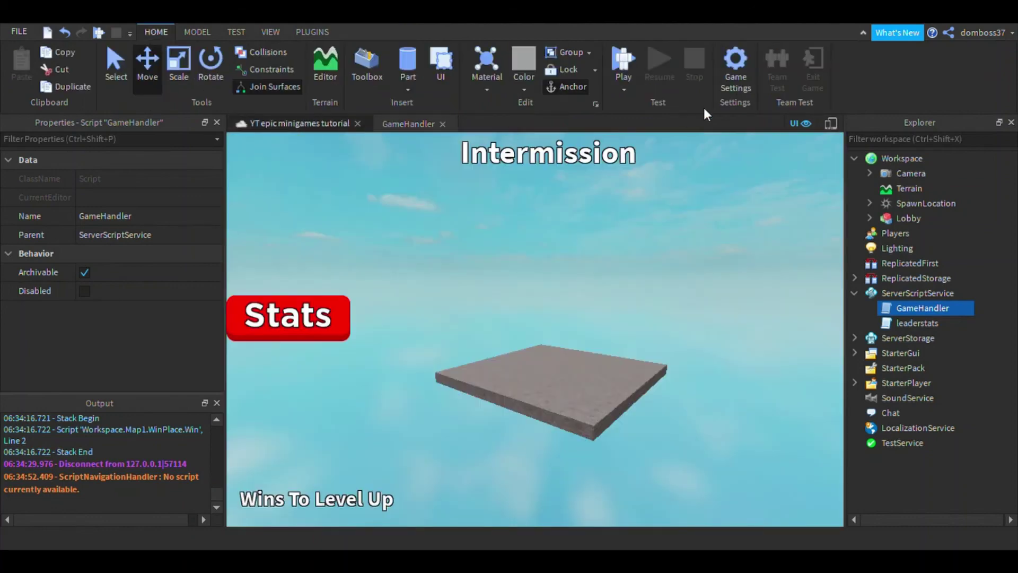
pyautogui.click(632, 60)
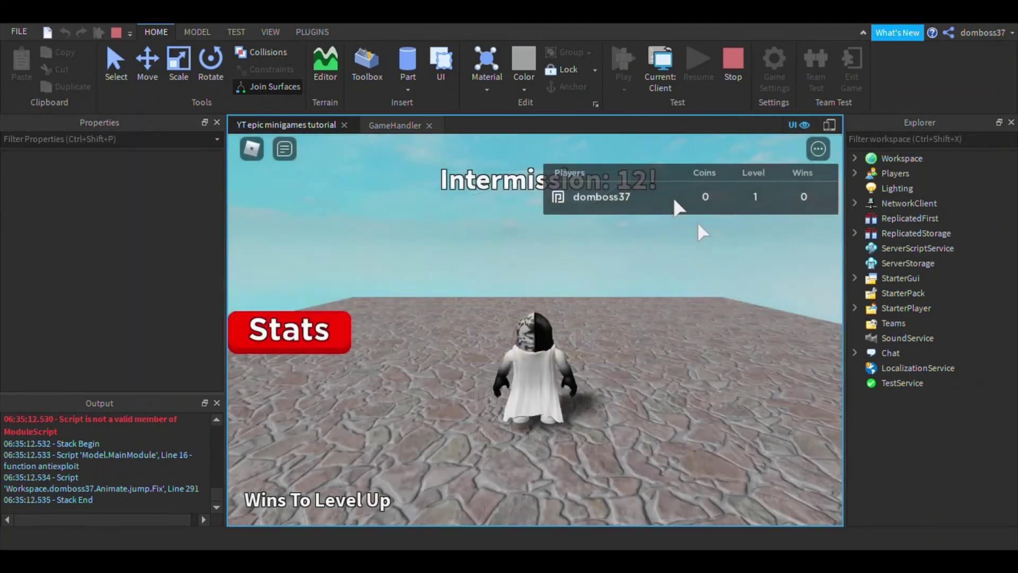
pyautogui.press('Tab')
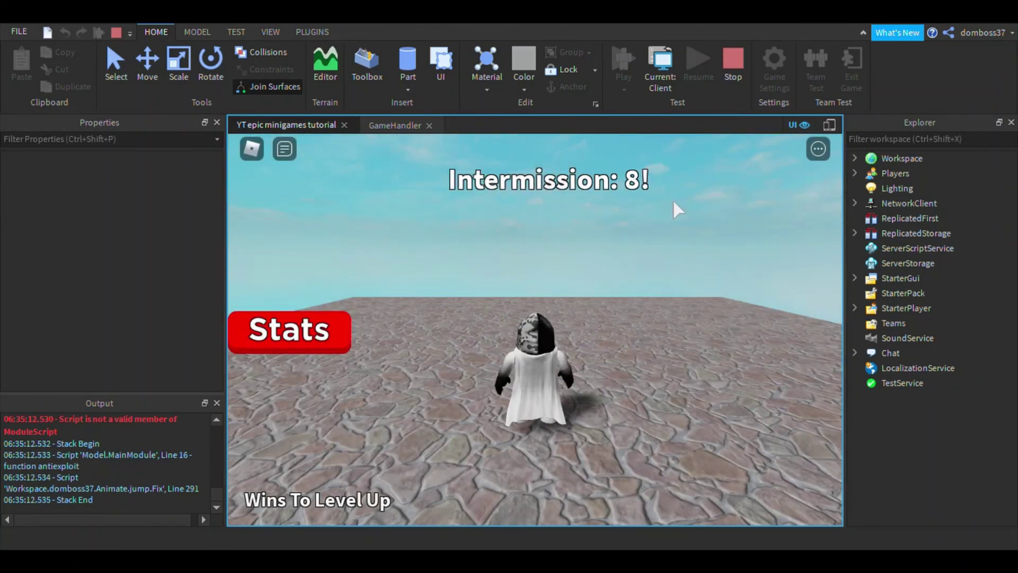
pyautogui.moveTo(457, 271); pyautogui.dragTo(456, 270, button='right')
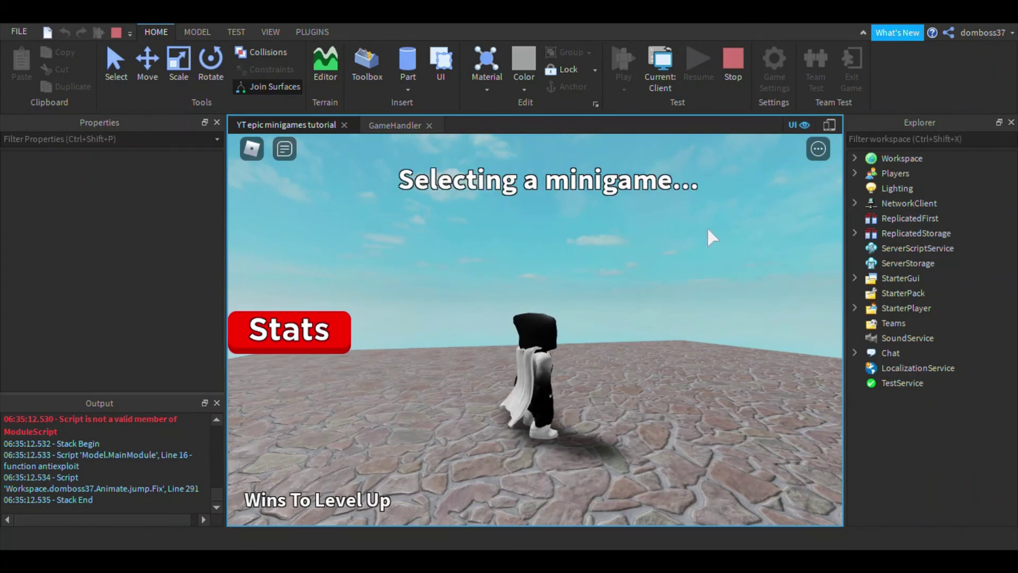
pyautogui.click(854, 233)
pyautogui.click(904, 263)
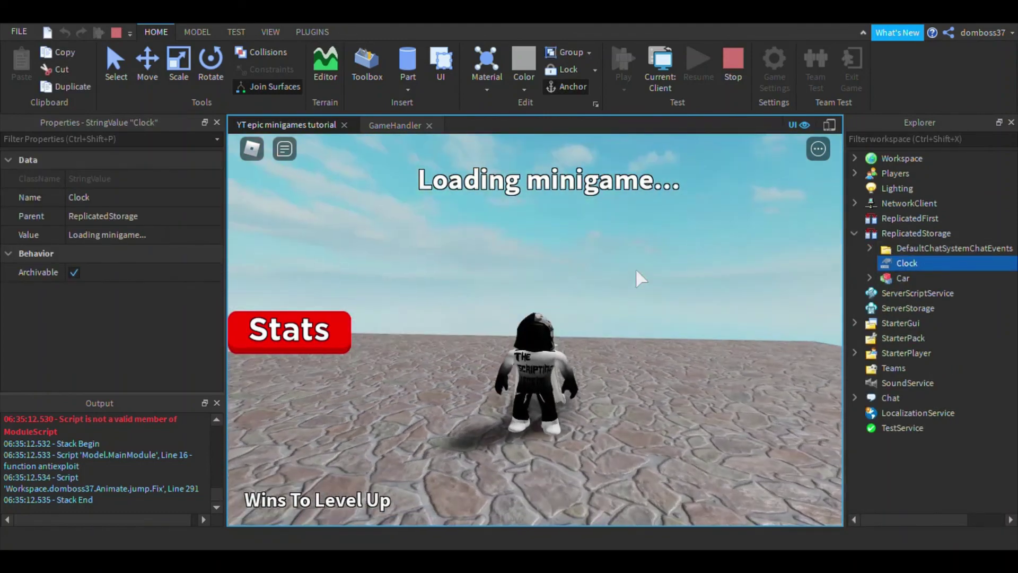
pyautogui.scroll(-5, 636, 273)
pyautogui.scroll(5, 650, 291)
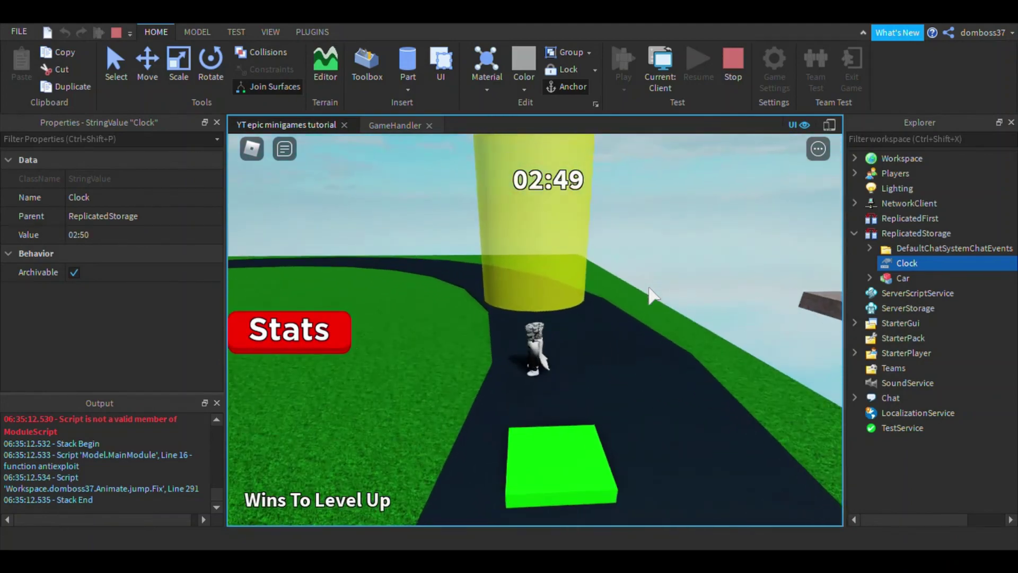
# Run to the car and drive it along the race track until the round ends, and stop the playtest.
pyautogui.press('w')
pyautogui.moveTo(636, 279); pyautogui.dragTo(636, 278, button='right')
pyautogui.press('shift')
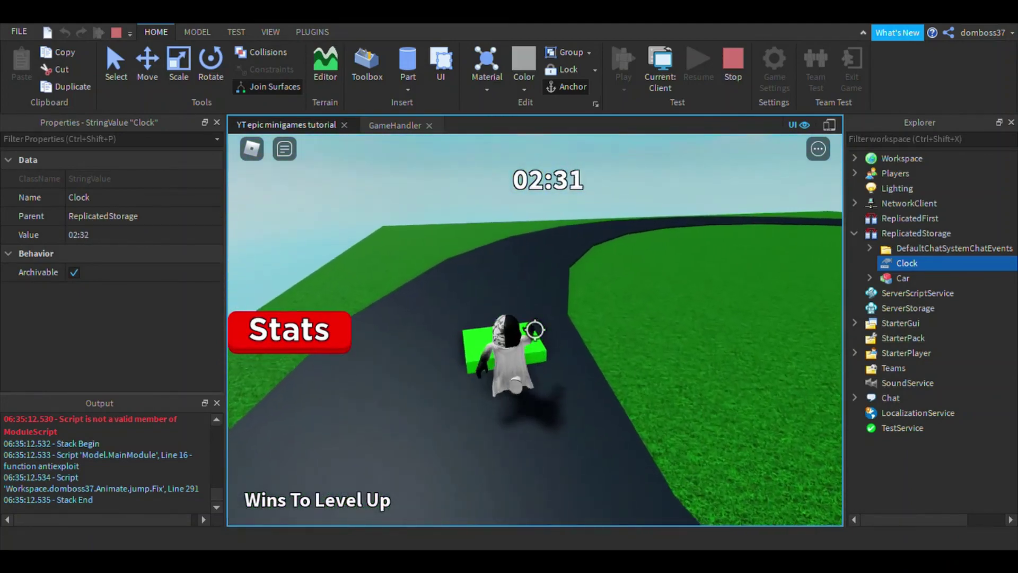
pyautogui.press('w')
pyautogui.press('w')
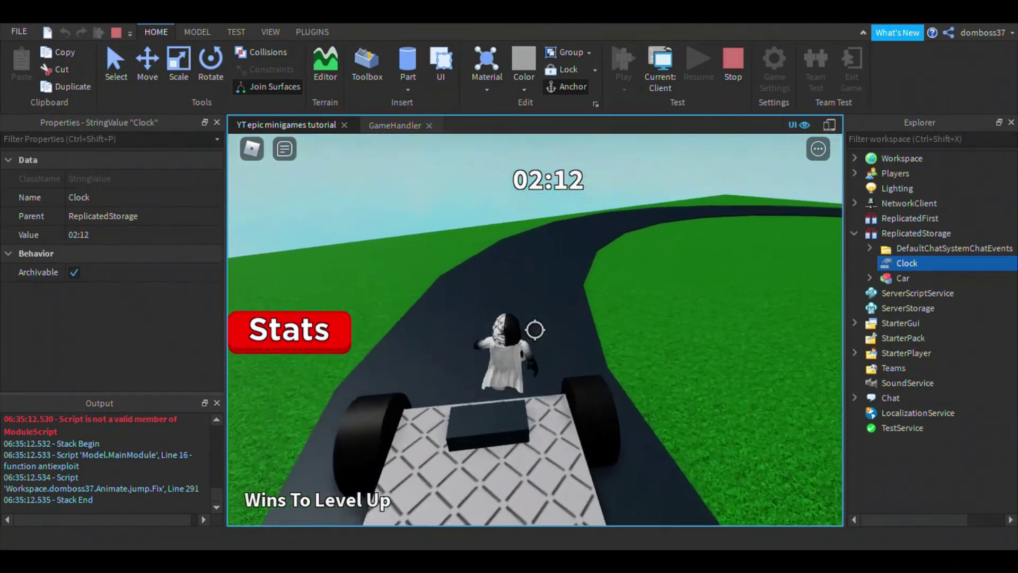
pyautogui.press('w')
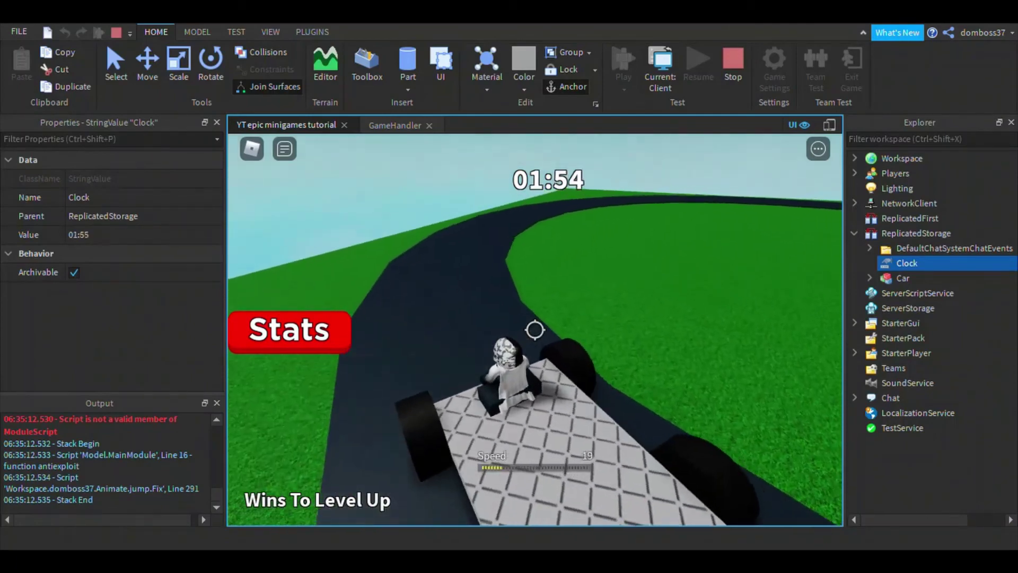
pyautogui.press('w')
pyautogui.press('w')
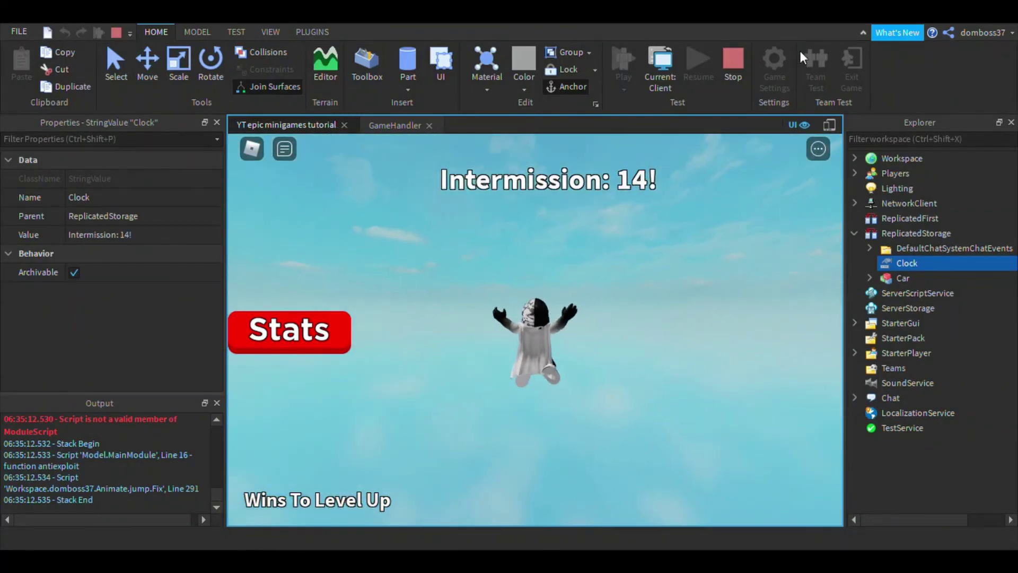
pyautogui.click(733, 74)
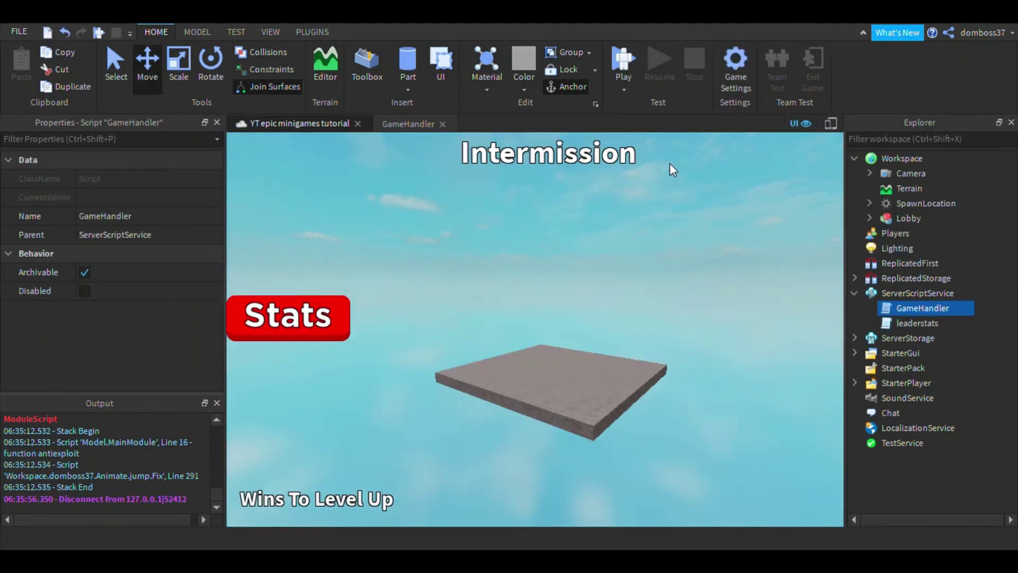
pyautogui.moveTo(716, 411); pyautogui.dragTo(728, 427, button='right')
pyautogui.press('w')
pyautogui.press('s')
pyautogui.press('w')
pyautogui.press('w')
pyautogui.press('s')
pyautogui.press('w')
pyautogui.press('s')
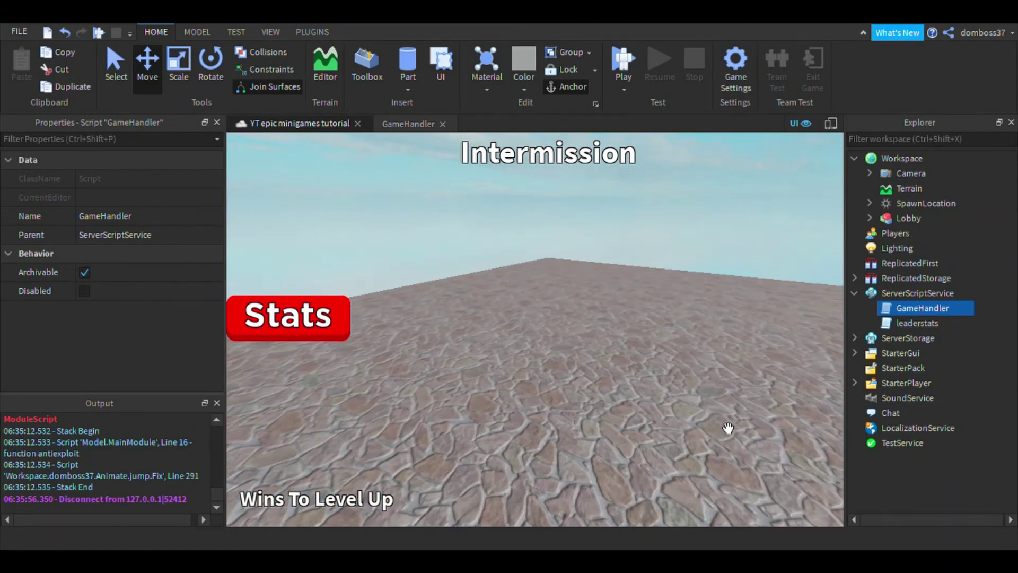
pyautogui.moveTo(754, 425); pyautogui.dragTo(756, 416, button='right')
pyautogui.press('s')
pyautogui.press('w')
pyautogui.press('s')
pyautogui.scroll(-4, 734, 398)
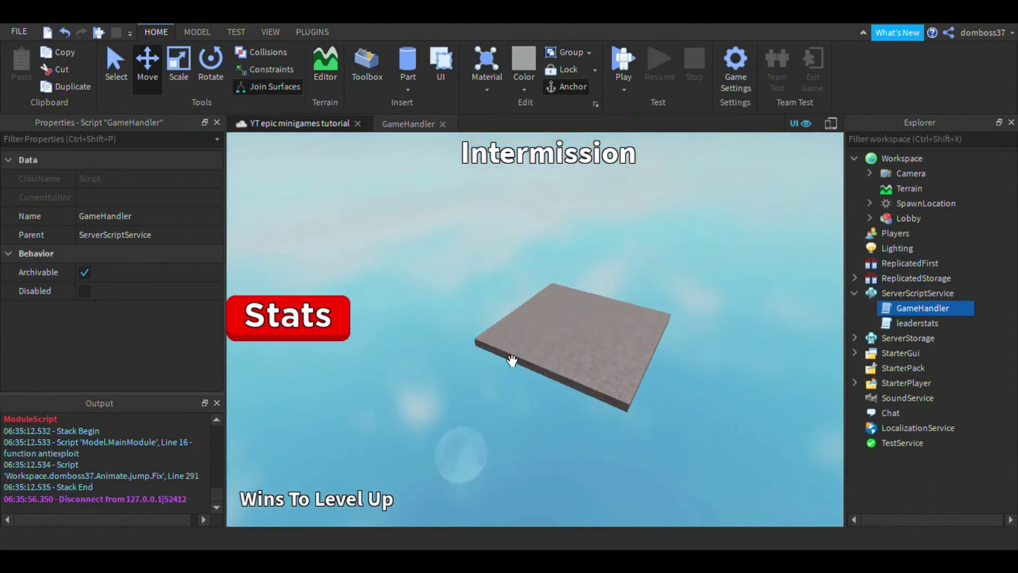
pyautogui.moveTo(533, 441); pyautogui.dragTo(514, 278, button='right')
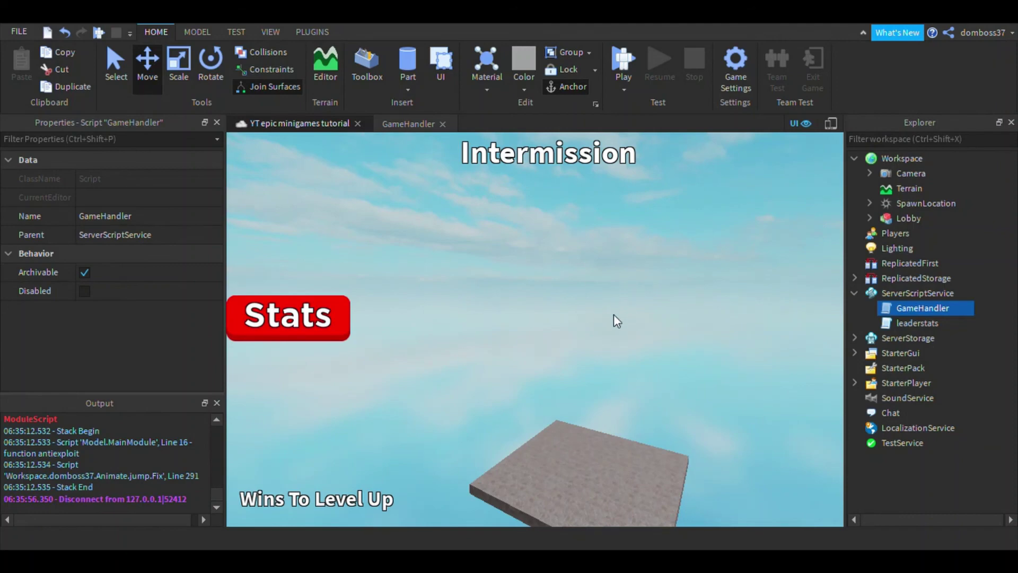
pyautogui.moveTo(585, 254); pyautogui.dragTo(660, 295, button='right')
pyautogui.scroll(3, 638, 281)
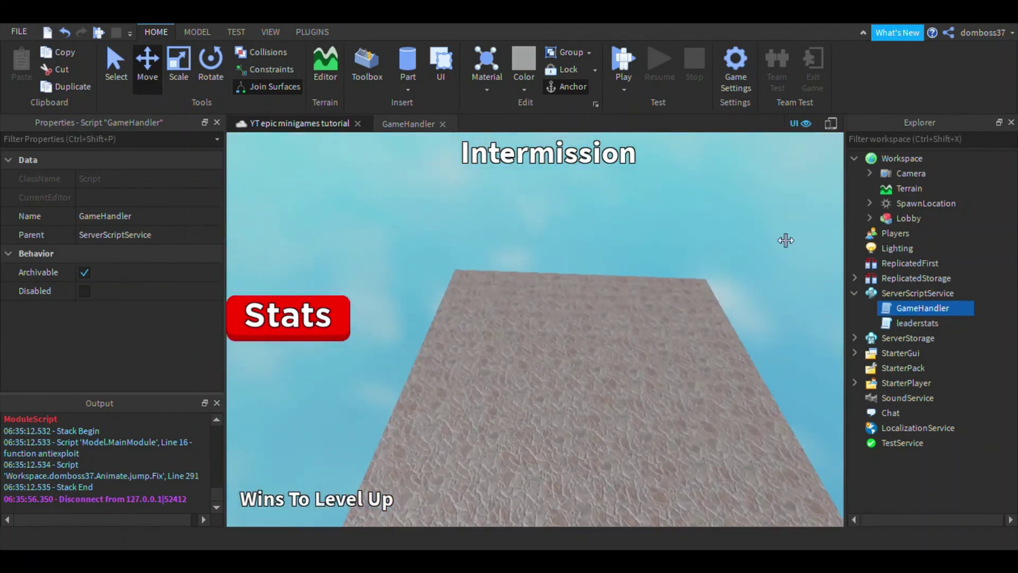